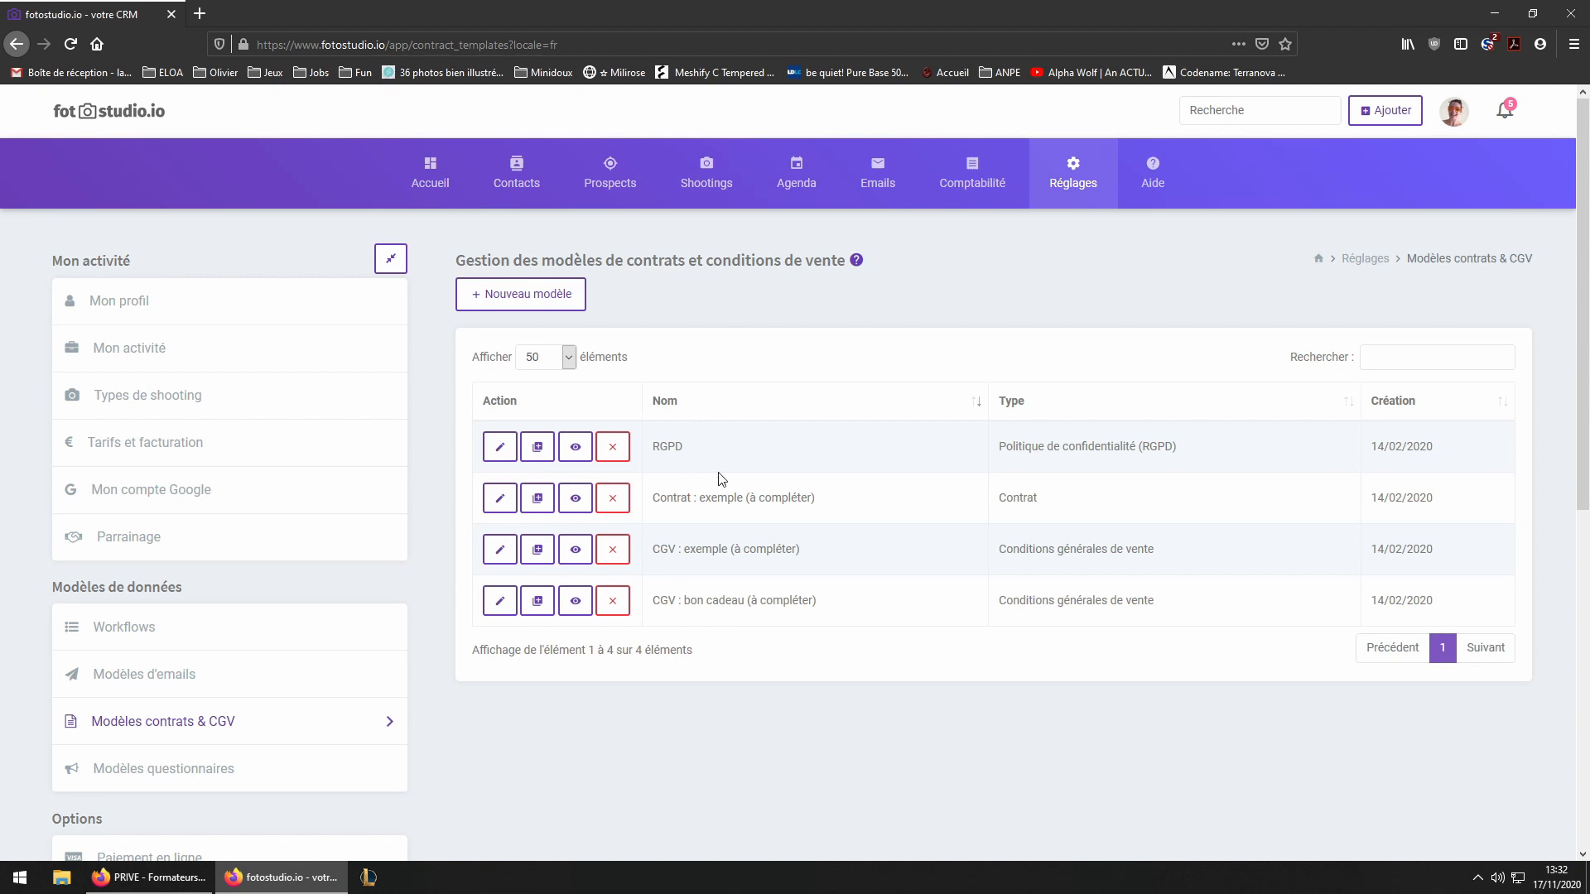
- Open the example contract template for editing, keep the document type Contrat, and rename it "Contrat 1 studio"
left_click(501, 498)
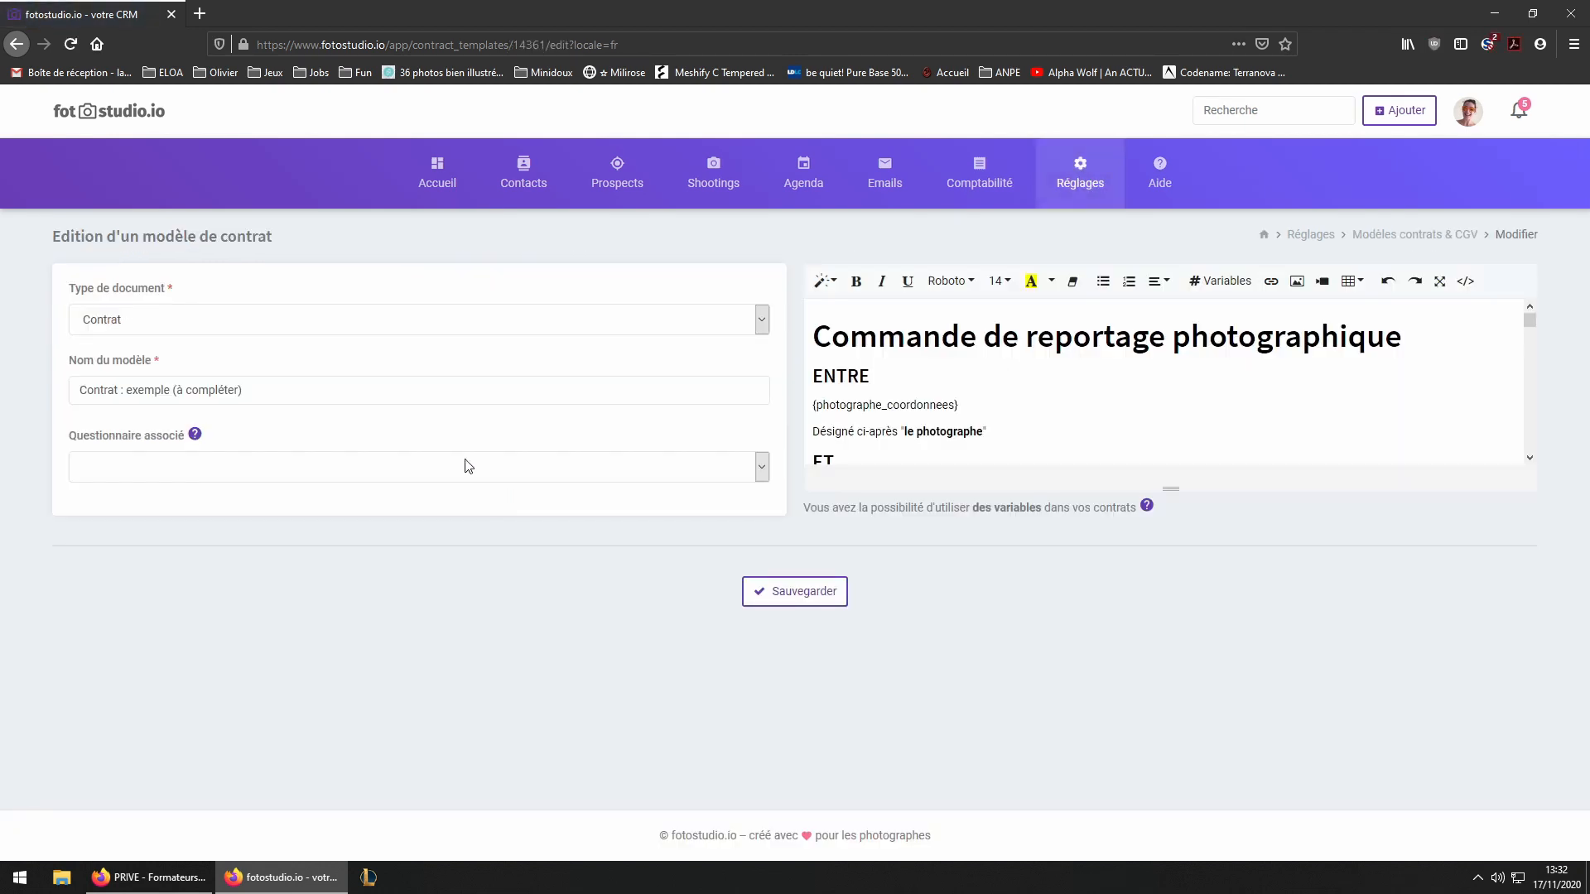
left_click(193, 321)
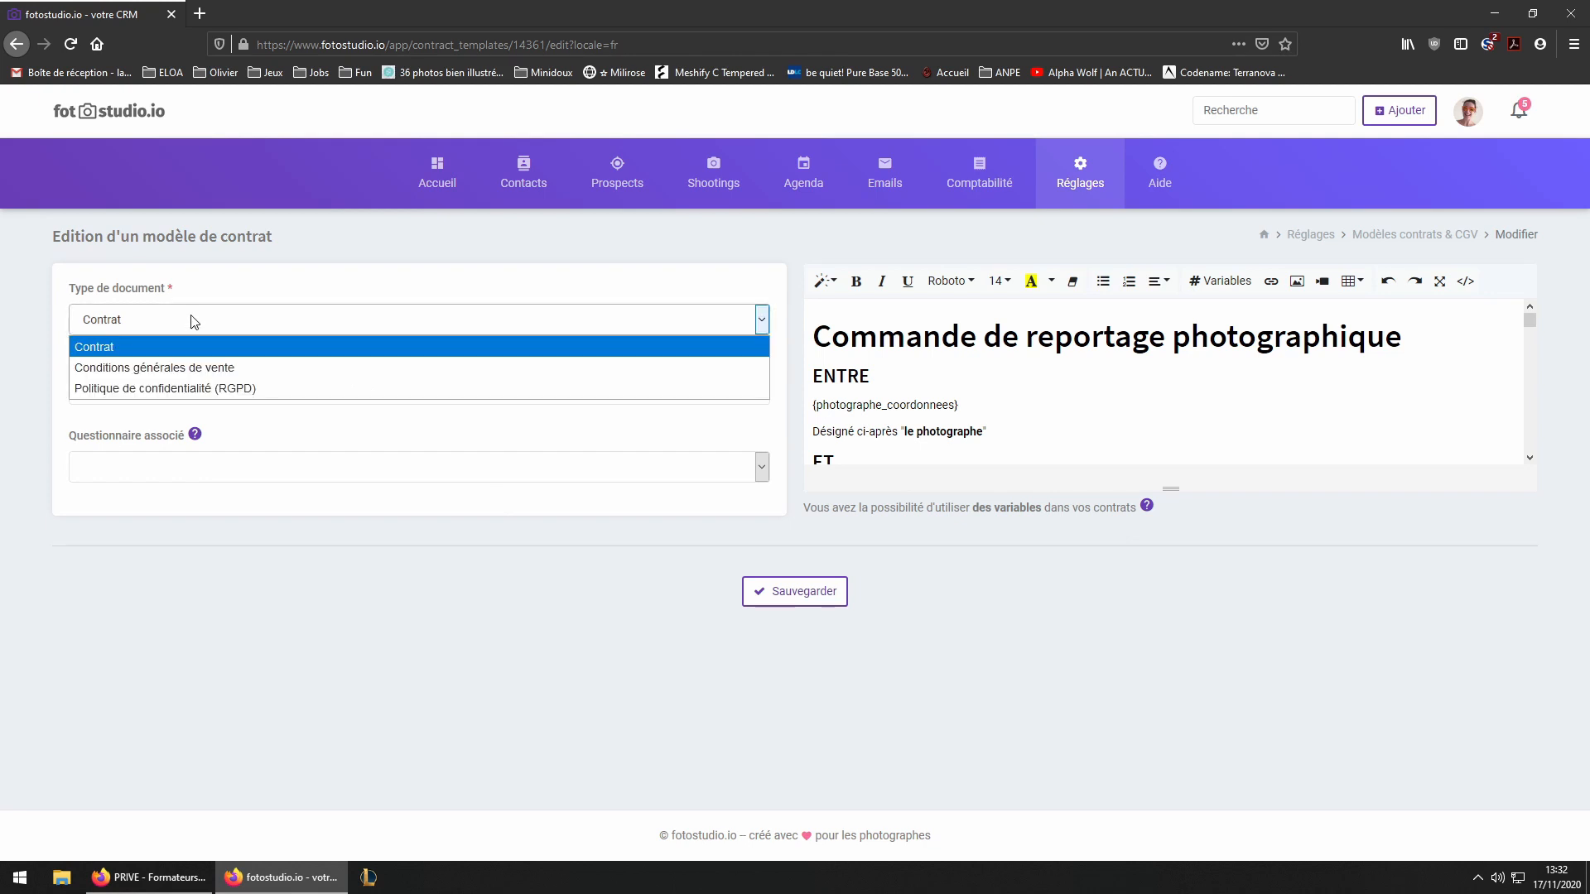
left_click(145, 323)
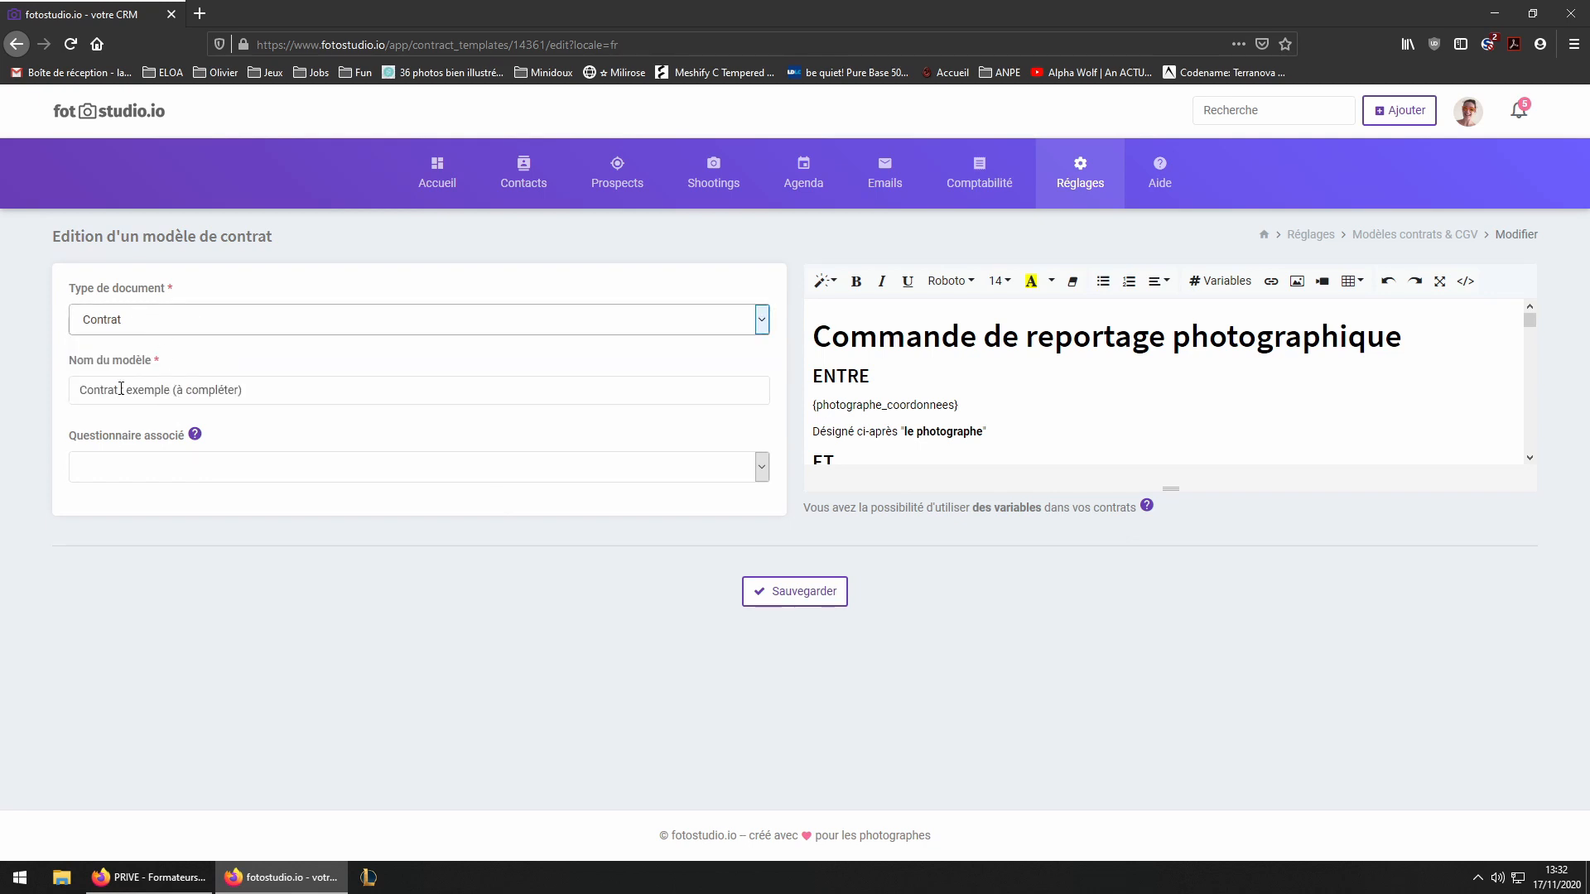
left_click_drag(121, 389, 235, 390)
type("1")
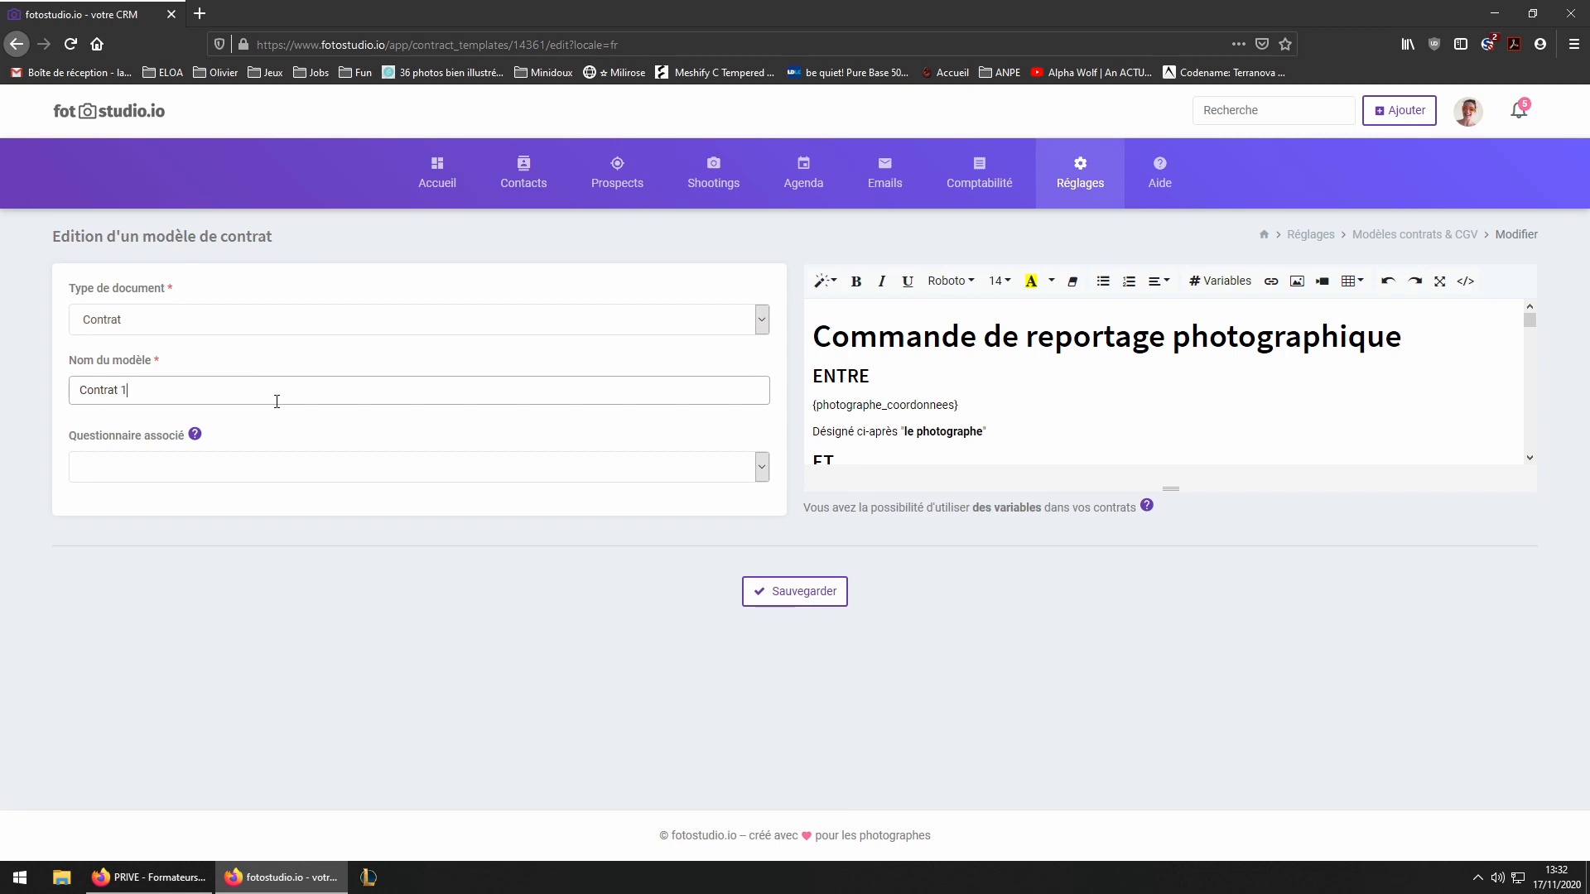
type(" studio")
- Enlarge the contract text editor and review the text, from the party details and session variables through Article 14
left_click_drag(1170, 488, 1194, 815)
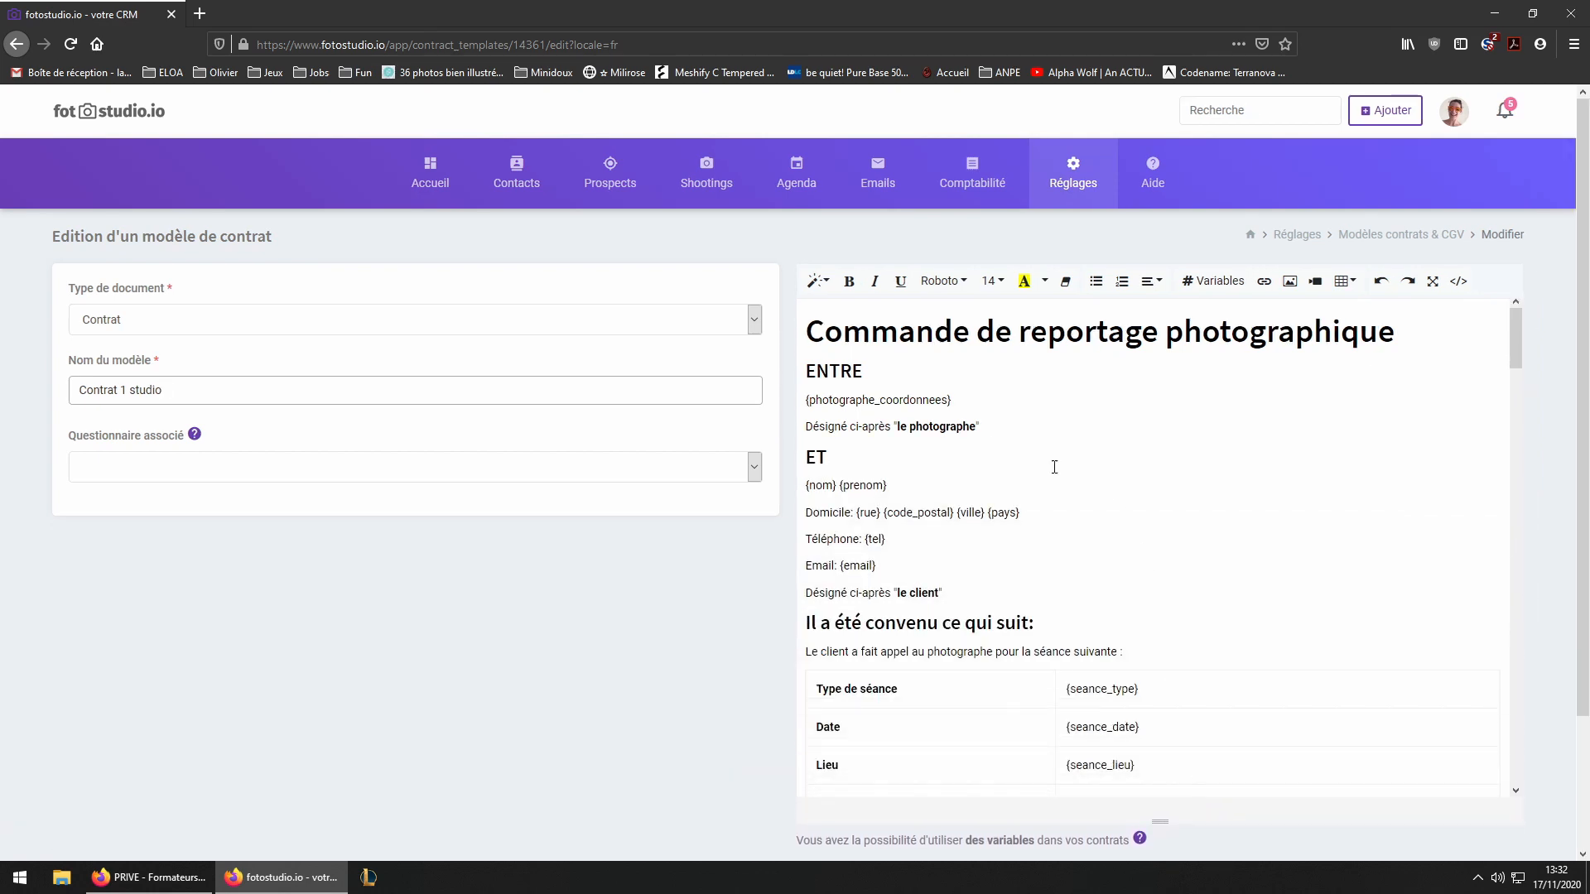
left_click_drag(871, 333, 1067, 492)
left_click(929, 427)
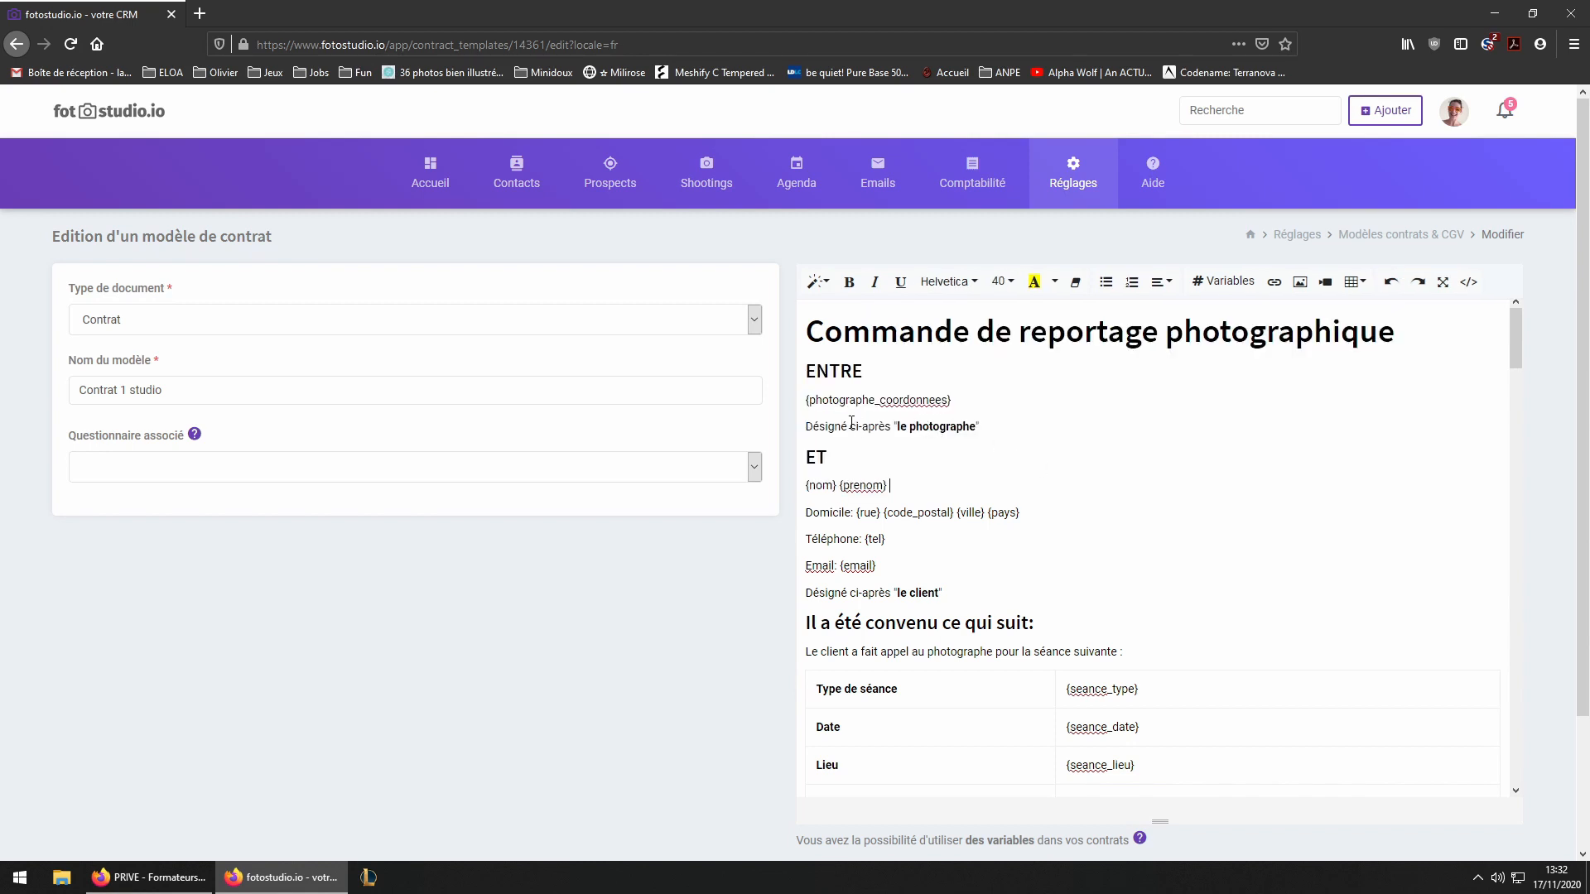
left_click(975, 399)
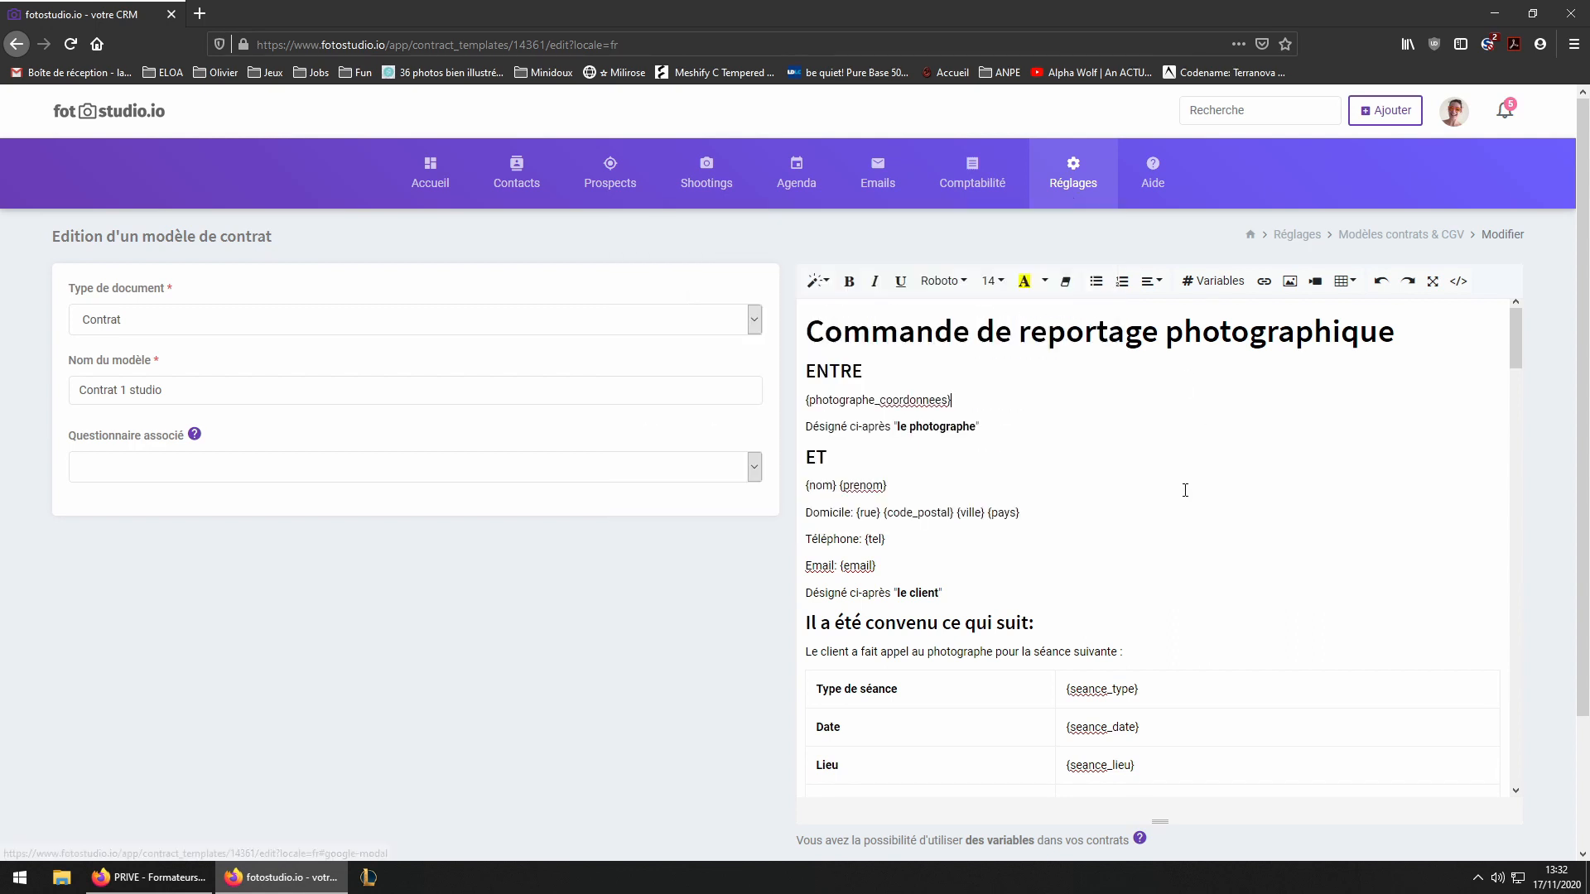
scroll(1118, 451, "down", 3)
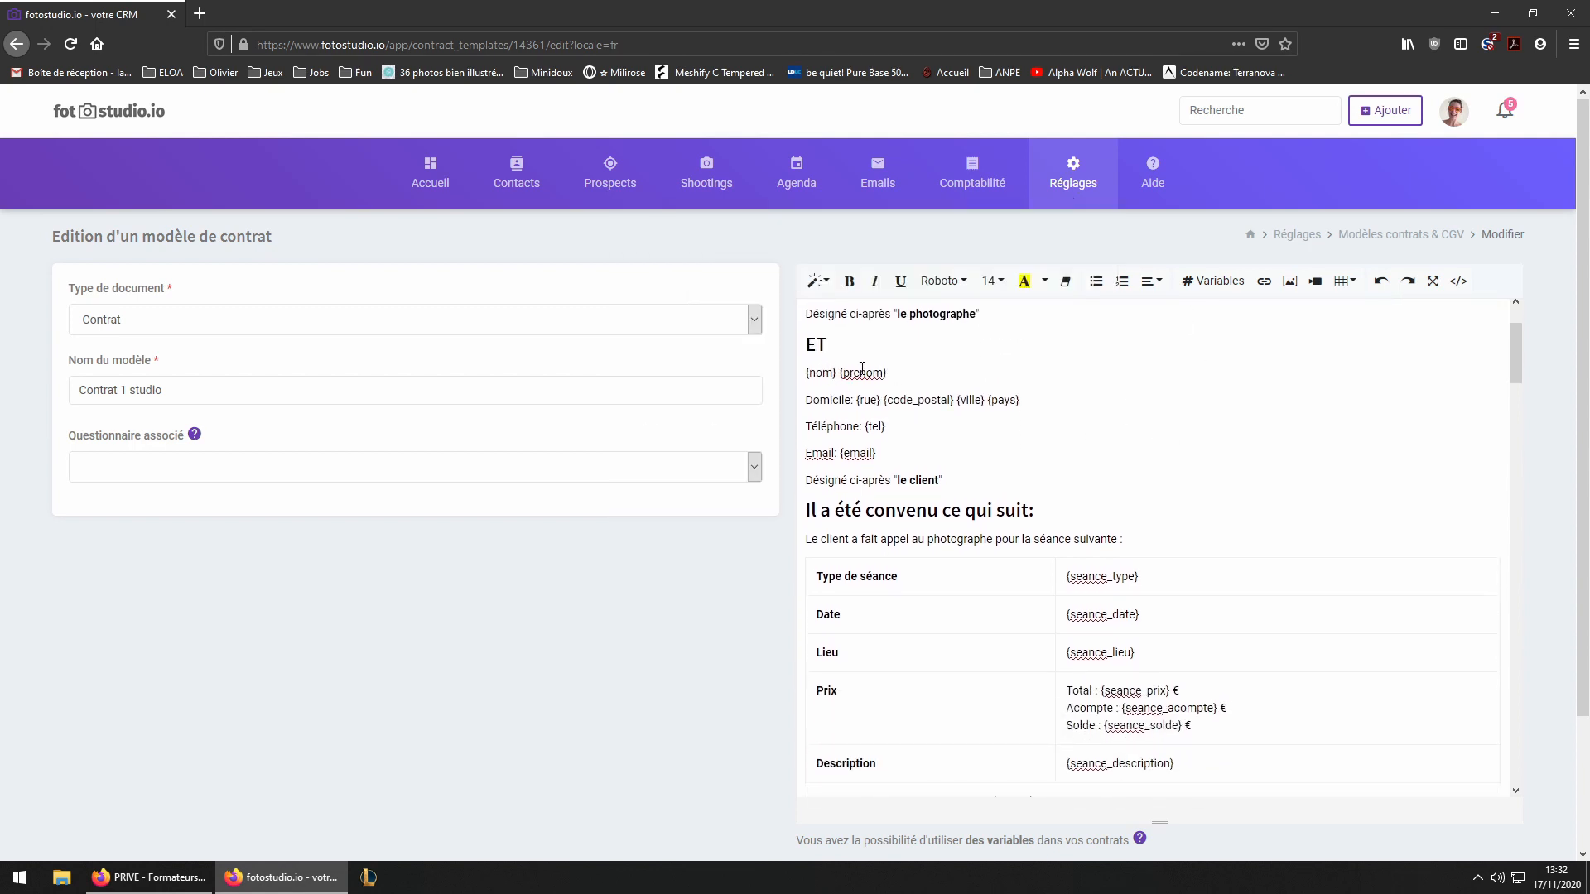
left_click_drag(875, 400, 882, 406)
scroll(954, 475, "down", 3)
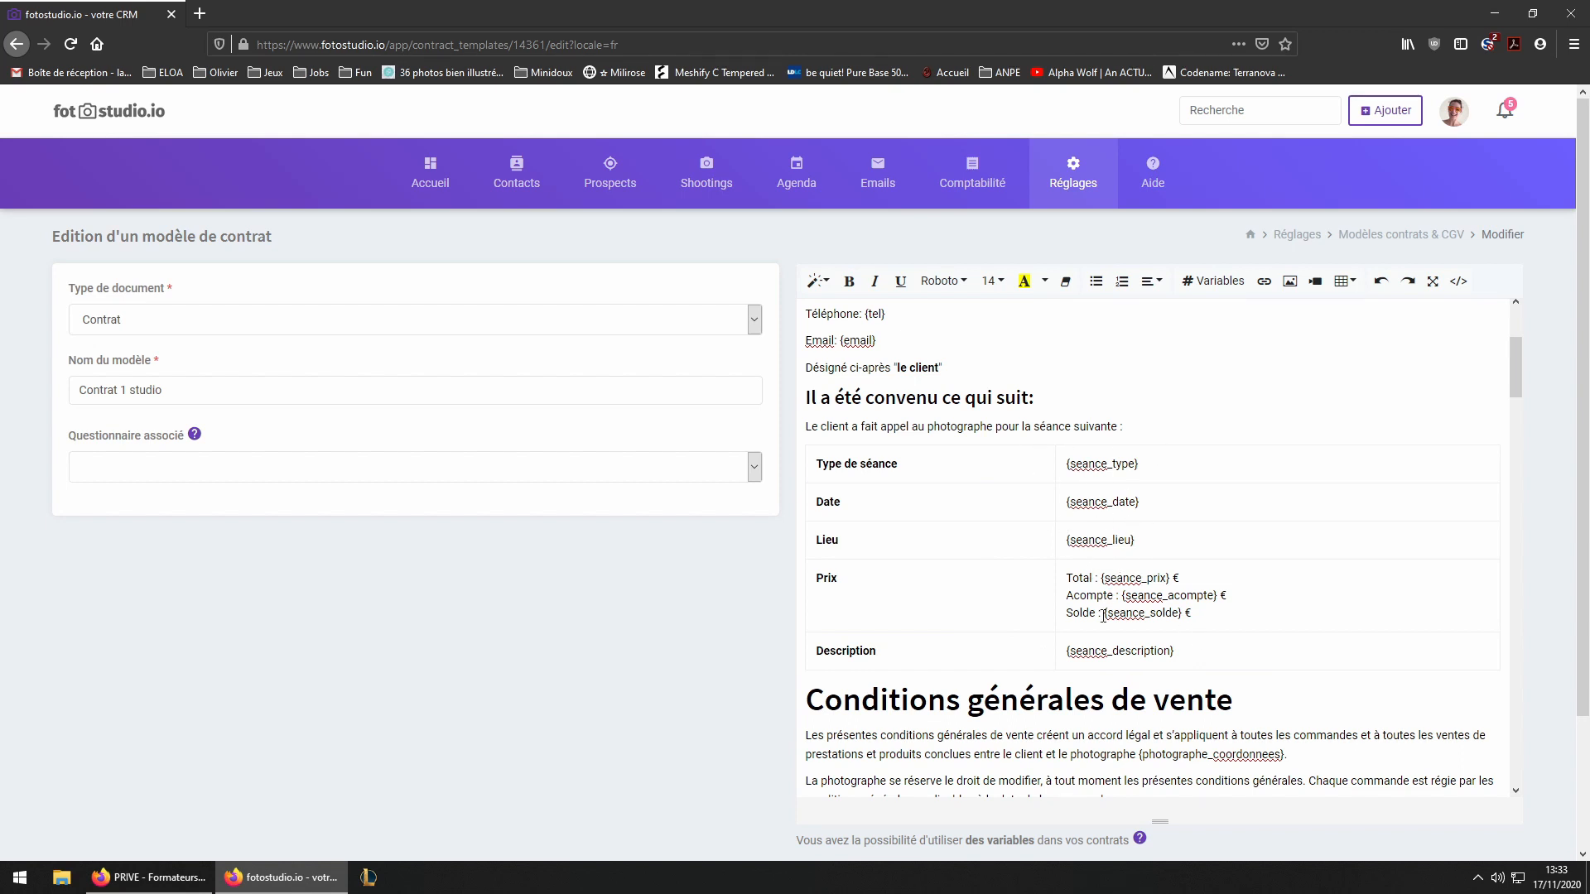
scroll(1105, 607, "down", 2)
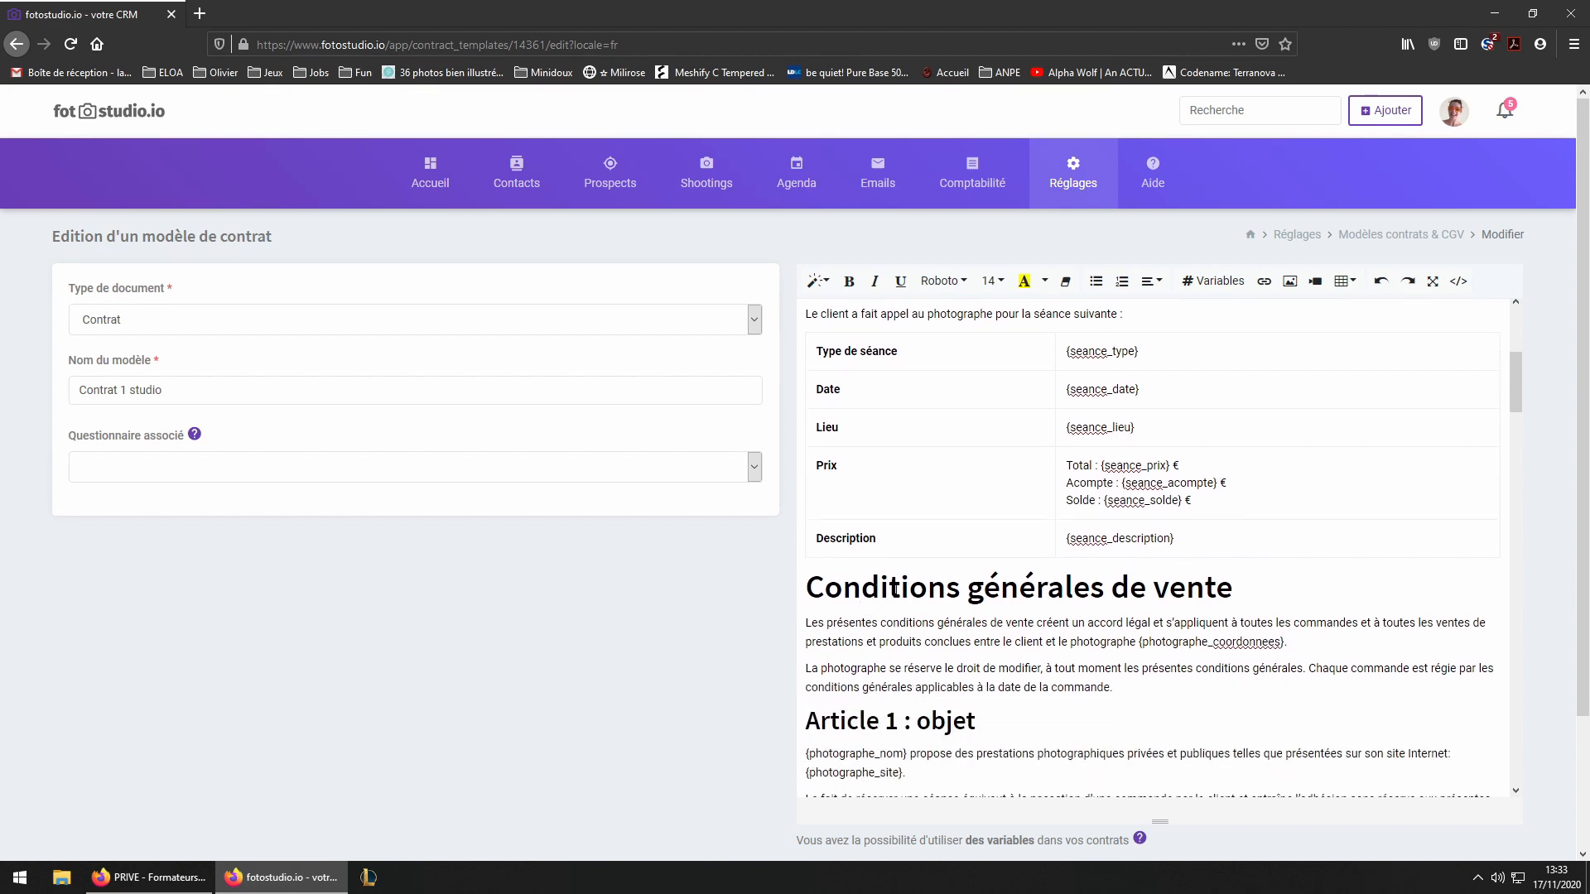
scroll(899, 589, "down", 2)
scroll(907, 590, "down", 14)
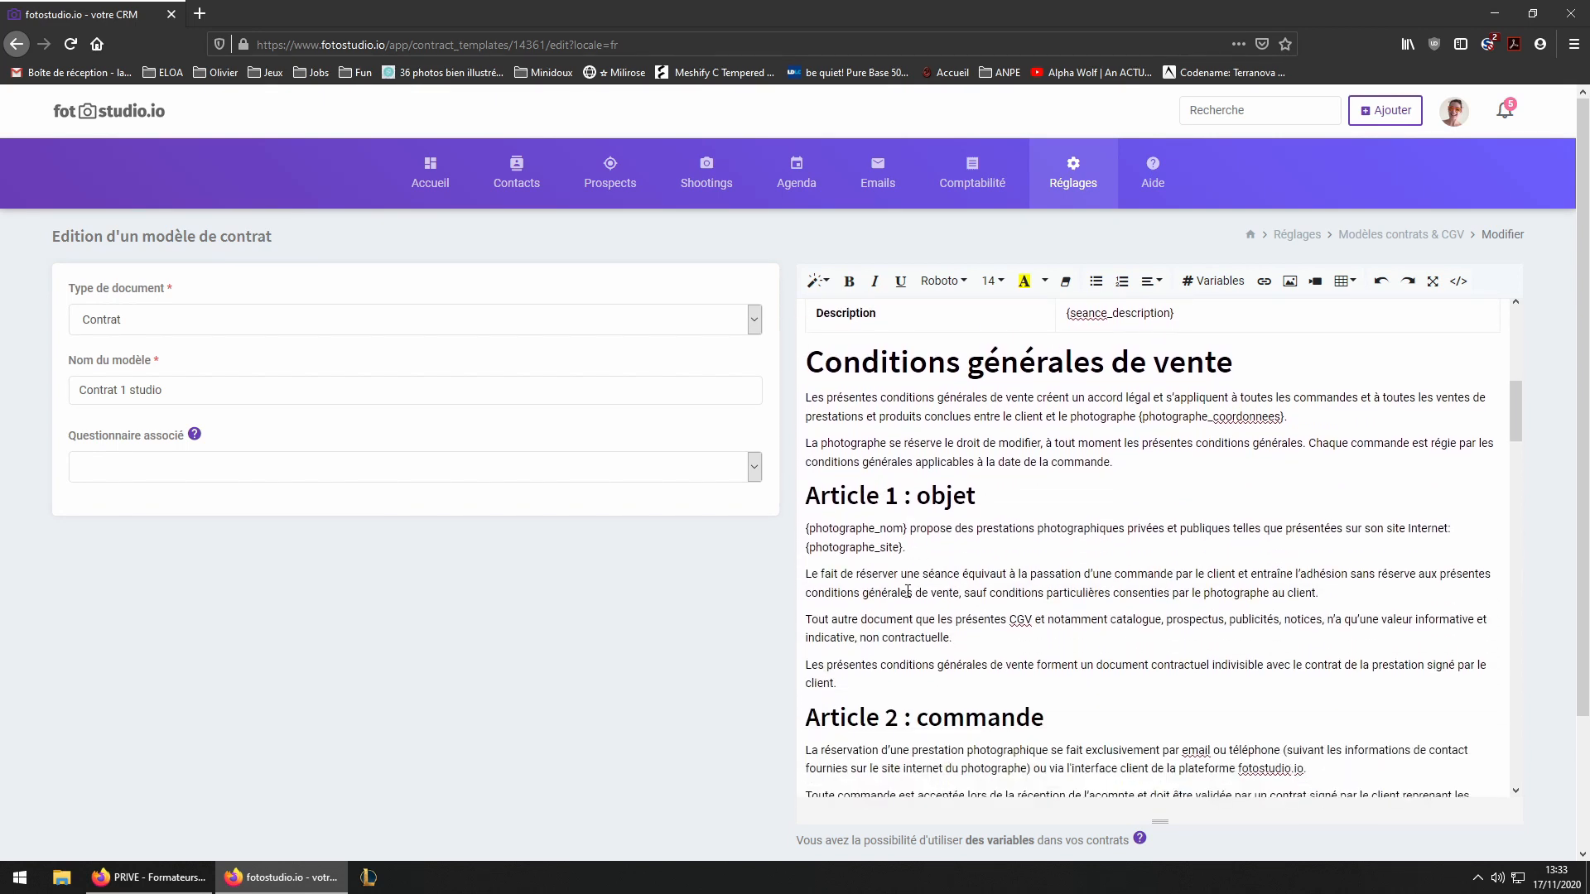
scroll(921, 587, "down", 6)
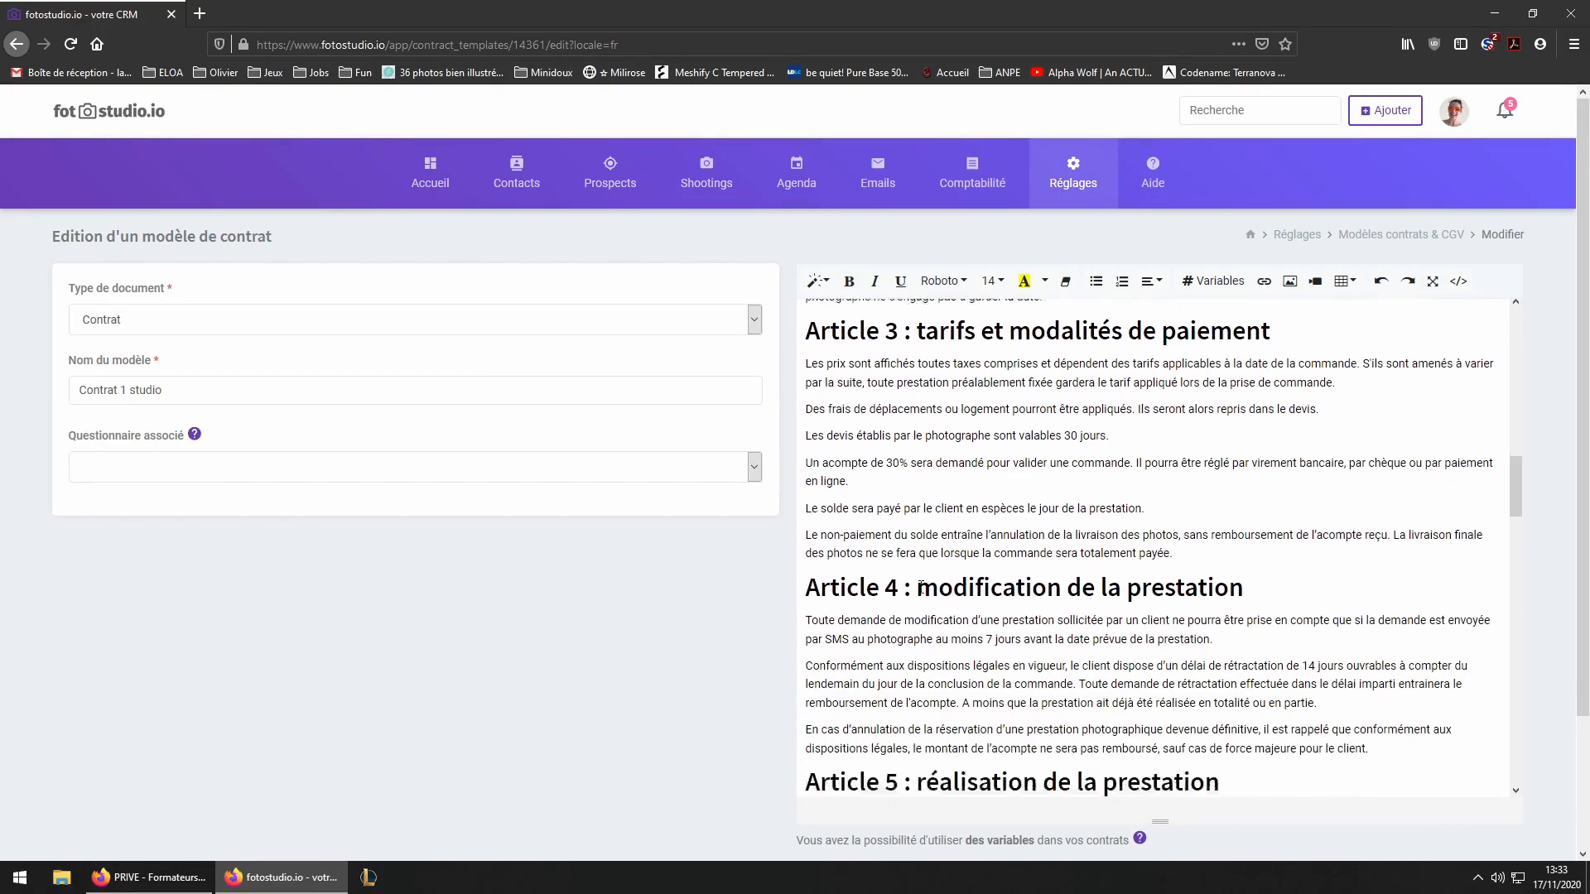
scroll(907, 607, "down", 14)
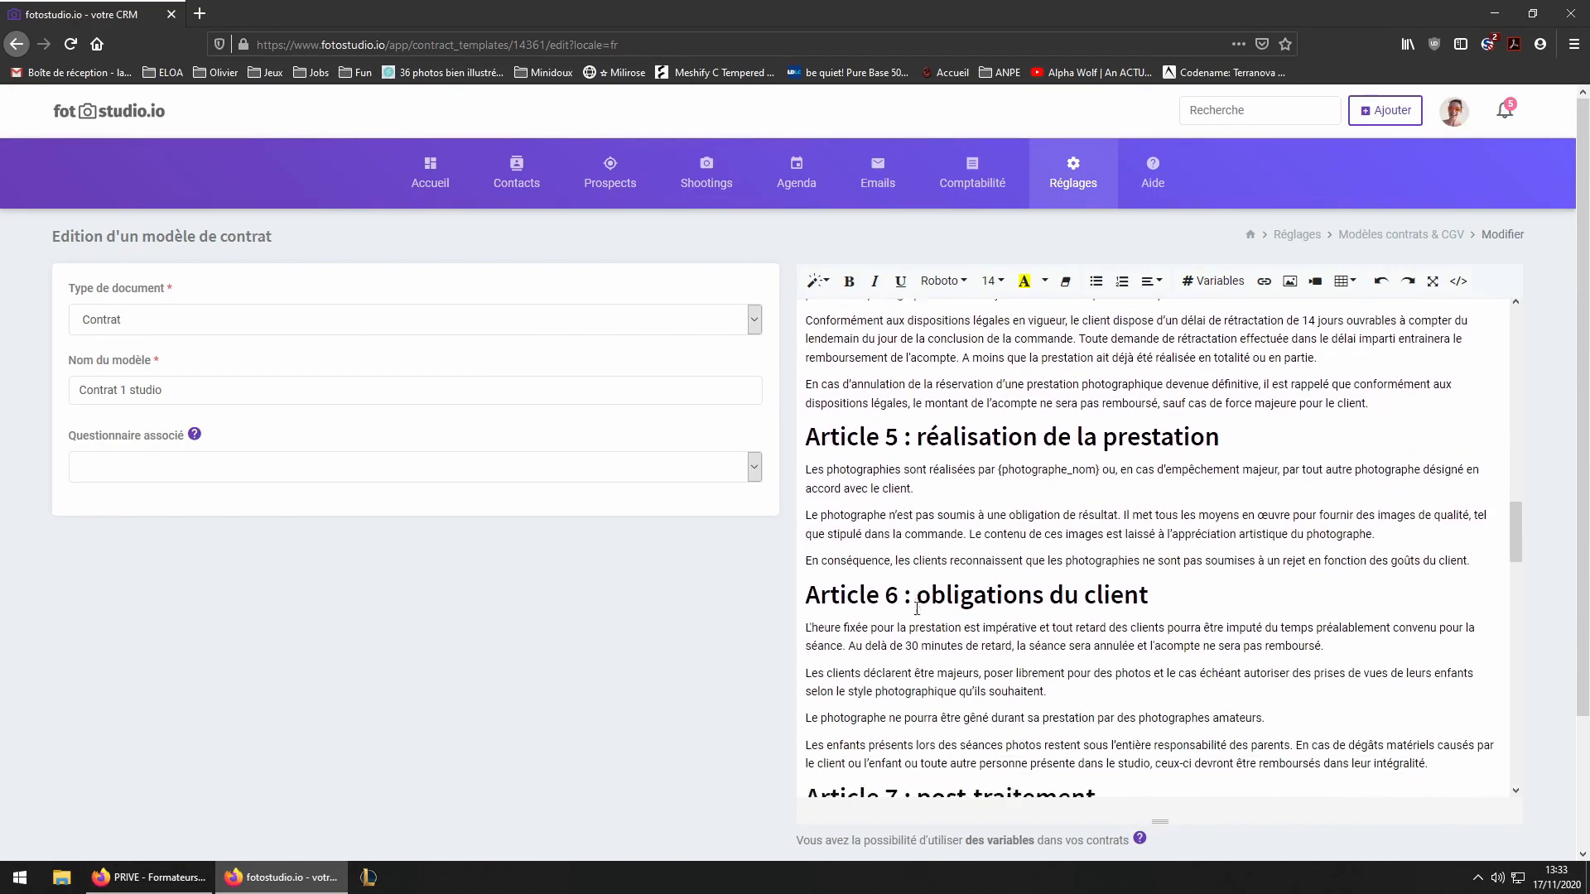
scroll(924, 602, "down", 12)
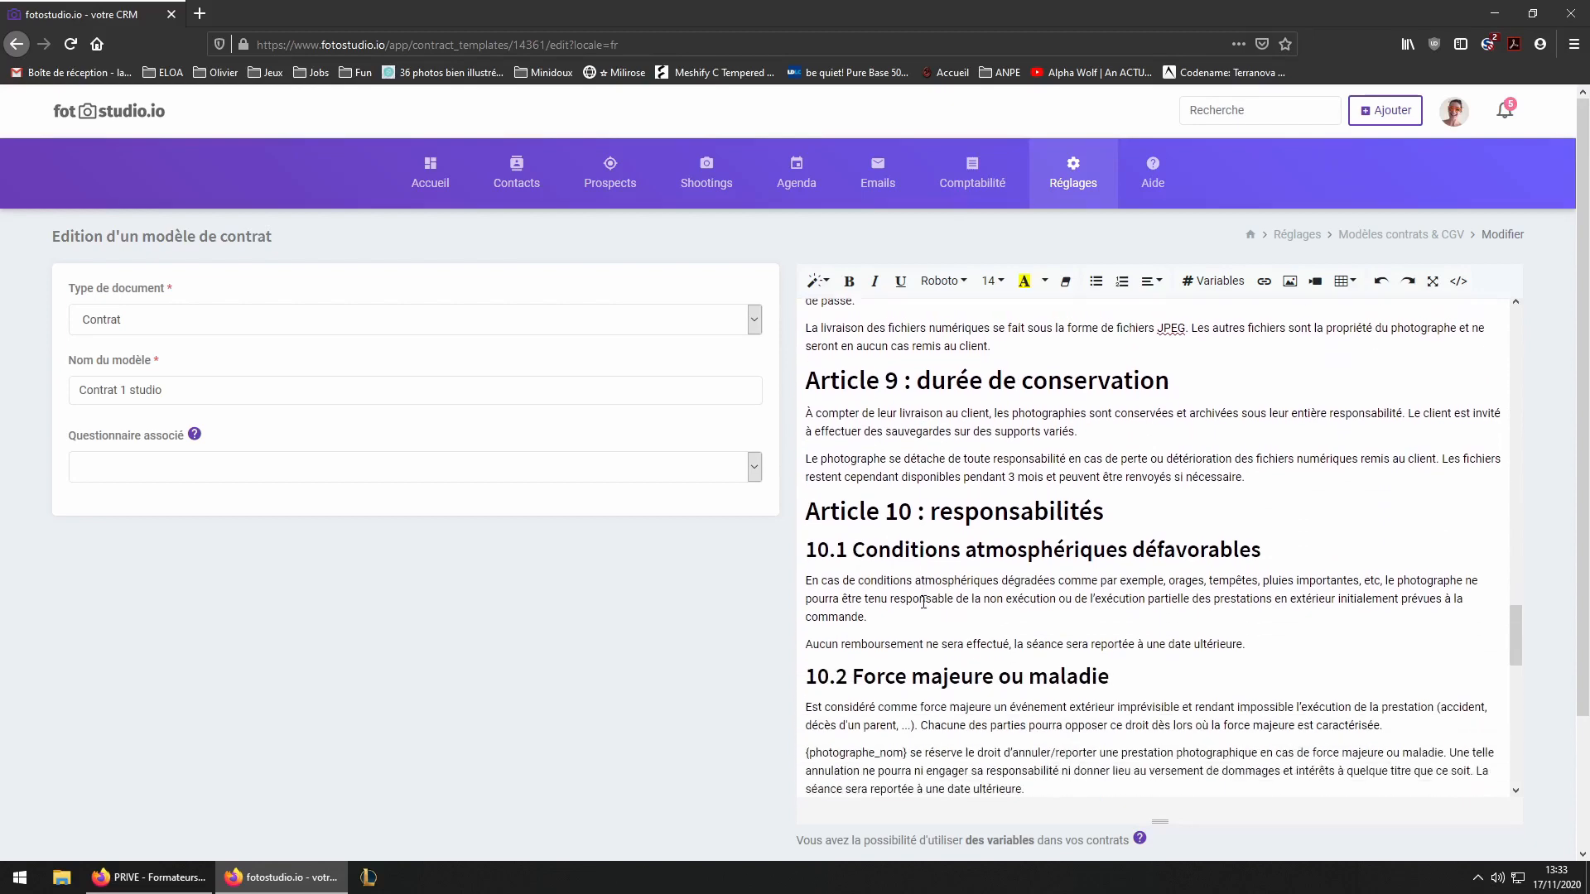
scroll(930, 595, "down", 4)
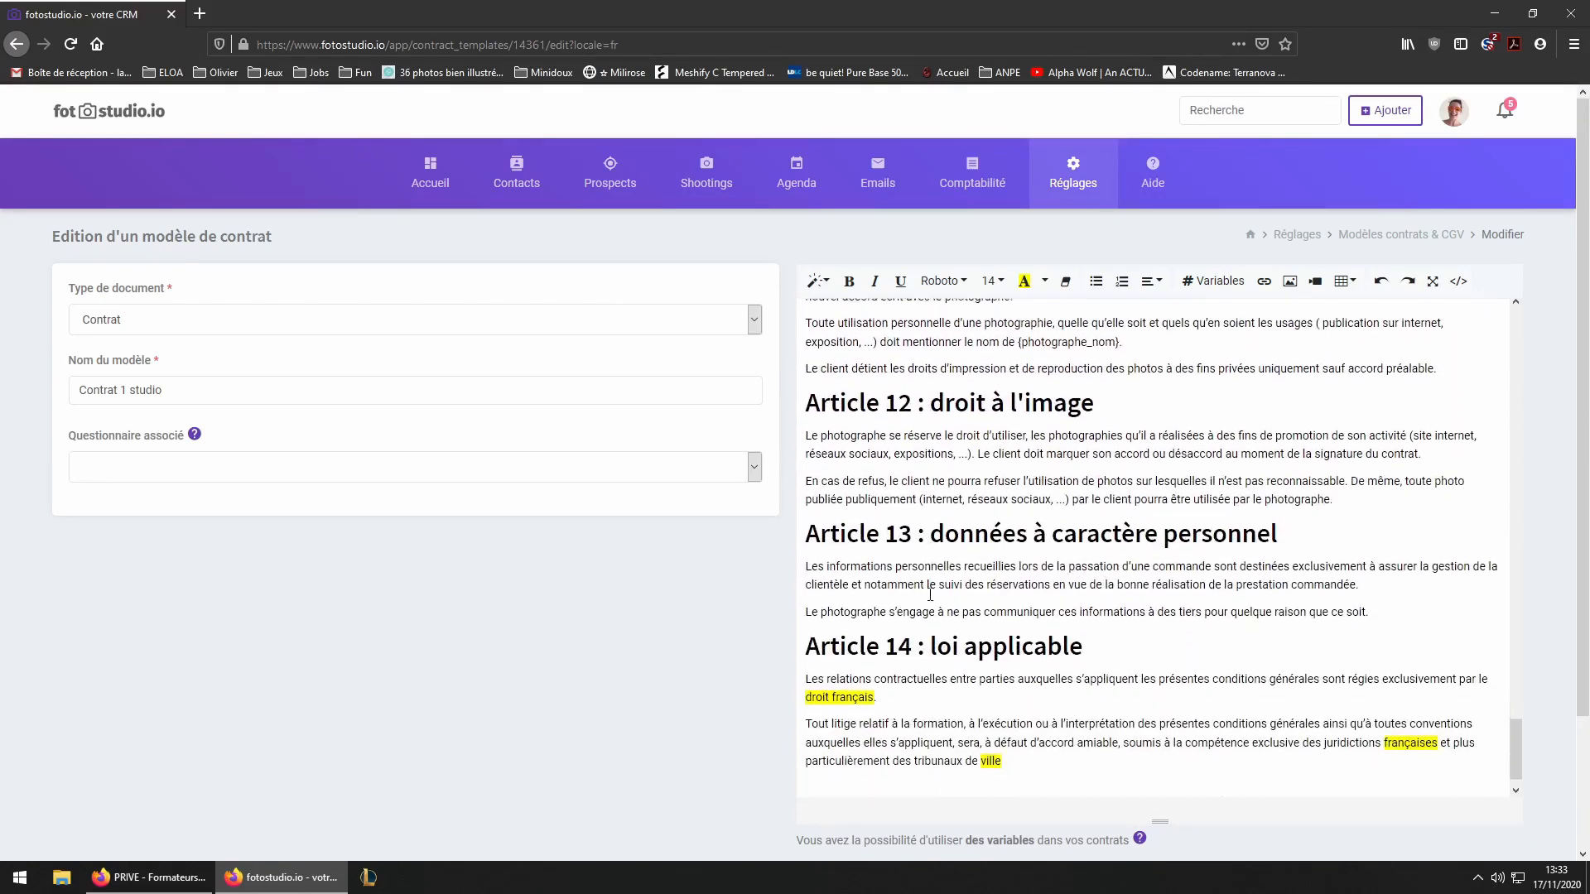
scroll(961, 630, "down", 2)
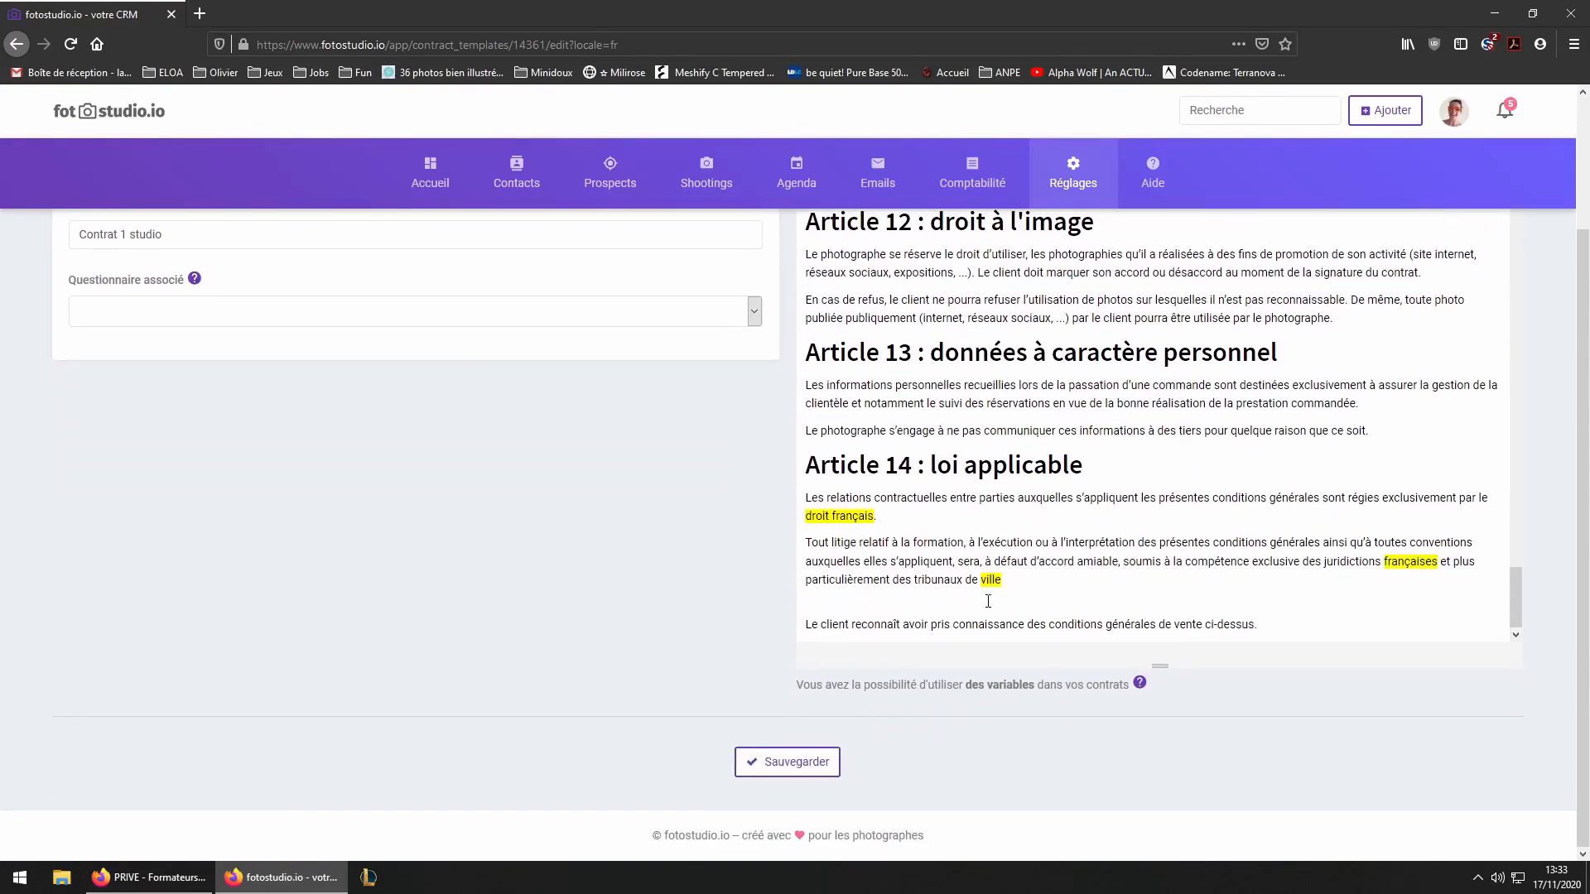
- Apply the yellow highlight to both paragraphs of "Article 14 : loi applicable"
left_click_drag(1004, 579, 804, 507)
left_click(869, 528)
left_click_drag(1031, 586, 773, 507)
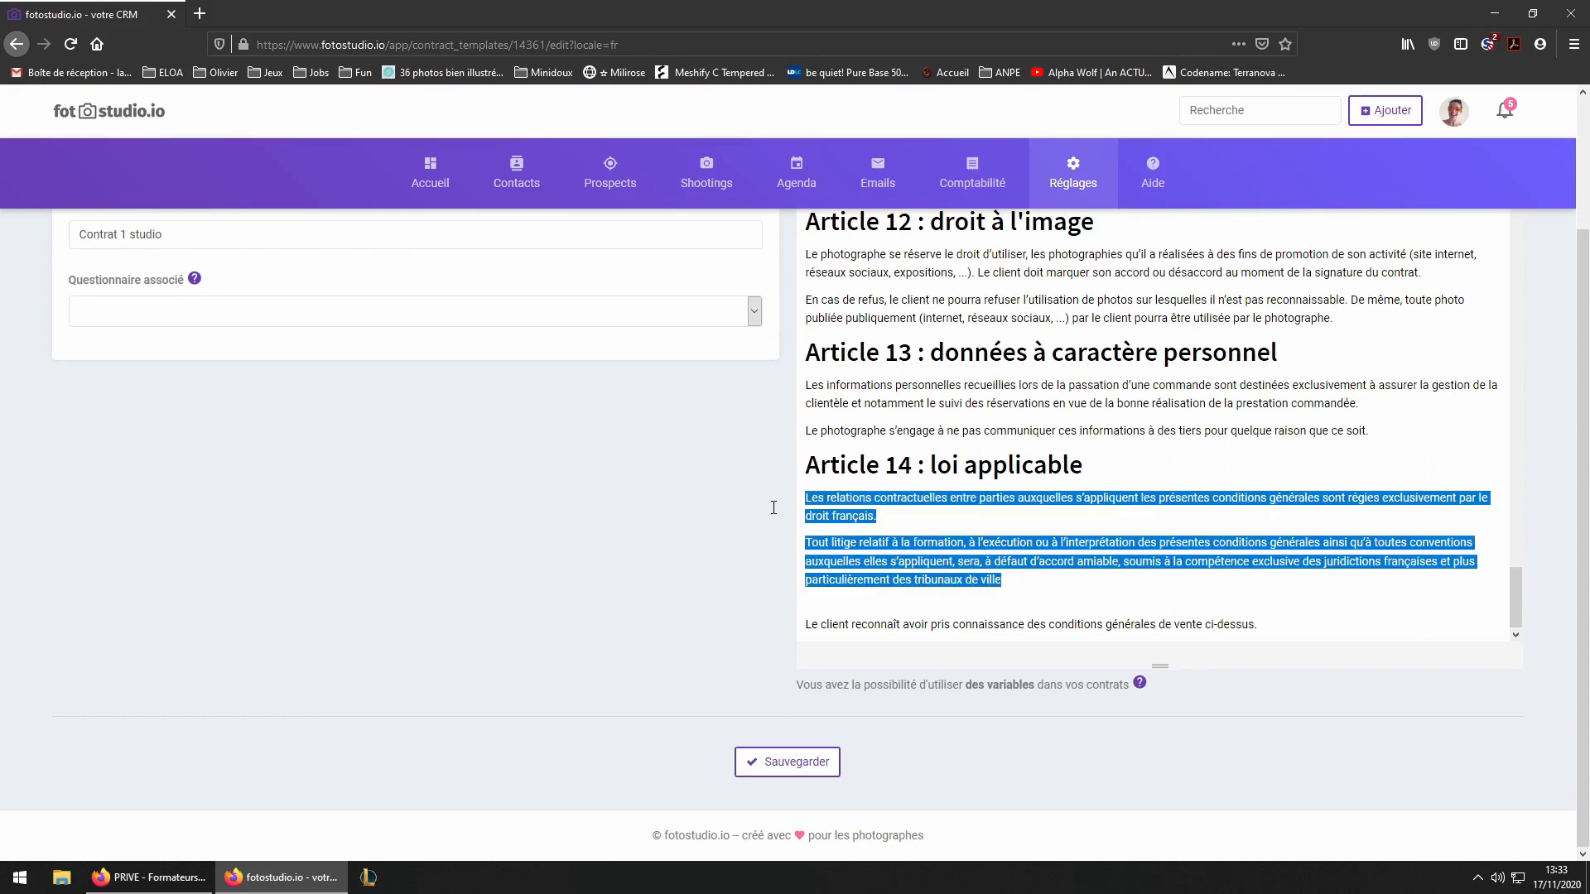
scroll(1221, 356, "up", 2)
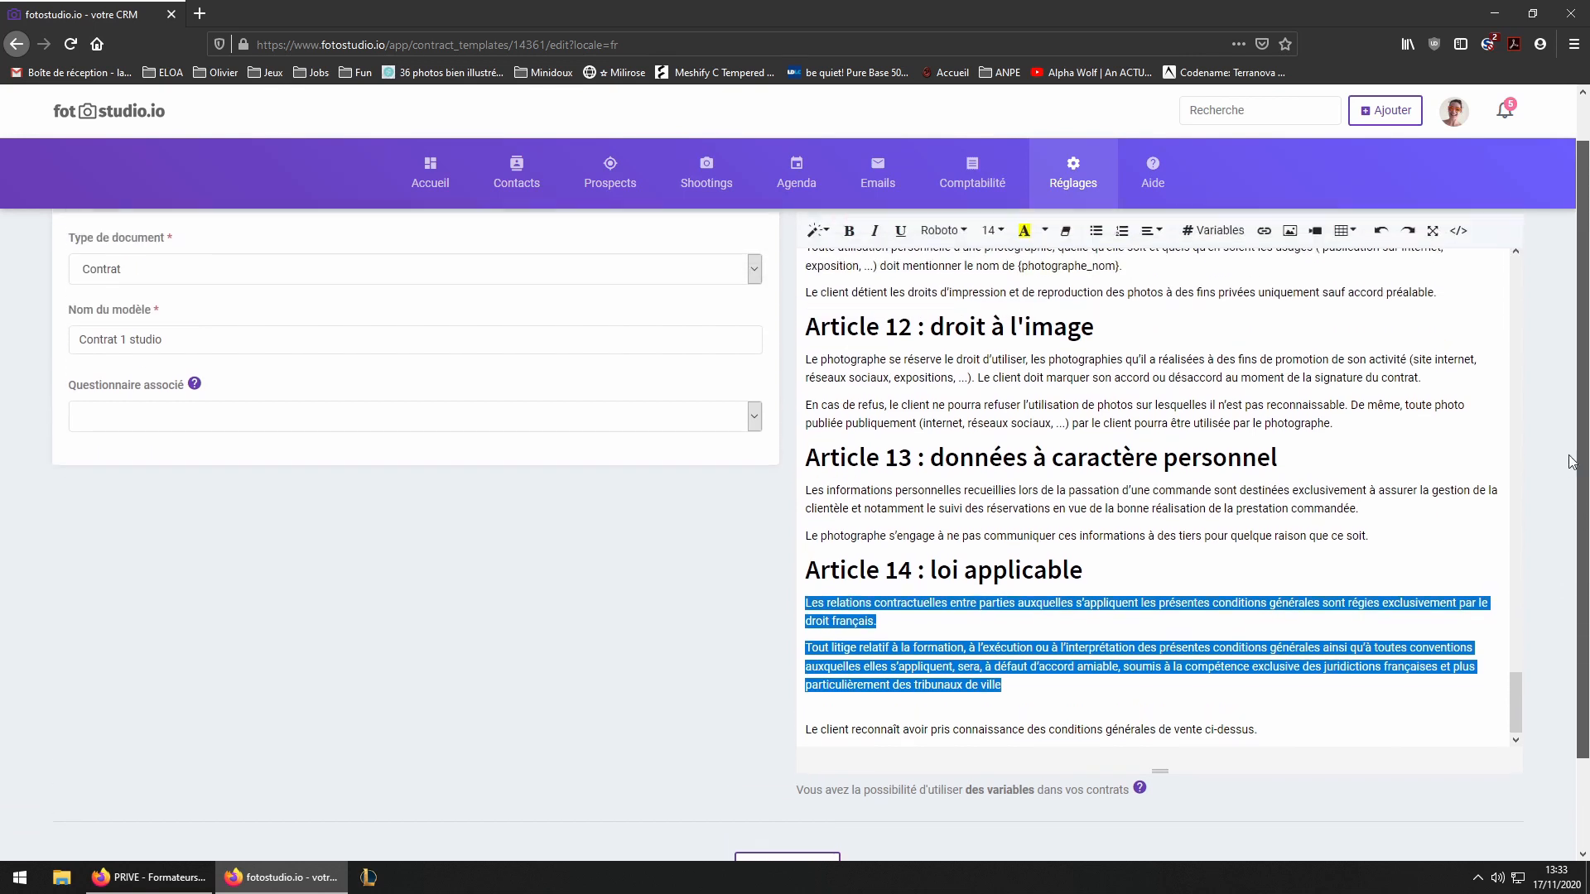
left_click(1024, 282)
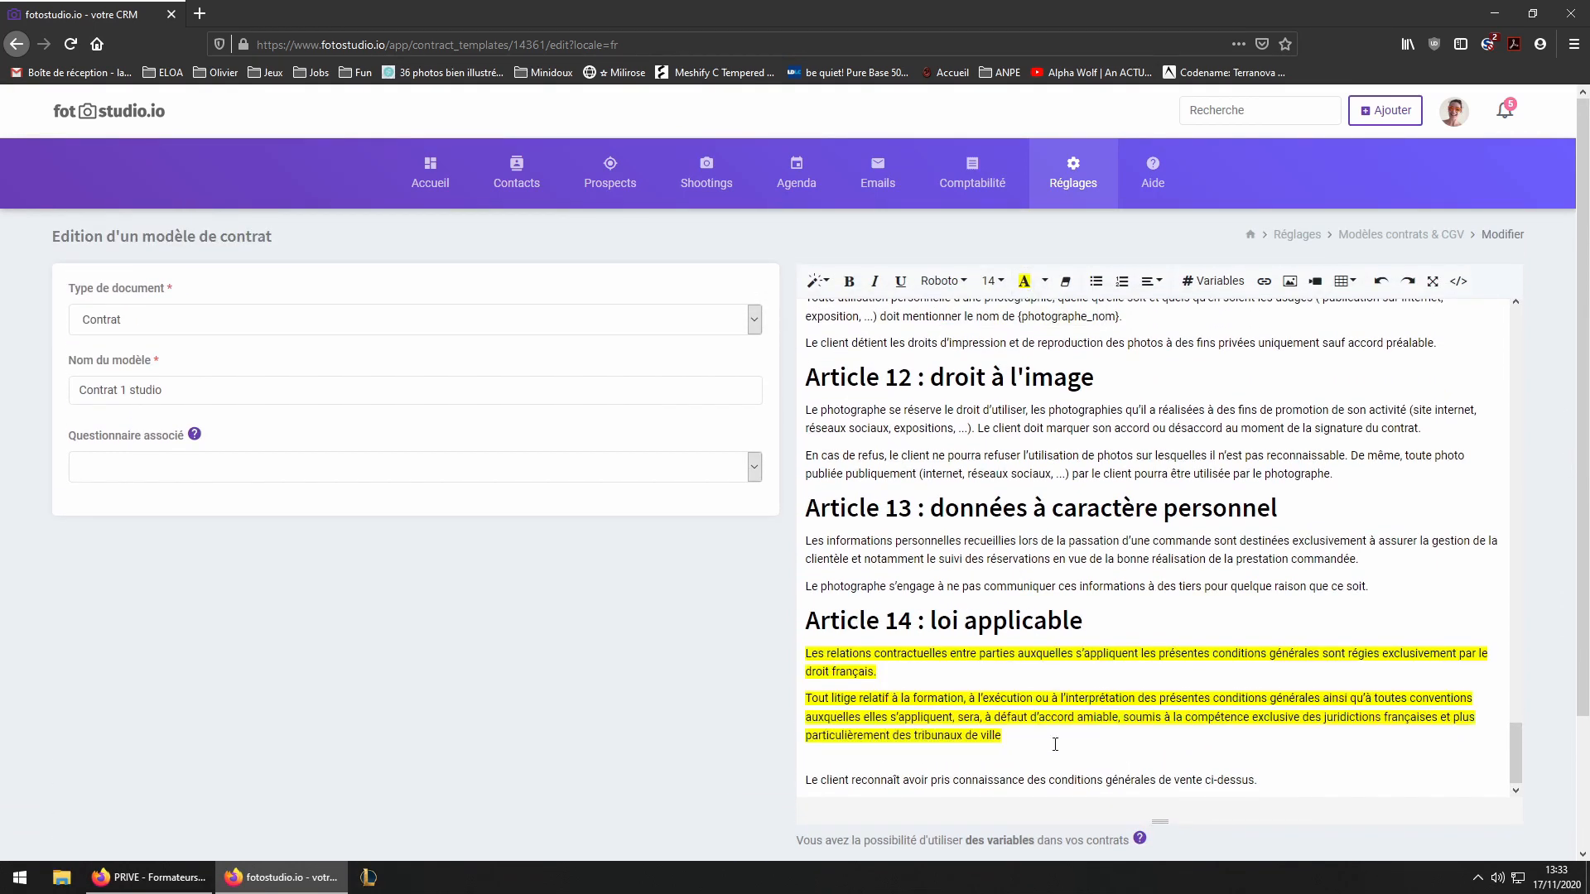
- Clear the highlighting from both Article 14 paragraphs by setting their background colour to Transparent
left_click_drag(1002, 736, 805, 654)
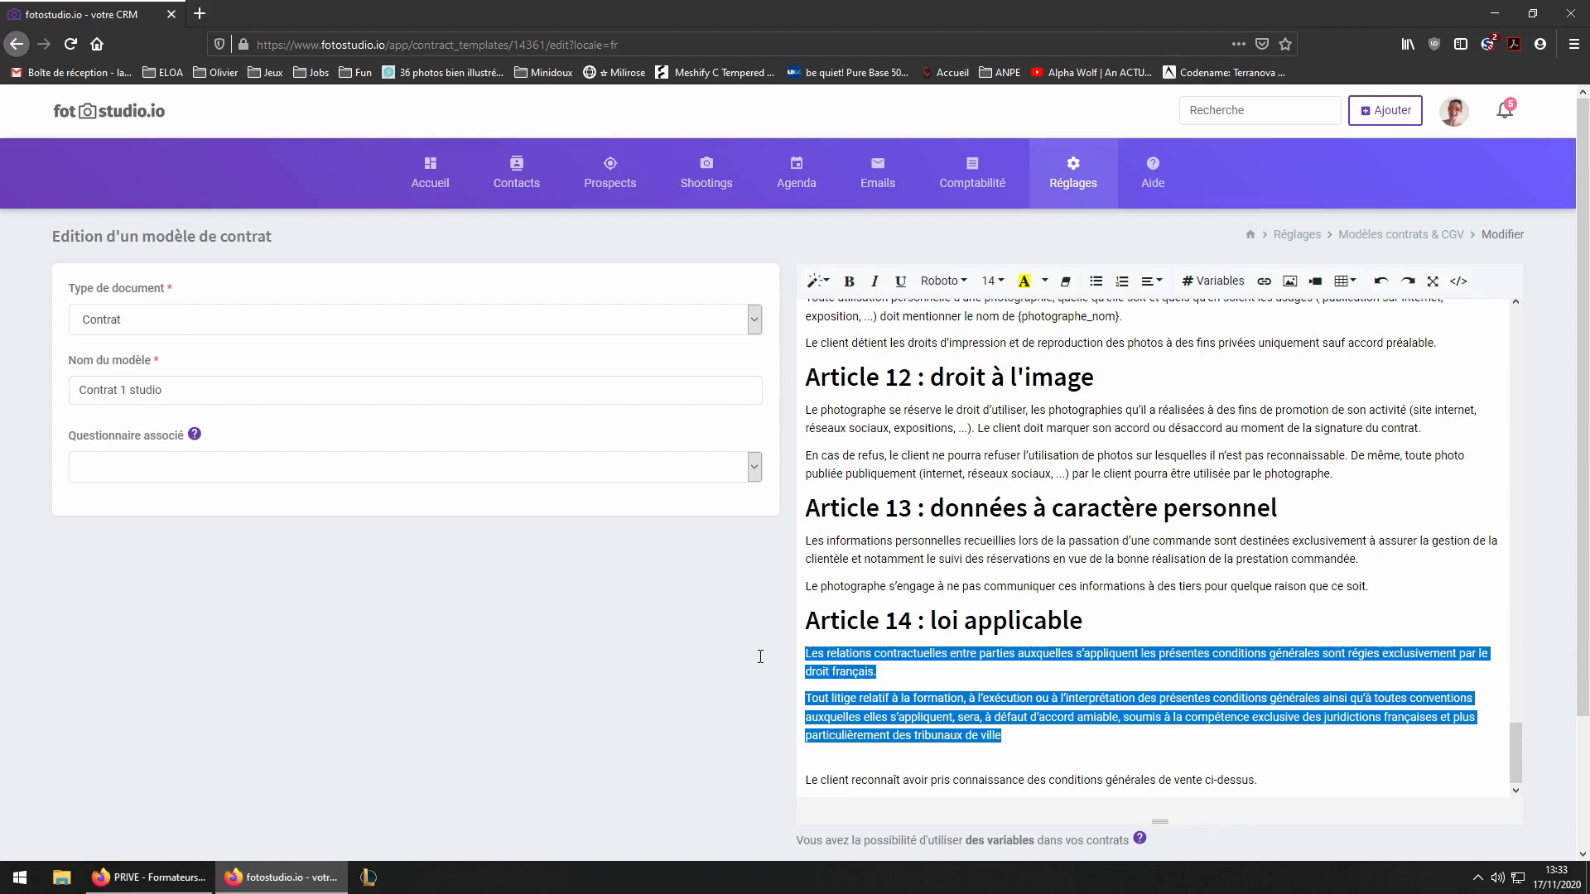
right_click(1026, 286)
left_click(1025, 286)
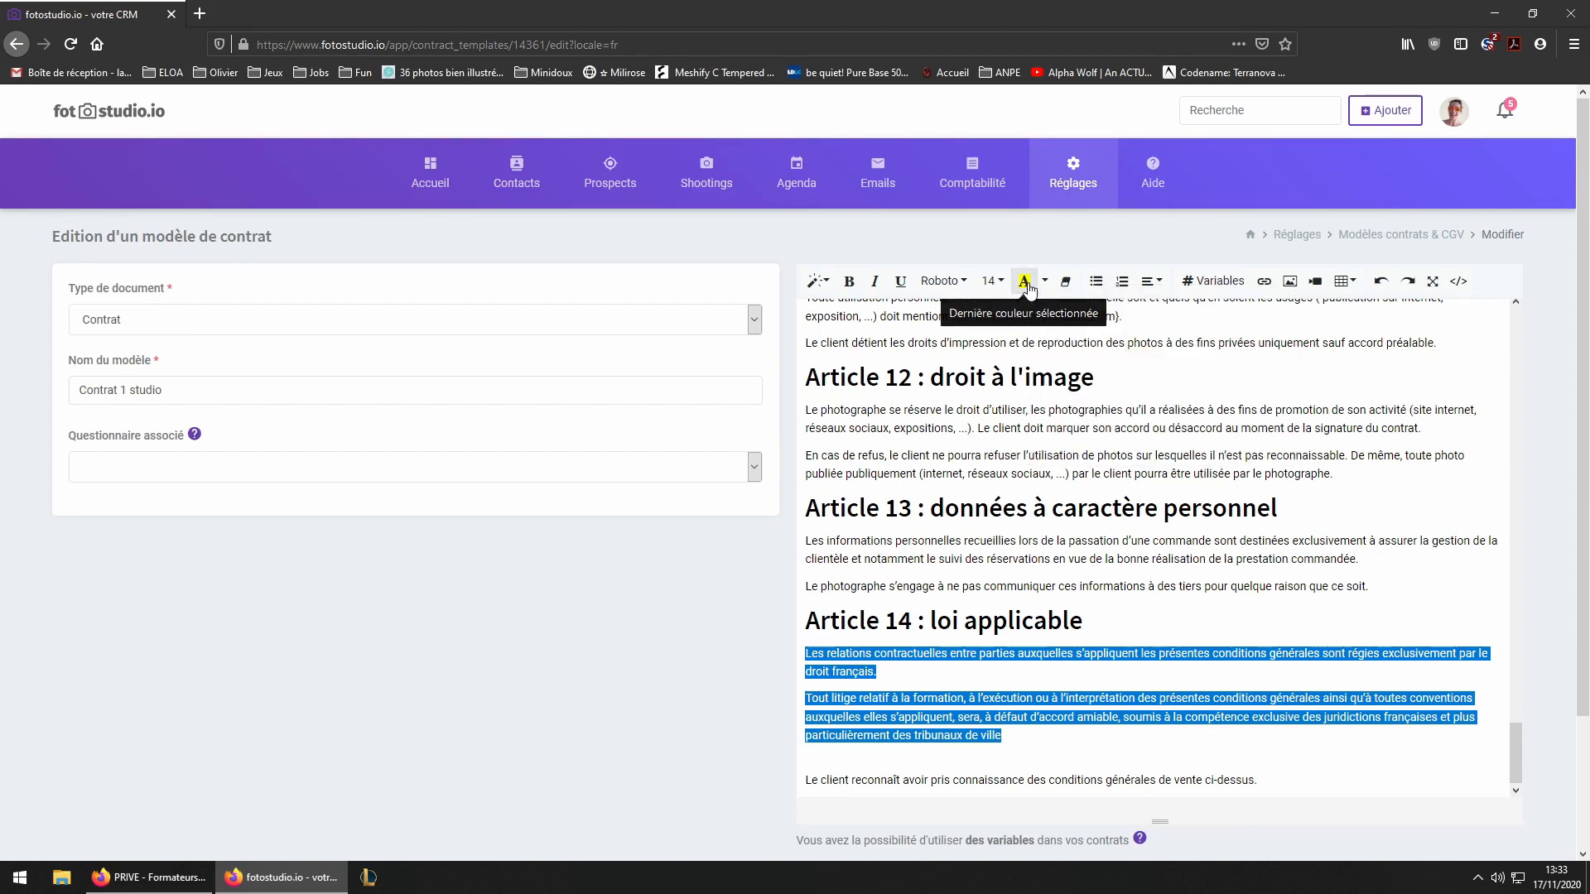
left_click(1044, 283)
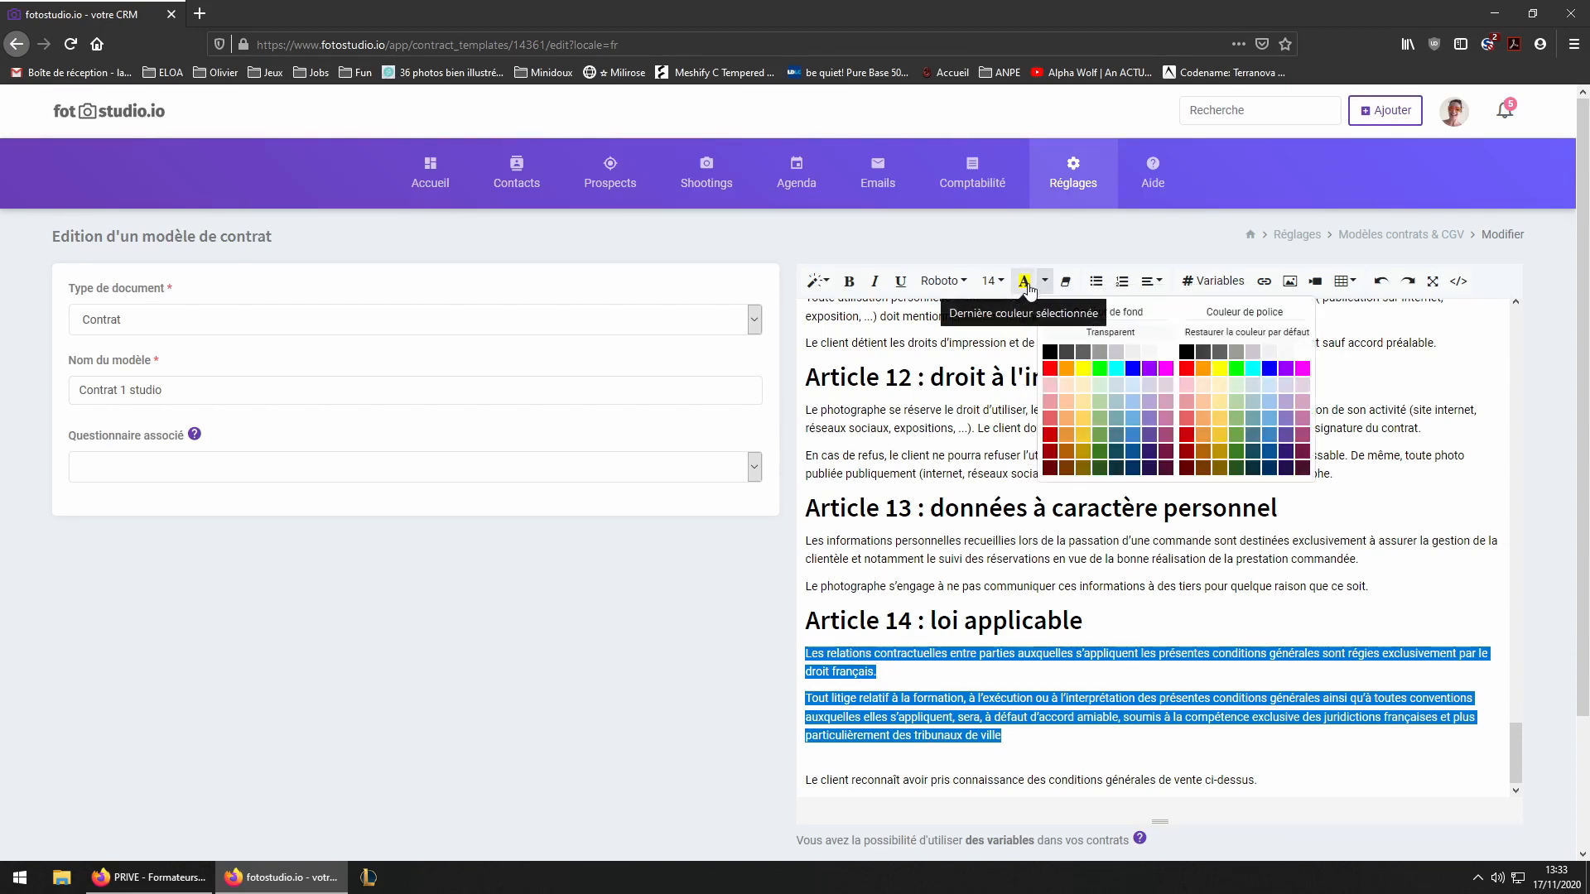
left_click(1024, 284)
left_click(1044, 282)
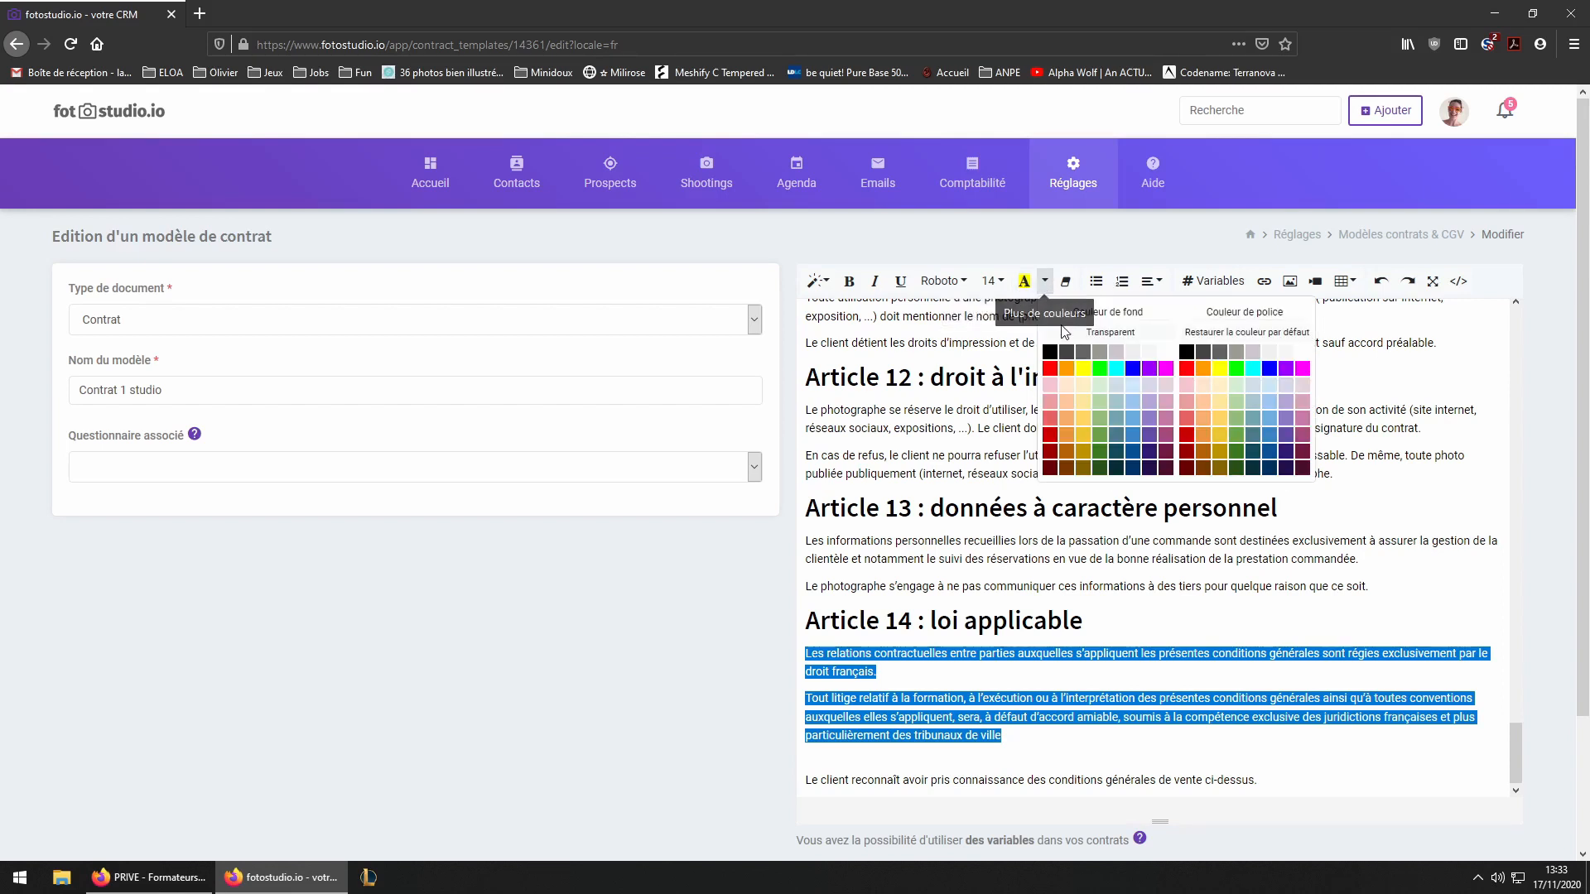
left_click(1113, 329)
left_click(1063, 793)
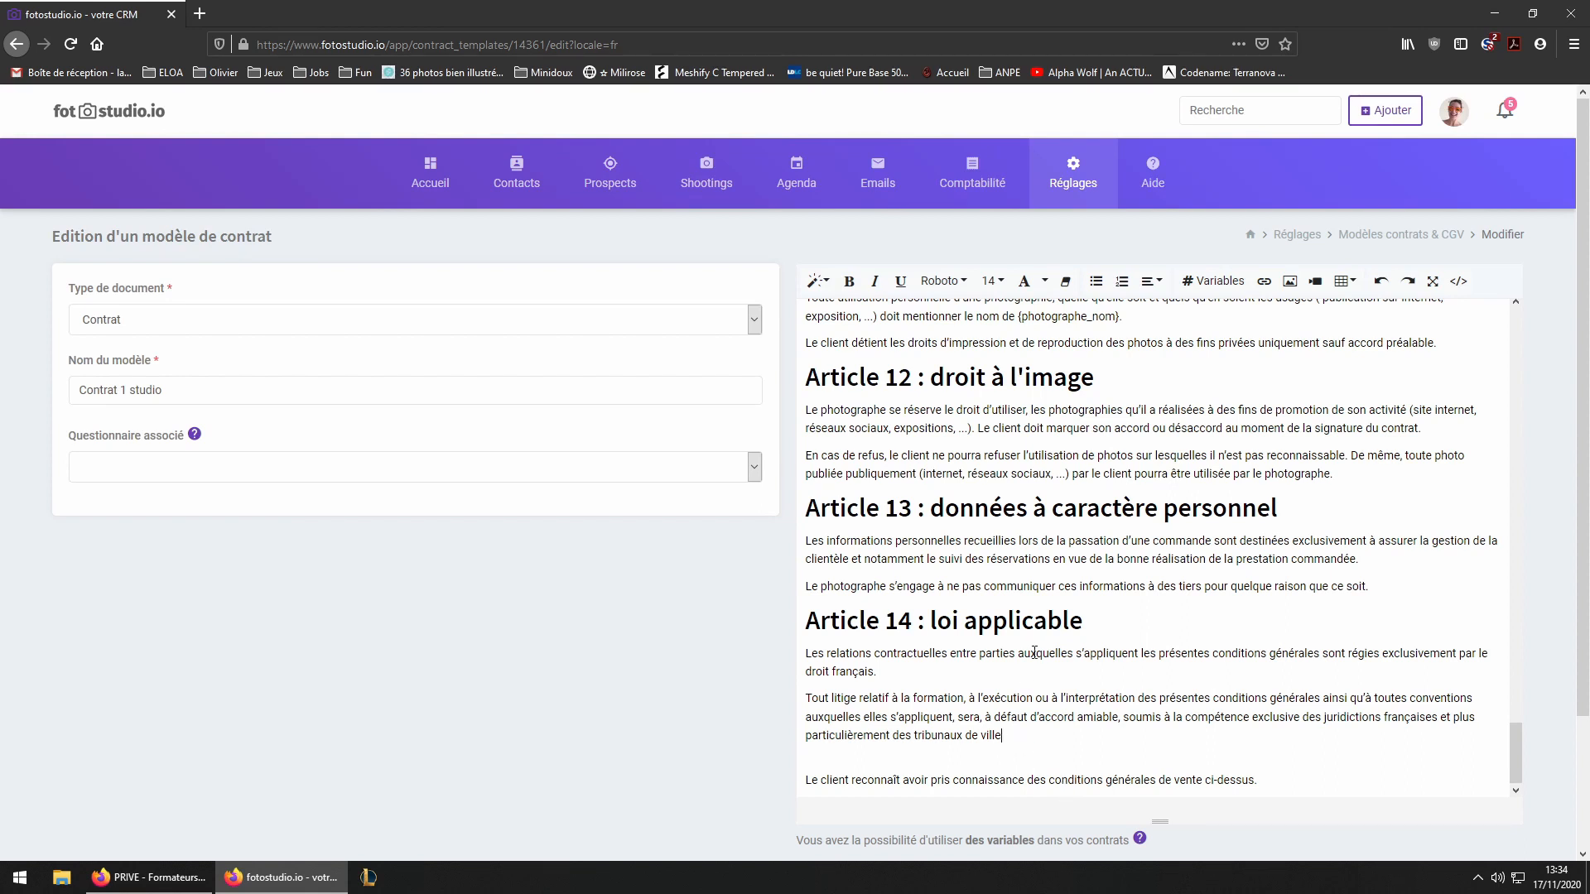
scroll(1034, 652, "down", 3)
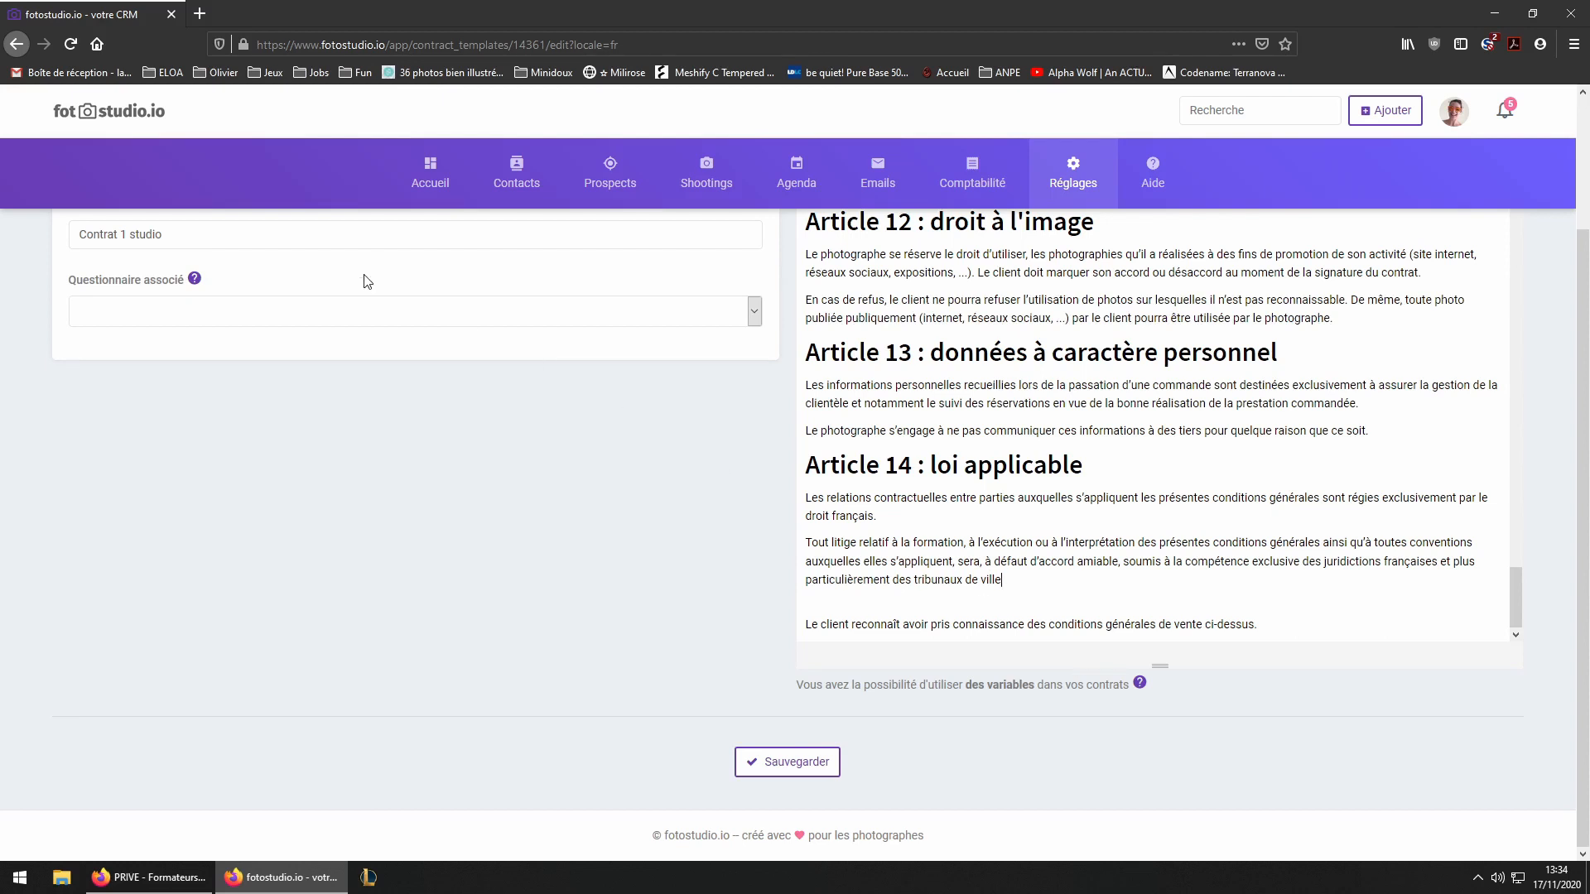
left_click(355, 314)
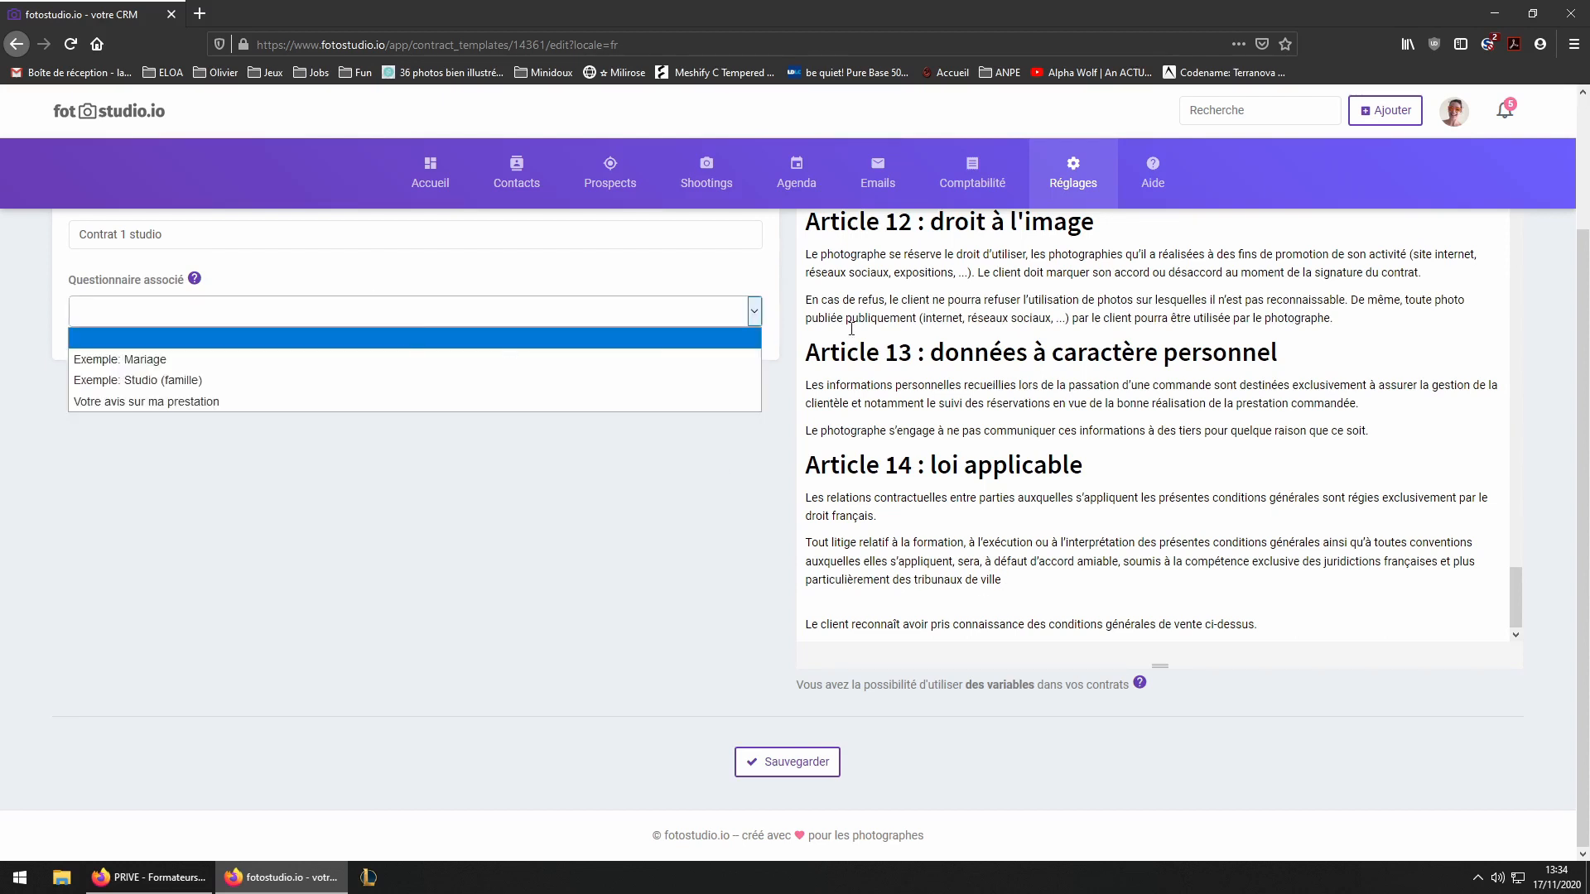
mouse_move(1081, 181)
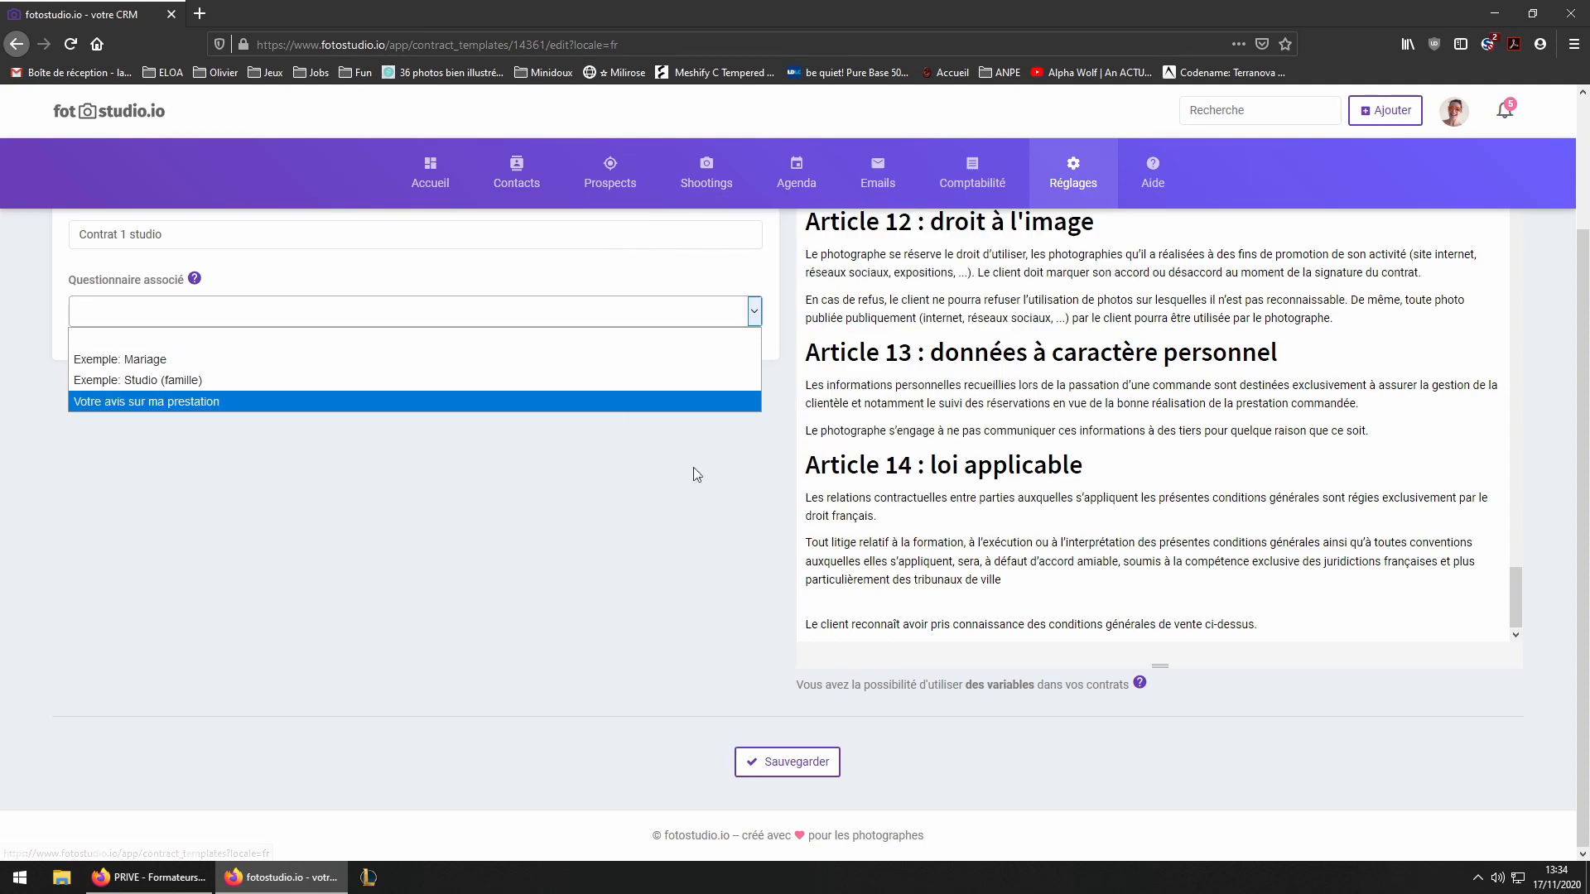
left_click(540, 520)
mouse_move(1073, 174)
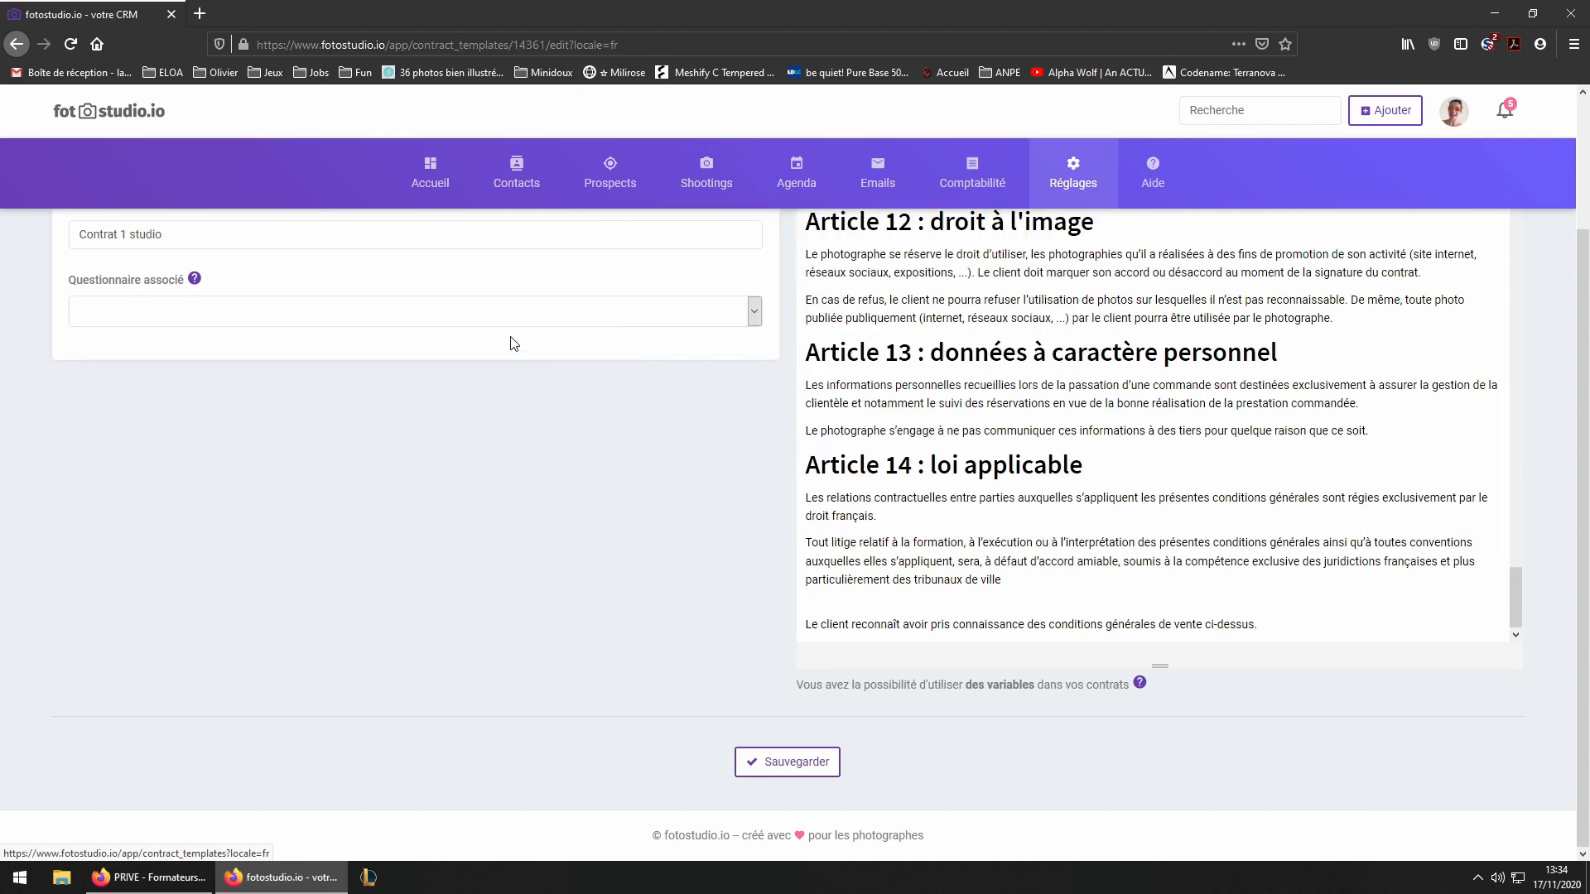
- Associate the questionnaire "Exemple: Studio (famille)" with the contract template and save the template
left_click(490, 311)
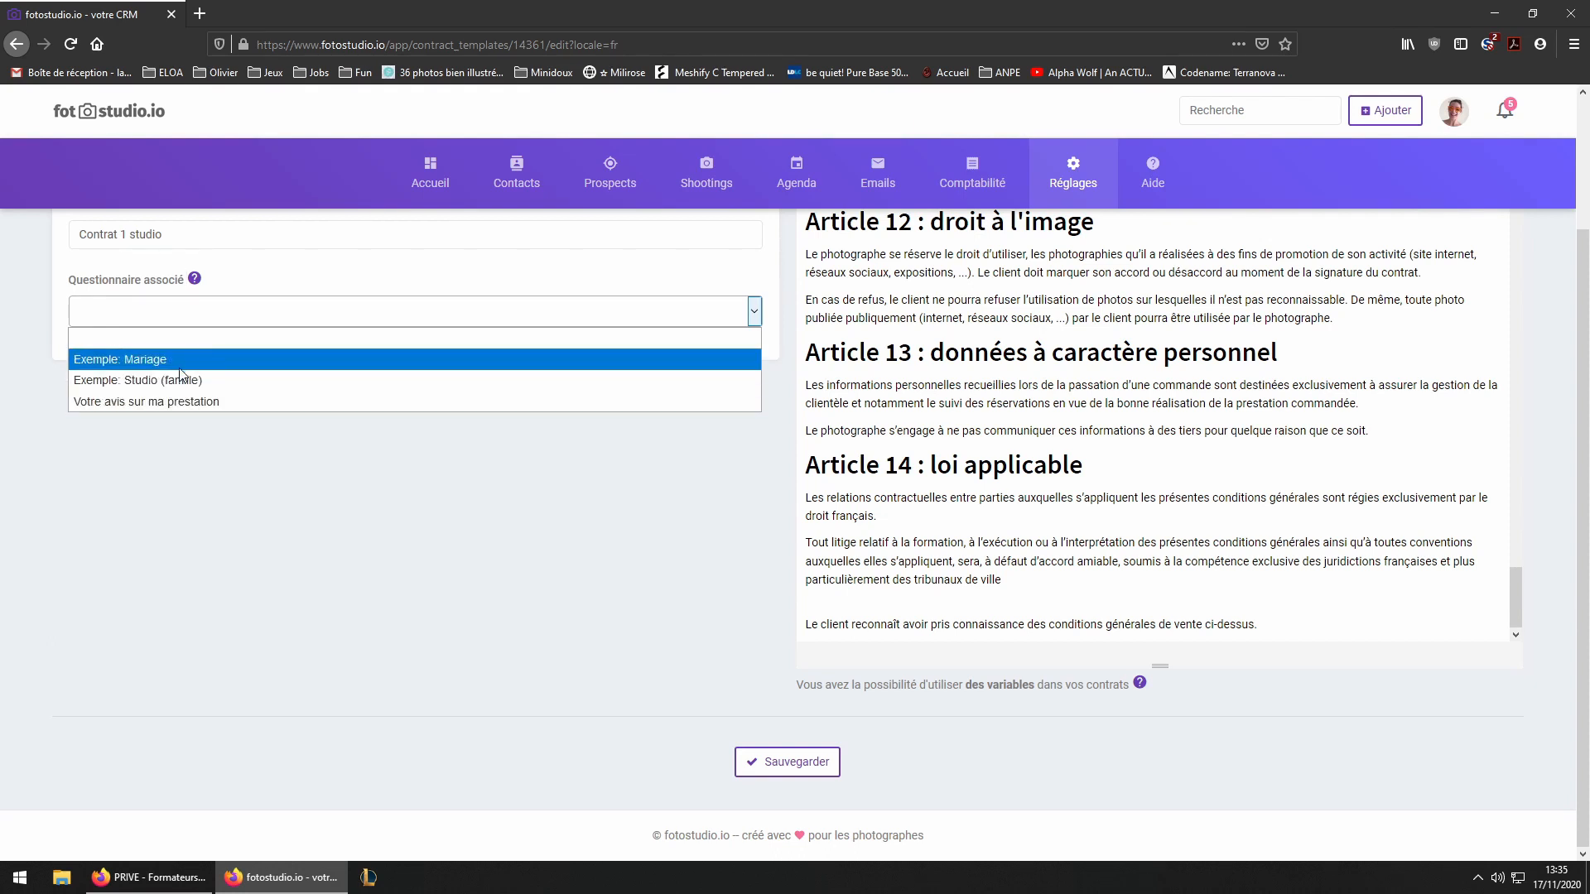
left_click(185, 403)
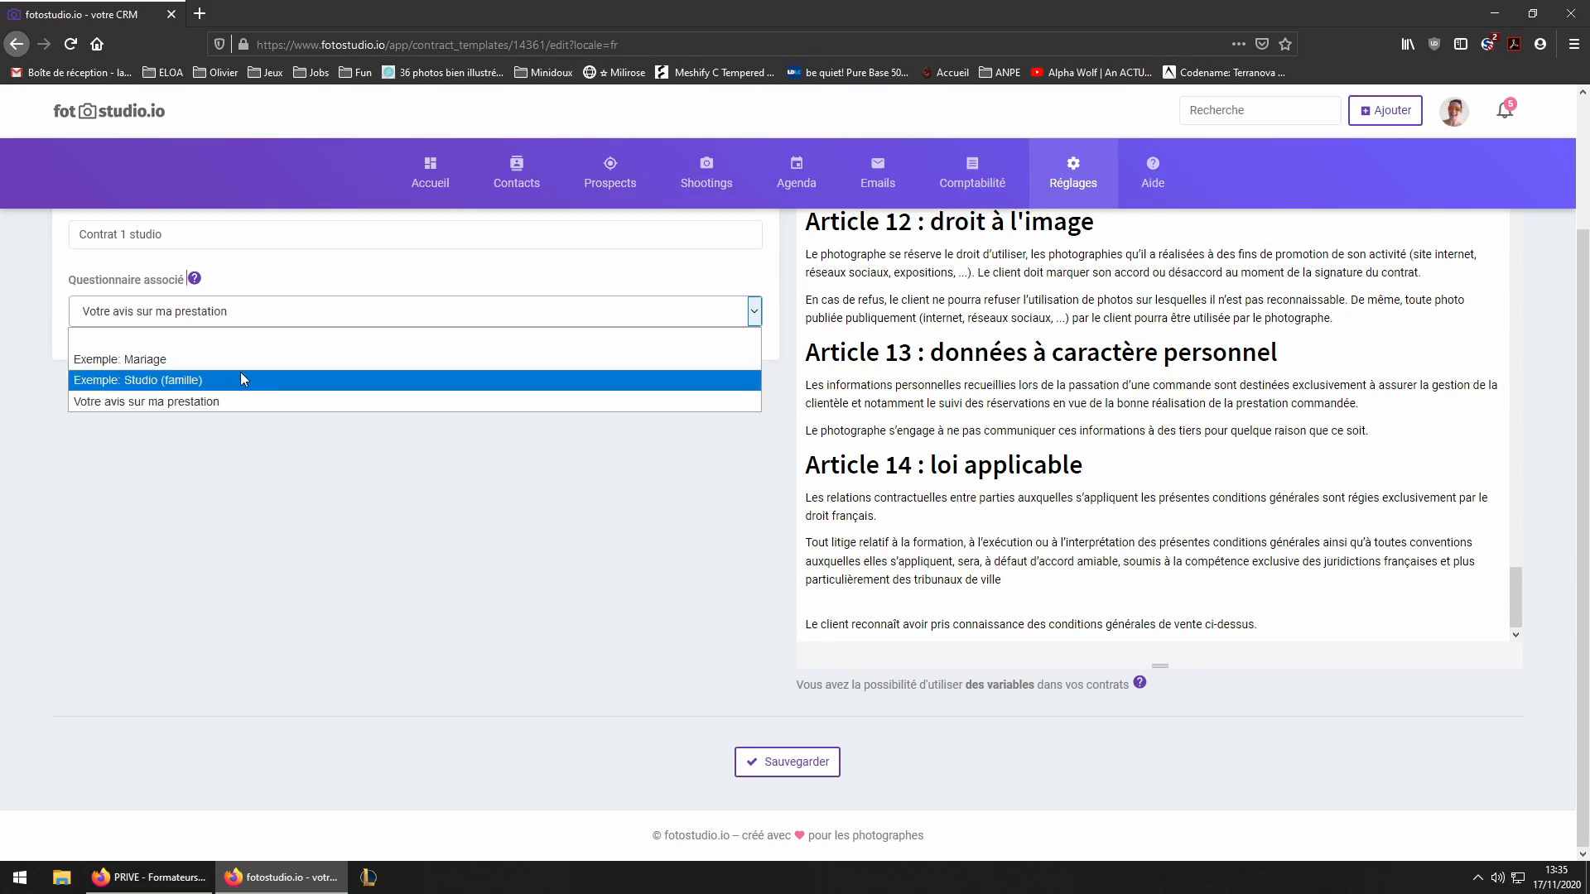
left_click(242, 379)
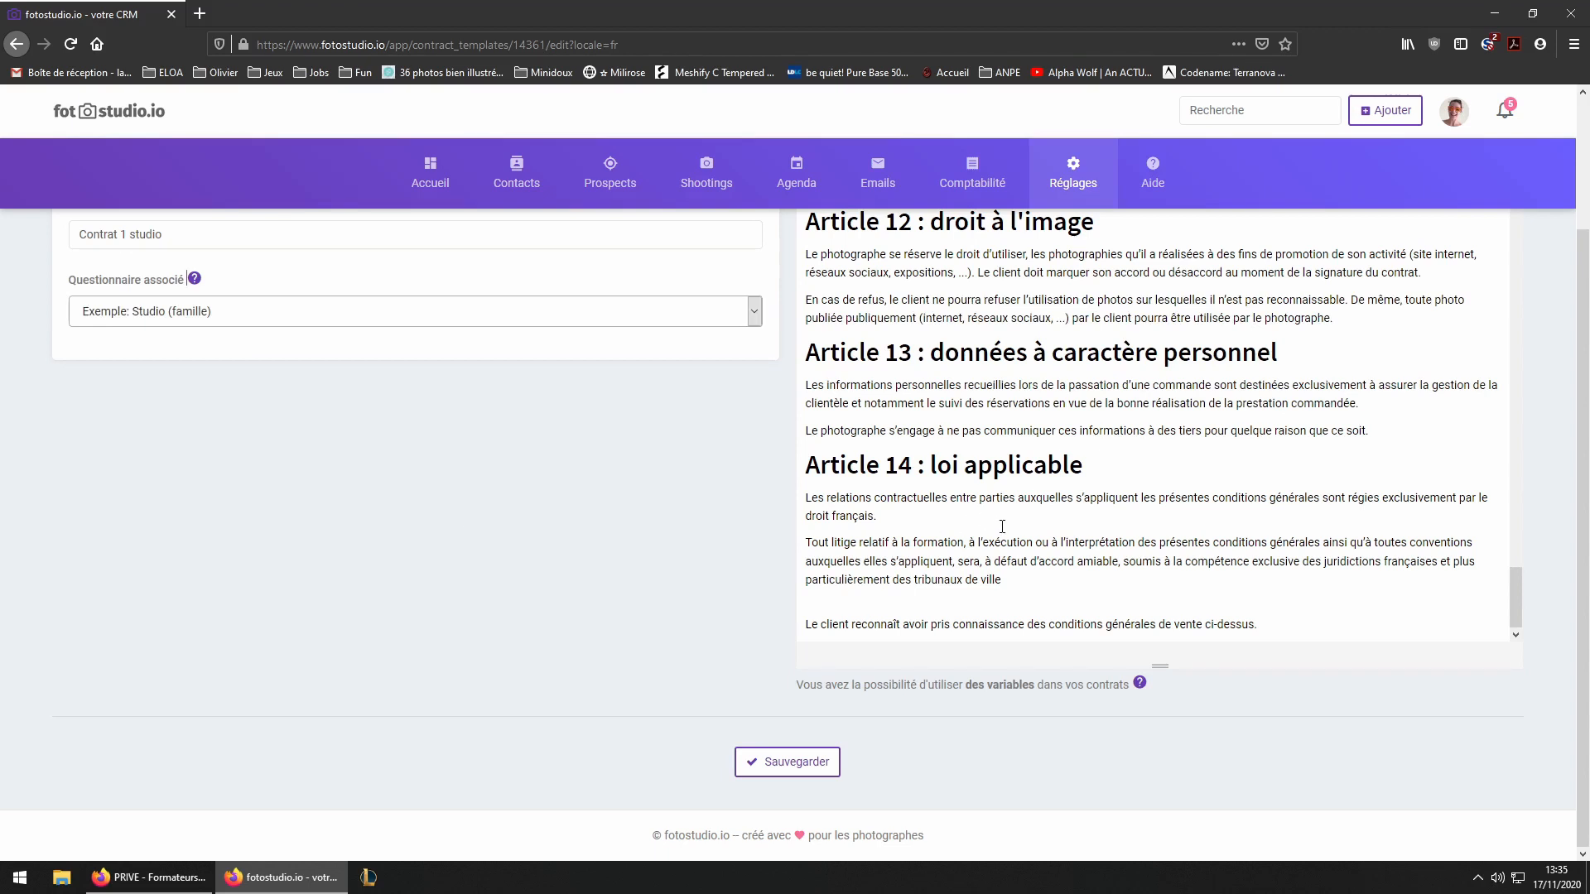
left_click(1280, 626)
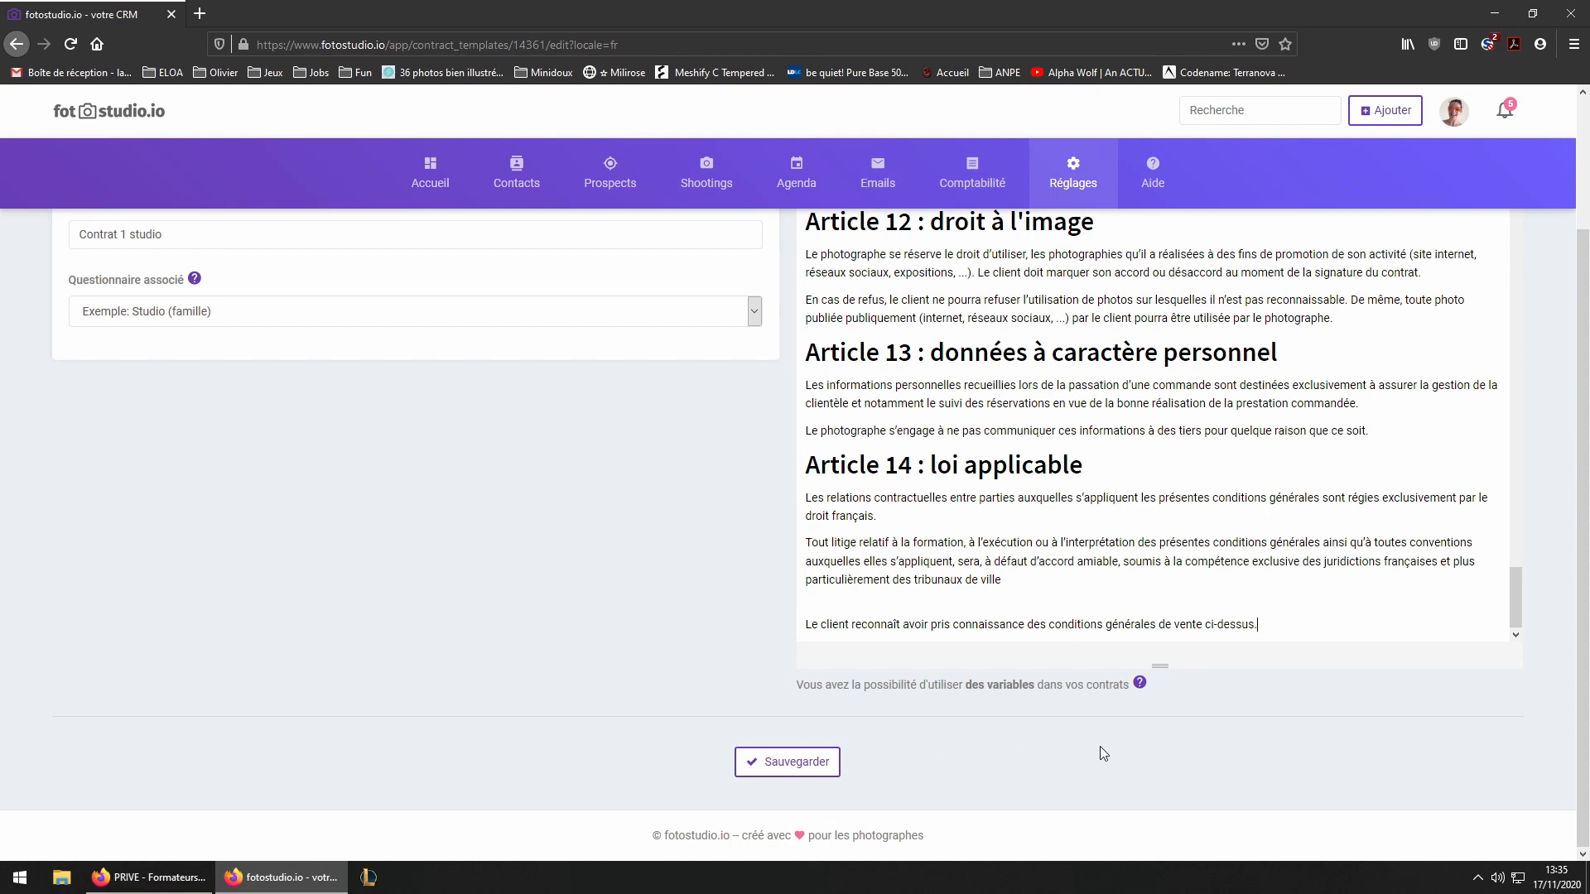
left_click(807, 761)
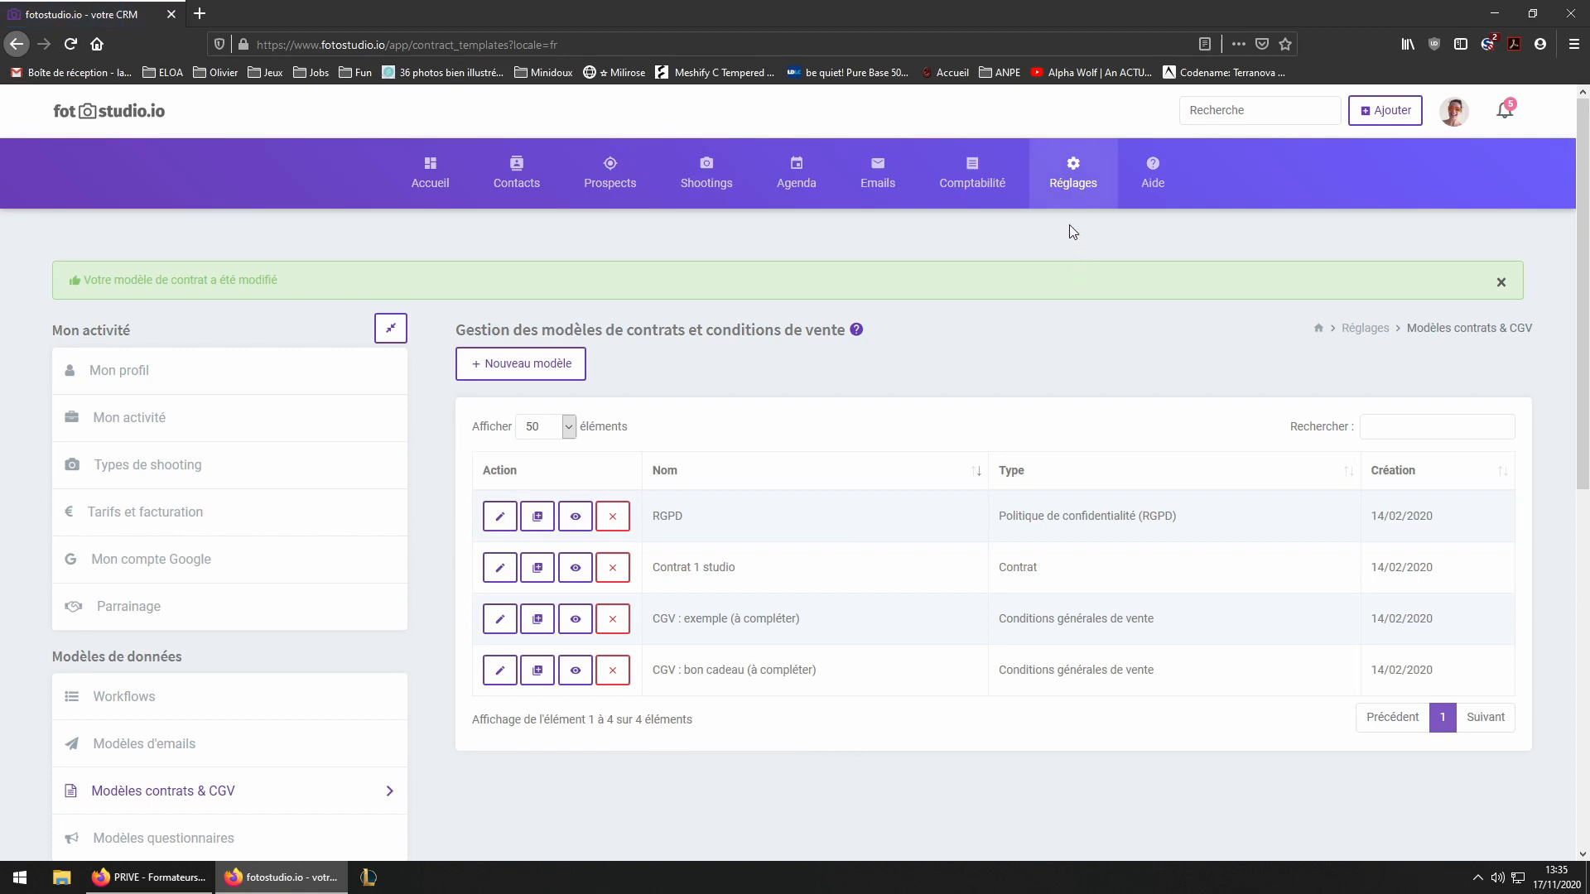
- Open the contacts management page
mouse_move(1071, 225)
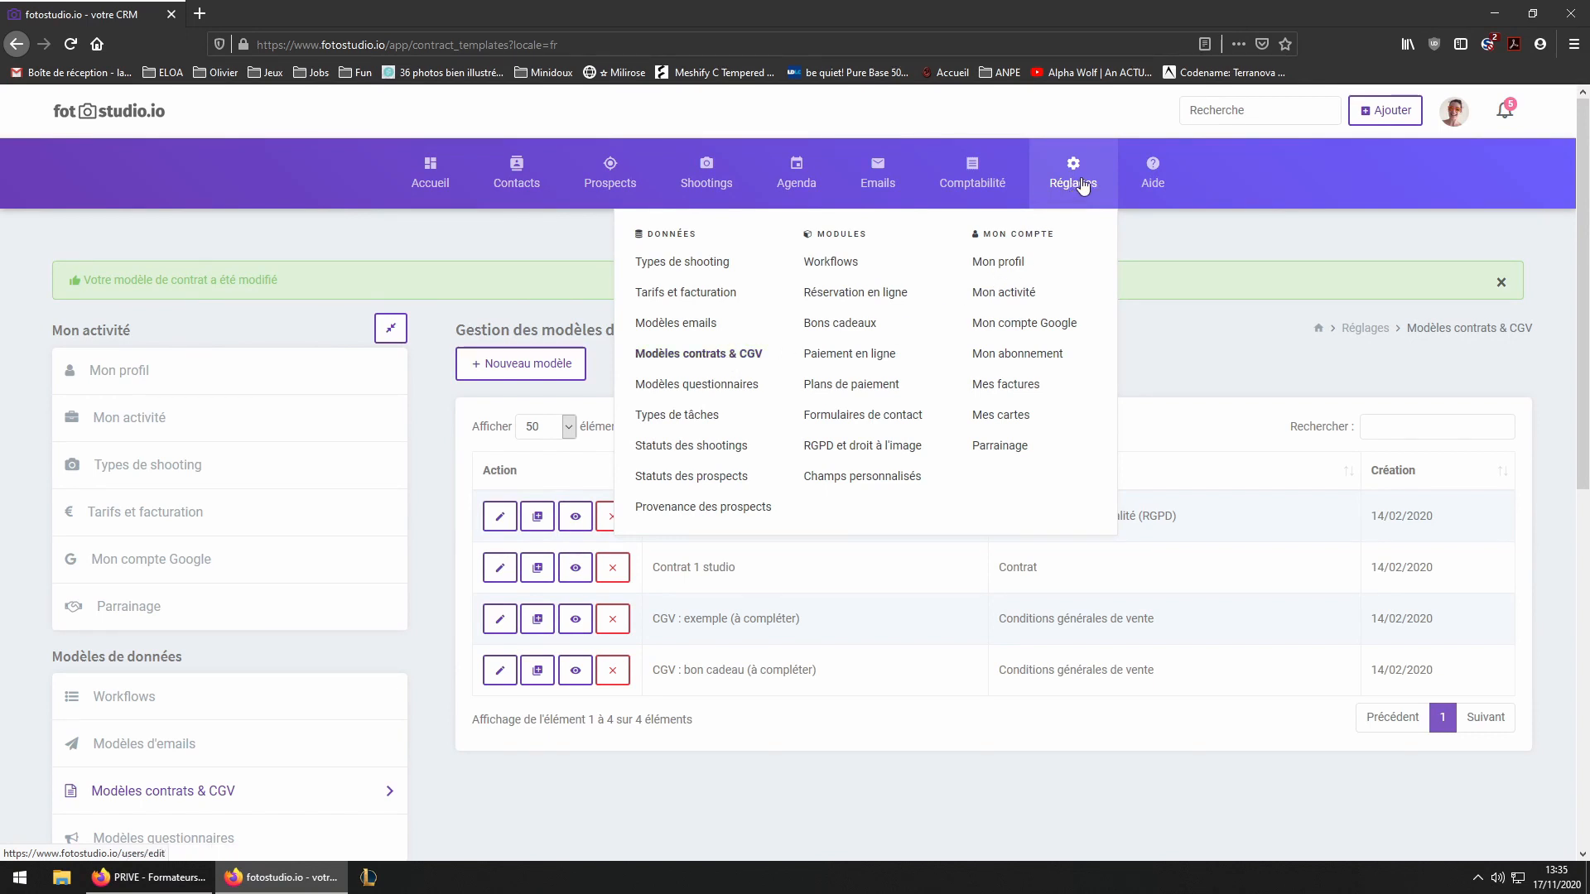
left_click(520, 182)
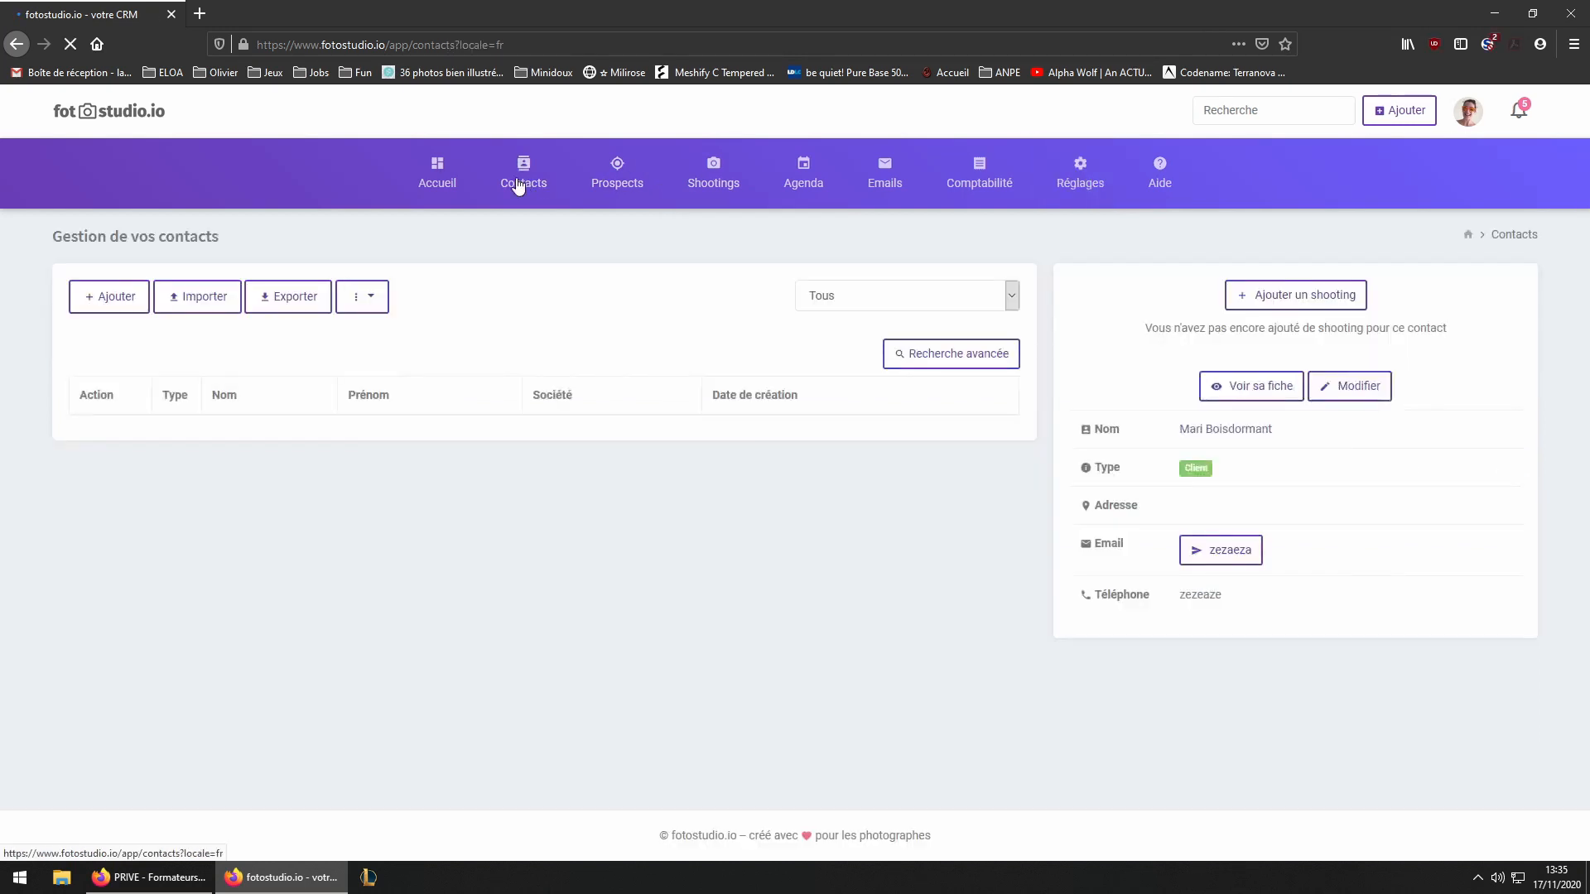
- Open the record of the client created on 13 oct. 2020 à 13:24 and review its Documents and Agenda sections
scroll(515, 342, "down", 4)
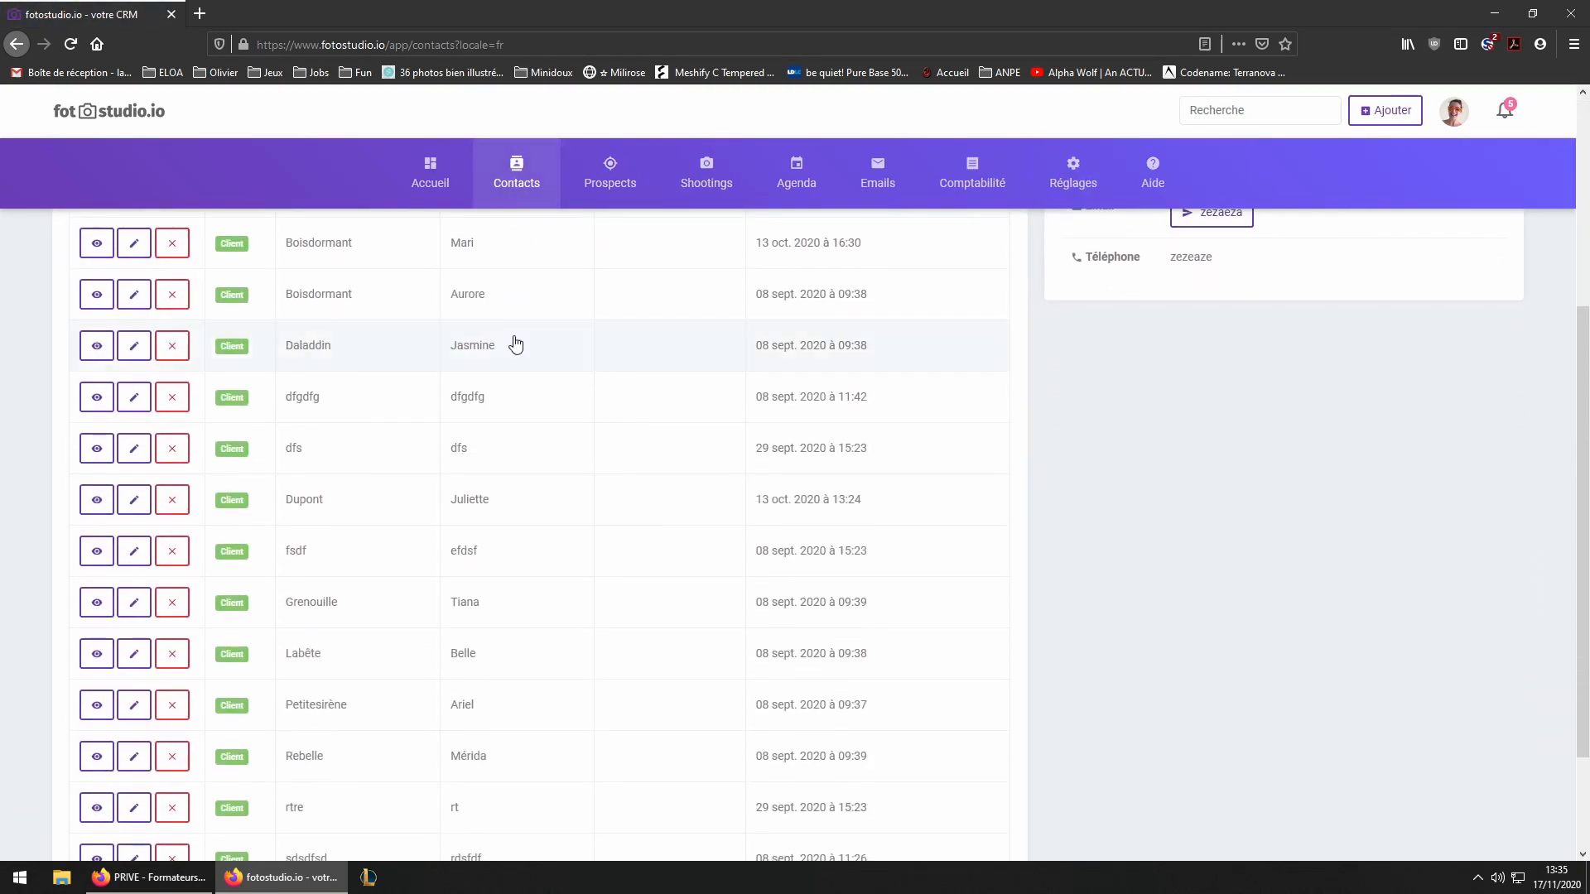
scroll(515, 342, "down", 2)
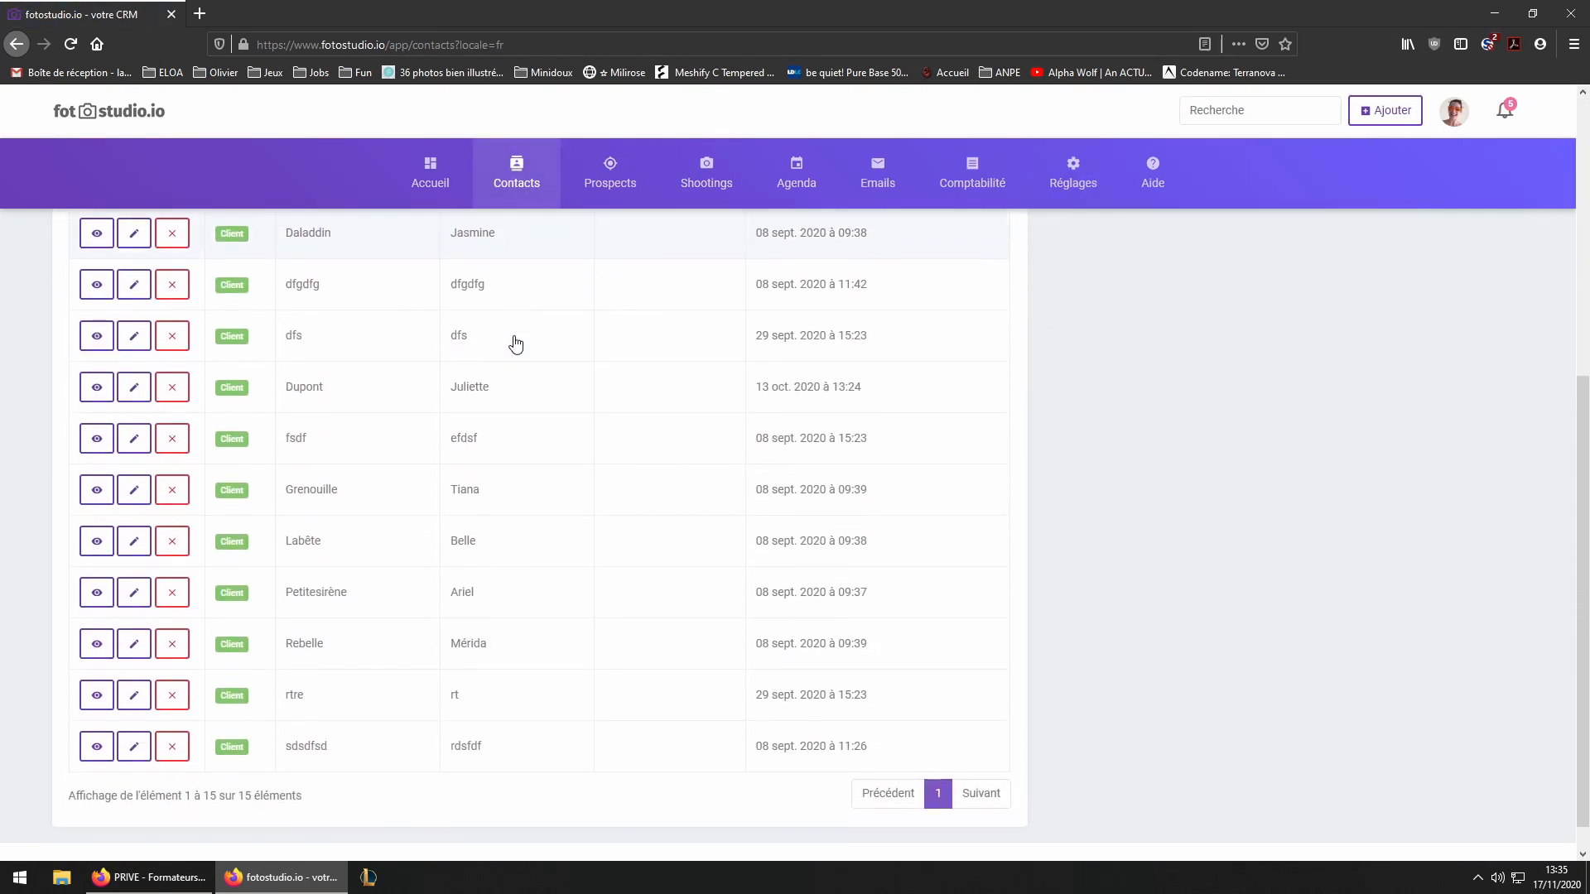
left_click(97, 389)
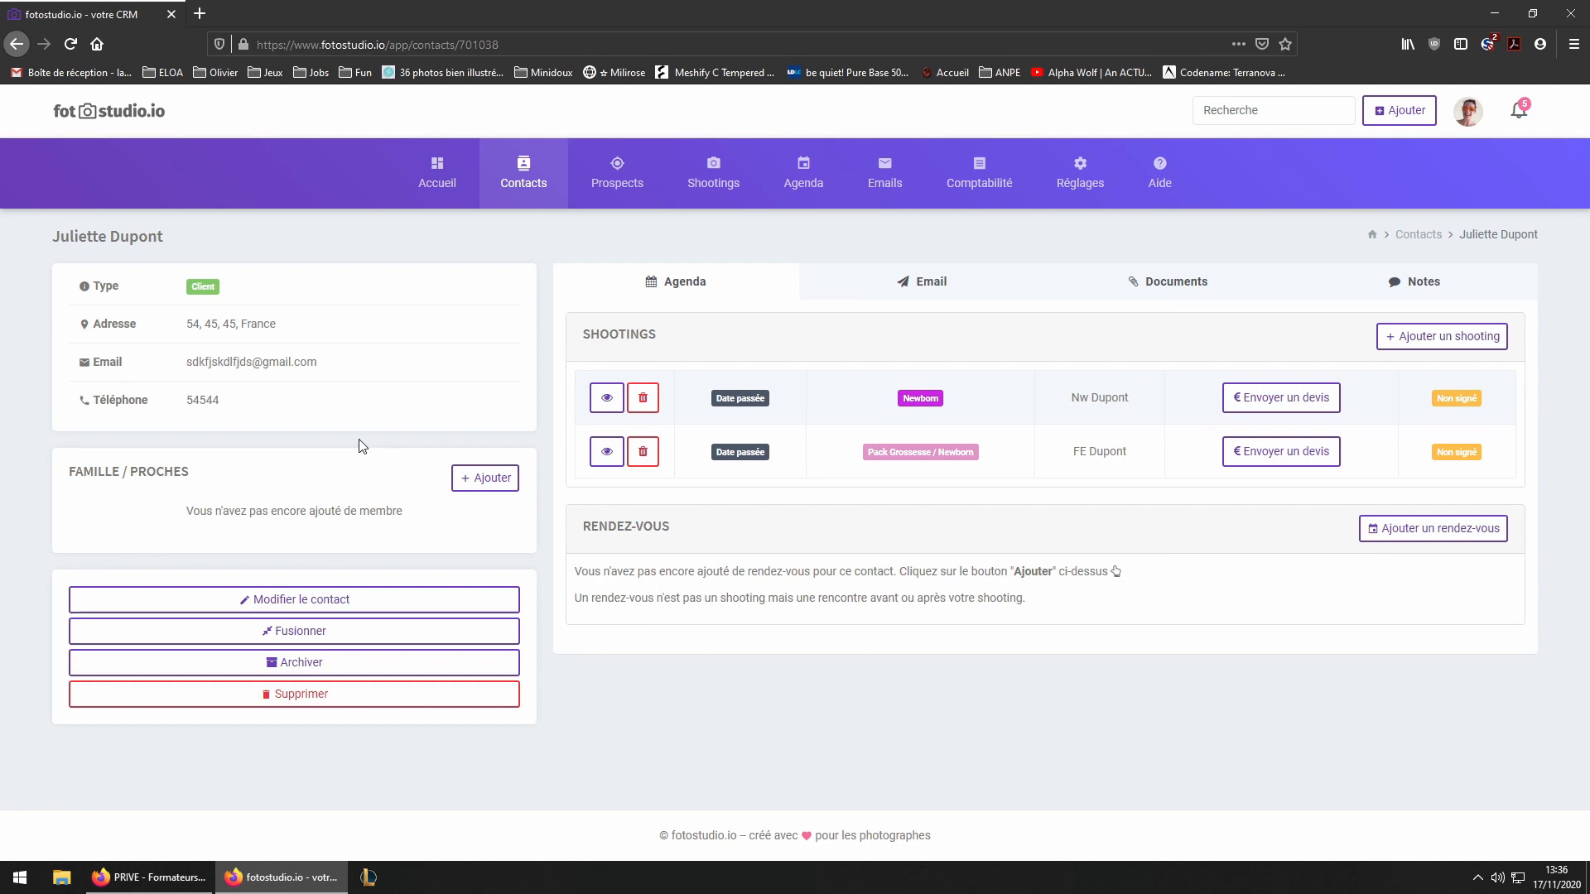
left_click(1142, 288)
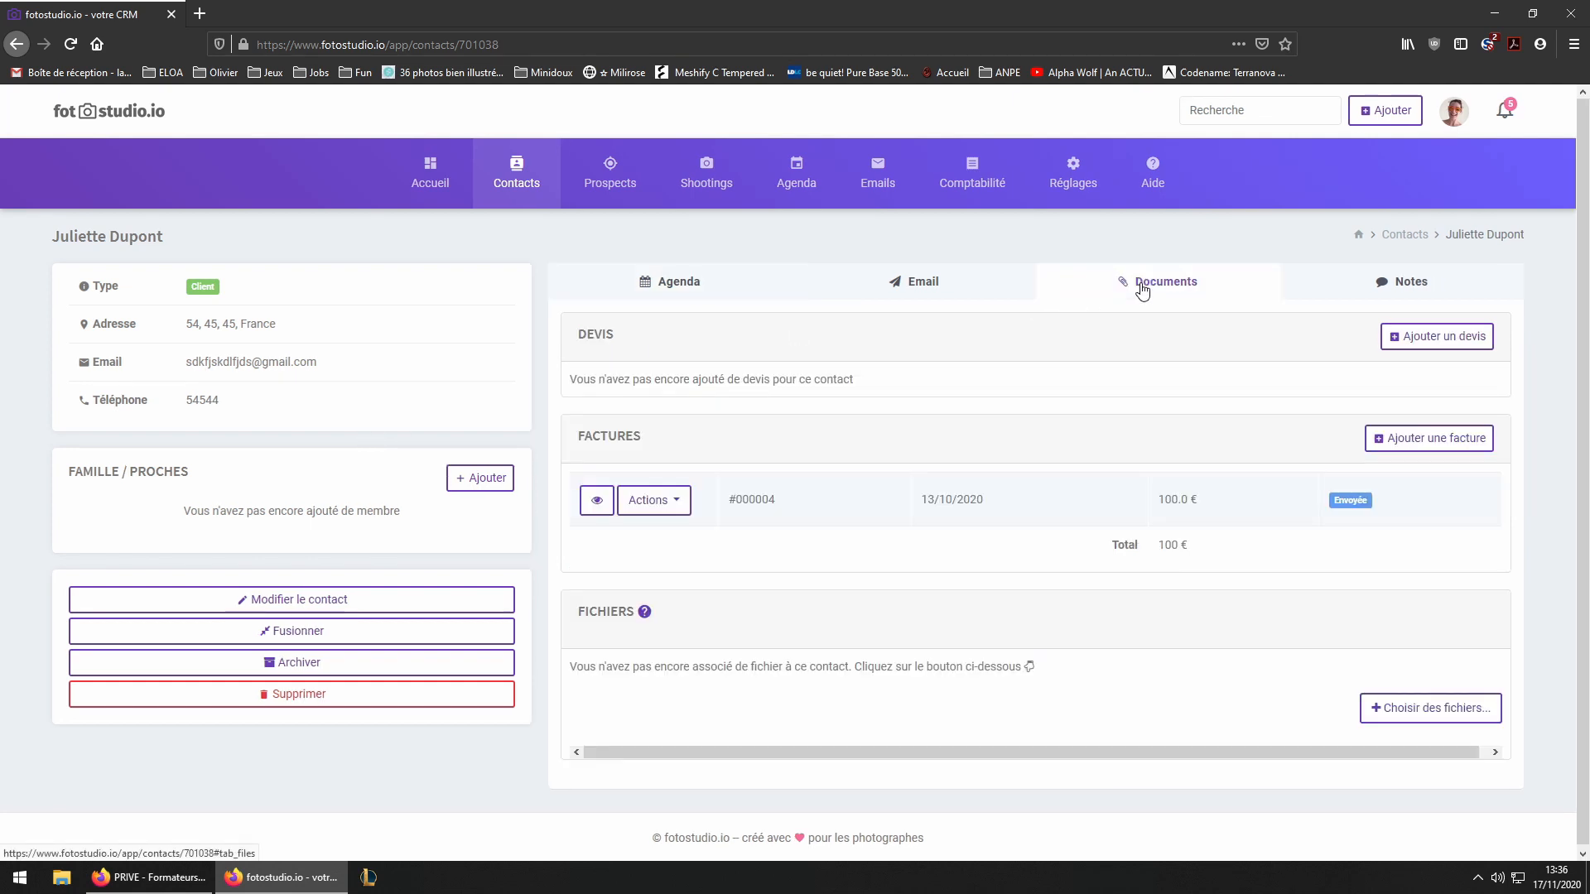
left_click(674, 284)
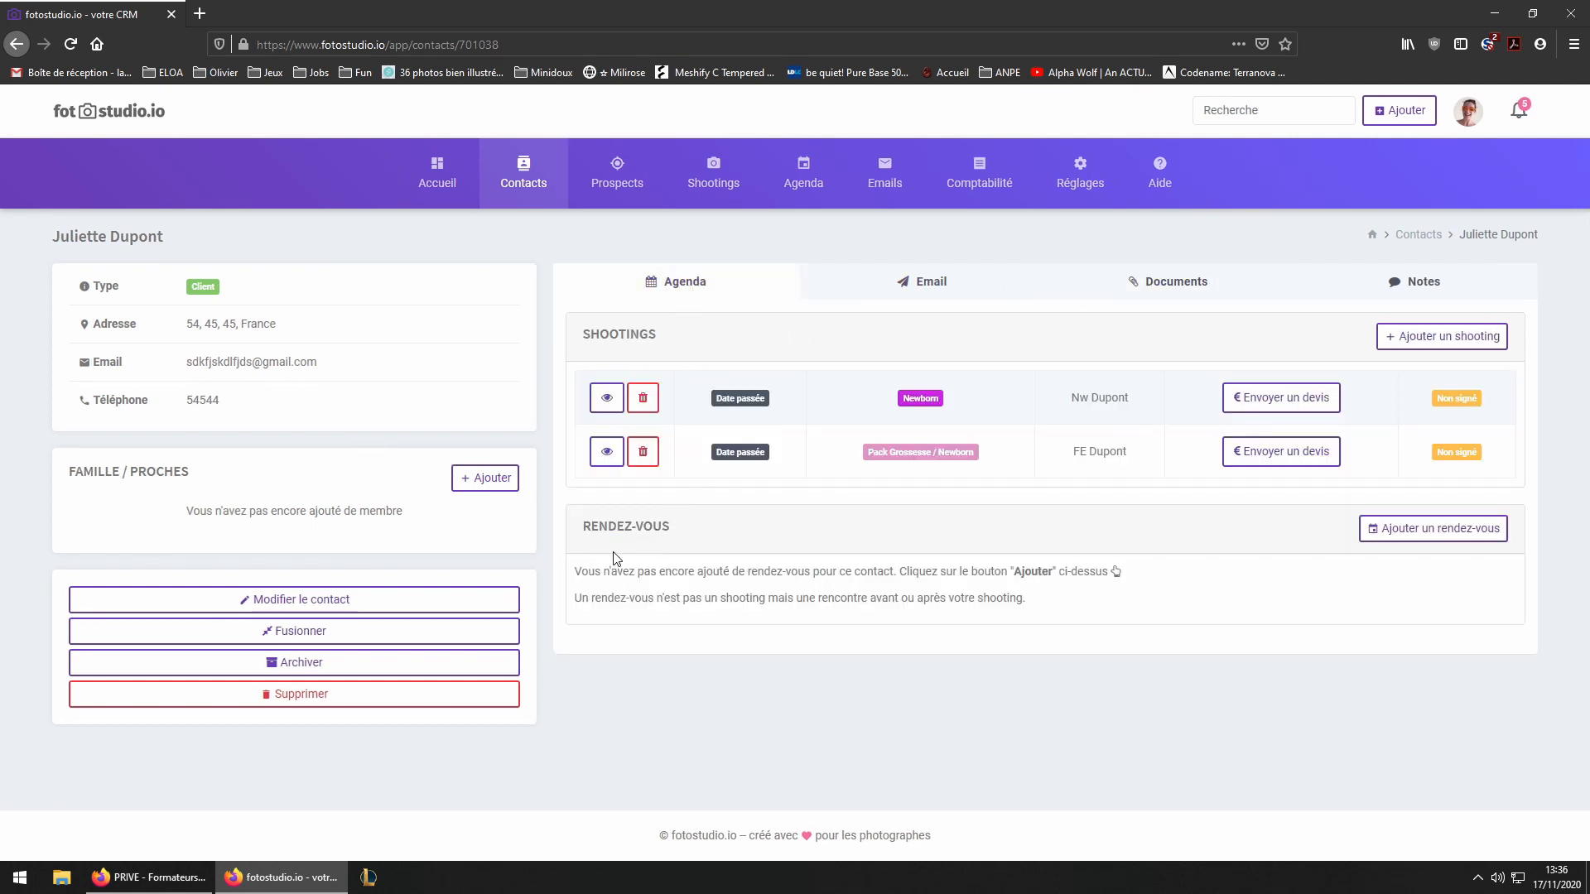
- Start a new shooting for this client with type Mariage, start date 29/11/2020 and the all-day option enabled
left_click(1407, 339)
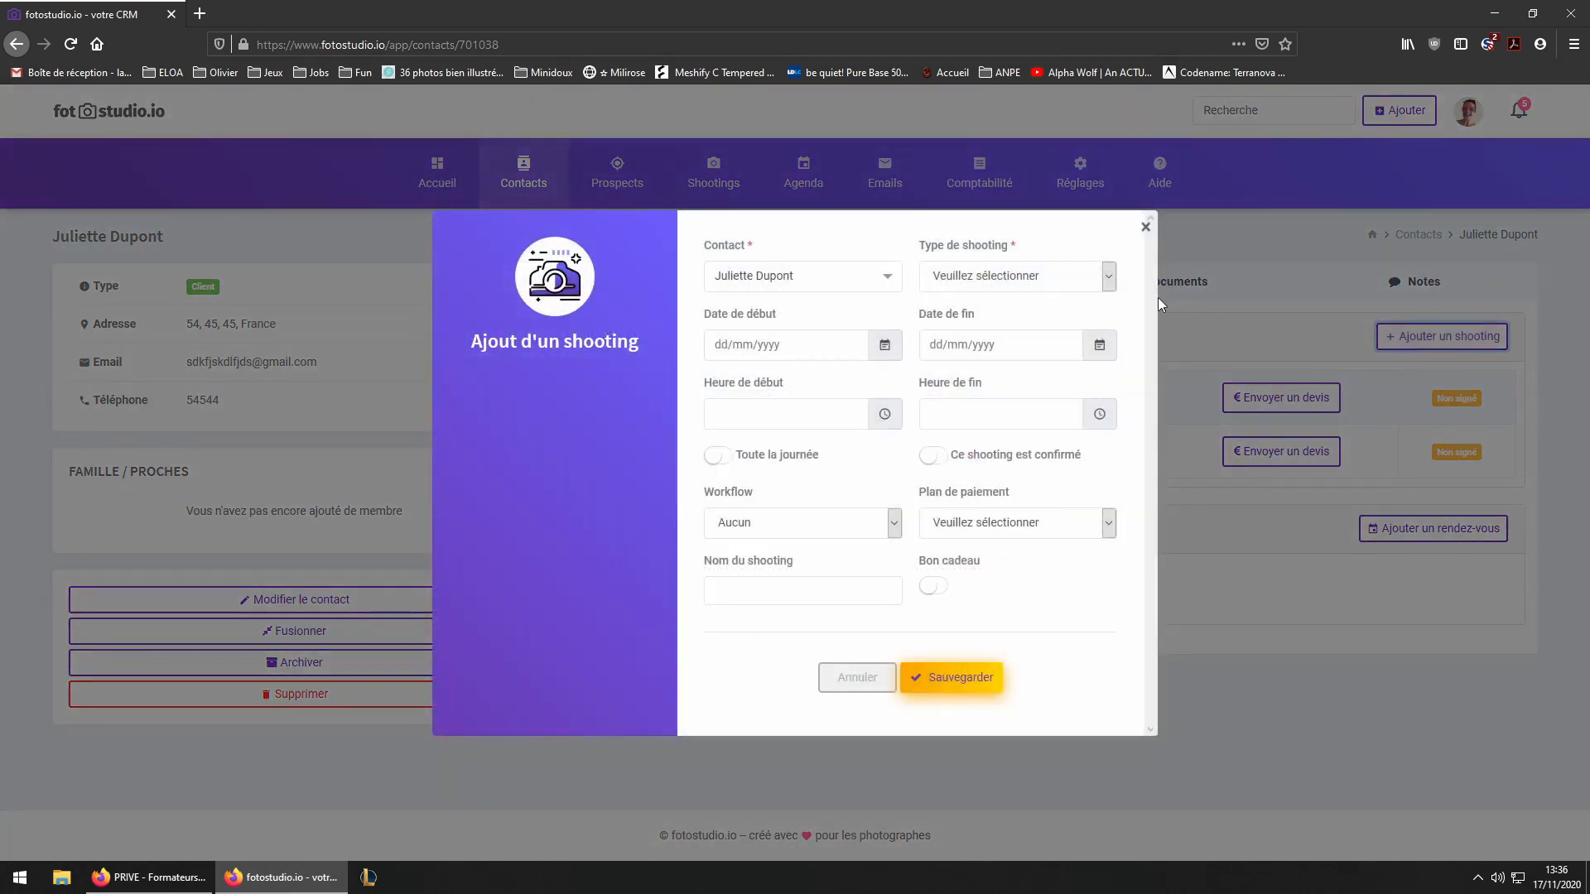
left_click(971, 276)
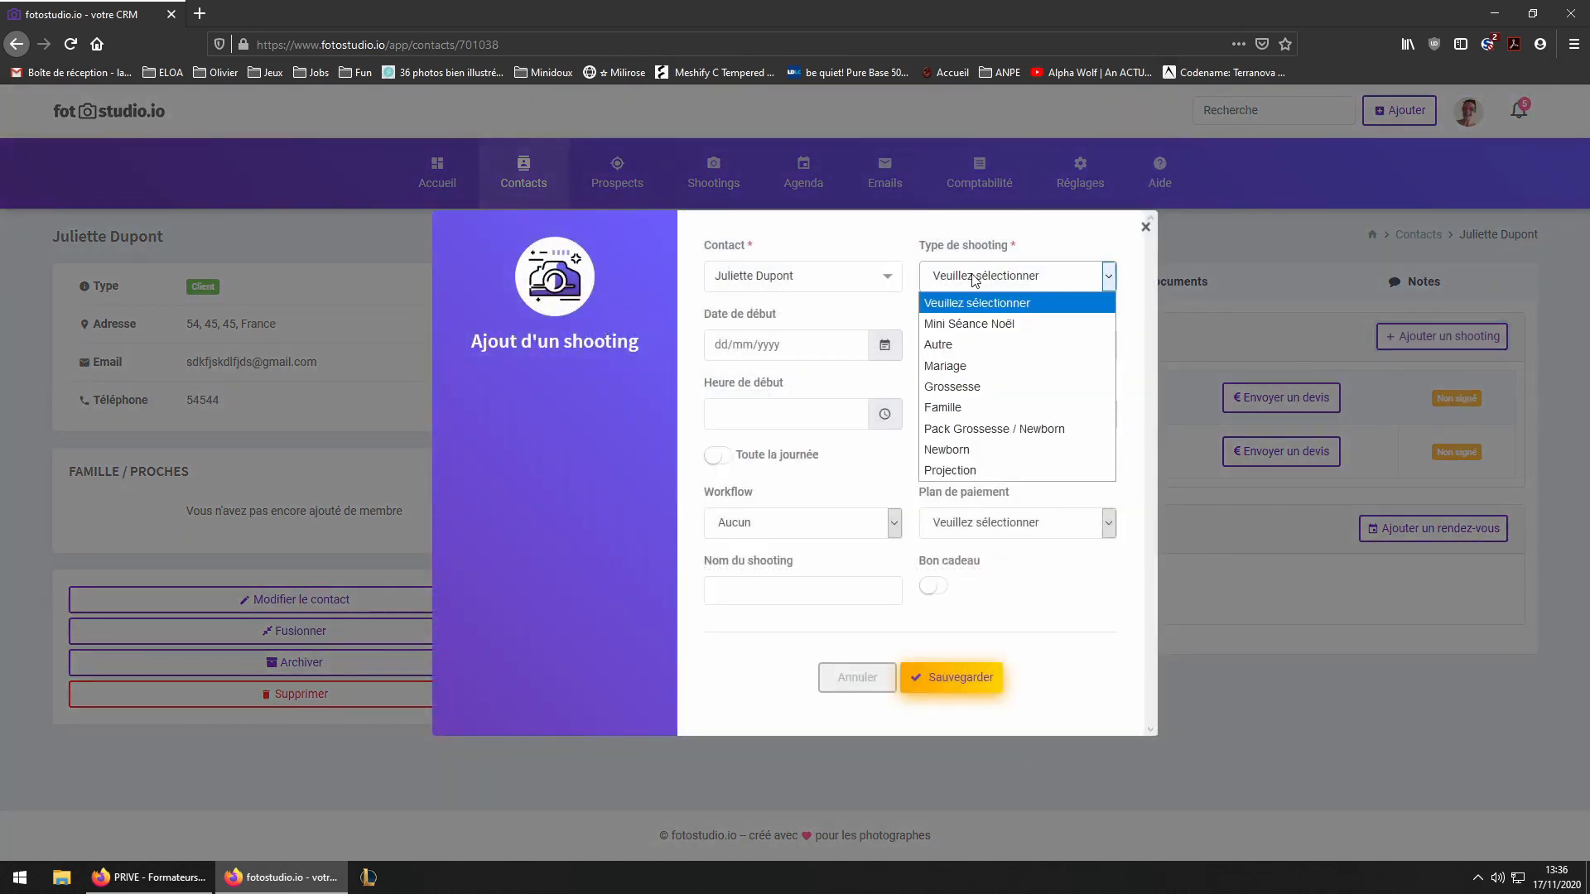
left_click(983, 372)
left_click(885, 351)
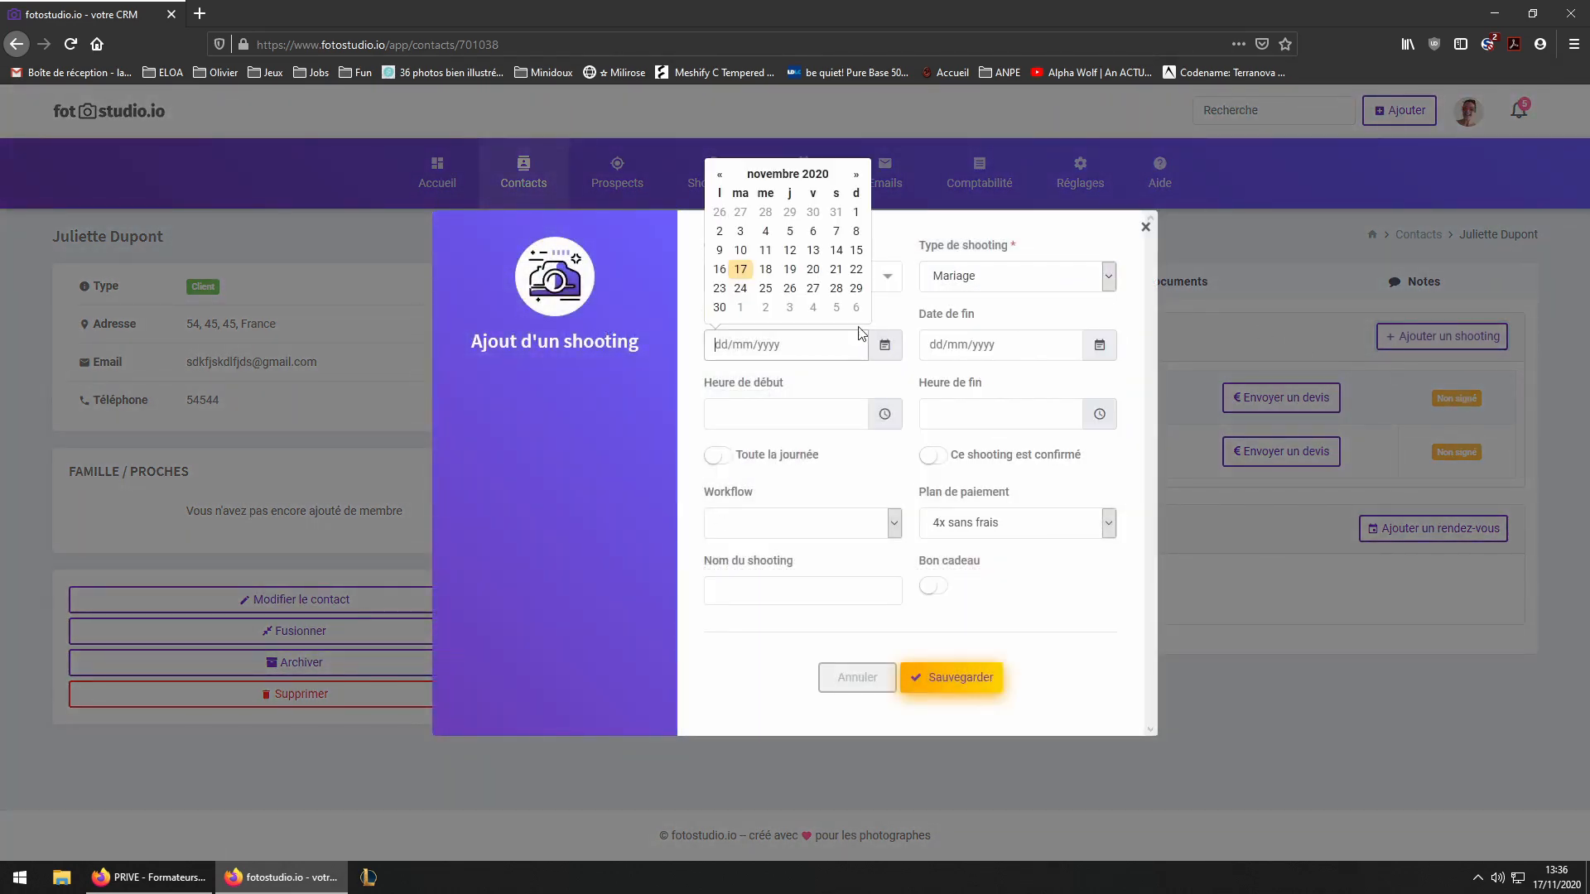
left_click(856, 288)
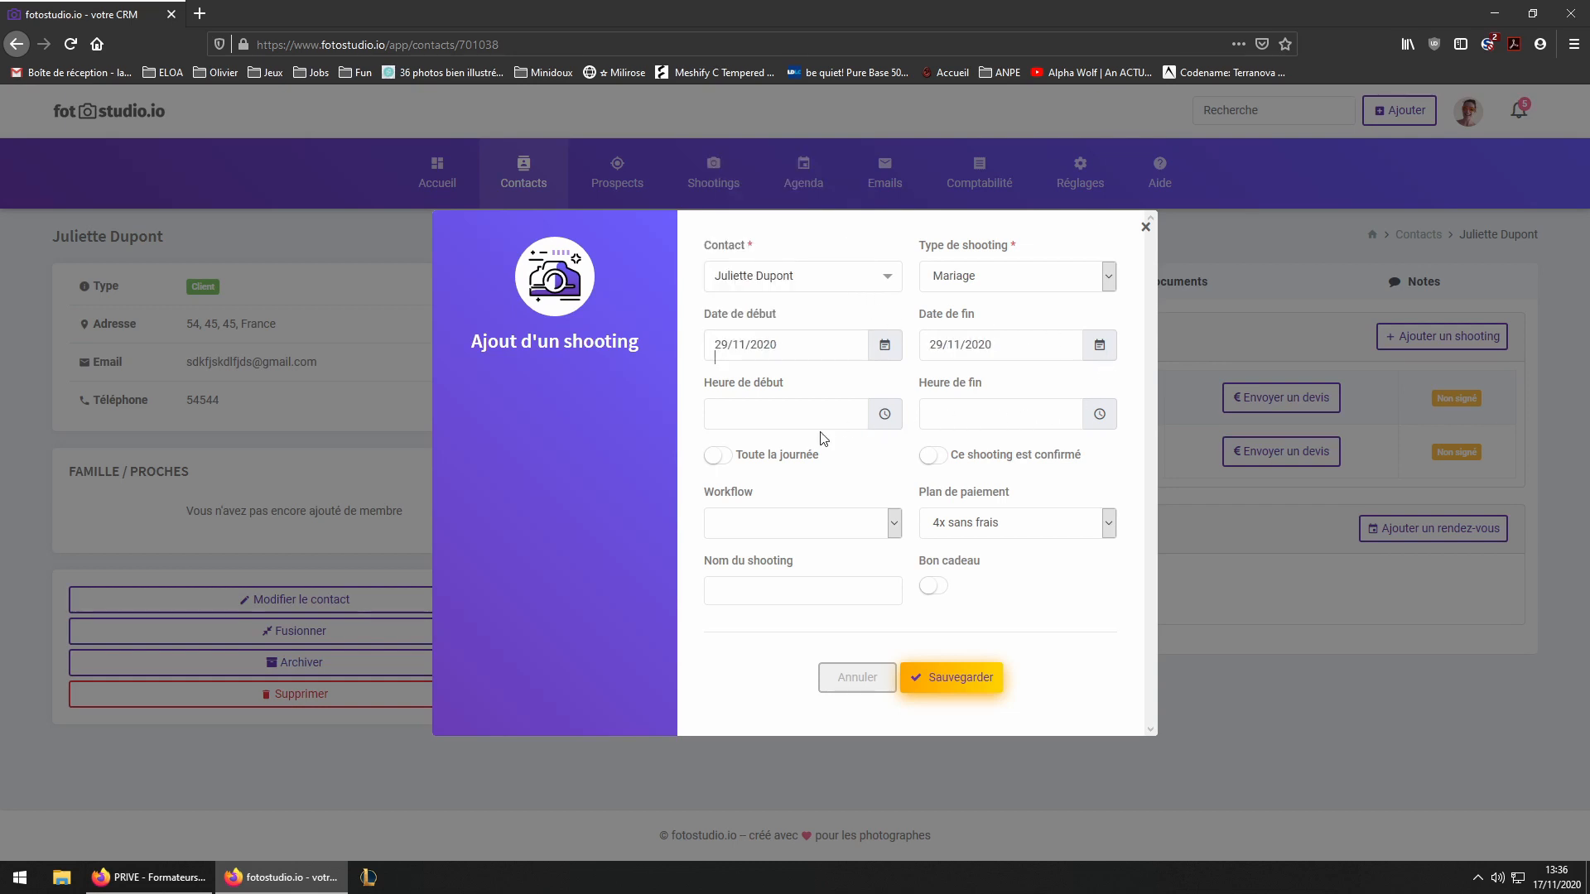
left_click(717, 455)
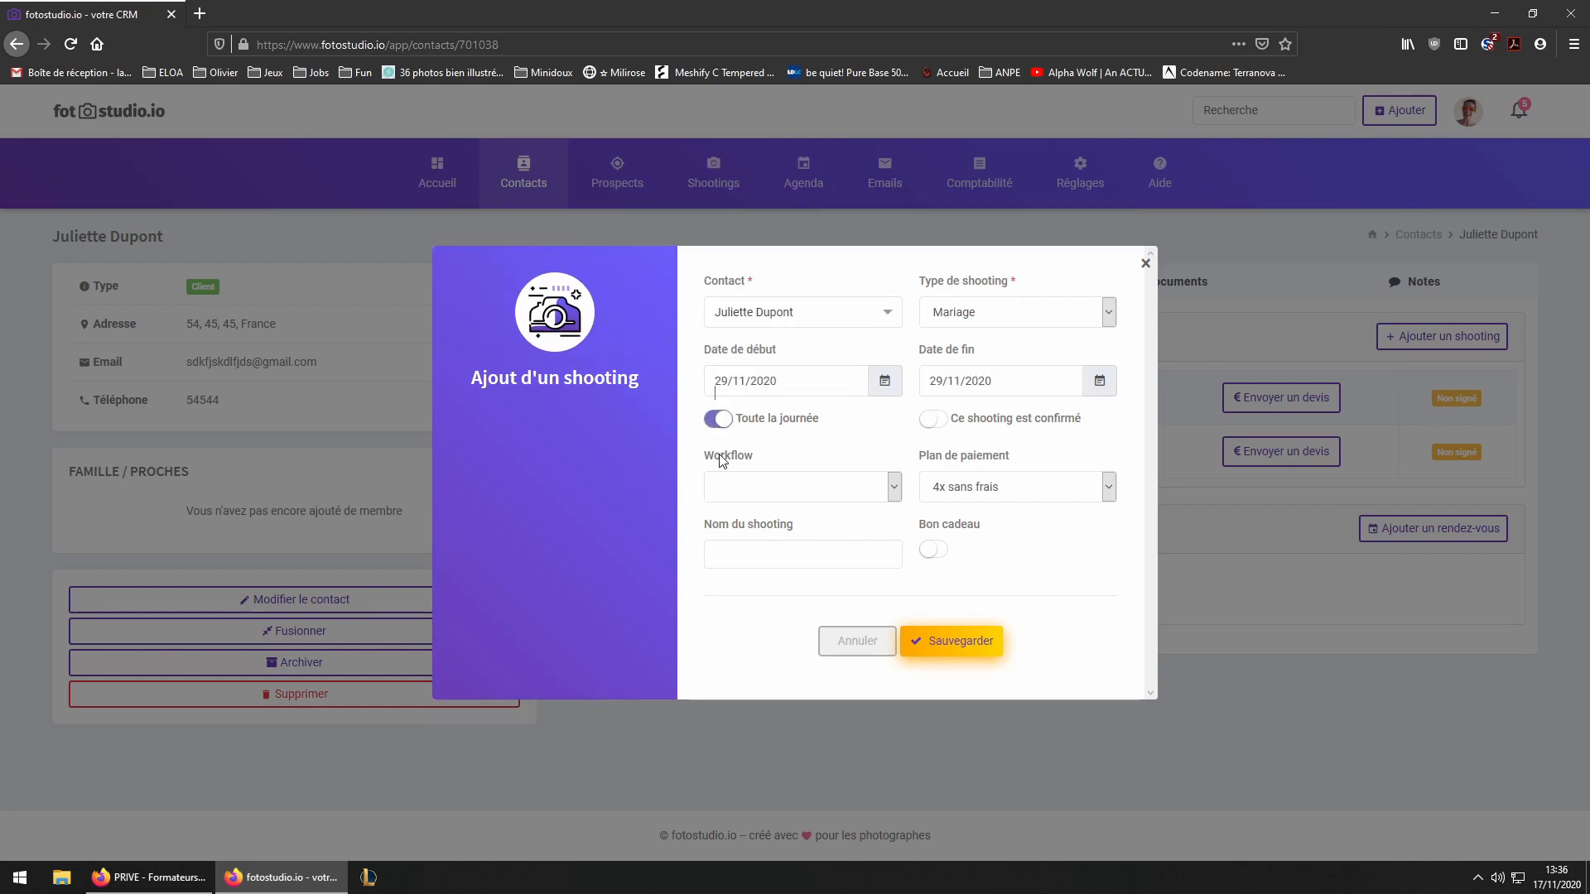
- Assign the workflow "Mariage (dupliqué)", name the shooting with "M" and the client's surname, and save it
left_click(826, 490)
left_click(805, 537)
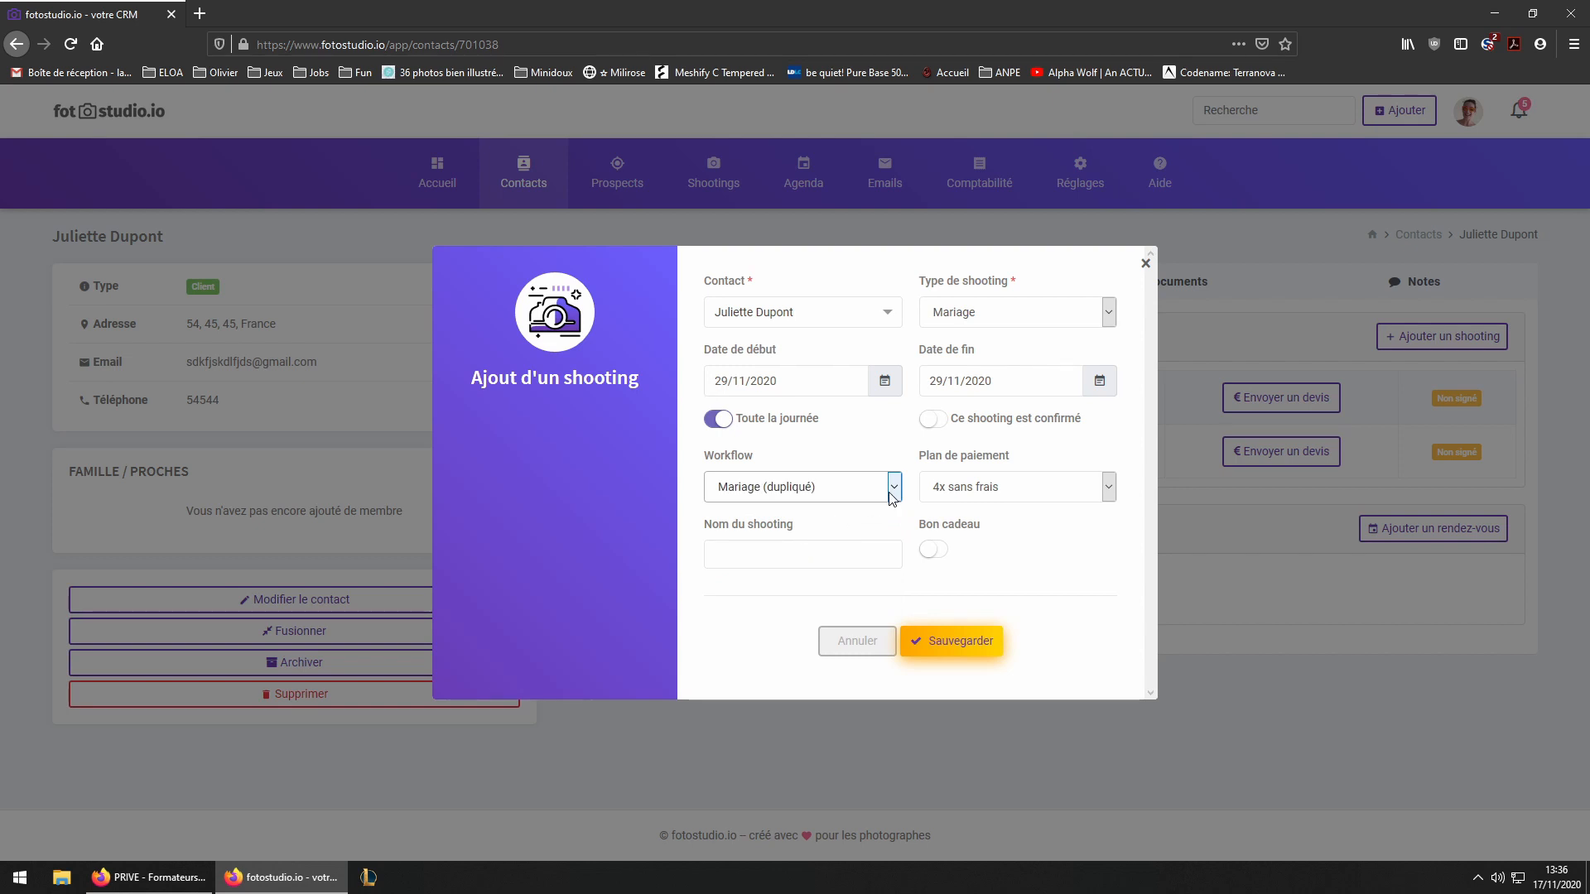
left_click(775, 559)
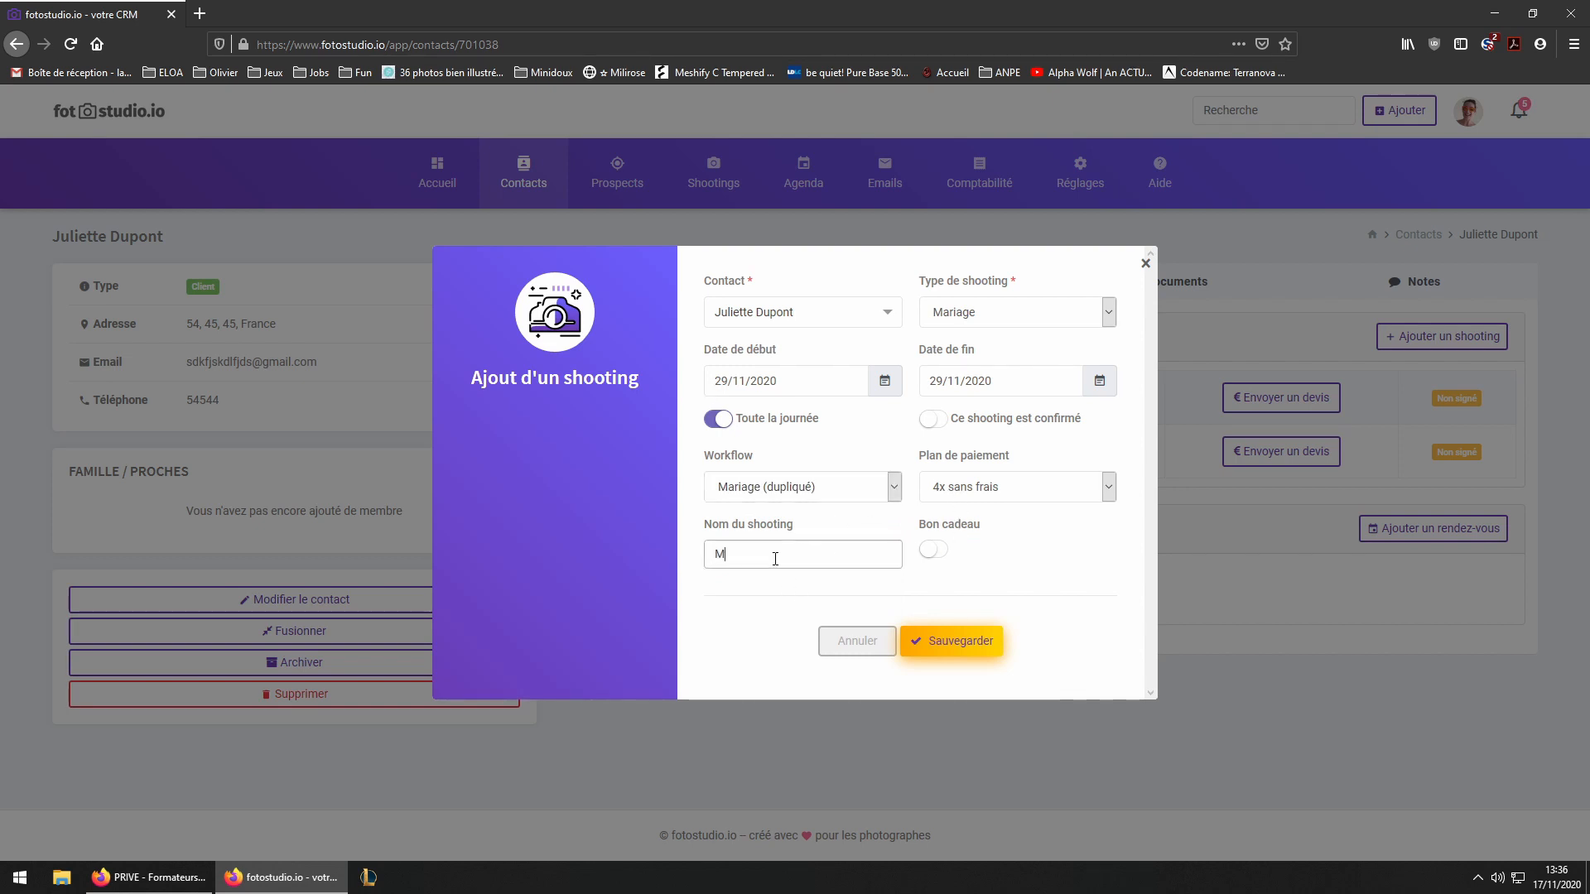
type("M Dupont")
left_click(990, 644)
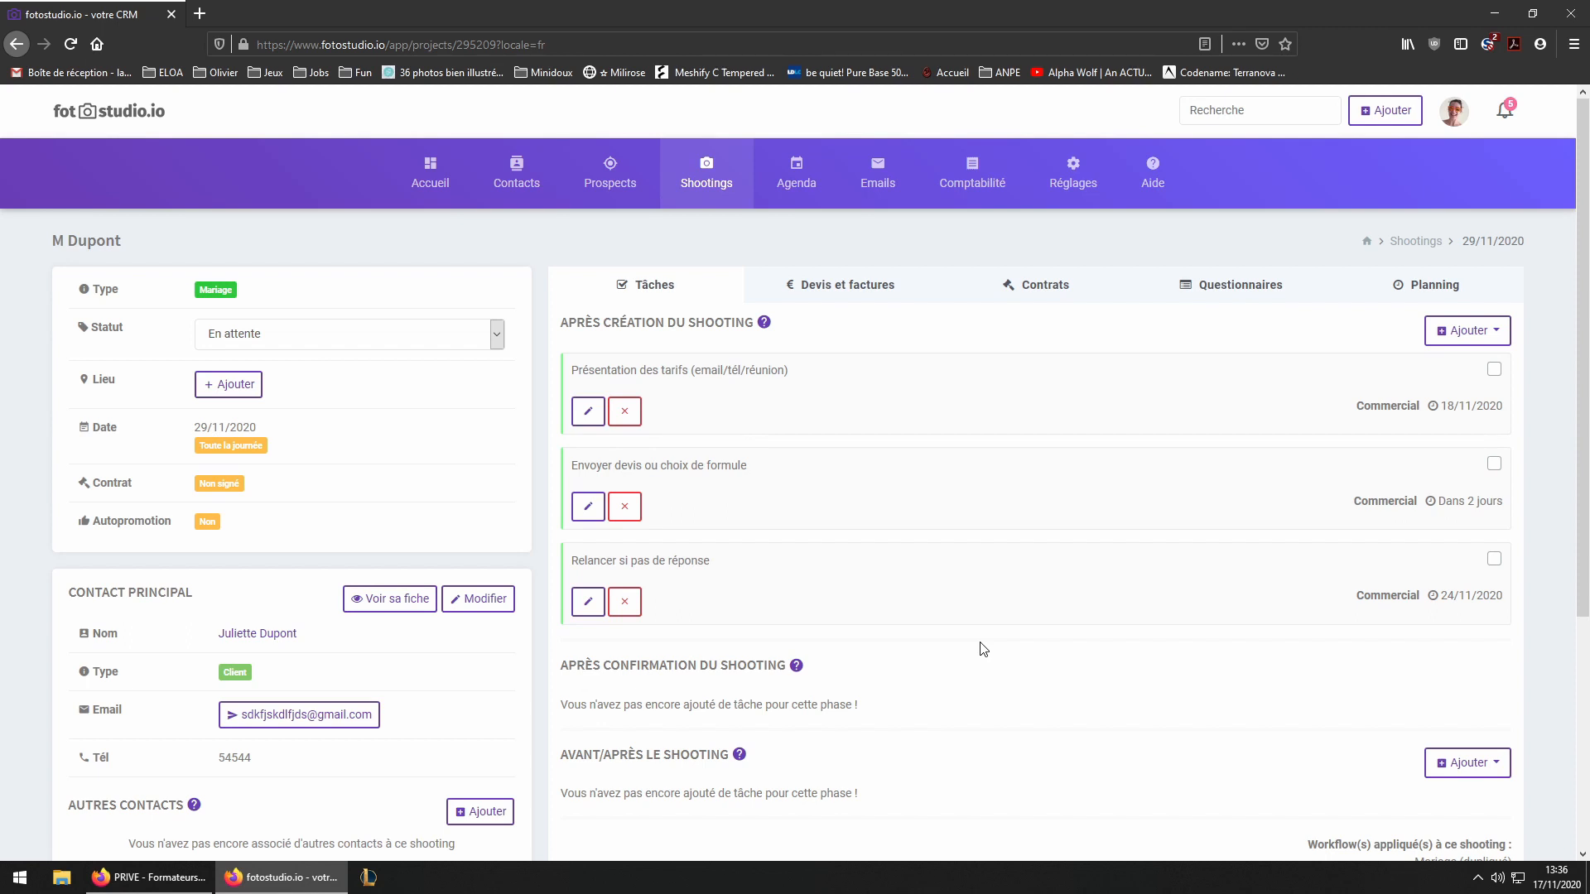
- Check the shooting's contracts, then choose the formula "Séance Mini 2 (200.0€)" for its pricing
left_click(1044, 292)
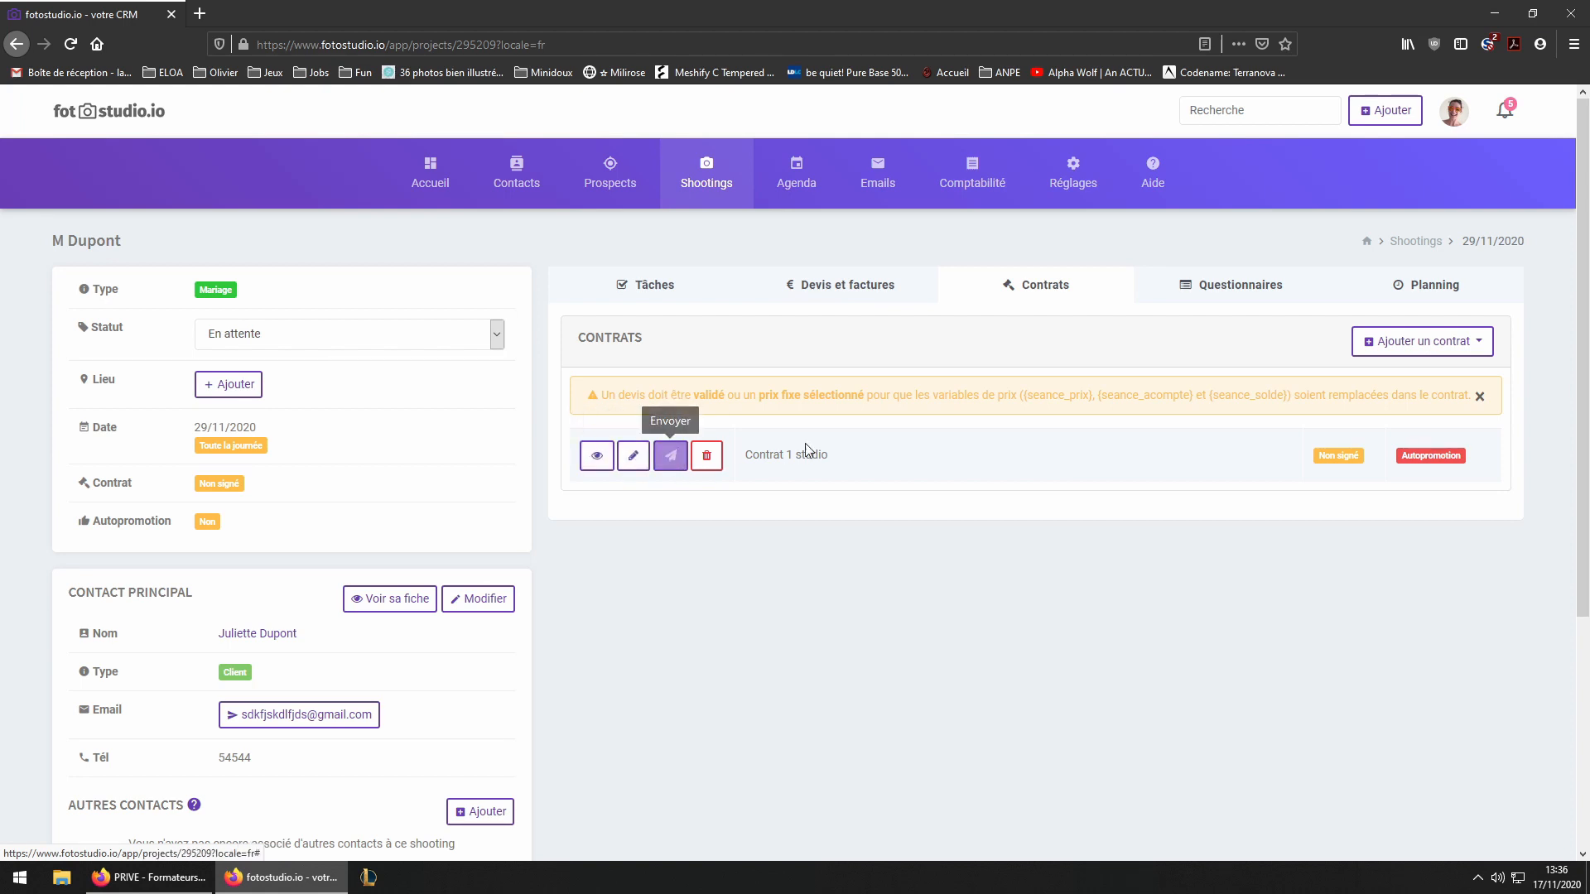
left_click(837, 294)
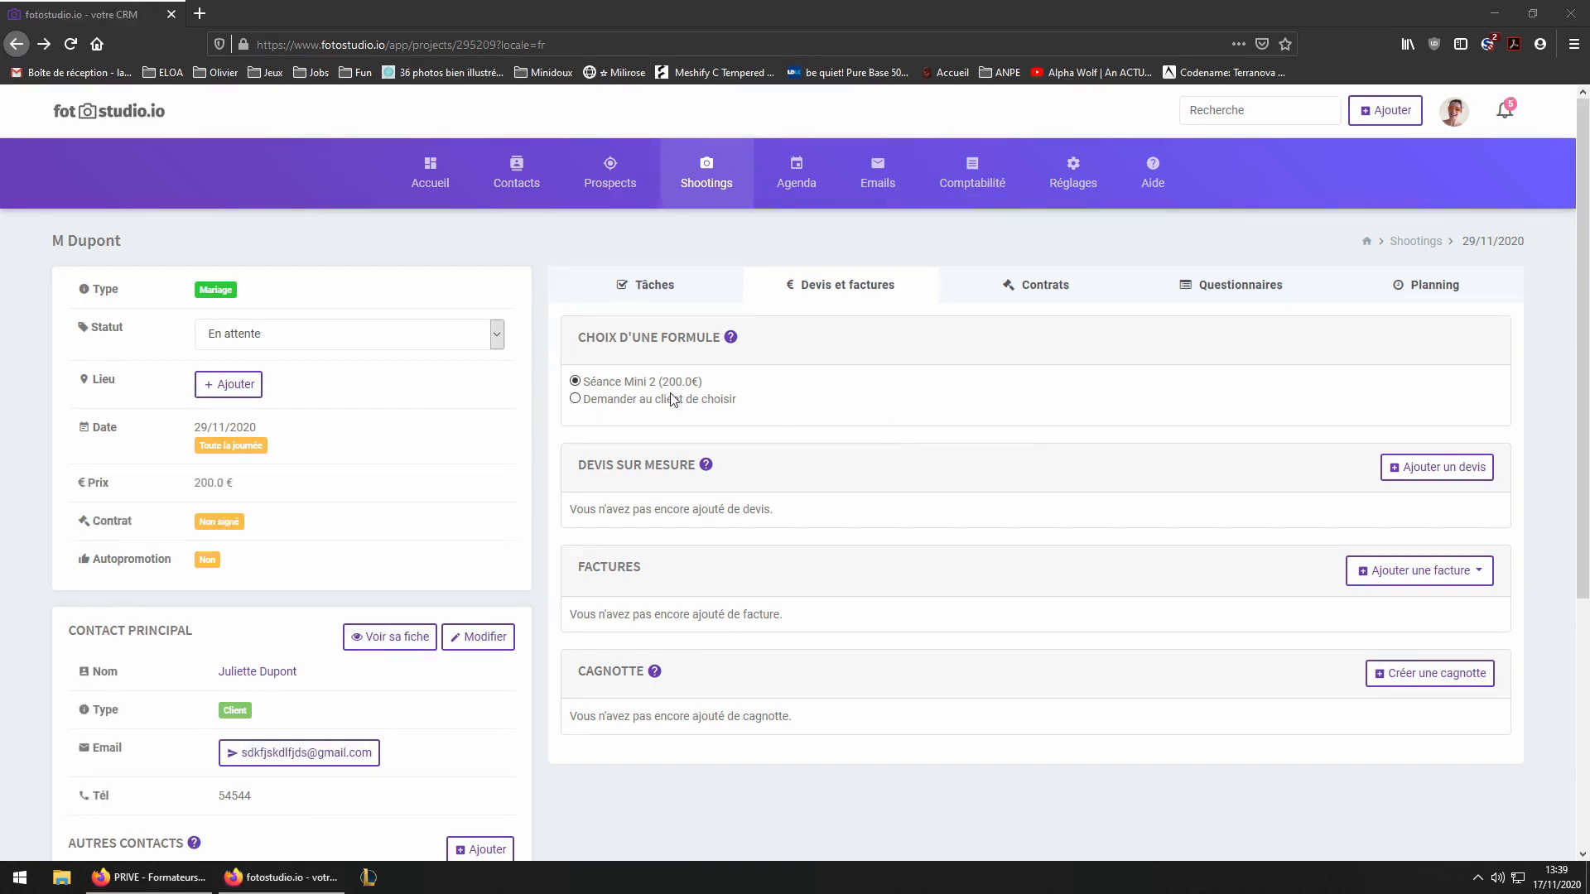
left_click(613, 380)
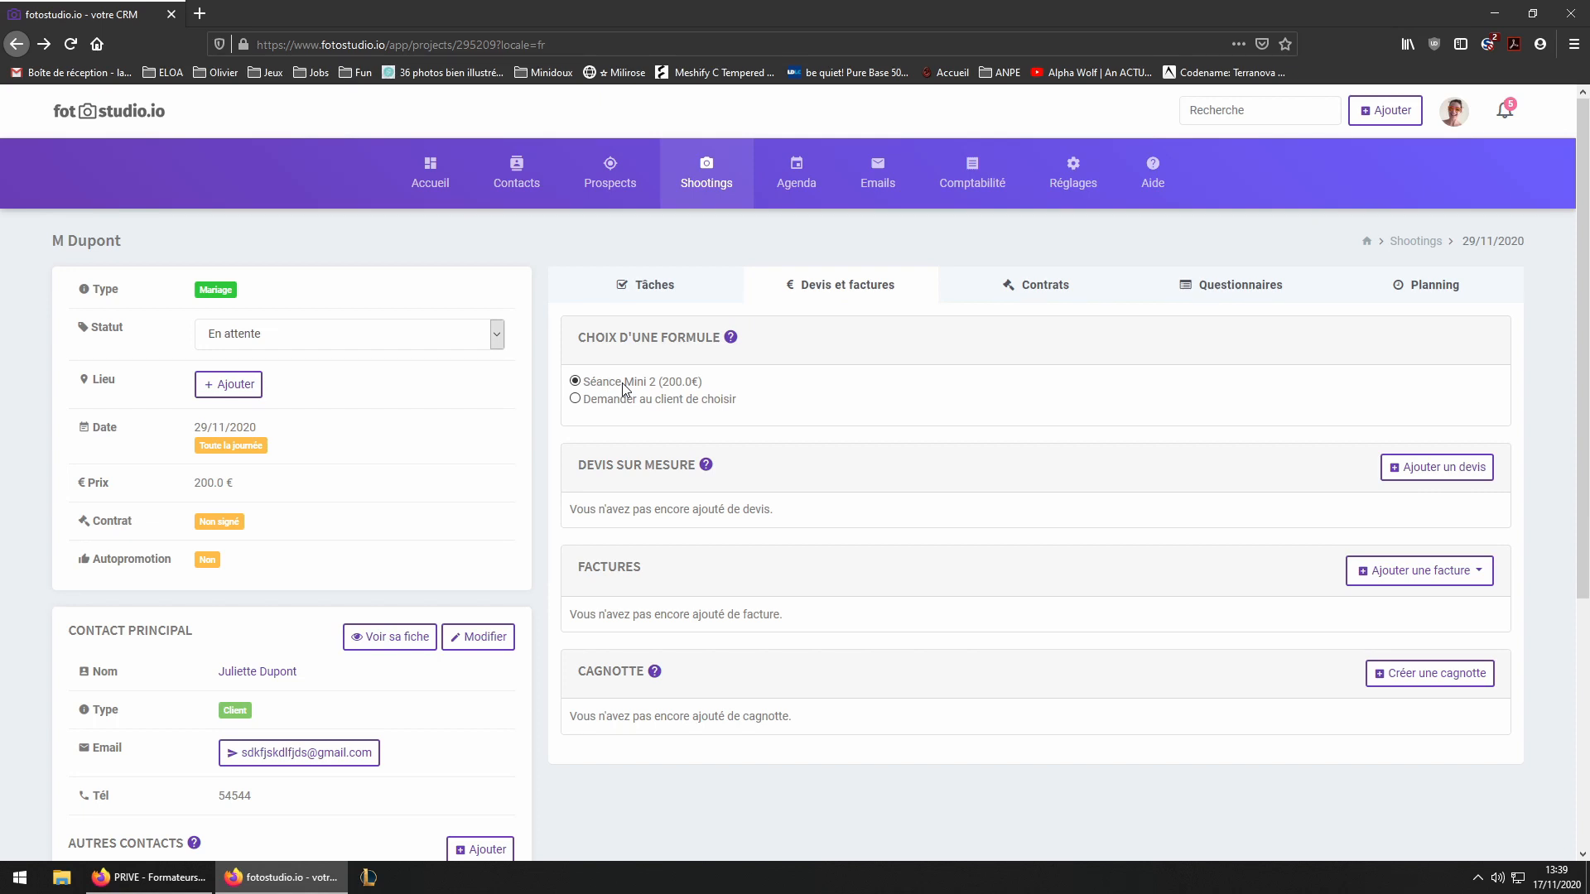
- Open the shooting's "Contrat 1 studio" for editing, review its text and variables, and return to the shooting without changes
left_click(1019, 290)
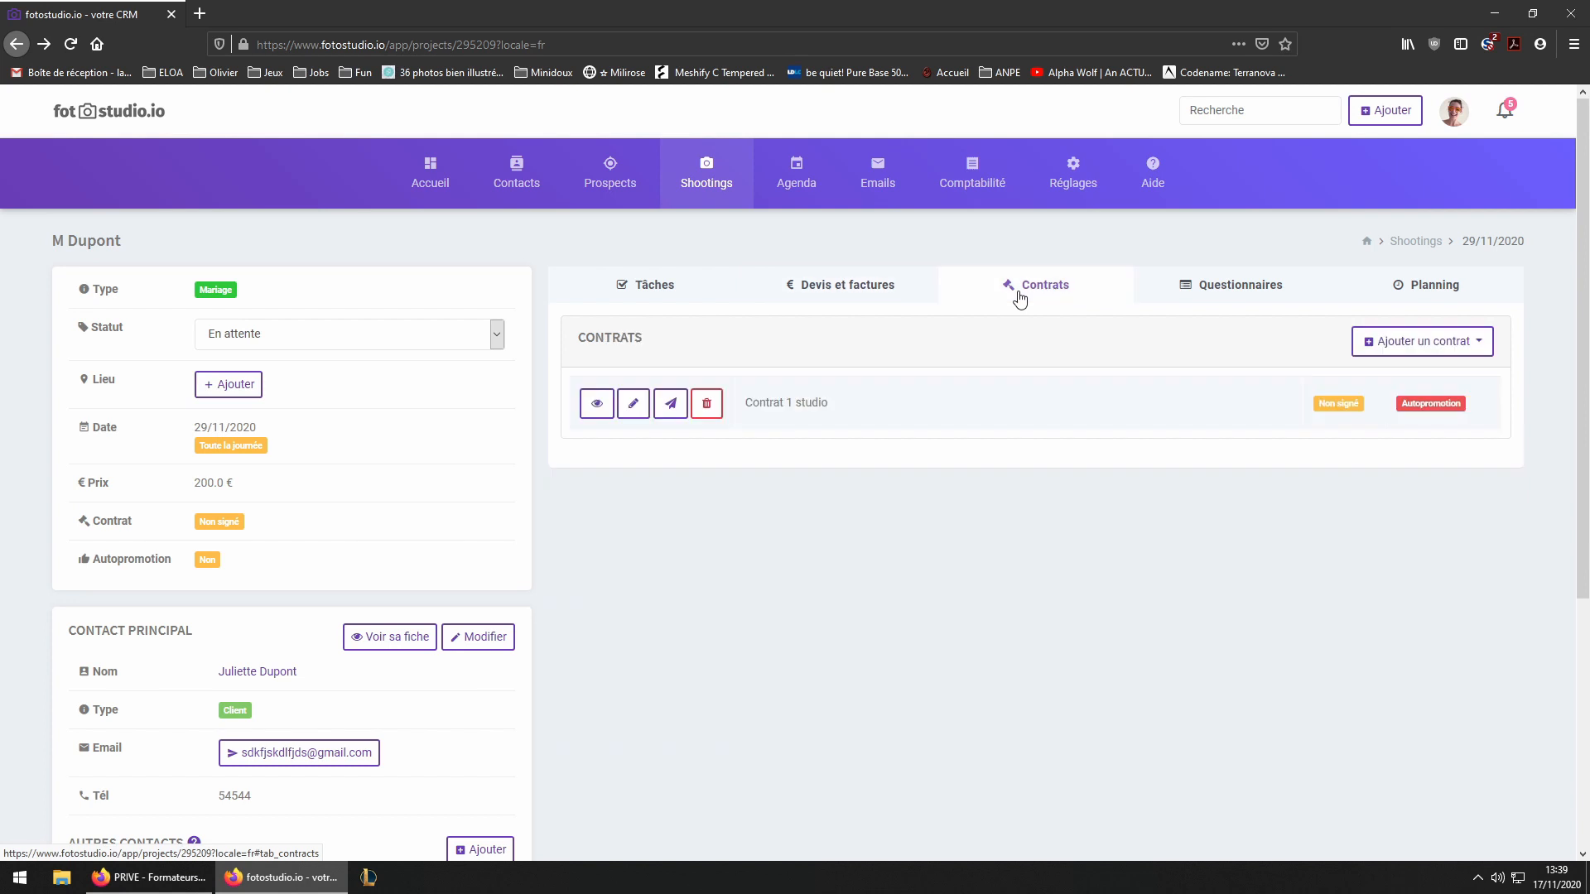
left_click(633, 404)
left_click_drag(811, 490, 791, 784)
scroll(783, 540, "down", 5)
scroll(786, 540, "down", 3)
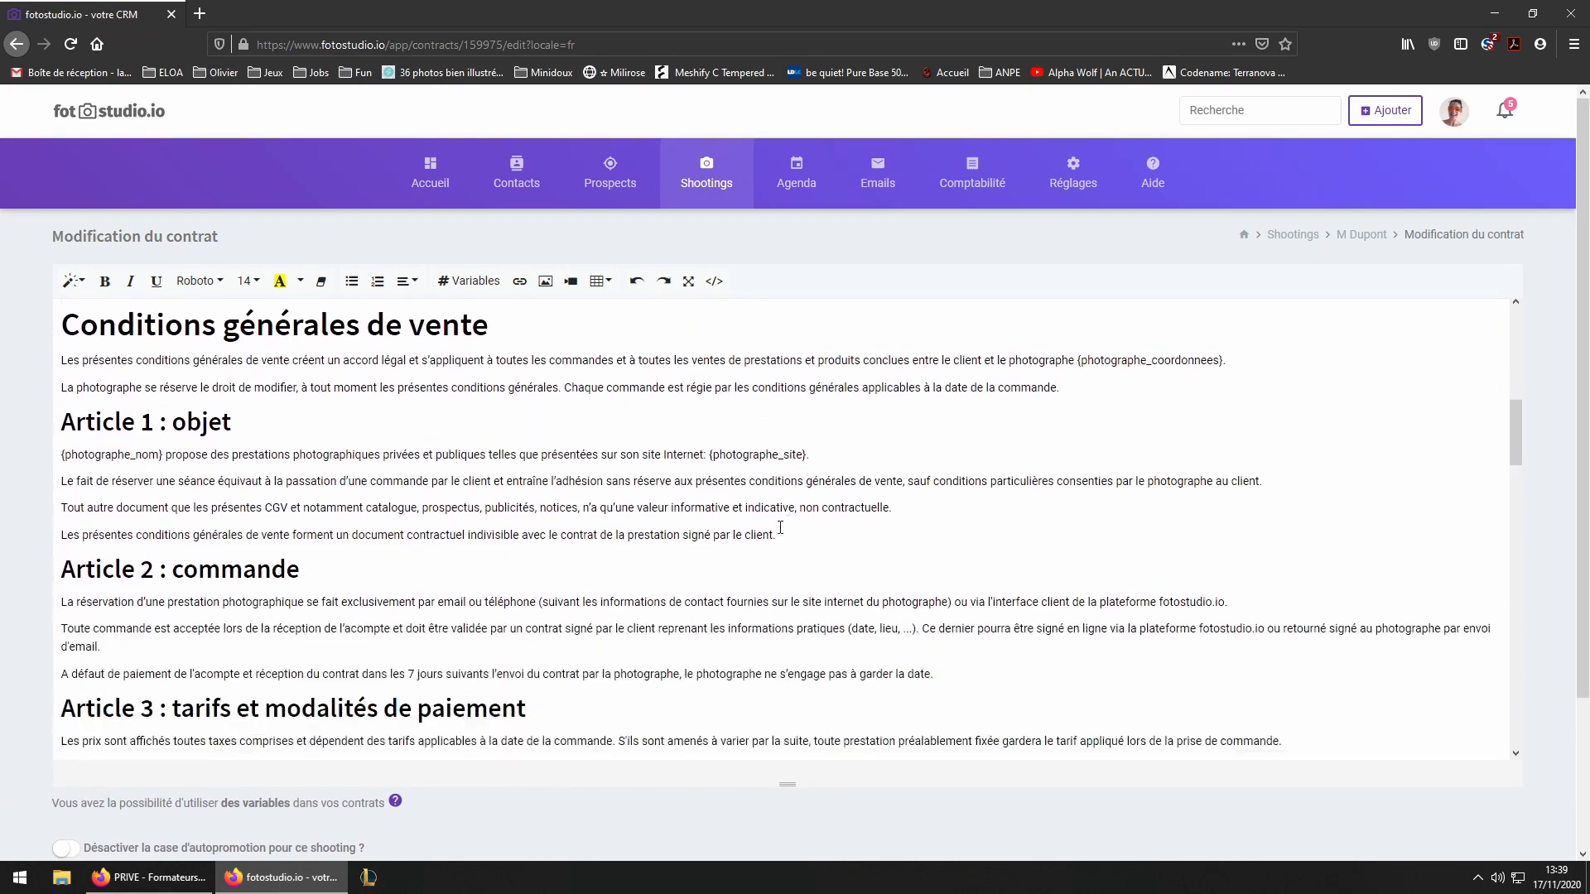
left_click_drag(111, 379, 515, 441)
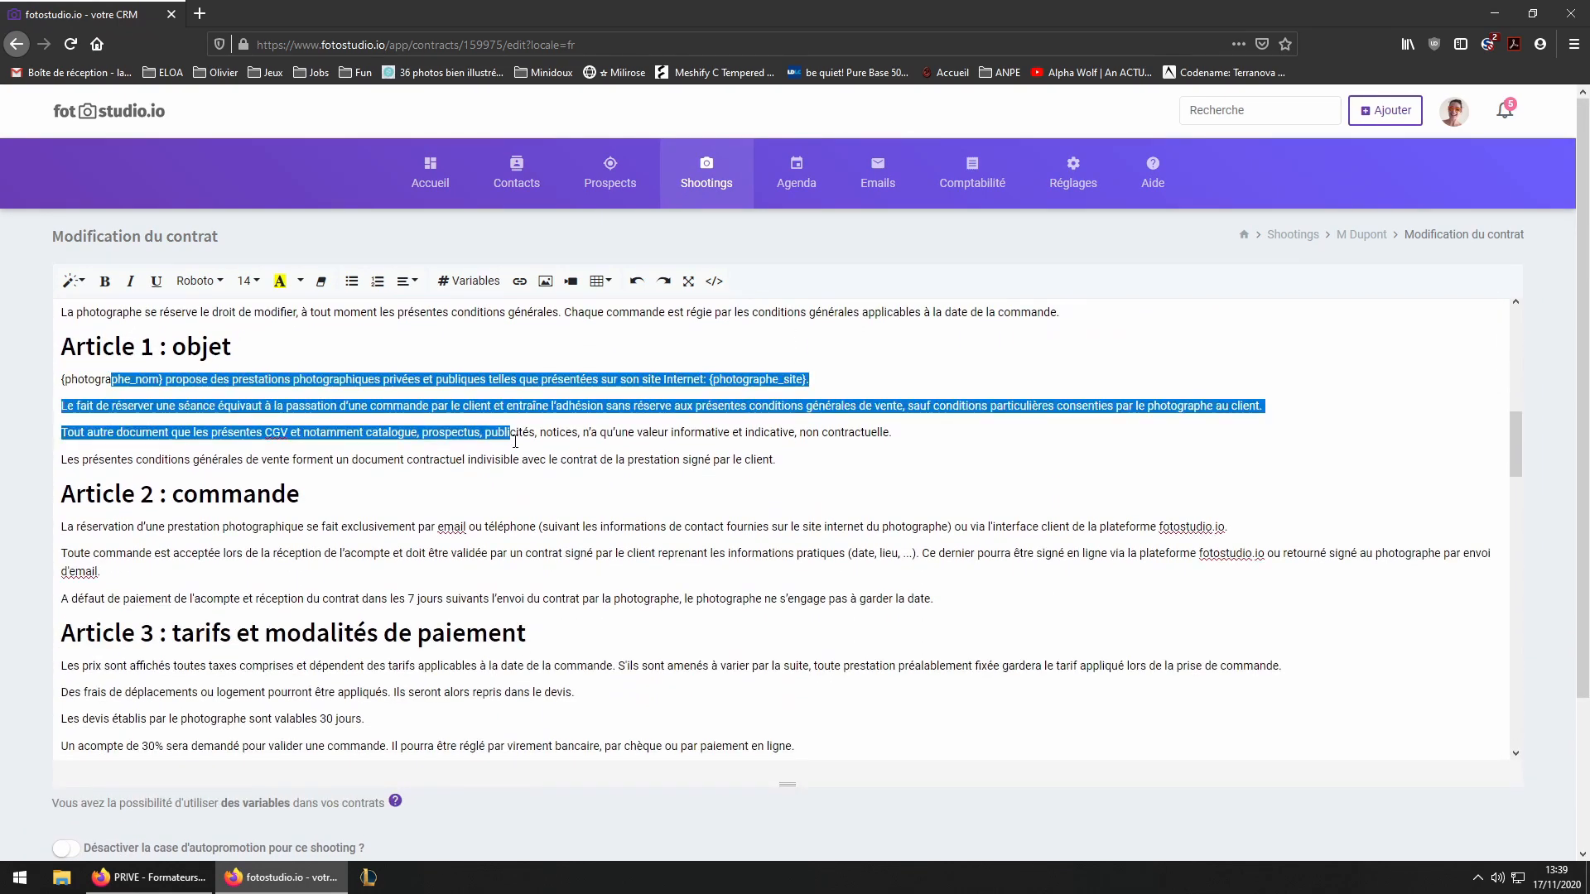
scroll(515, 441, "up", 8)
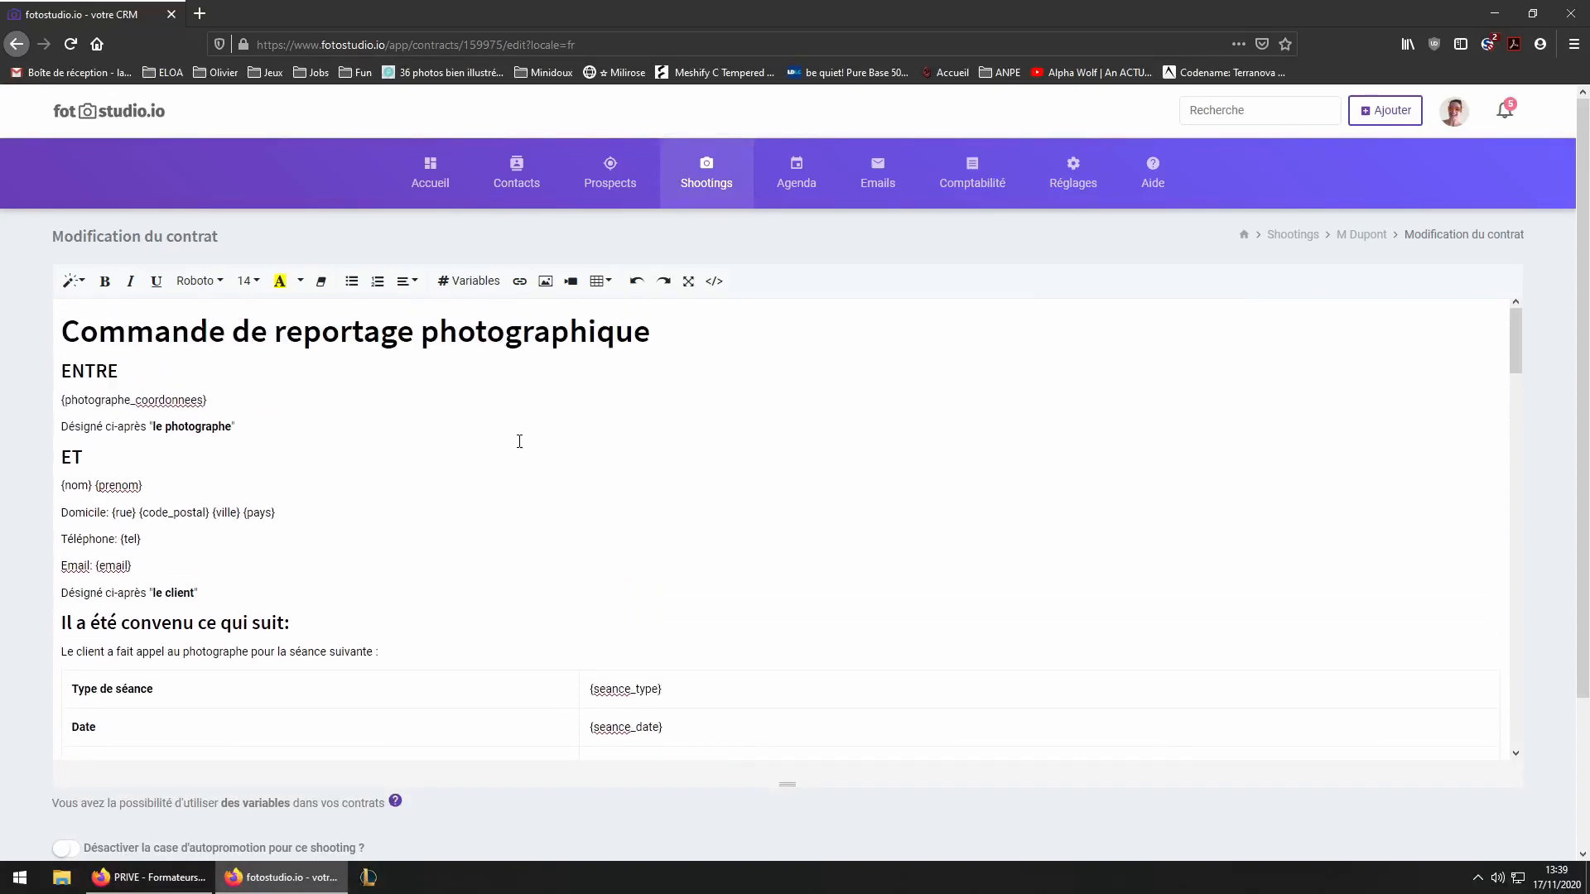
key("alt+Left")
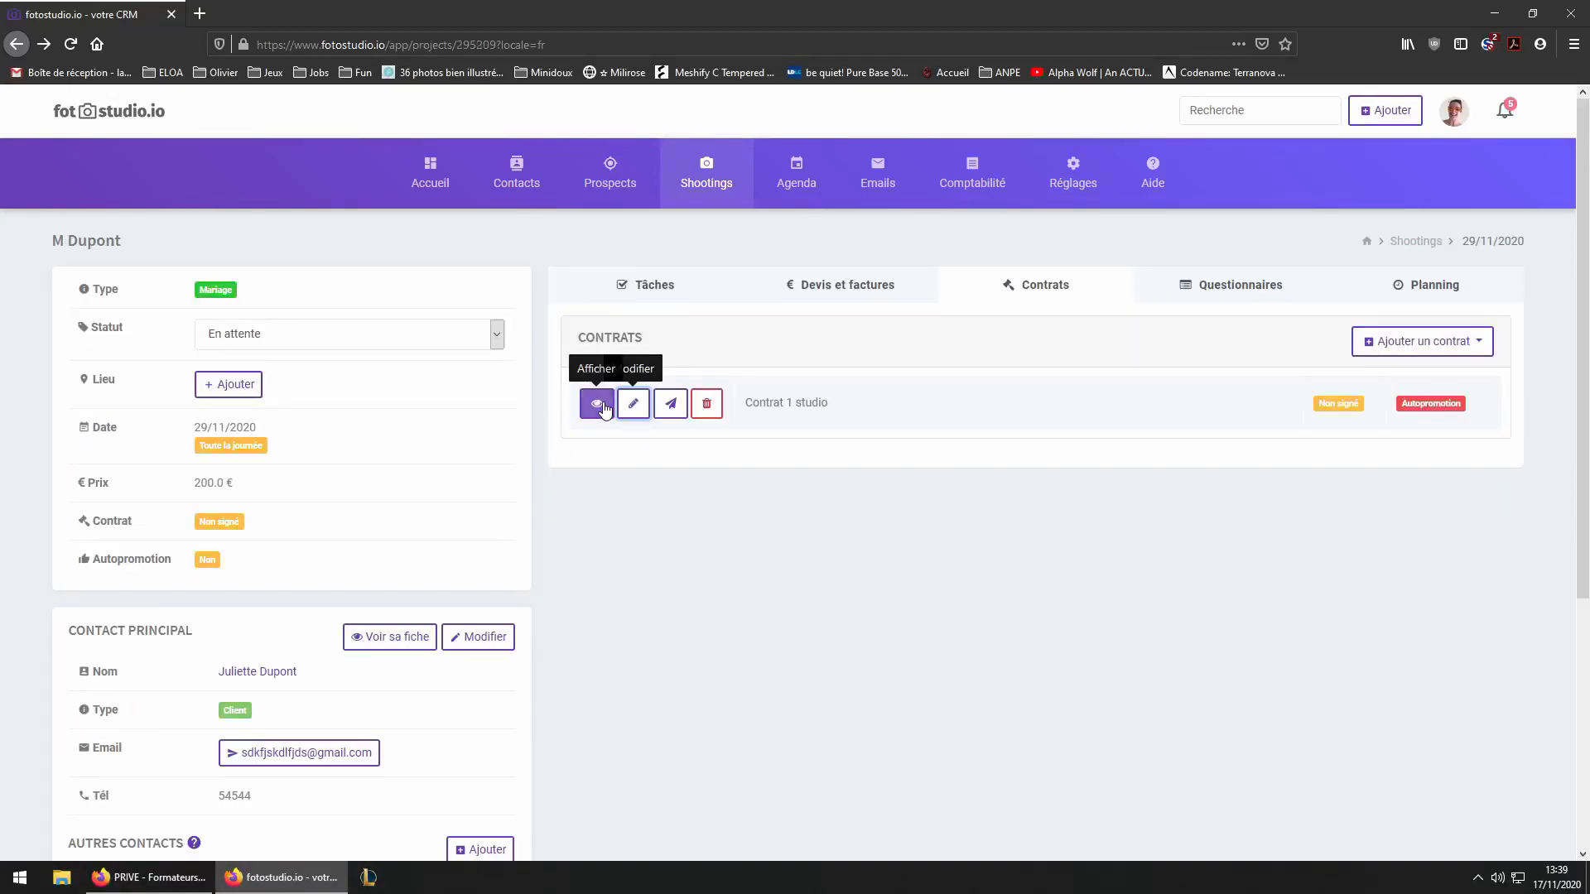
left_click(669, 404)
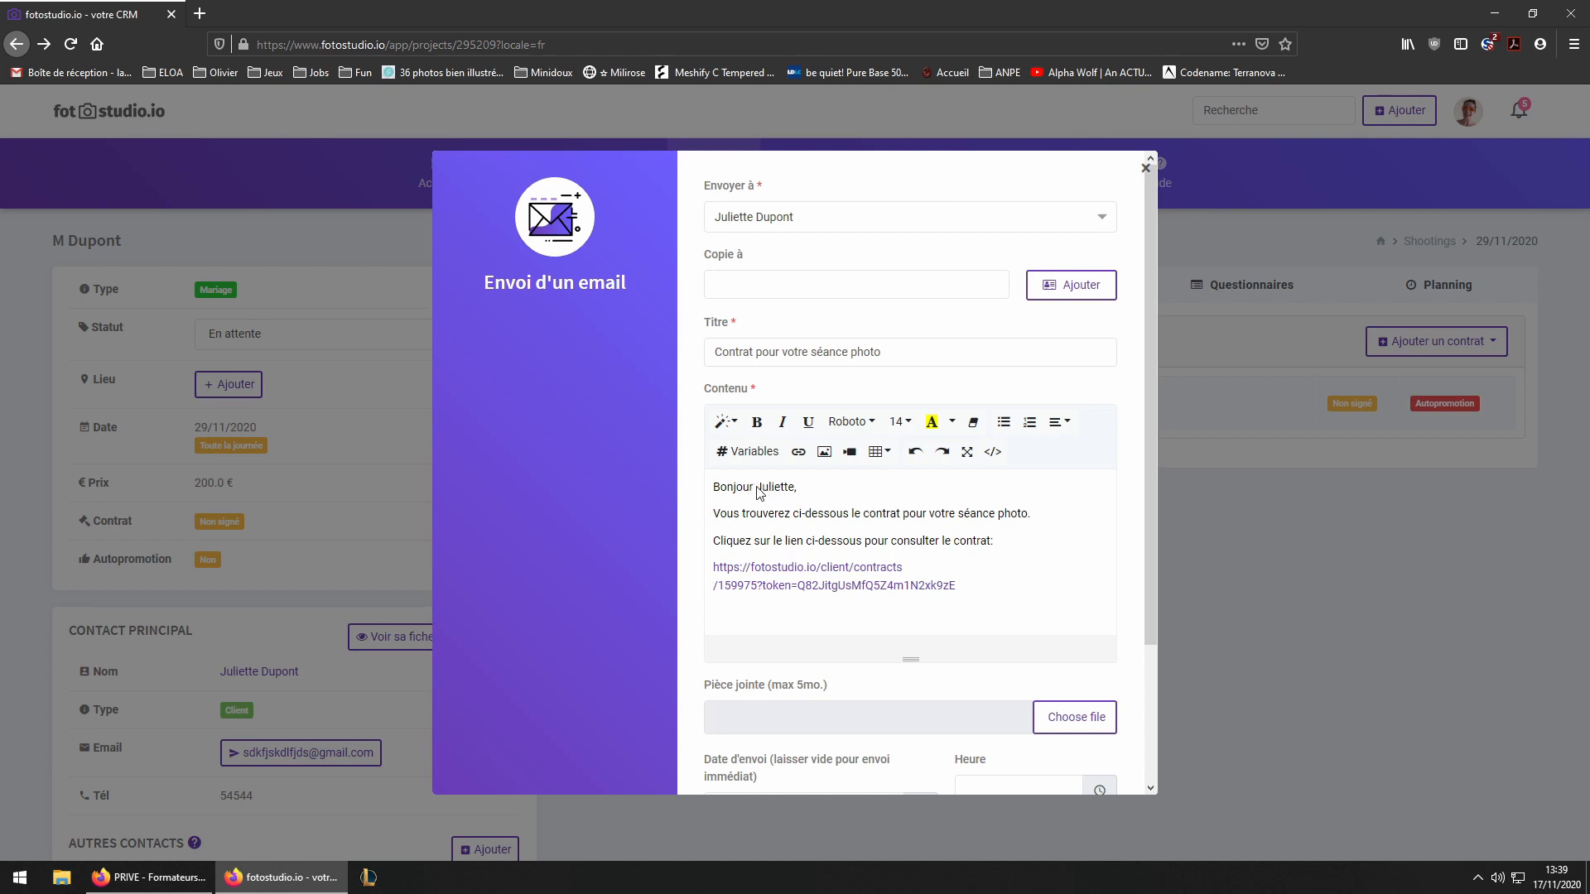
left_click_drag(756, 489, 803, 496)
left_click(925, 545)
left_click(1000, 545)
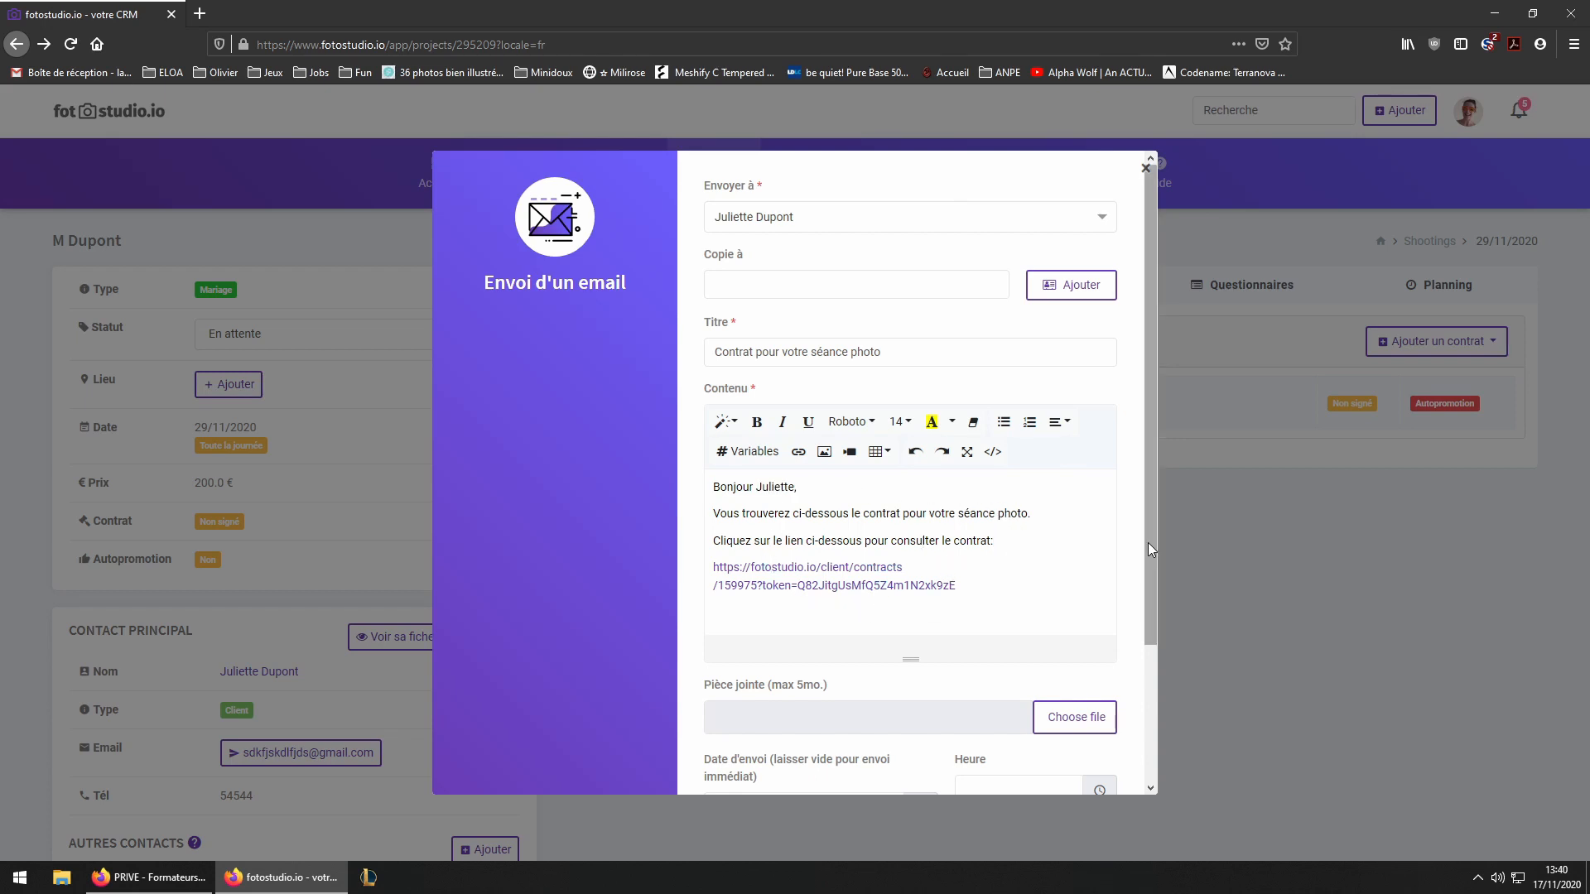
type("jbghjghkgh")
key("BackSpace")
key("BackSpace")
key("BackSpace")
key("BackSpace")
key("BackSpace")
key("BackSpace")
key("BackSpace")
key("BackSpace")
key("BackSpace")
key("BackSpace")
left_click(1145, 170)
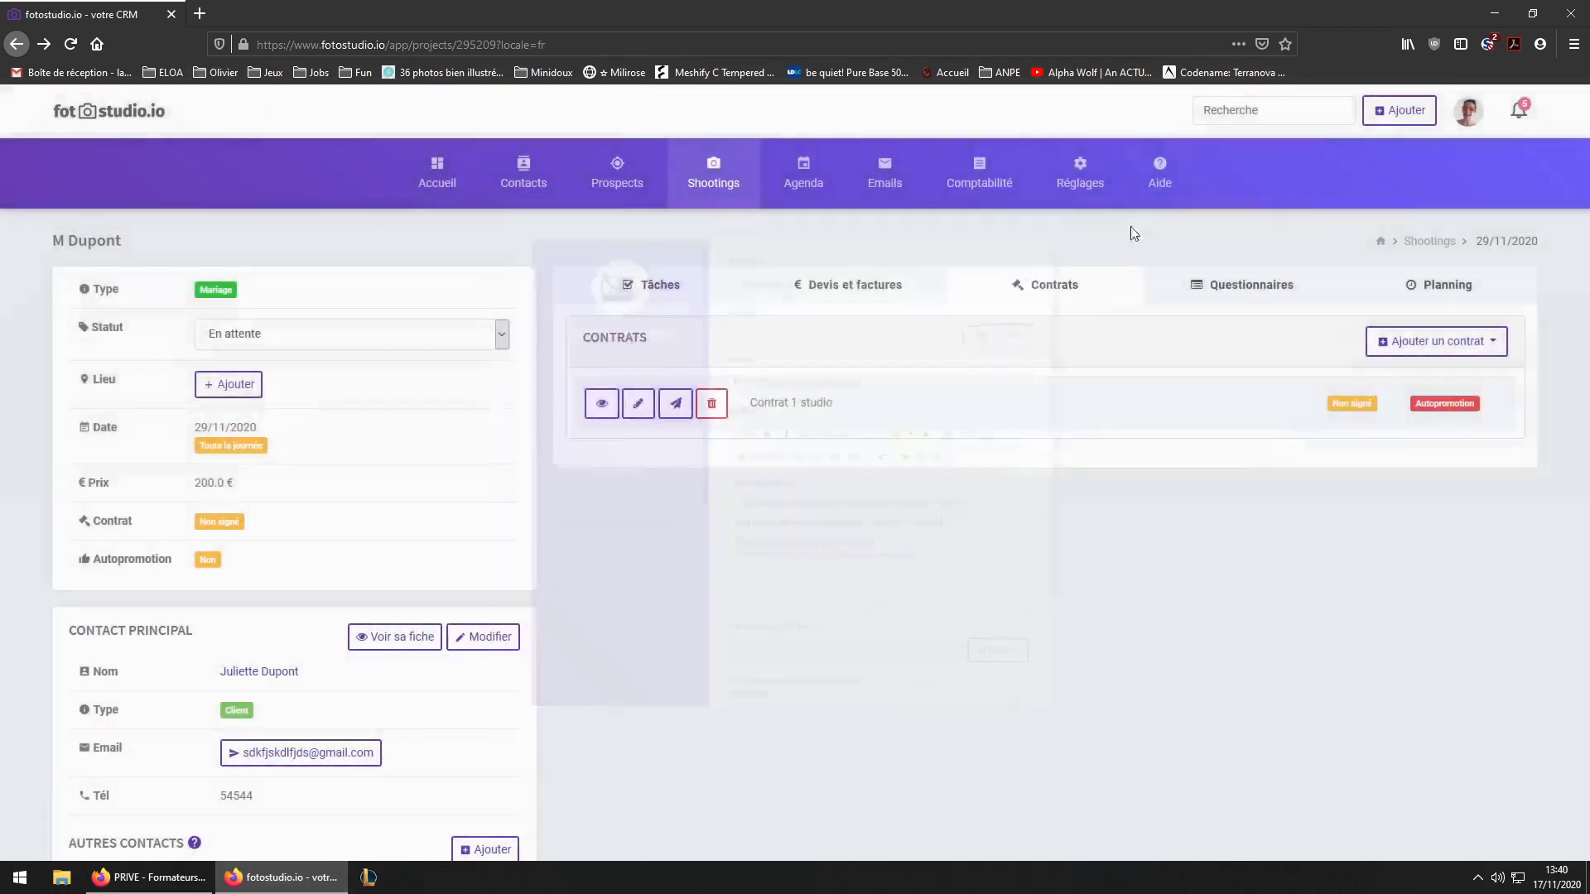
left_click(1073, 173)
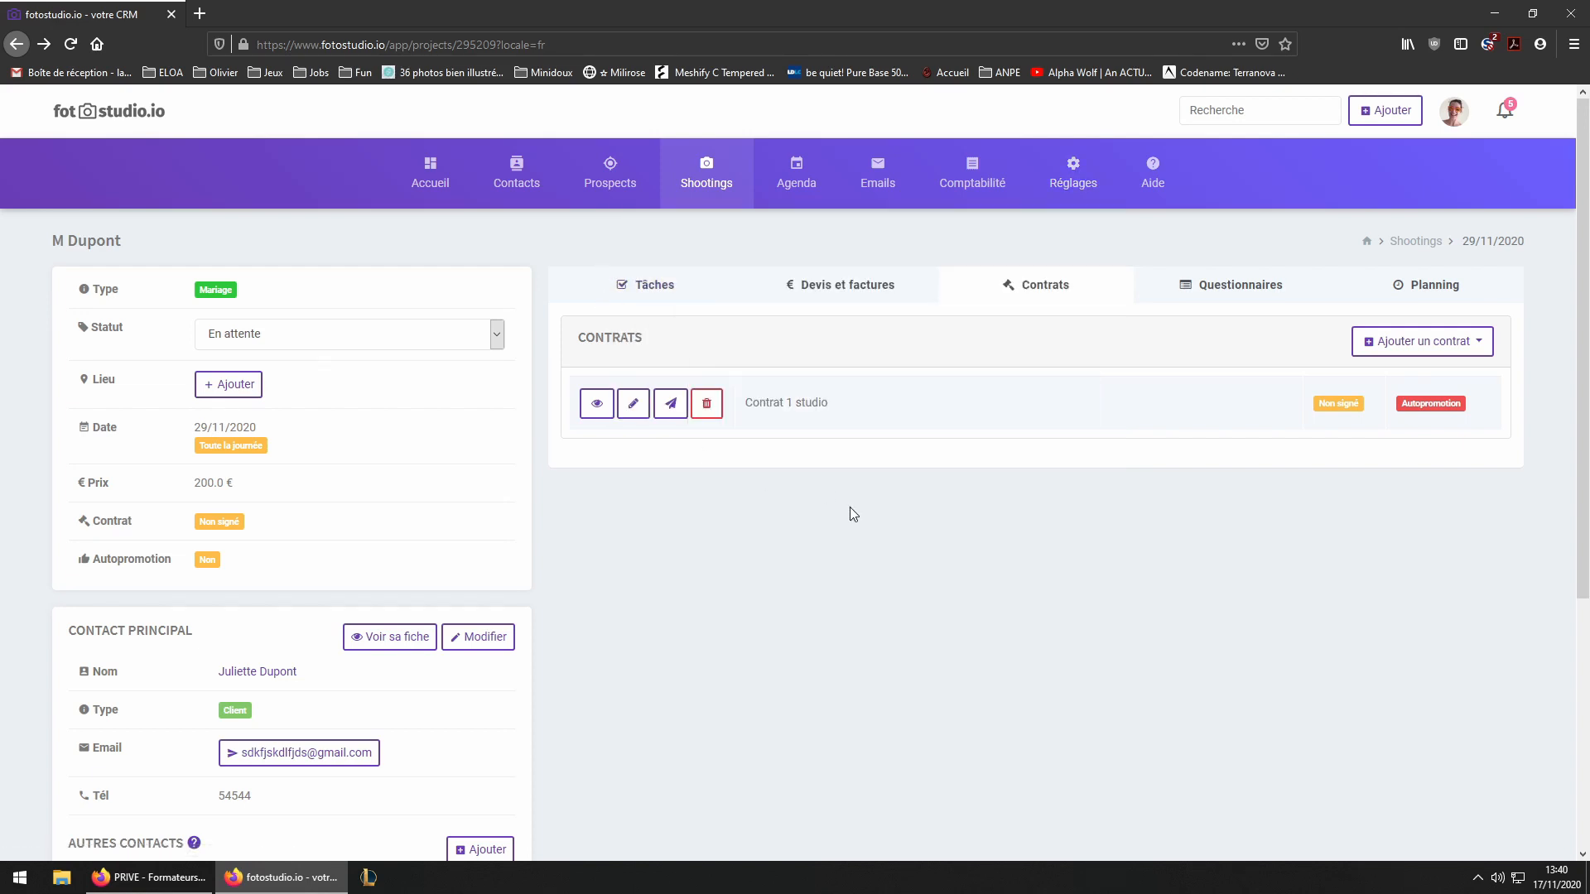
- Prepare the email for sending "Contrat 1 studio" and open its client contract link in a new browser tab
left_click(670, 403)
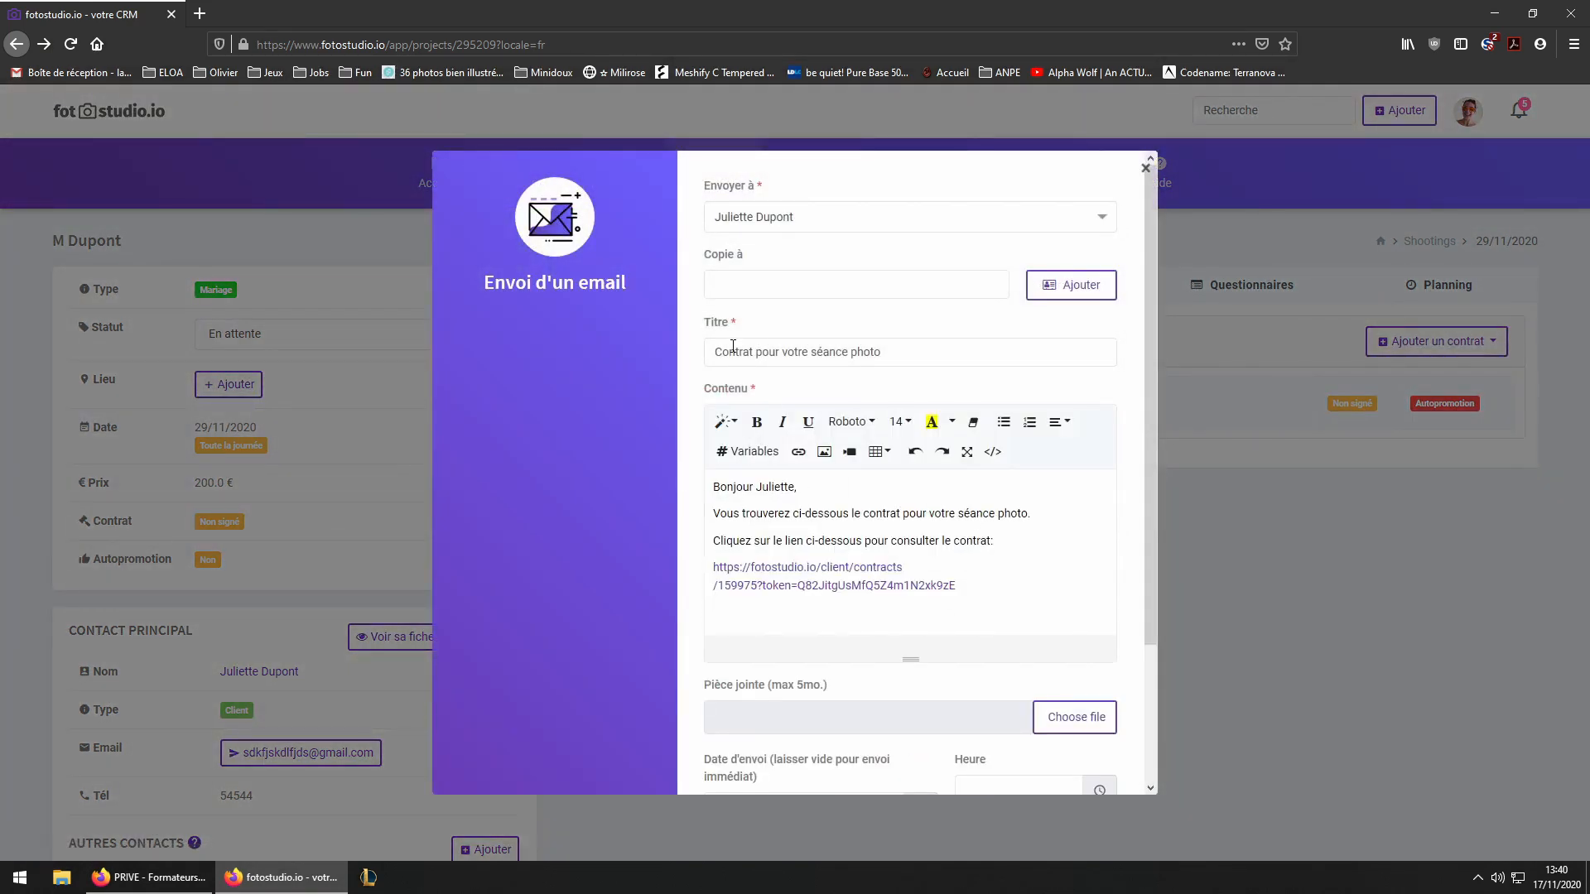
left_click_drag(742, 351, 902, 355)
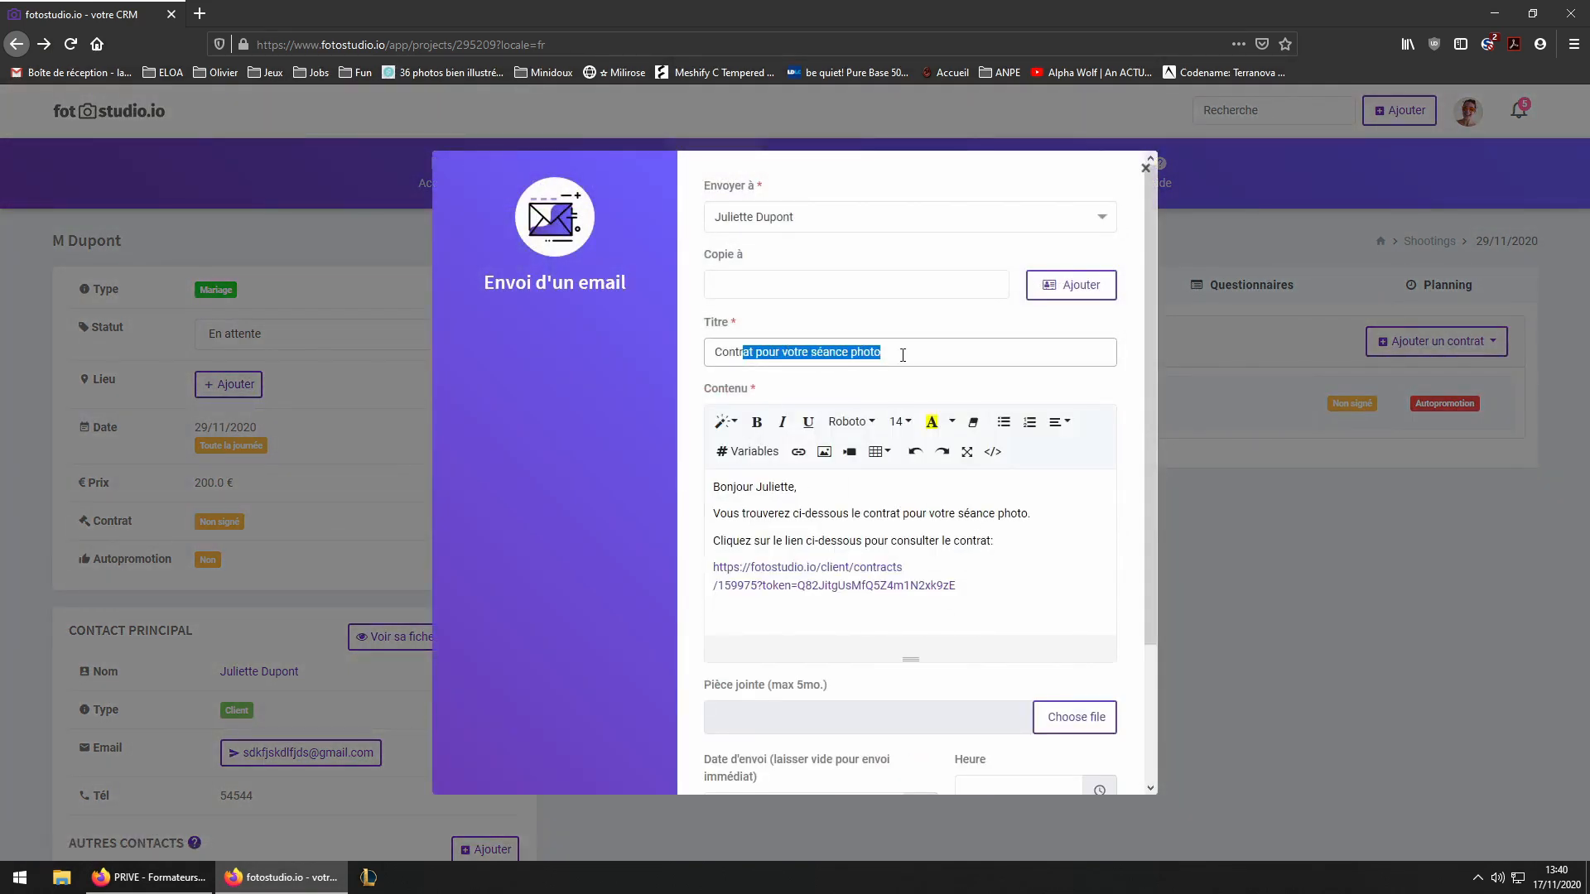
right_click(818, 572)
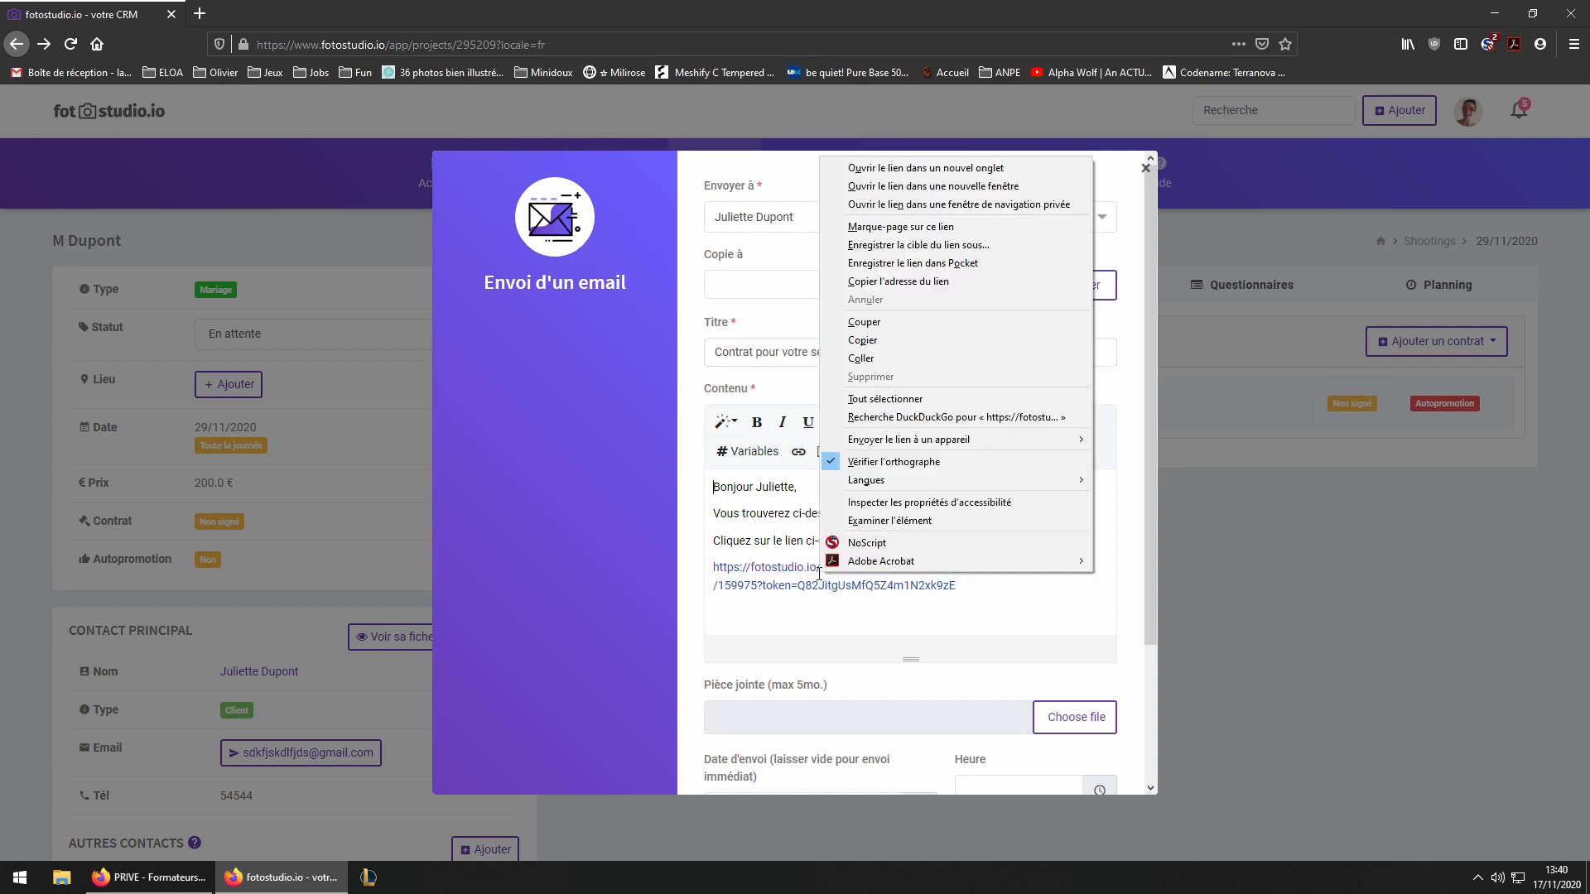
left_click(876, 168)
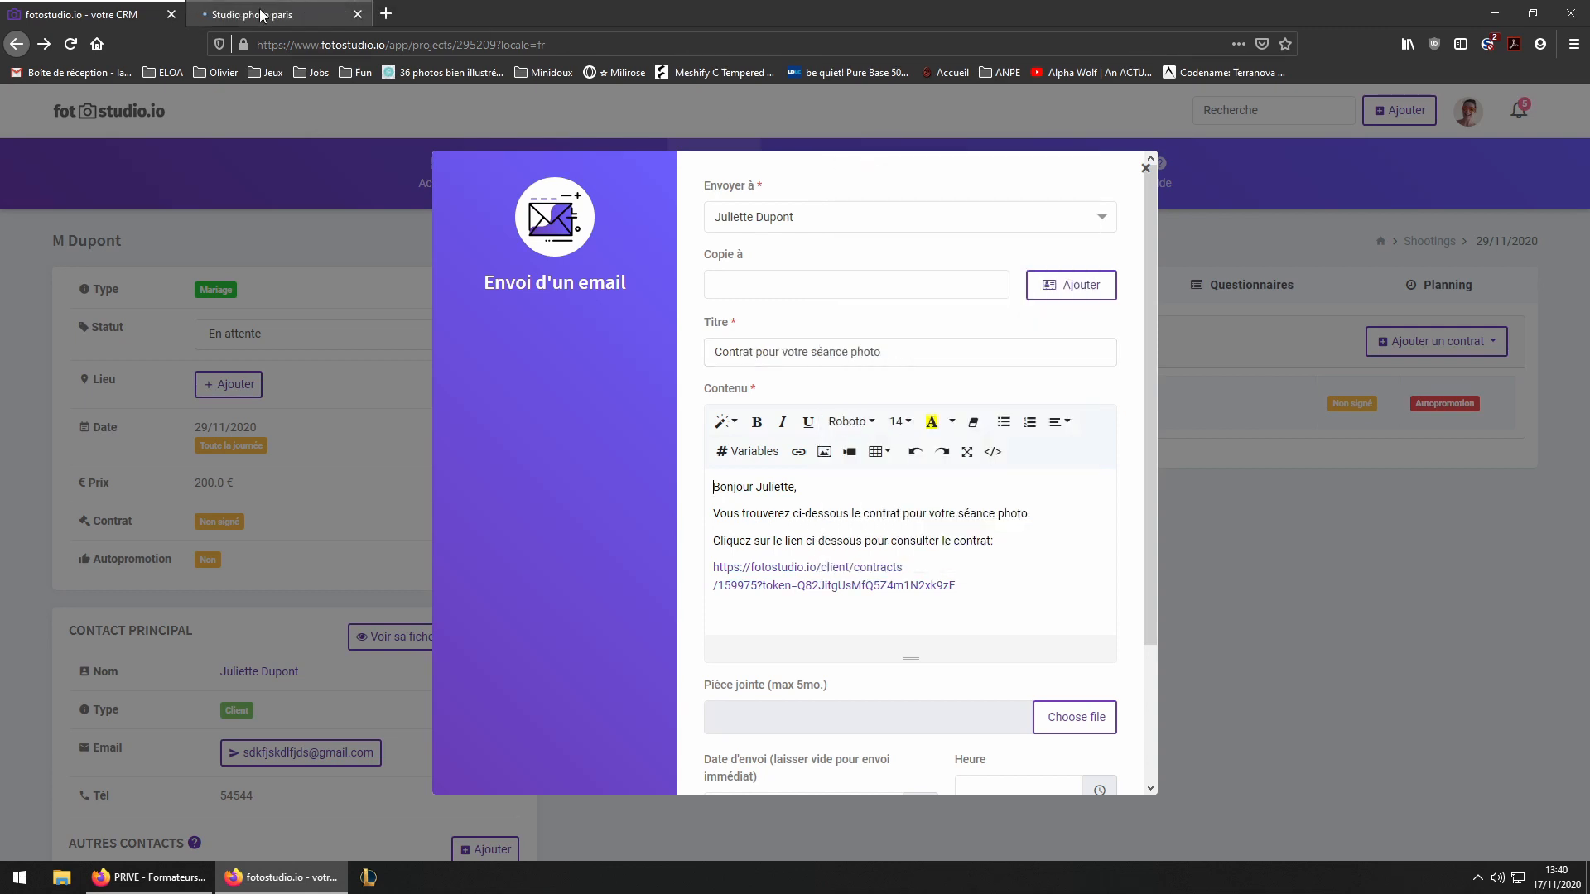
key("ctrl+Tab")
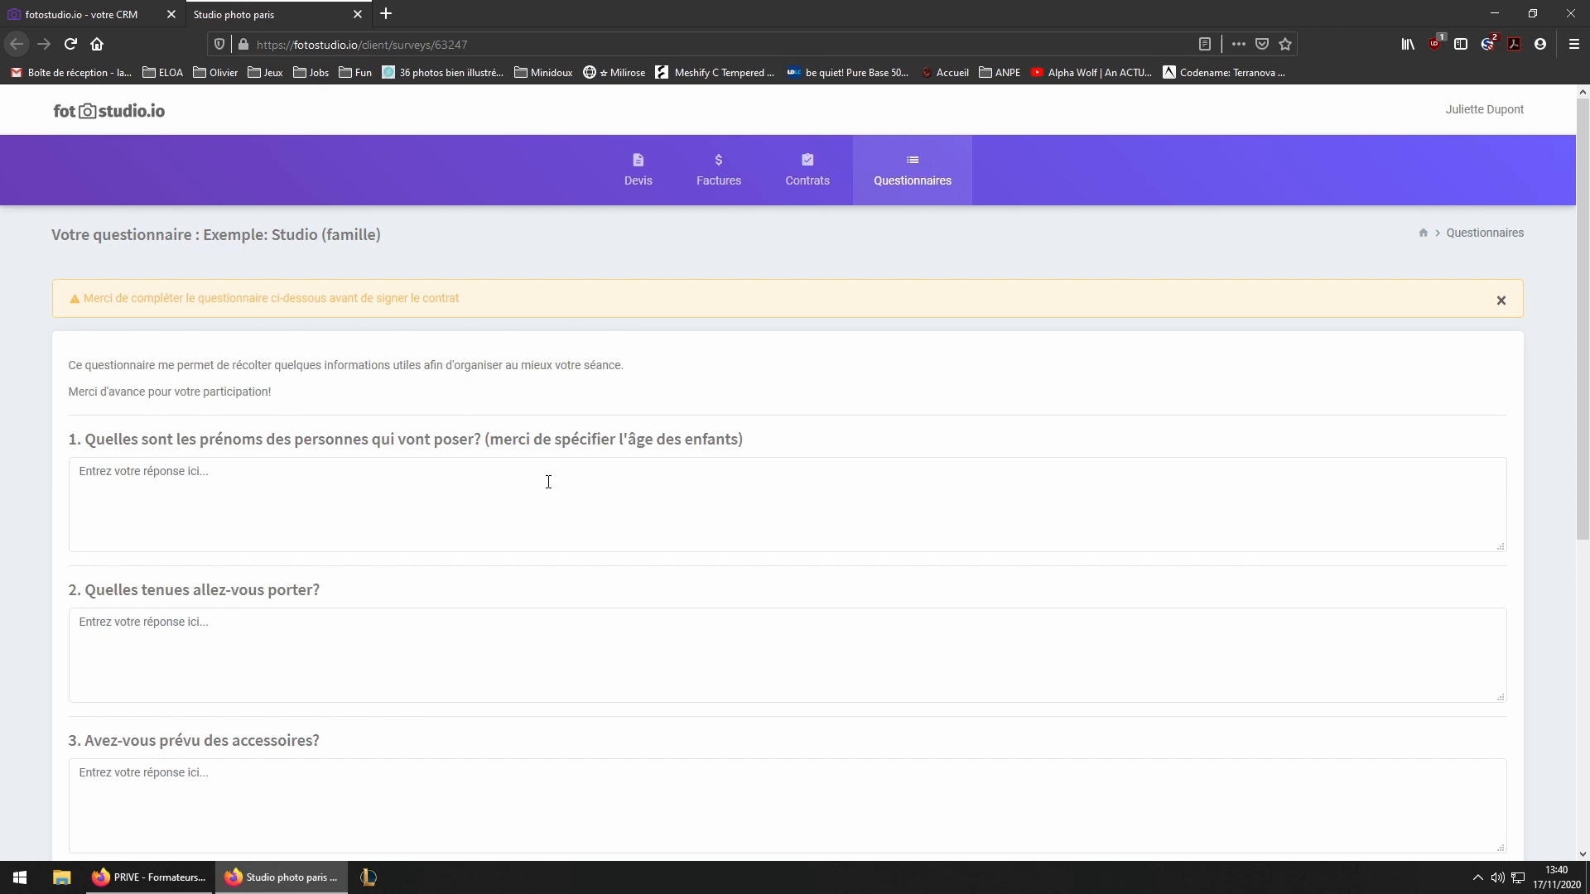
- Answer the first three questionnaire questions with "frff", "ffffsddgf" and "esfsfdsfs"
left_click(282, 483)
type("frff")
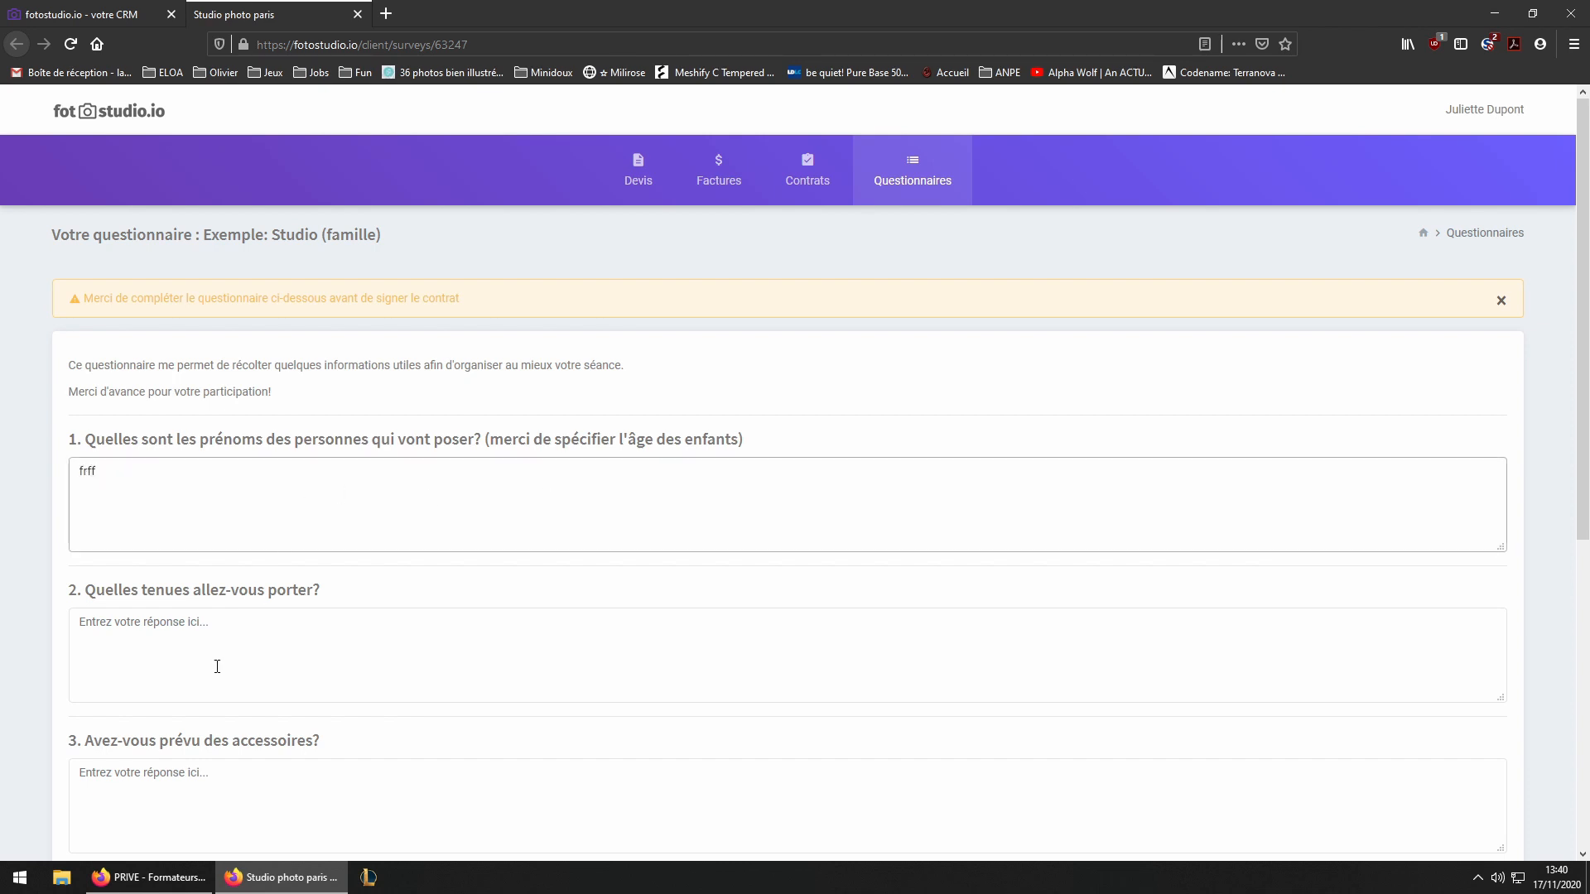
left_click(217, 667)
type("ffffsdd")
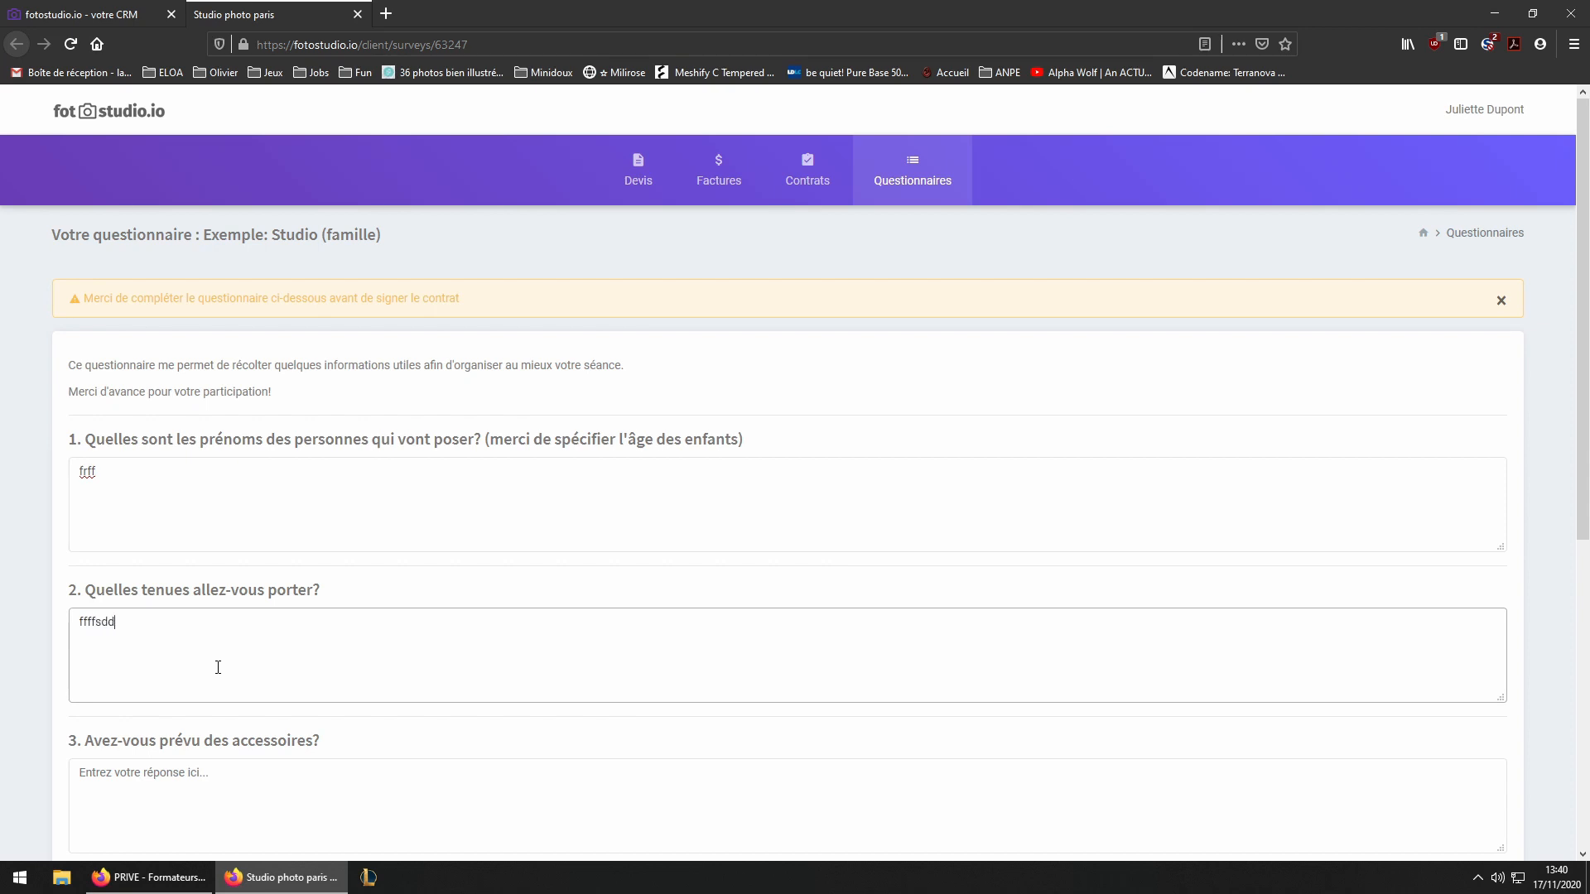
type("gf")
scroll(218, 665, "down", 3)
left_click(221, 610)
type("esfsfdsfs")
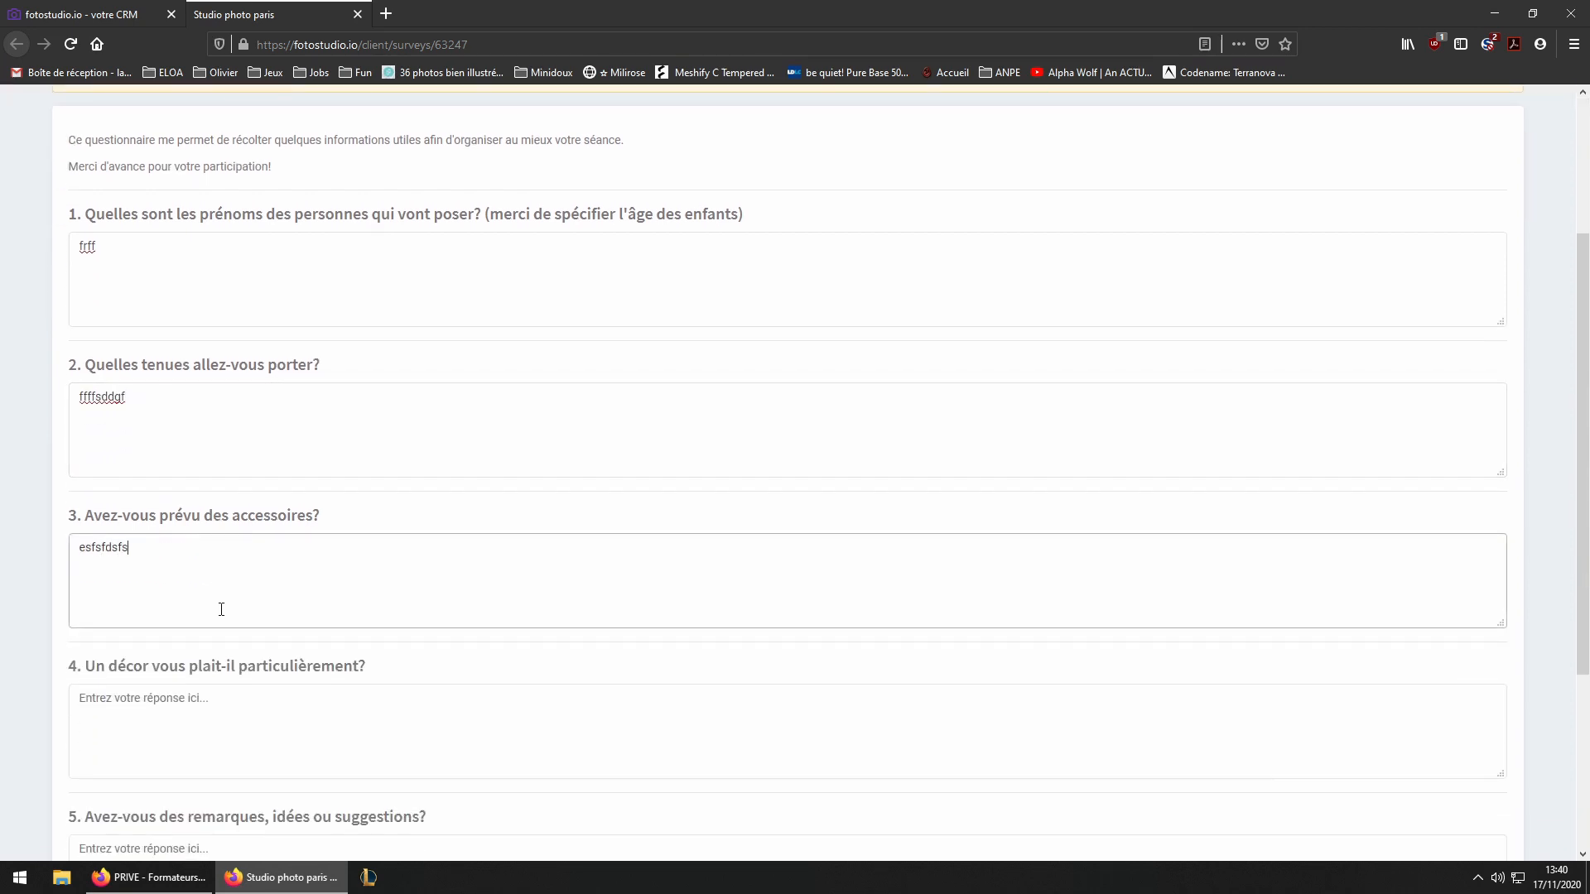
- Answer question 4 with "dfff" and question 5 with "ssfsfs", then submit the questionnaire
scroll(221, 609, "down", 3)
left_click(198, 543)
type("dfff")
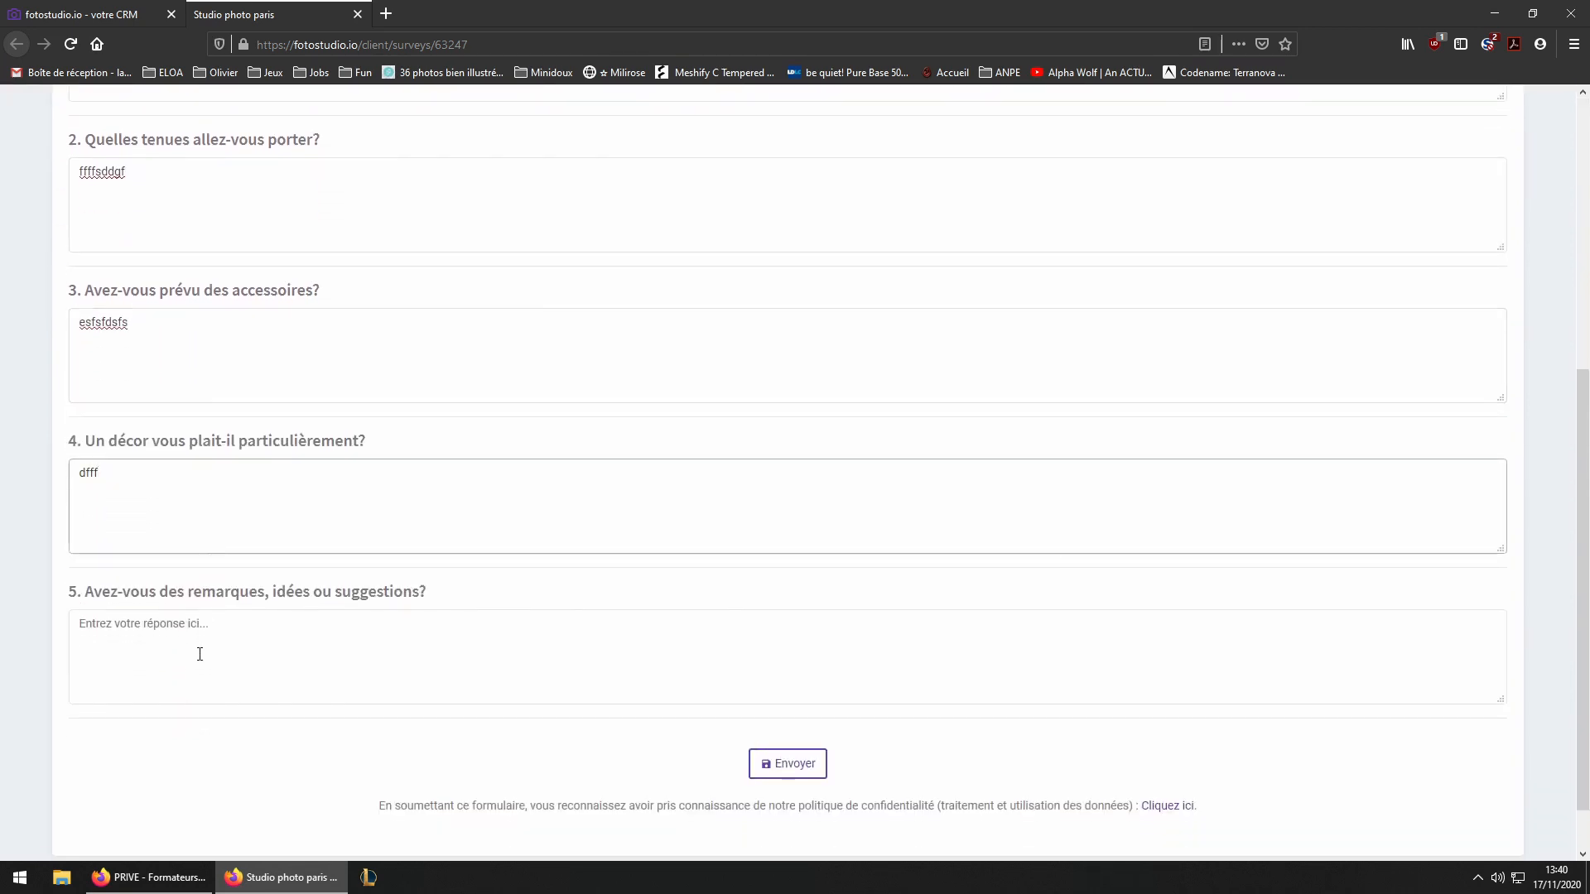
left_click(200, 654)
type("ssfsfs")
left_click(789, 772)
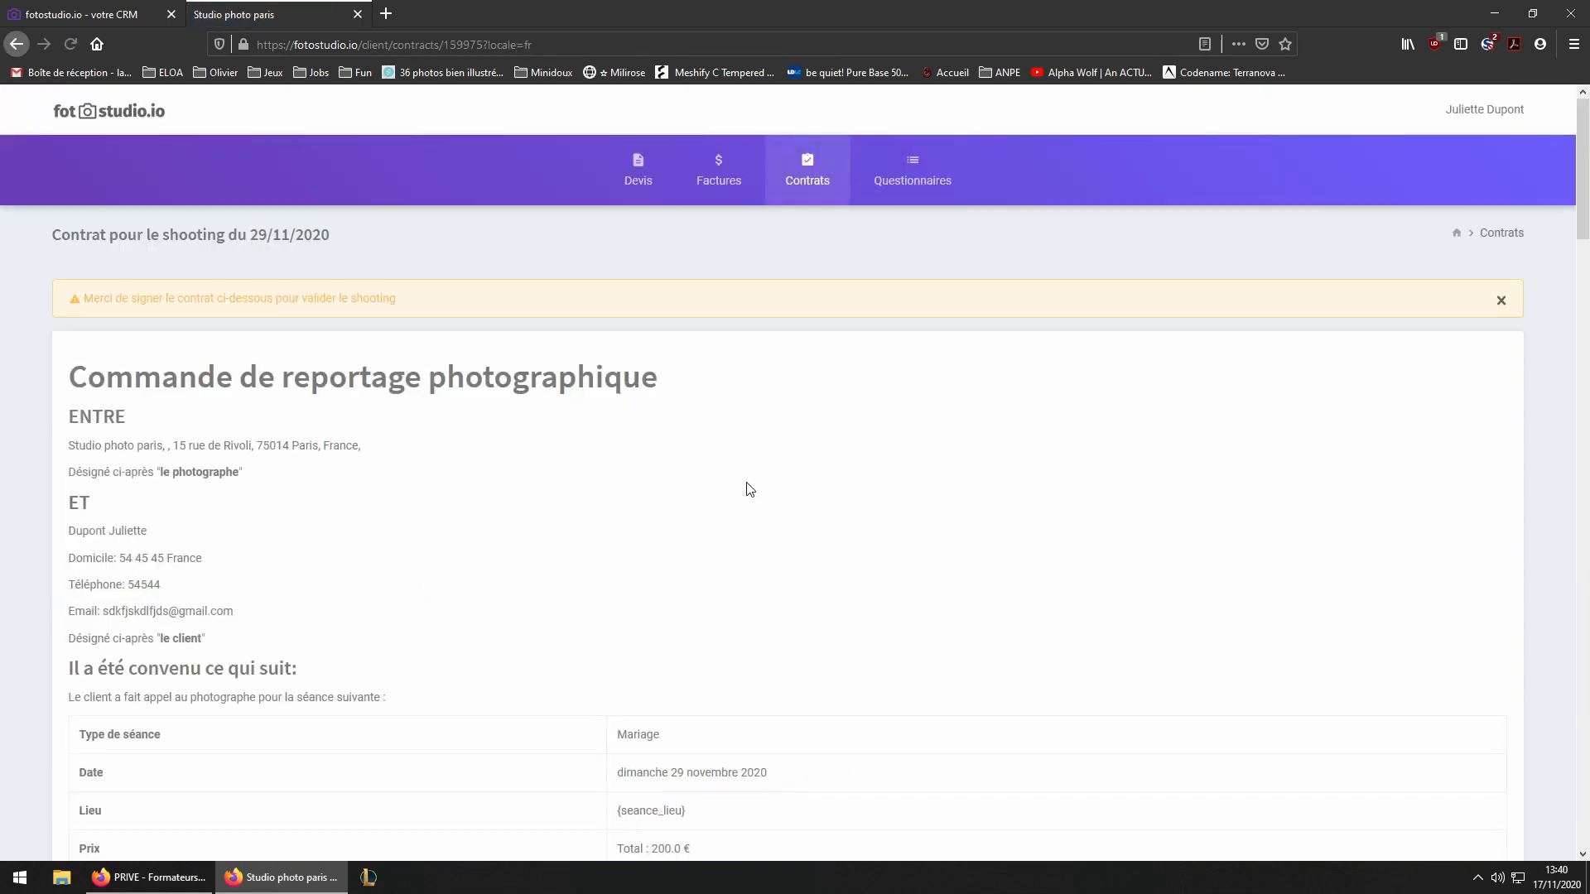
- Review the client's contract from the photographer and client details through the session table and general conditions to the questionnaire answers
scroll(780, 462, "down", 2)
left_click_drag(129, 332, 258, 370)
scroll(117, 308, "down", 2)
left_click_drag(89, 307, 238, 417)
scroll(238, 416, "down", 2)
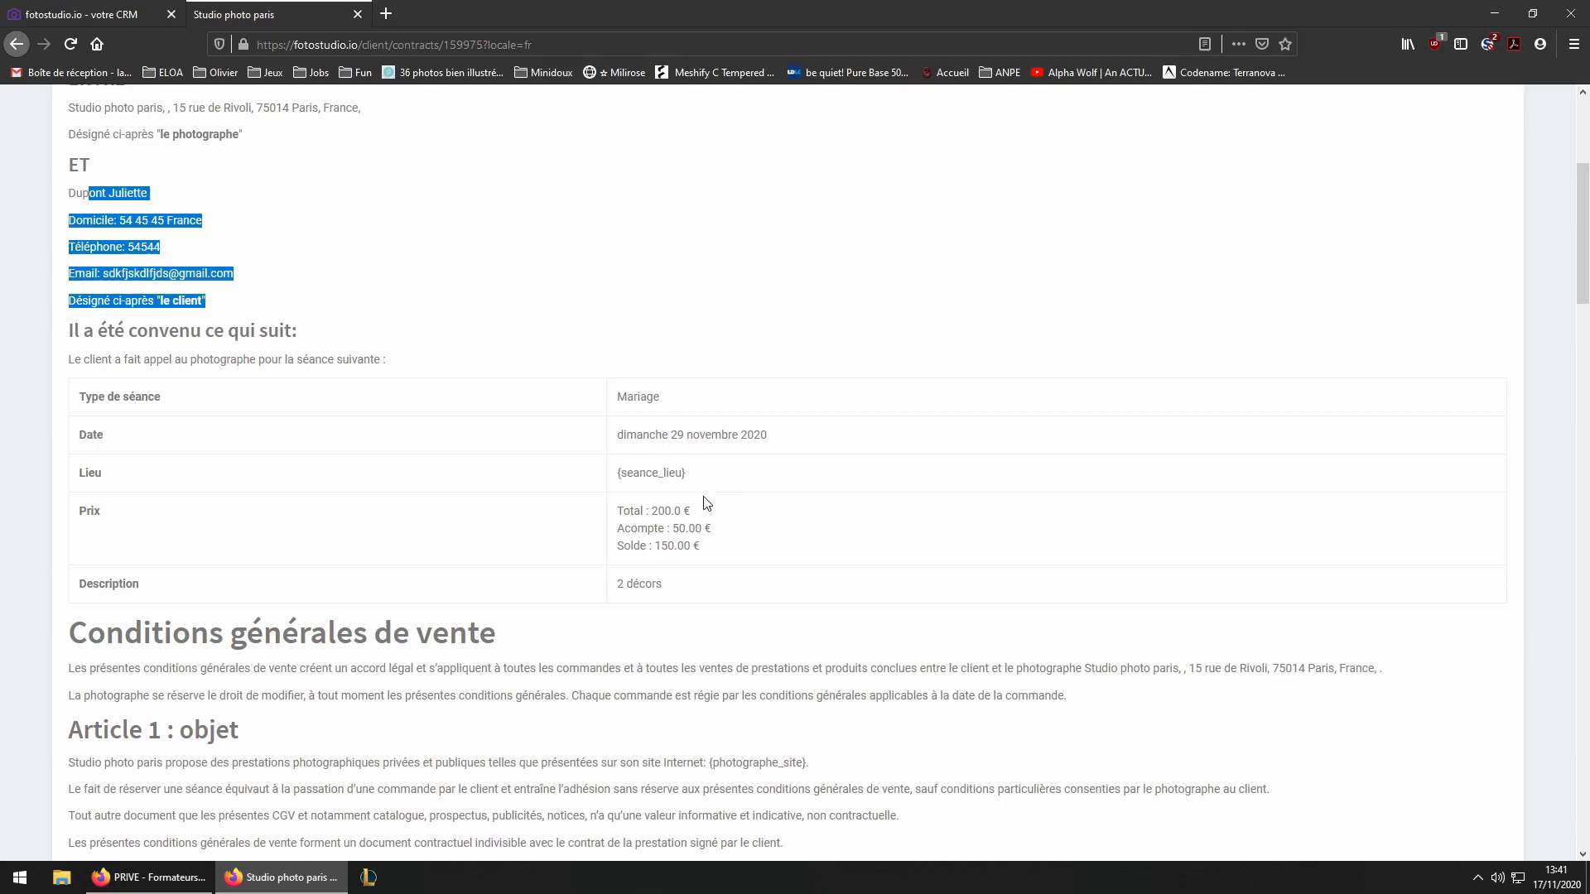
scroll(765, 519, "down", 20)
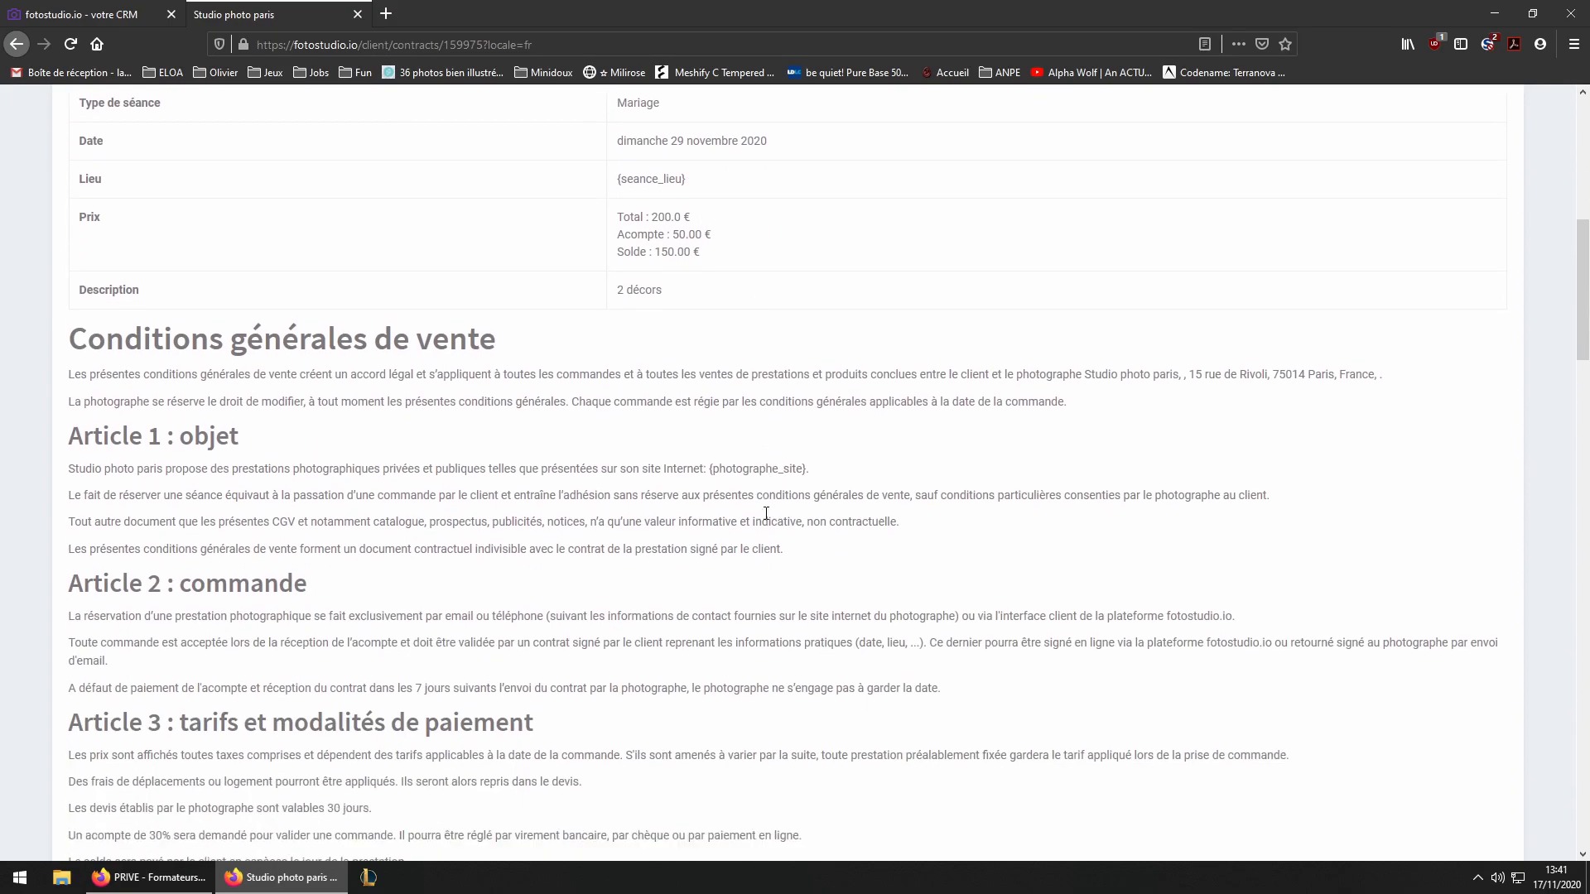
scroll(769, 517, "down", 15)
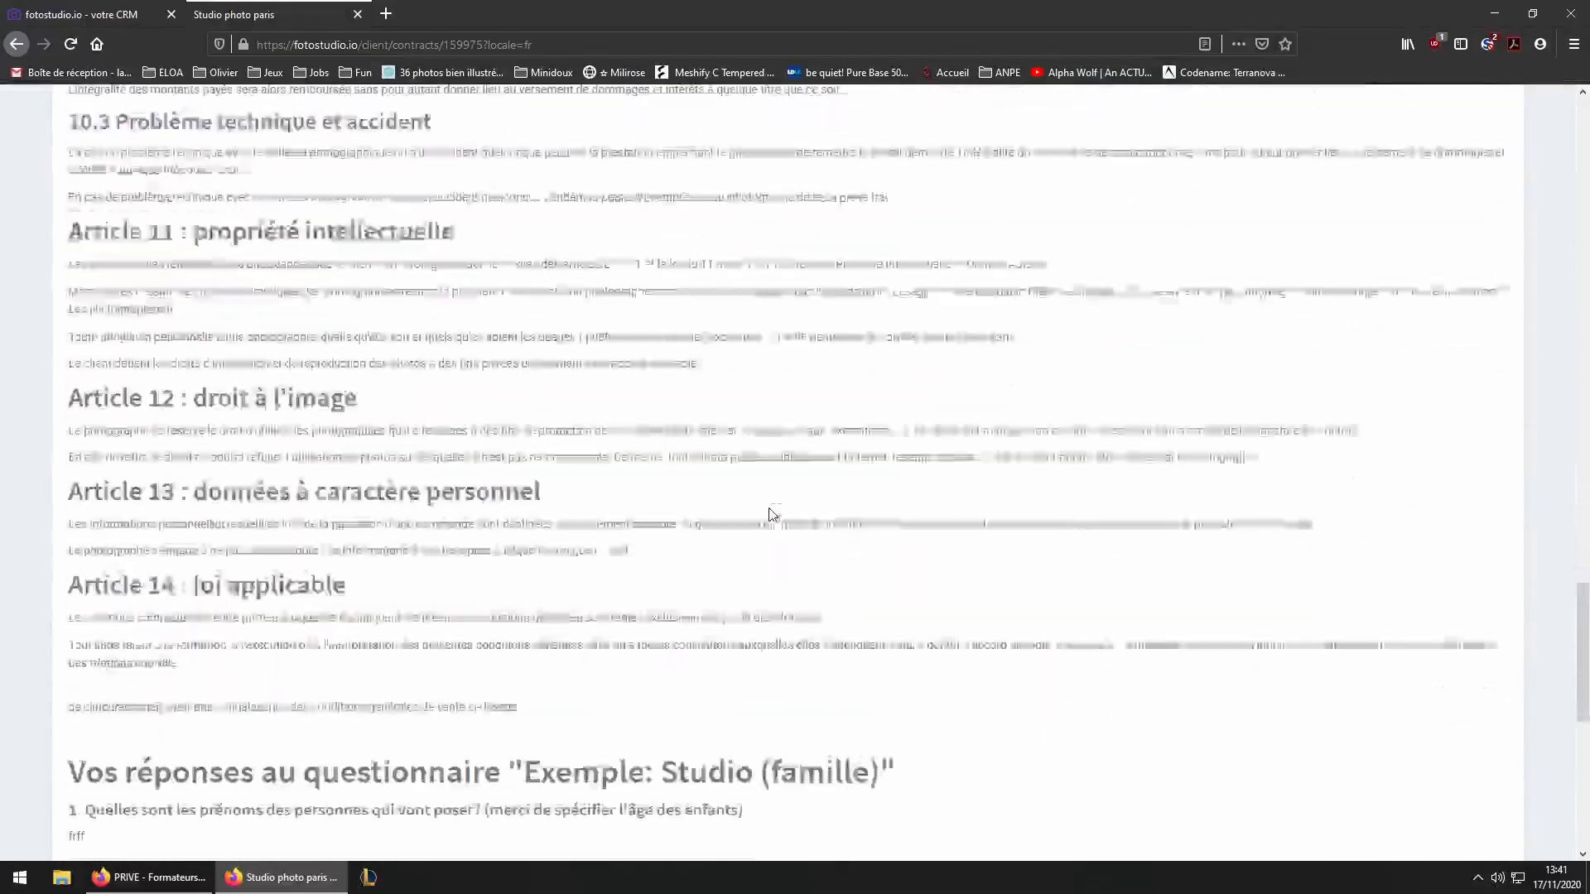
left_click_drag(136, 241, 902, 245)
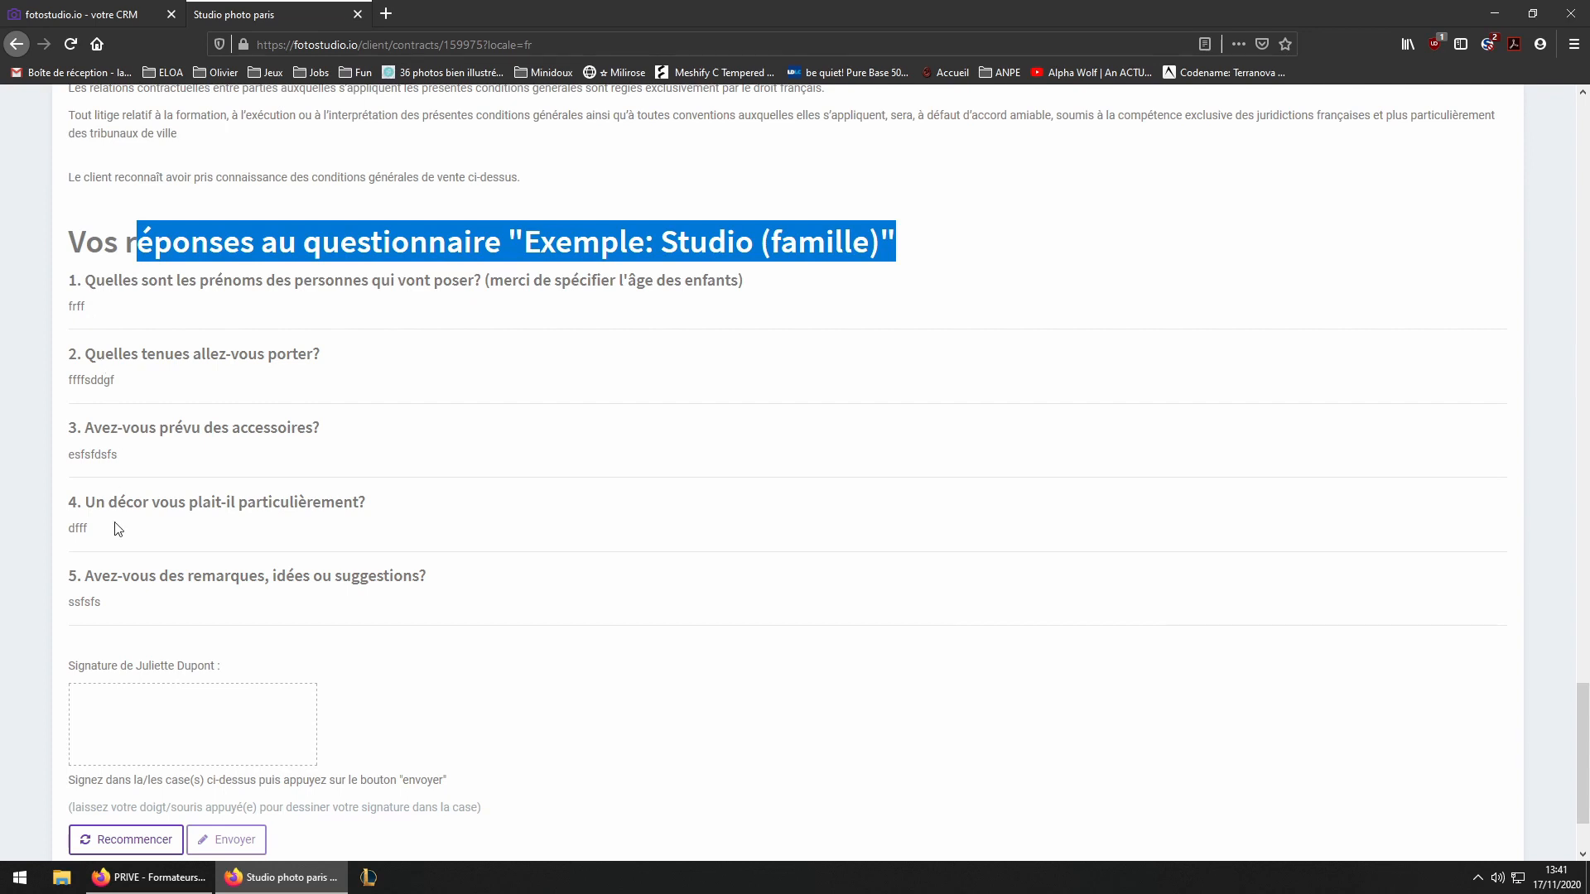
- Draw the client's signature in the signature box below the contract's questionnaire answers
scroll(118, 530, "down", 3)
mouse_move(139, 591)
left_mouse_down()
mouse_move(221, 607)
mouse_move(111, 622)
mouse_move(284, 617)
left_mouse_up()
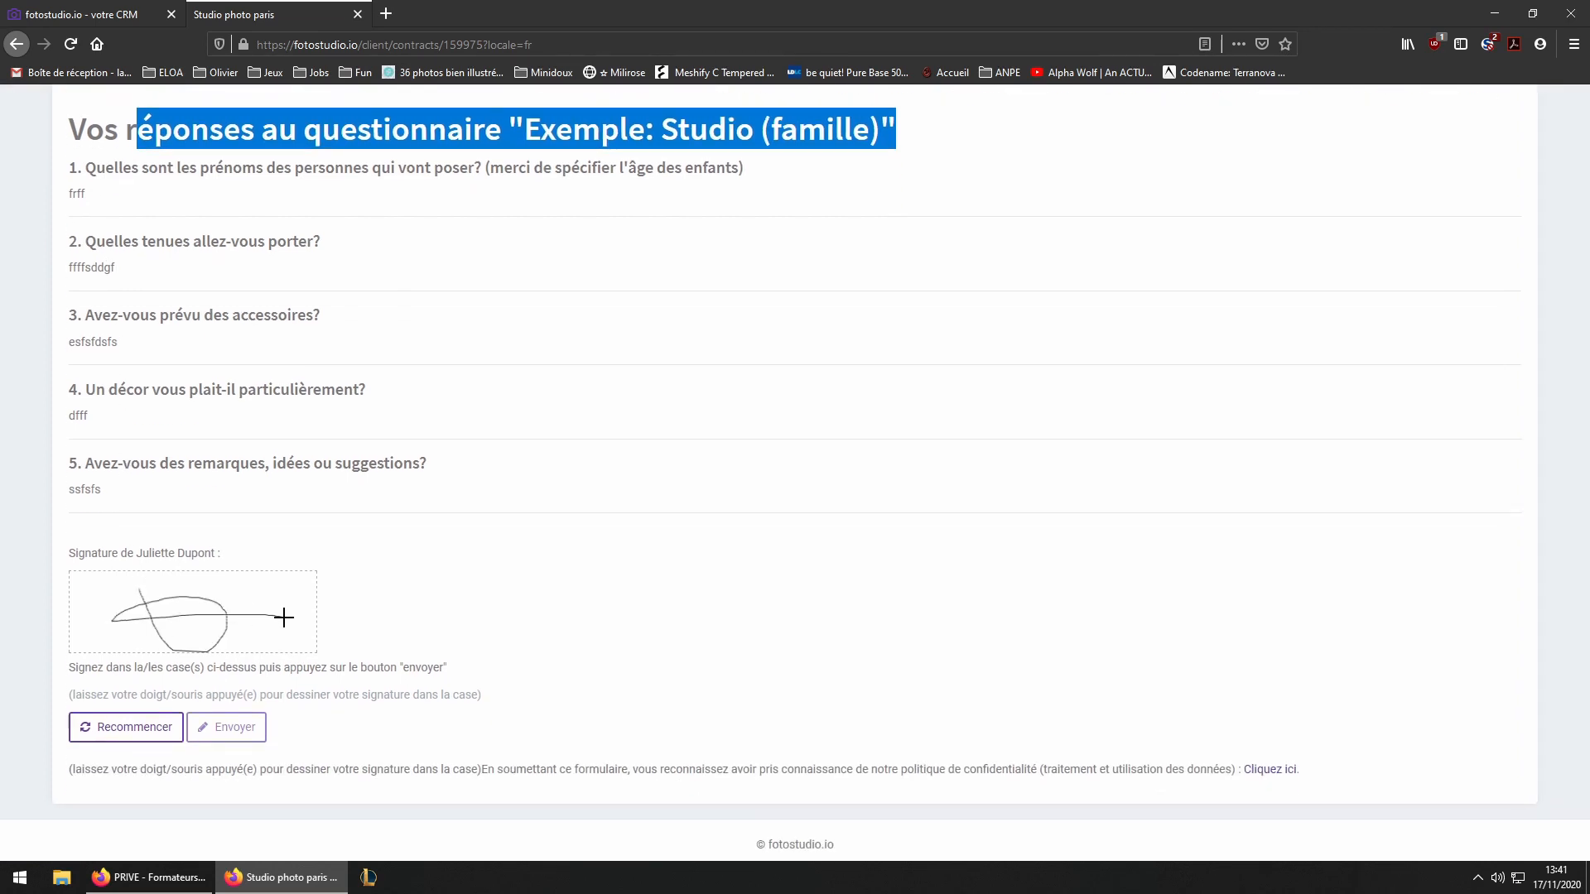
left_click(225, 727)
scroll(591, 560, "up", 2)
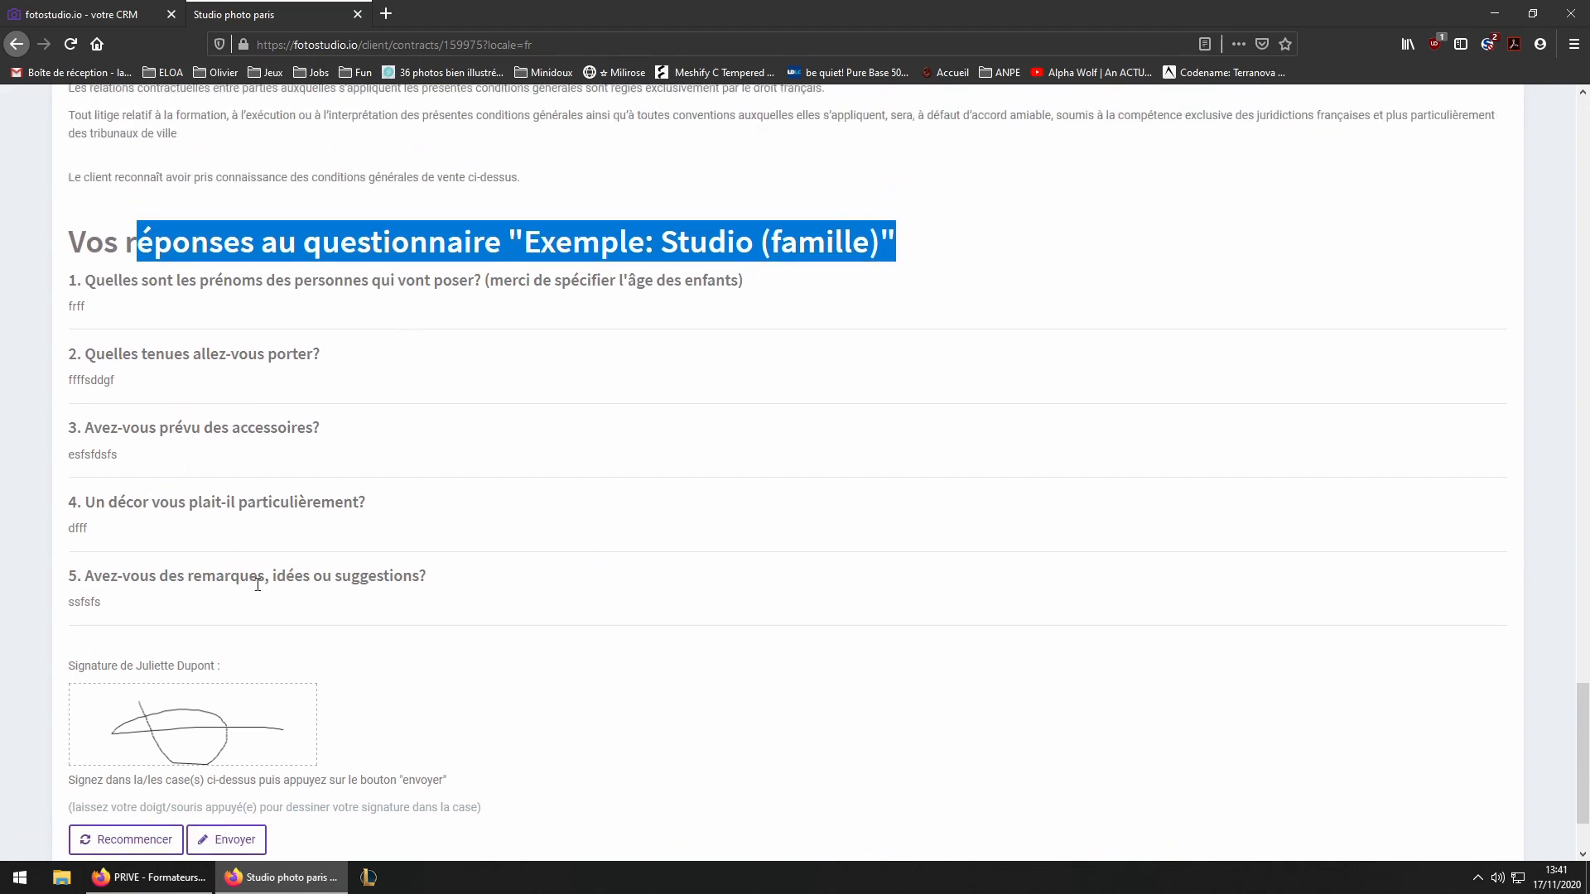
scroll(257, 584, "down", 2)
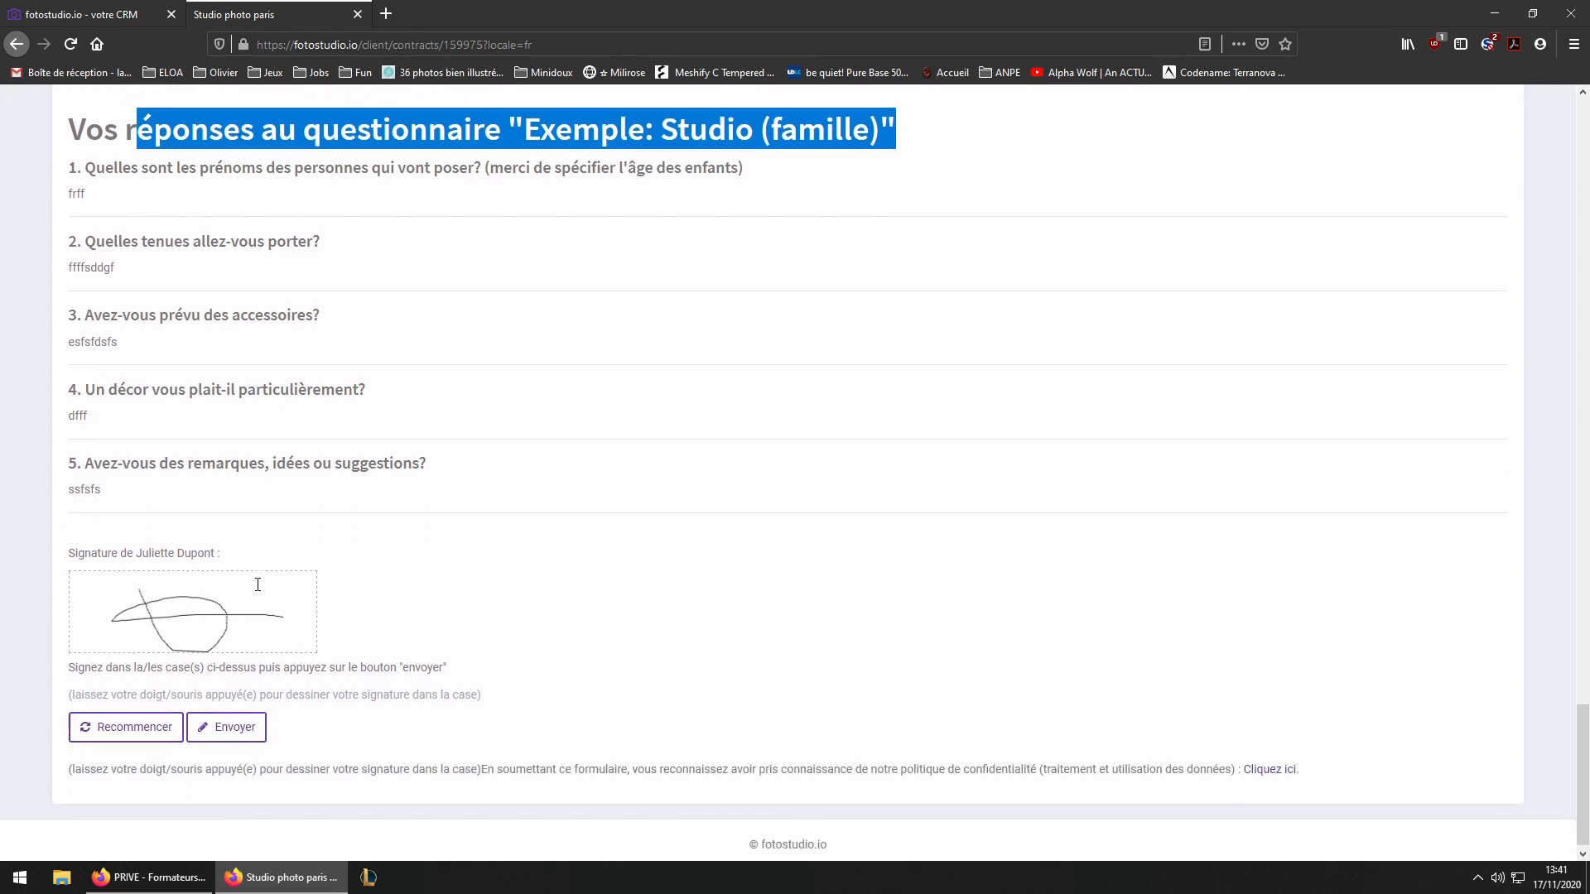
left_click(258, 698)
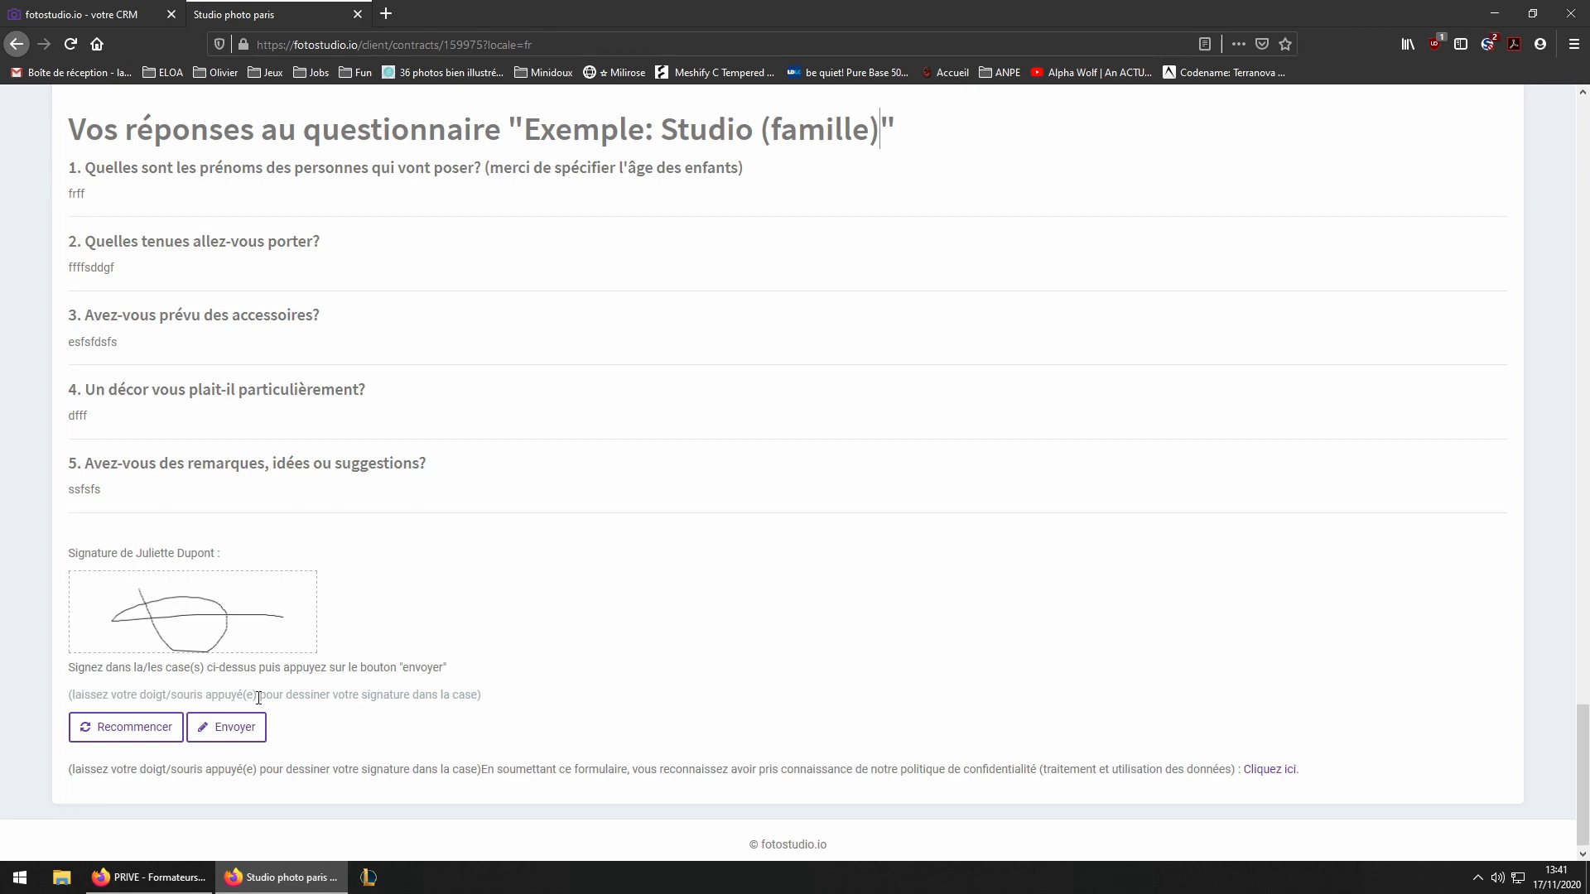
- Return to the shooting's browser tab, close the contract email without sending it, and examine the shooting's contact details
left_click(130, 10)
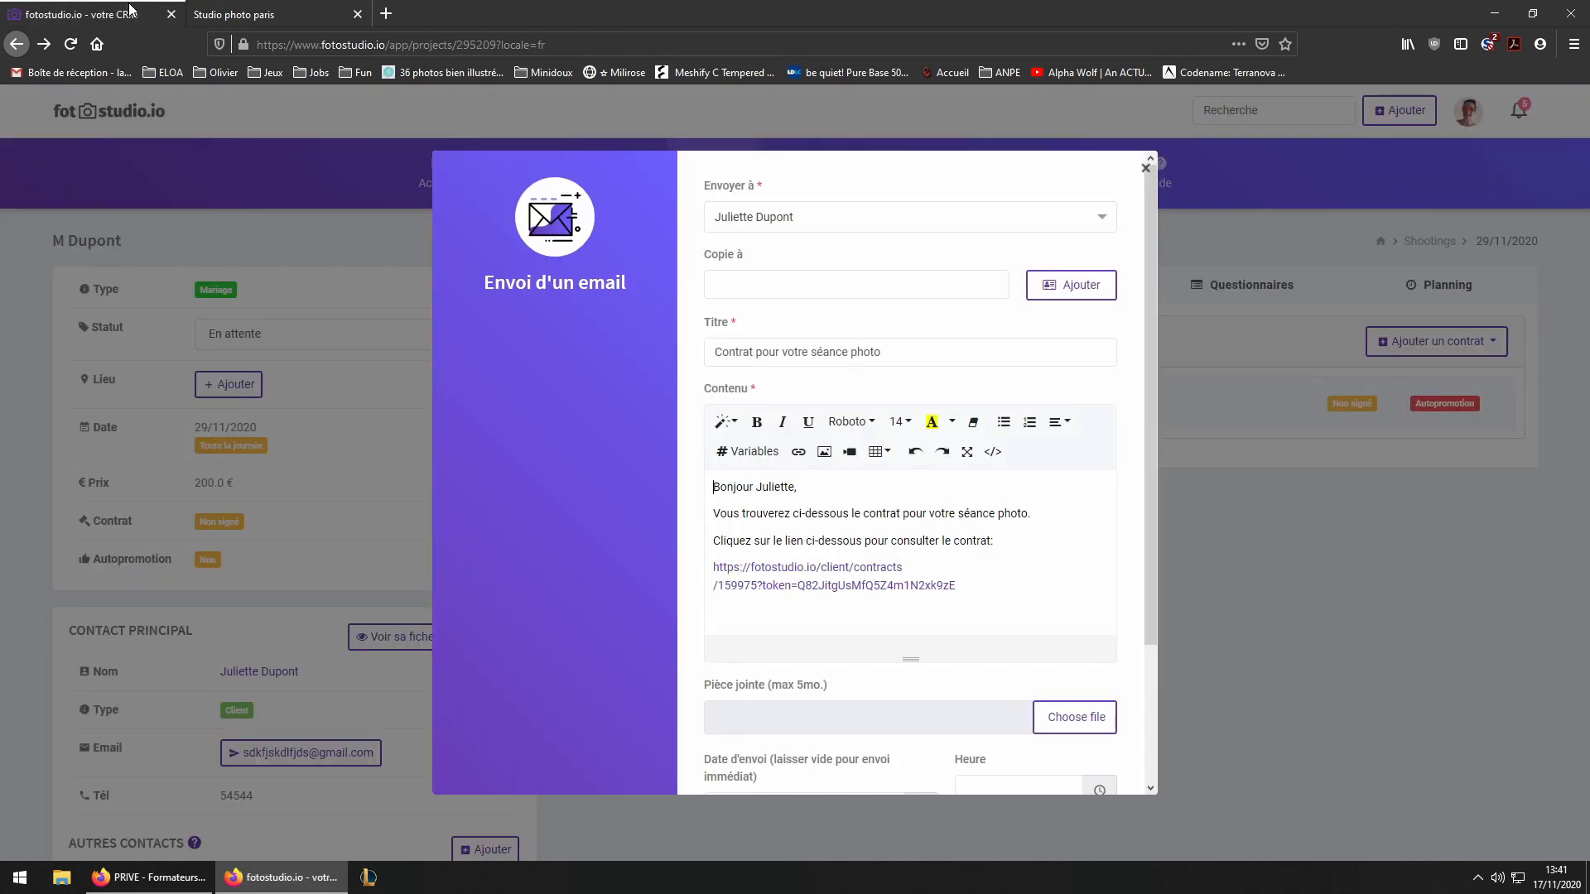
left_click(1148, 170)
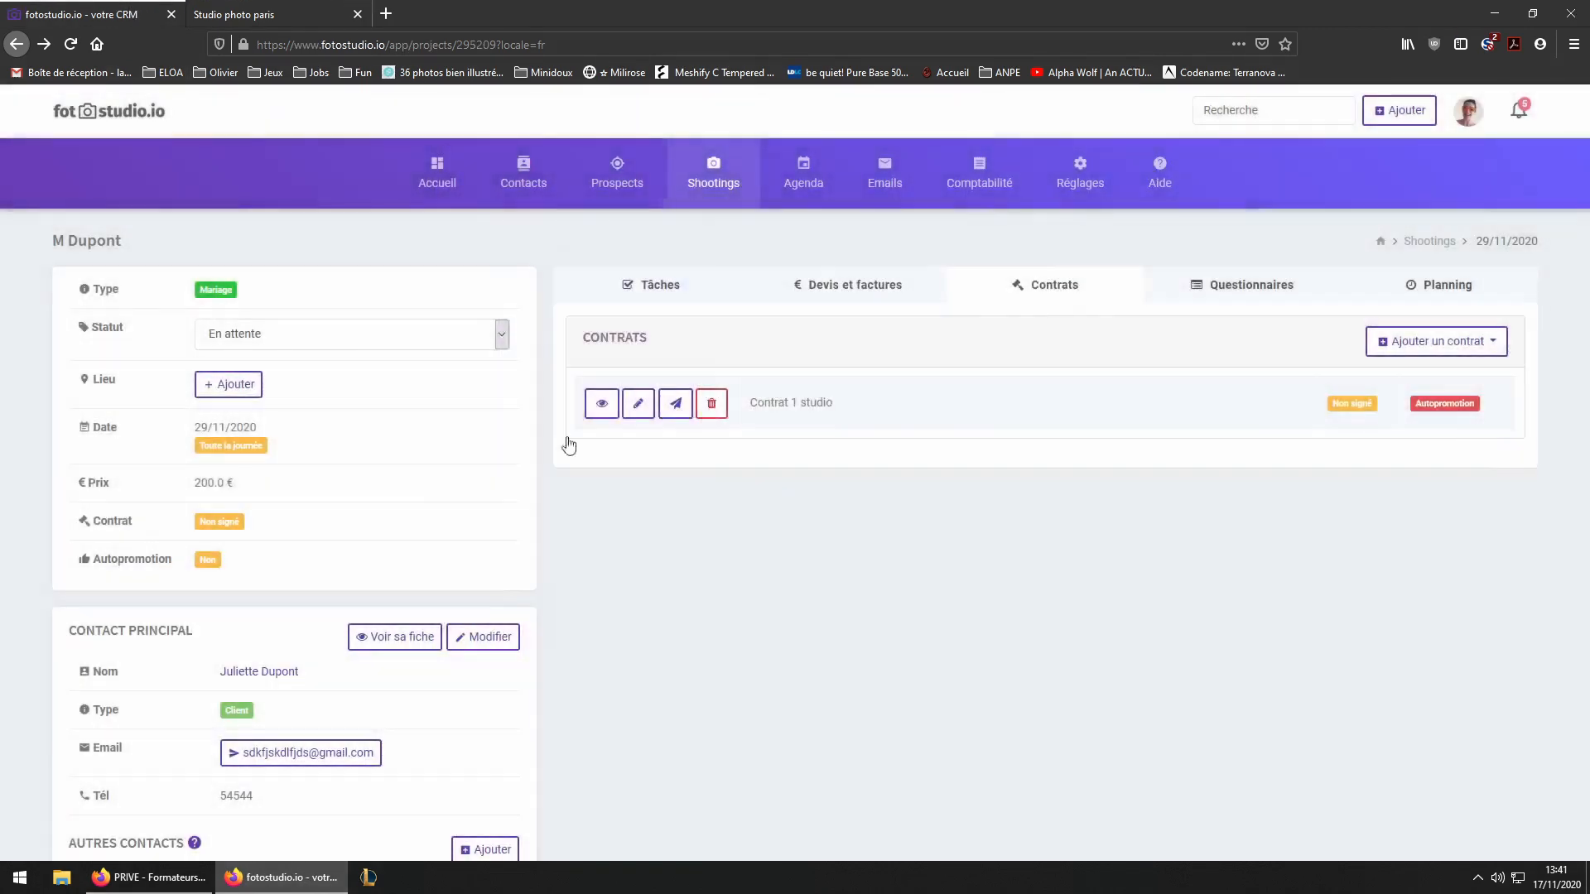
scroll(398, 507, "down", 5)
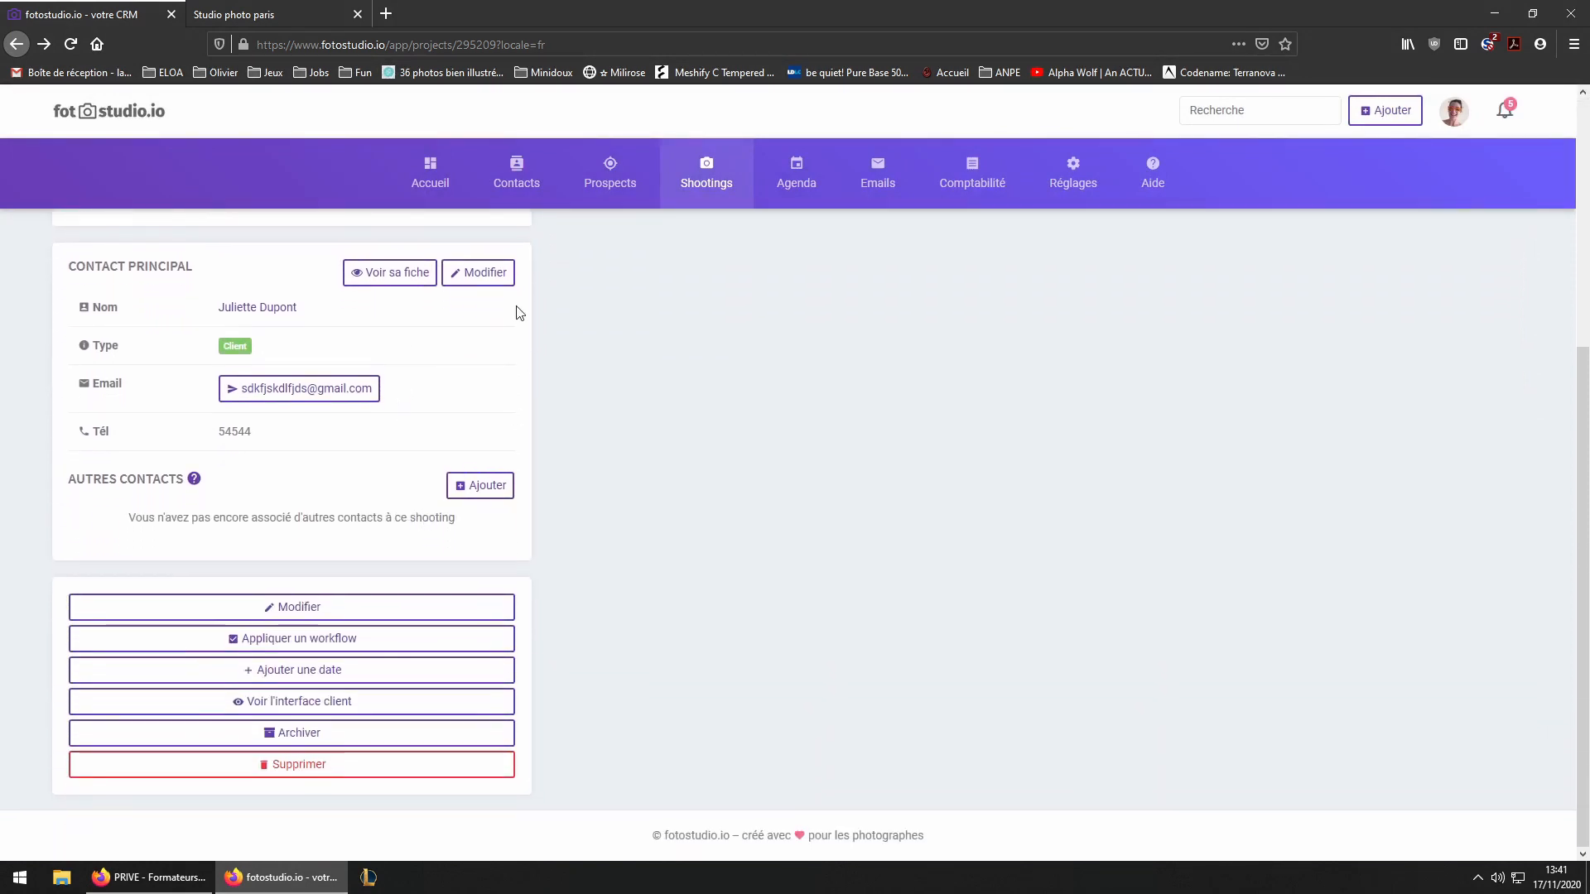
left_click(348, 644)
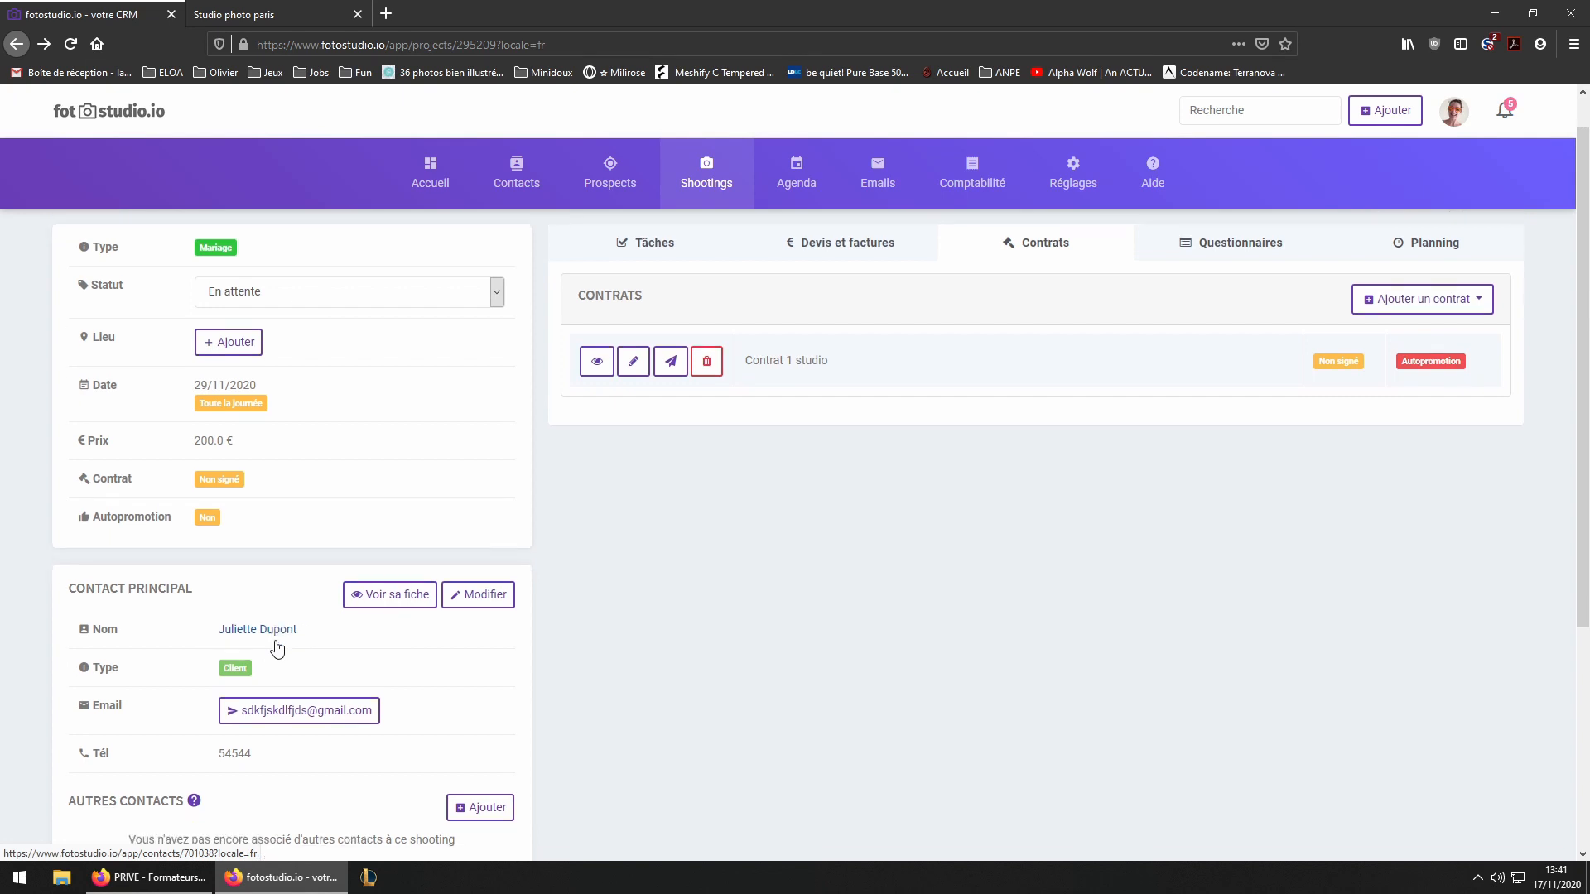
scroll(190, 719, "down", 2)
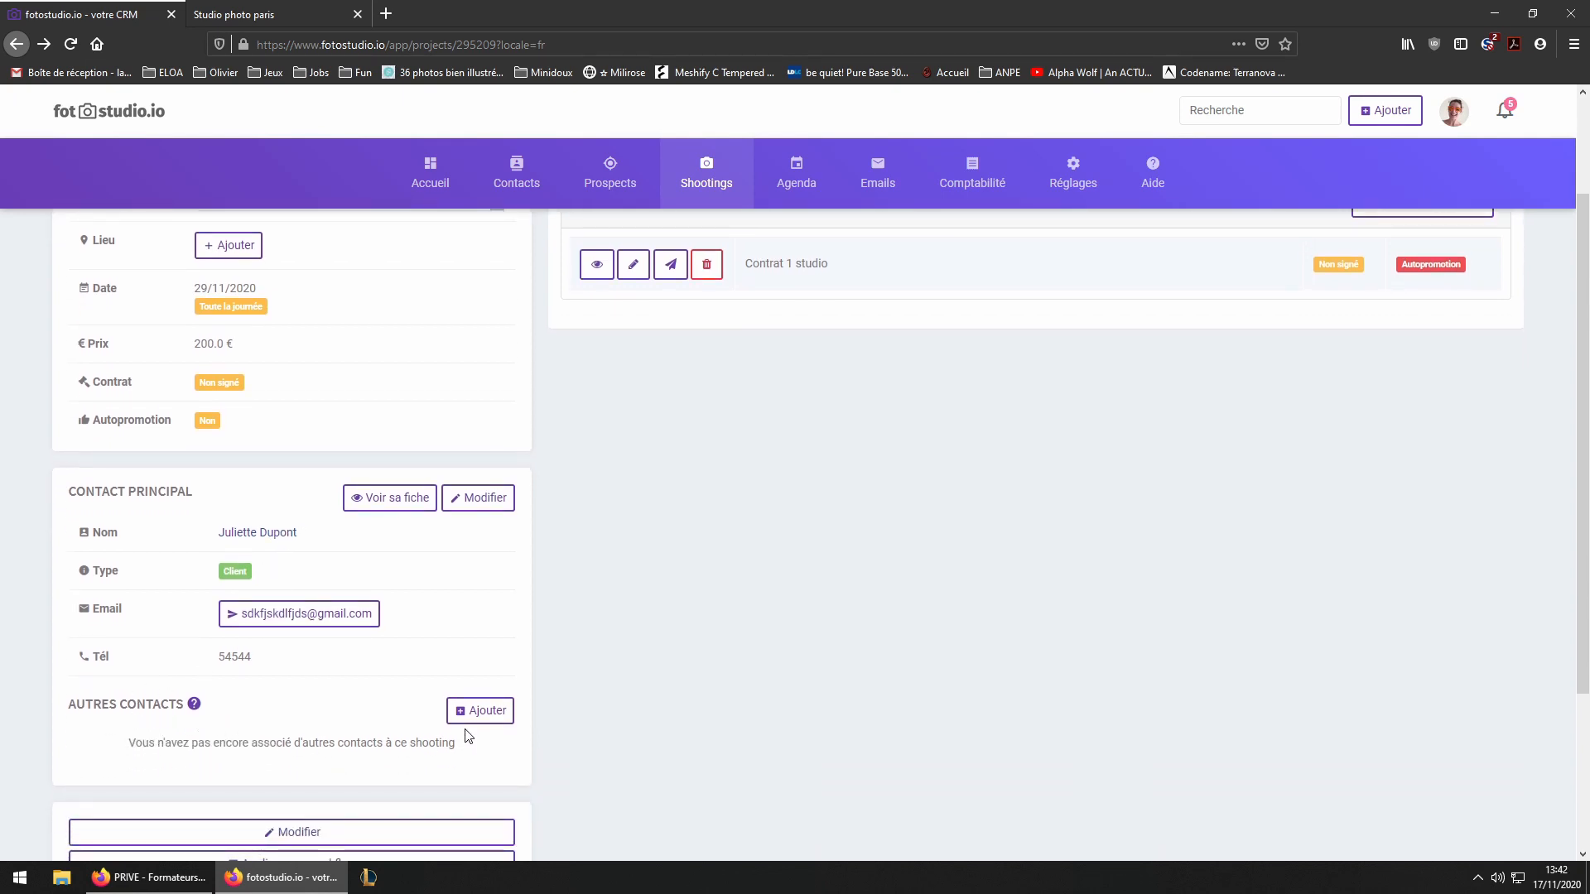
- Associate an existing contact with the shooting as an additional contact
left_click(488, 710)
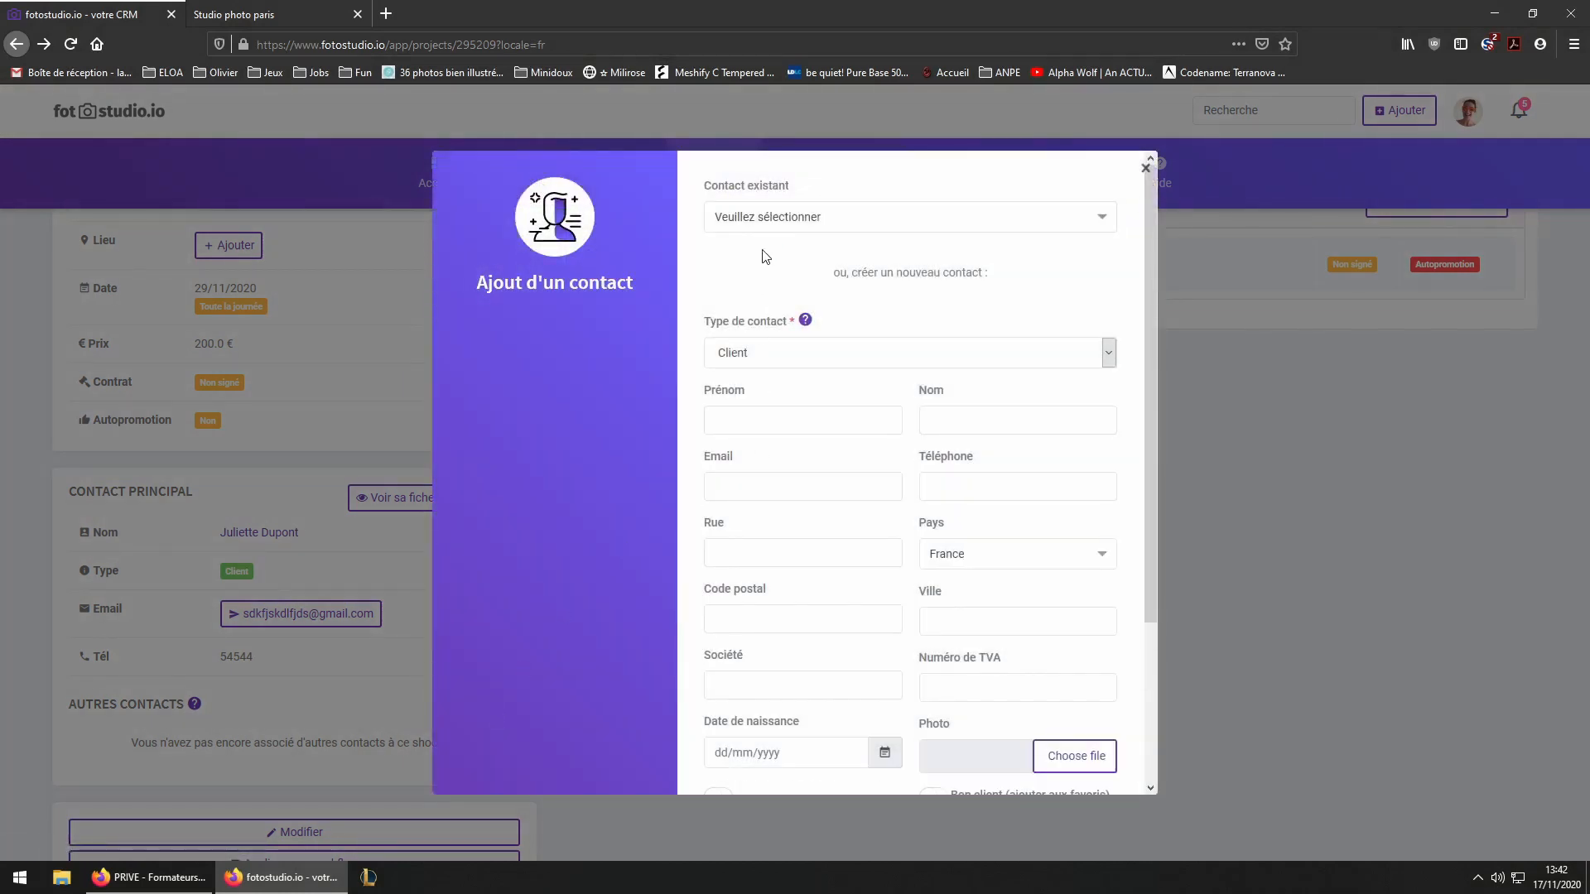
left_click(772, 217)
scroll(809, 347, "down", 2)
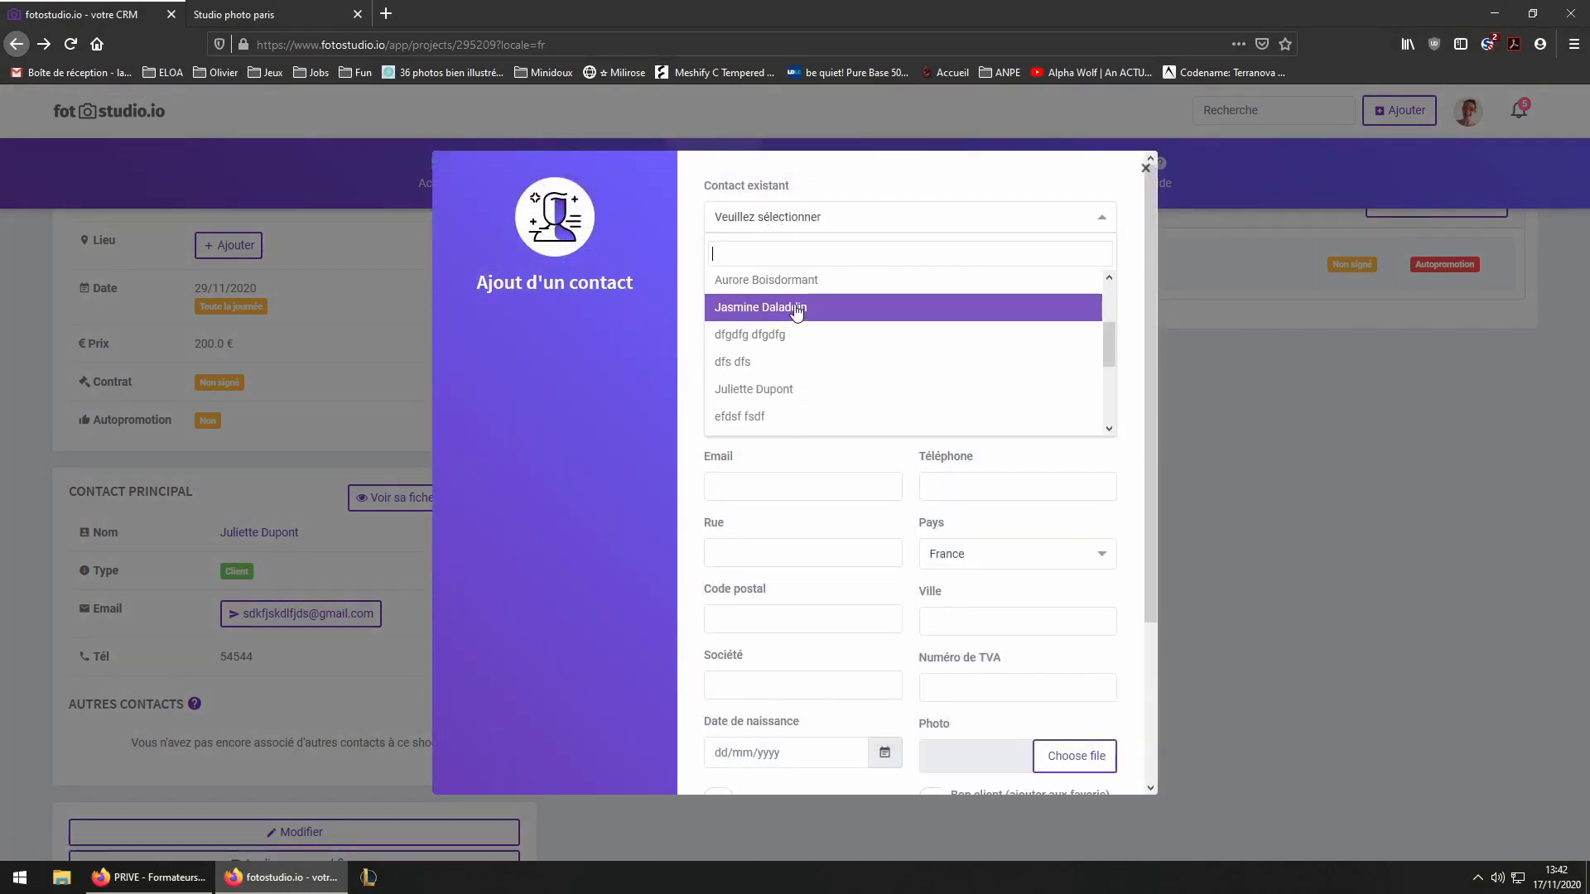
scroll(796, 310, "up", 3)
left_click(803, 366)
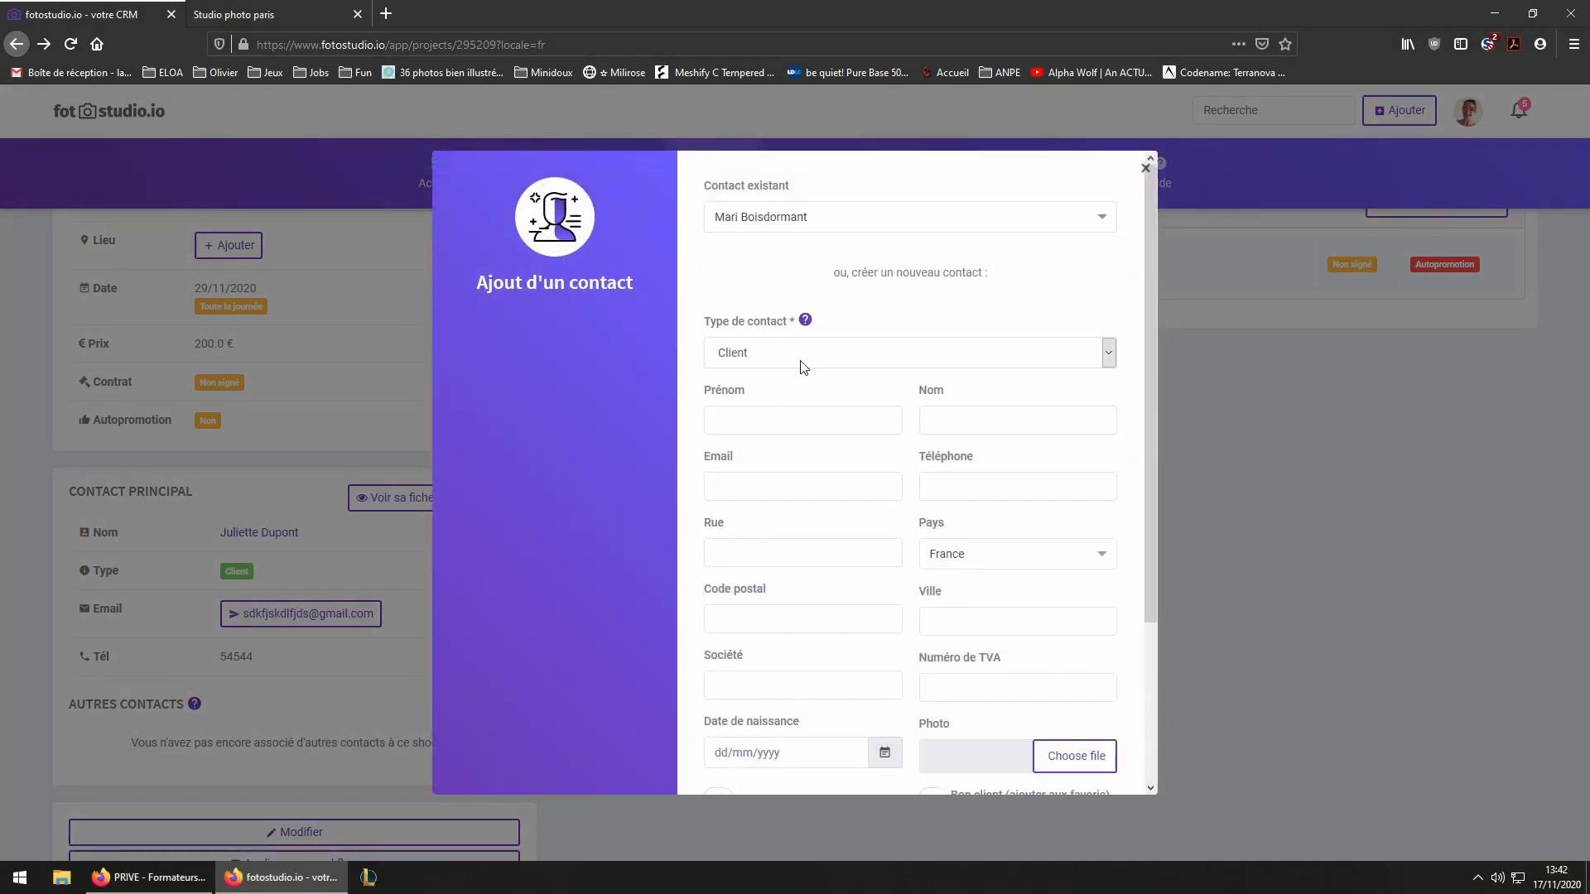
scroll(912, 634, "down", 3)
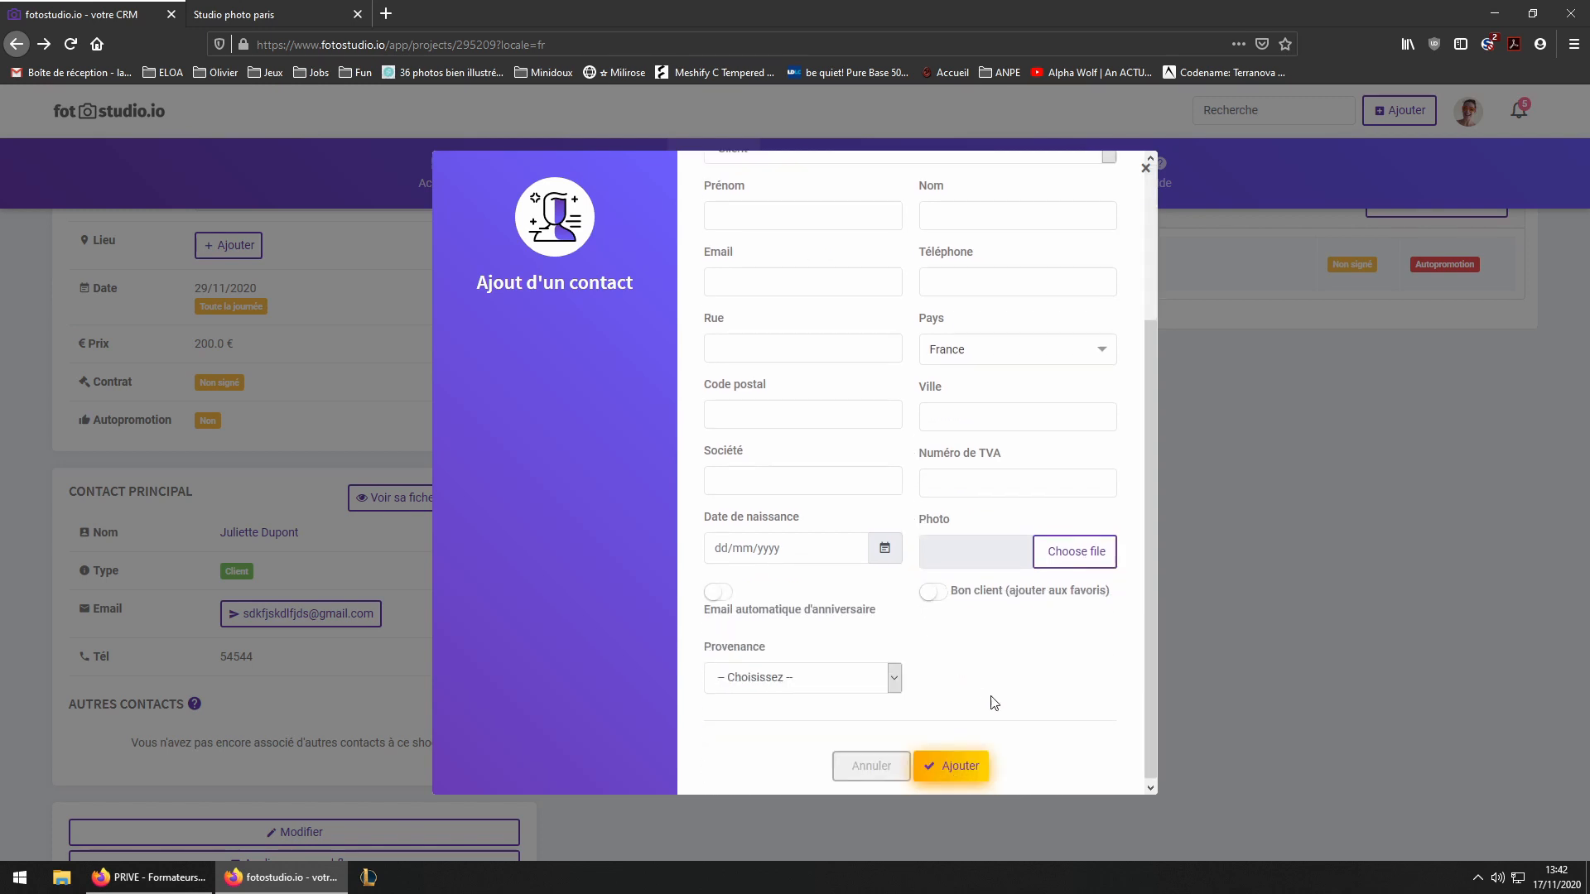
left_click(952, 761)
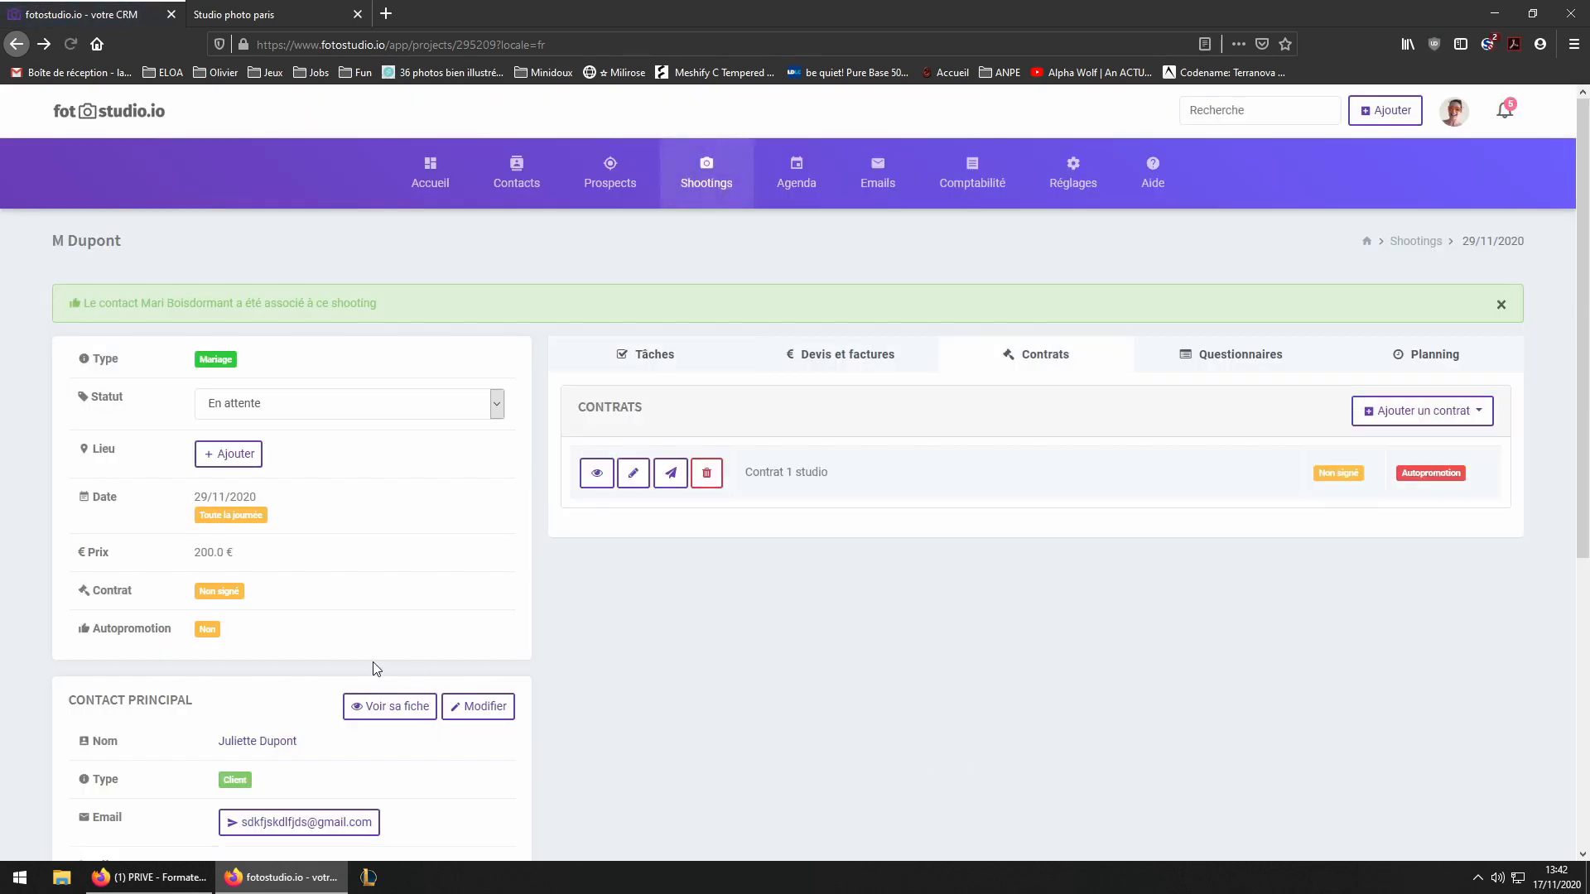
- Set the shooting's additional contact to be included in the contract
scroll(365, 654, "down", 3)
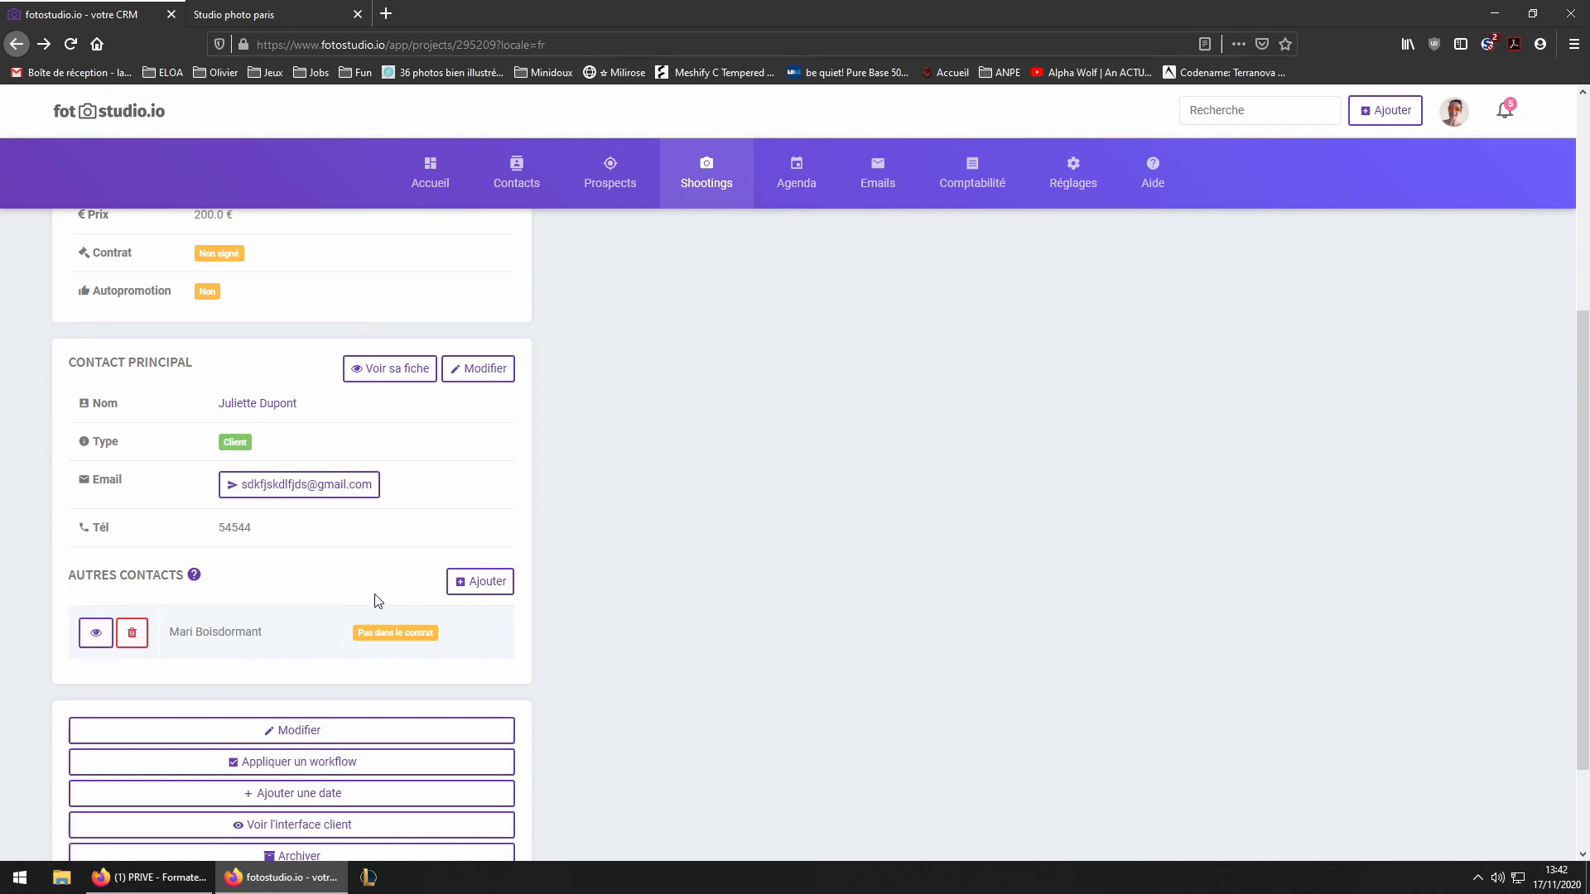
scroll(220, 604, "up", 3)
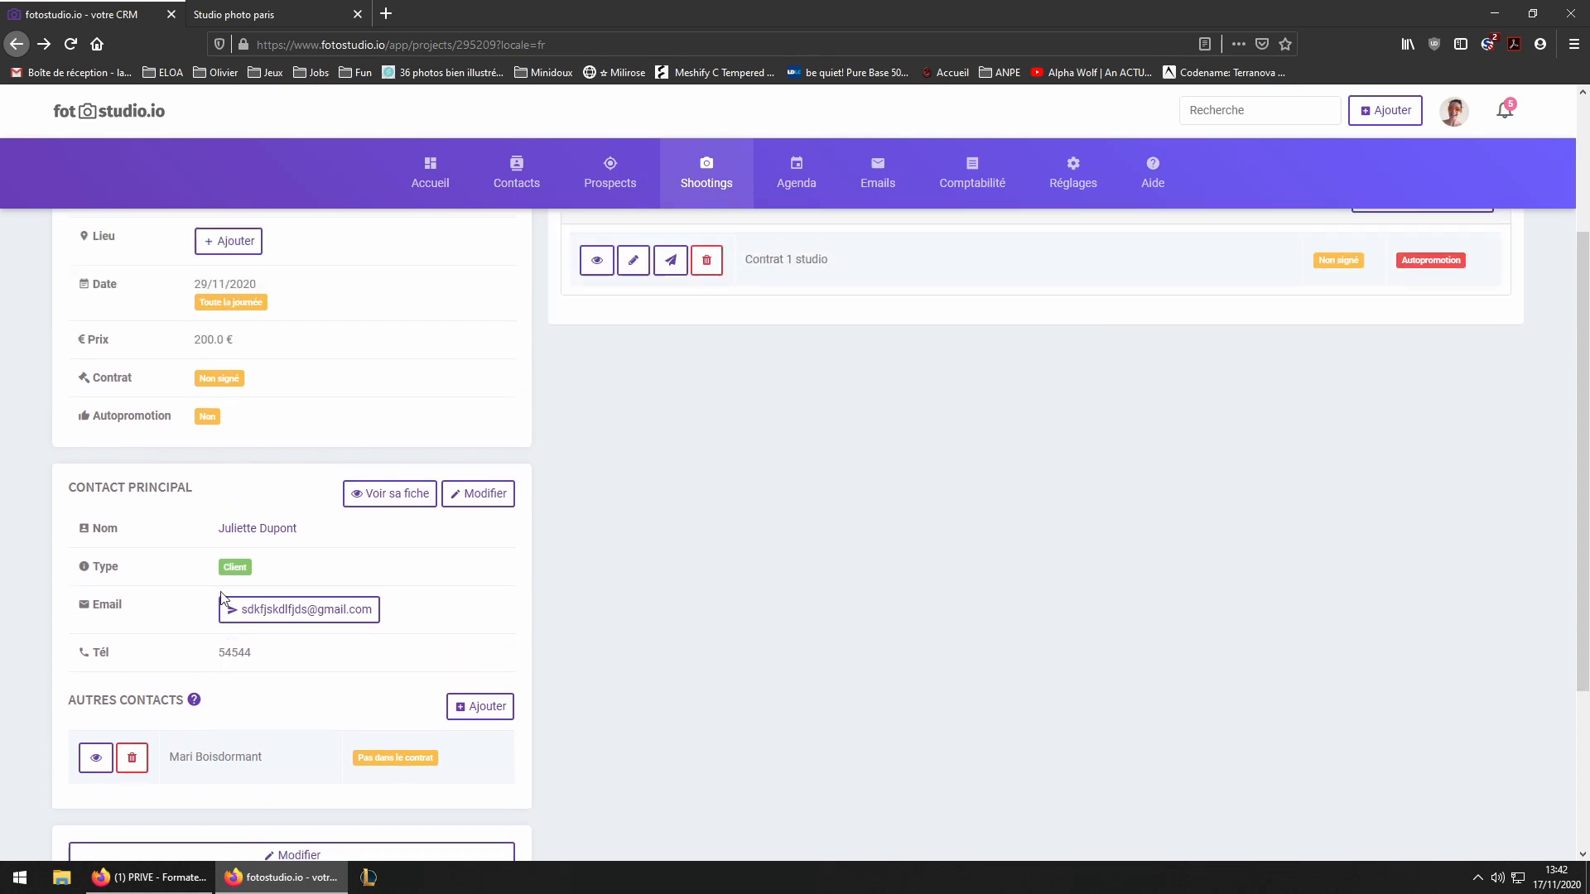
scroll(317, 637, "down", 3)
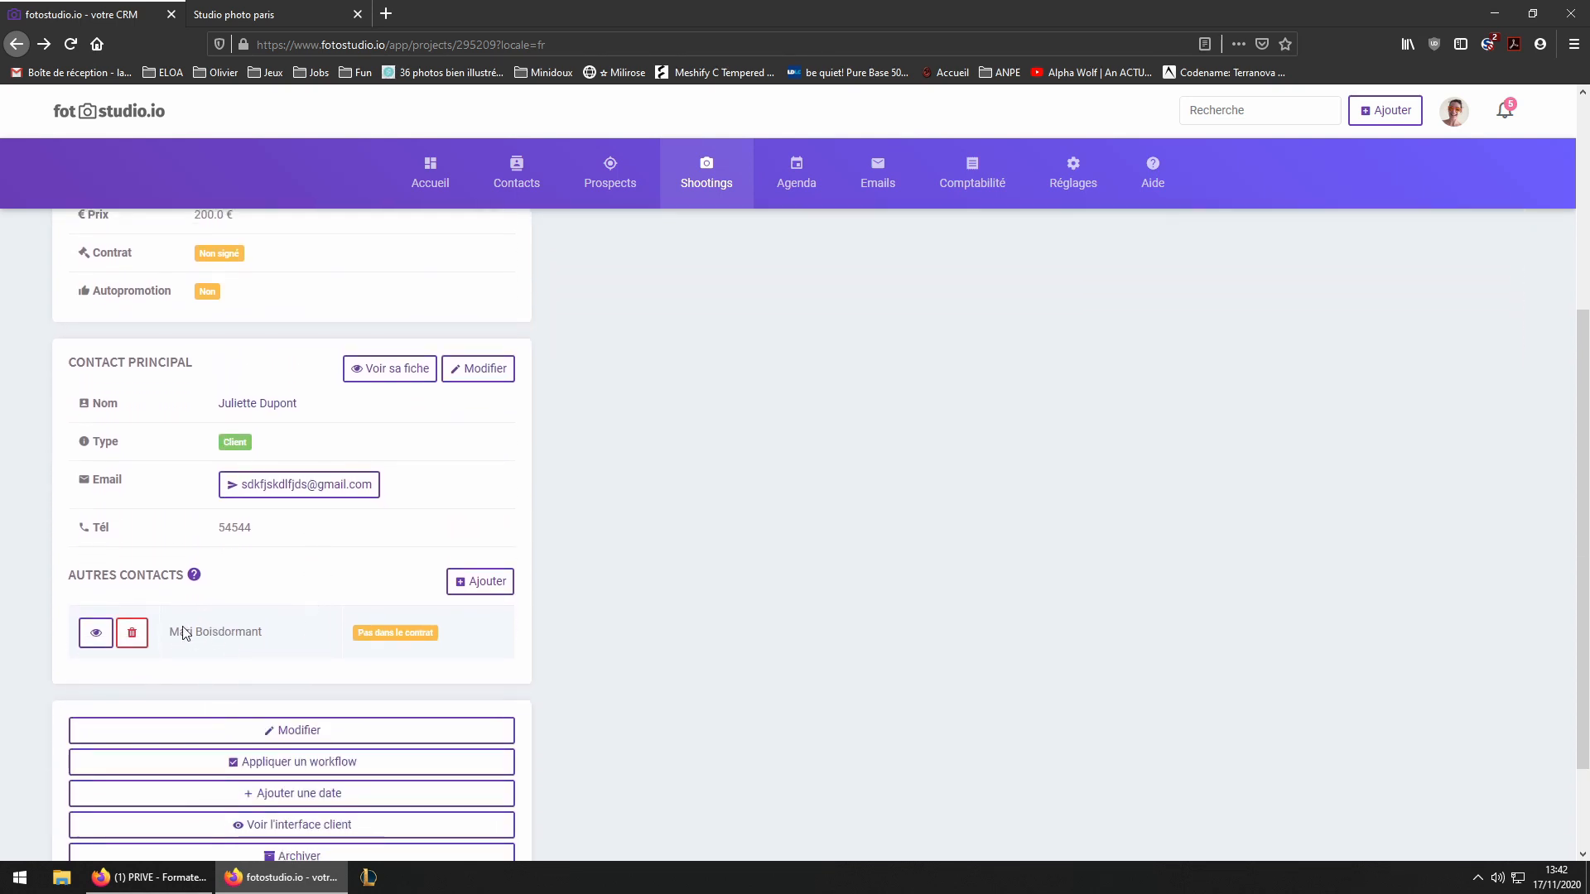
scroll(273, 643, "up", 5)
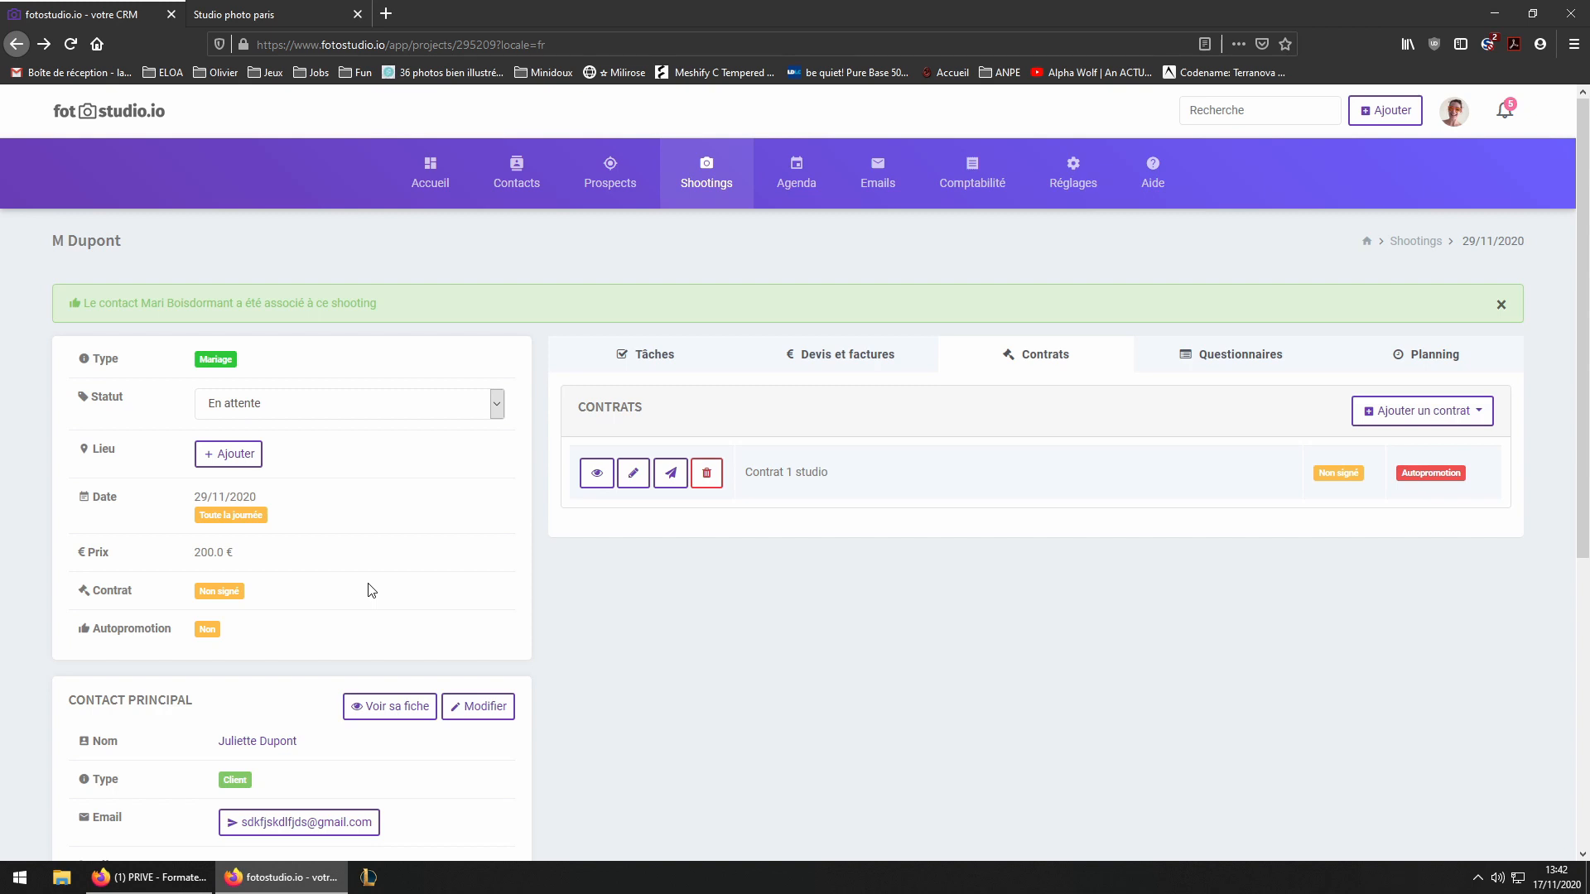
scroll(369, 590, "down", 5)
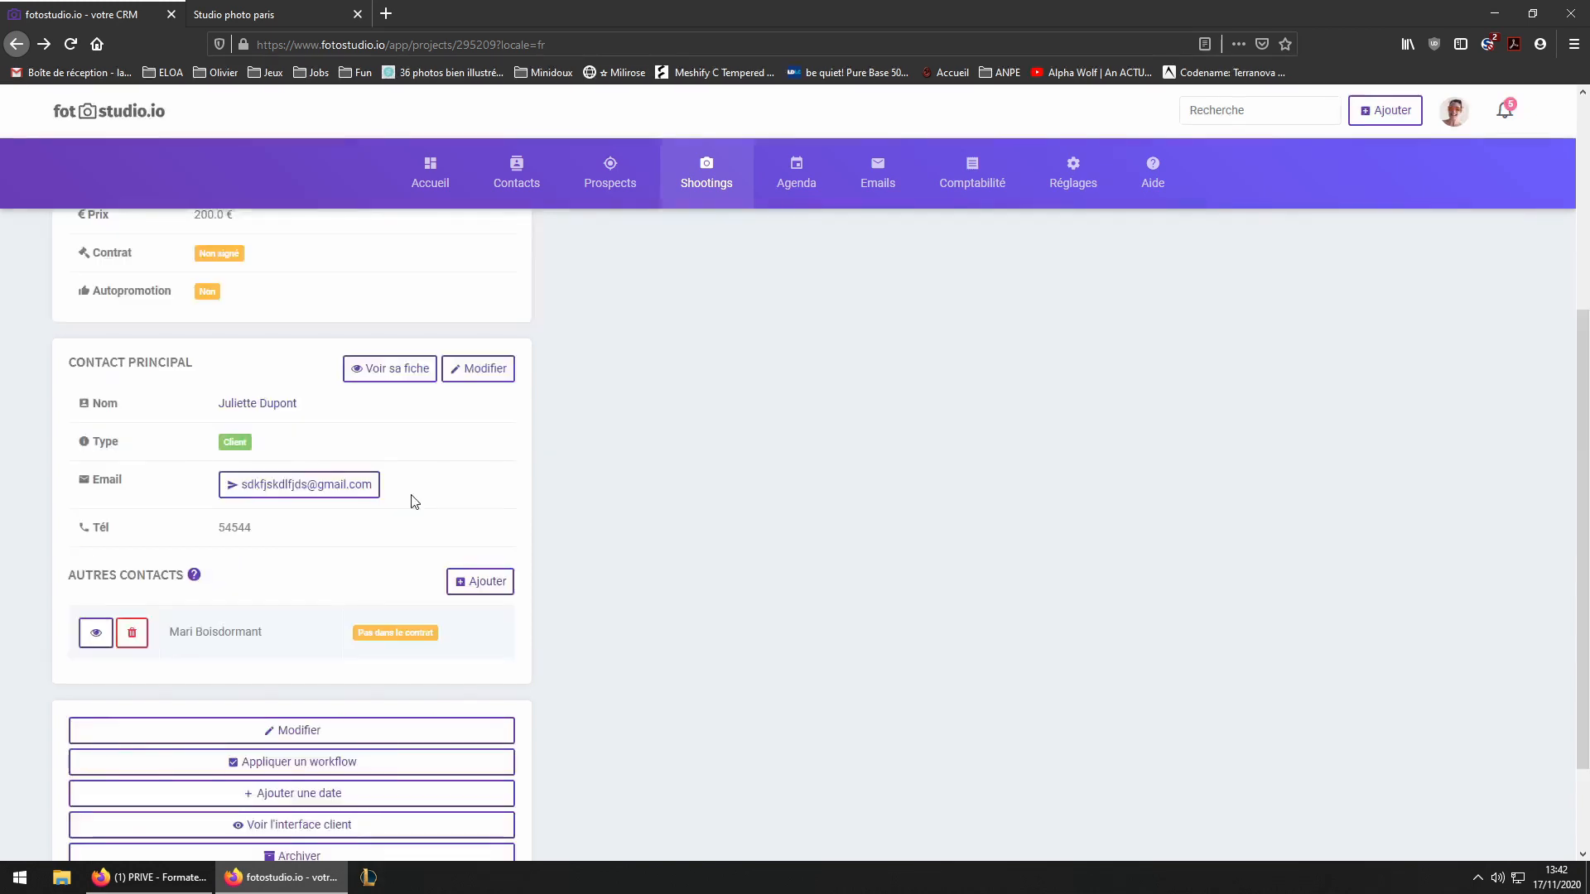
scroll(404, 570, "down", 2)
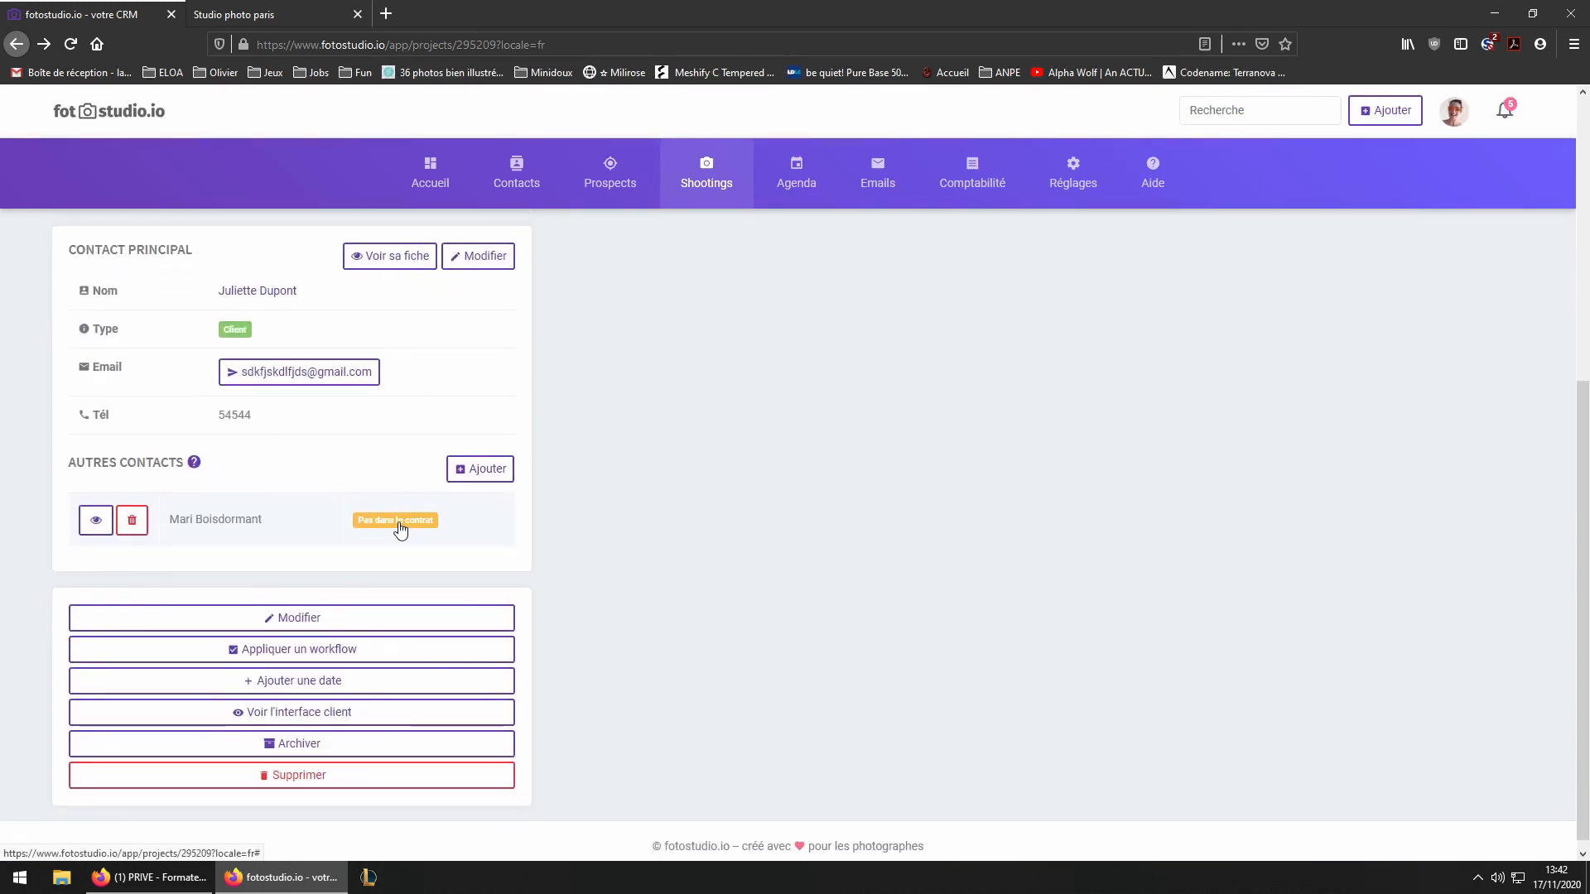
left_click(399, 521)
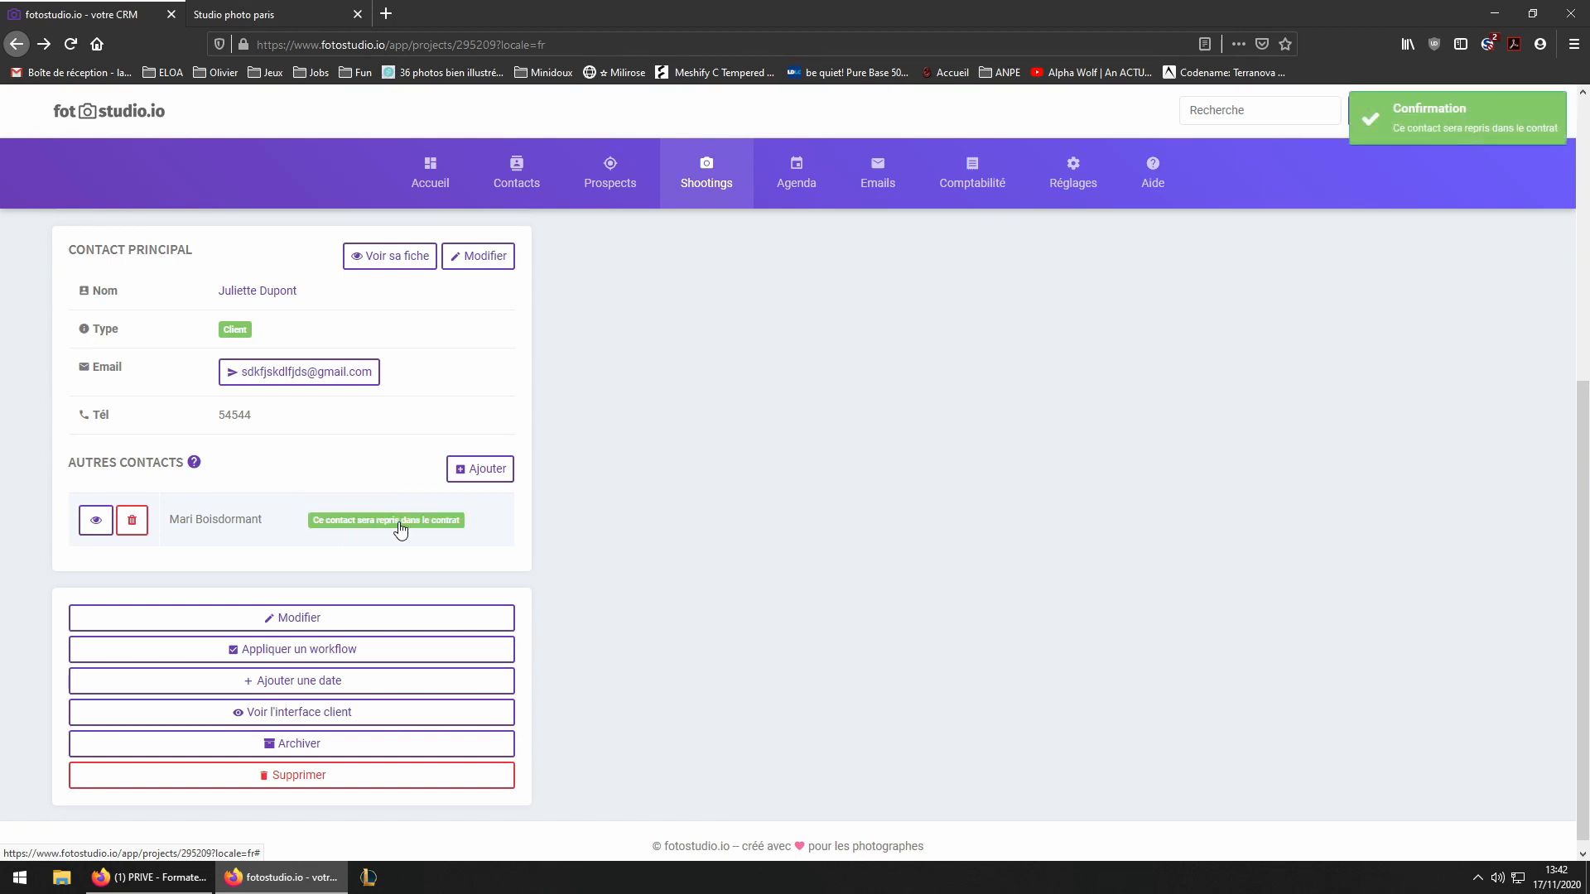
- Switch back to the open client contract page and check its client details and remaining text for the additional contact
key("ctrl+Tab")
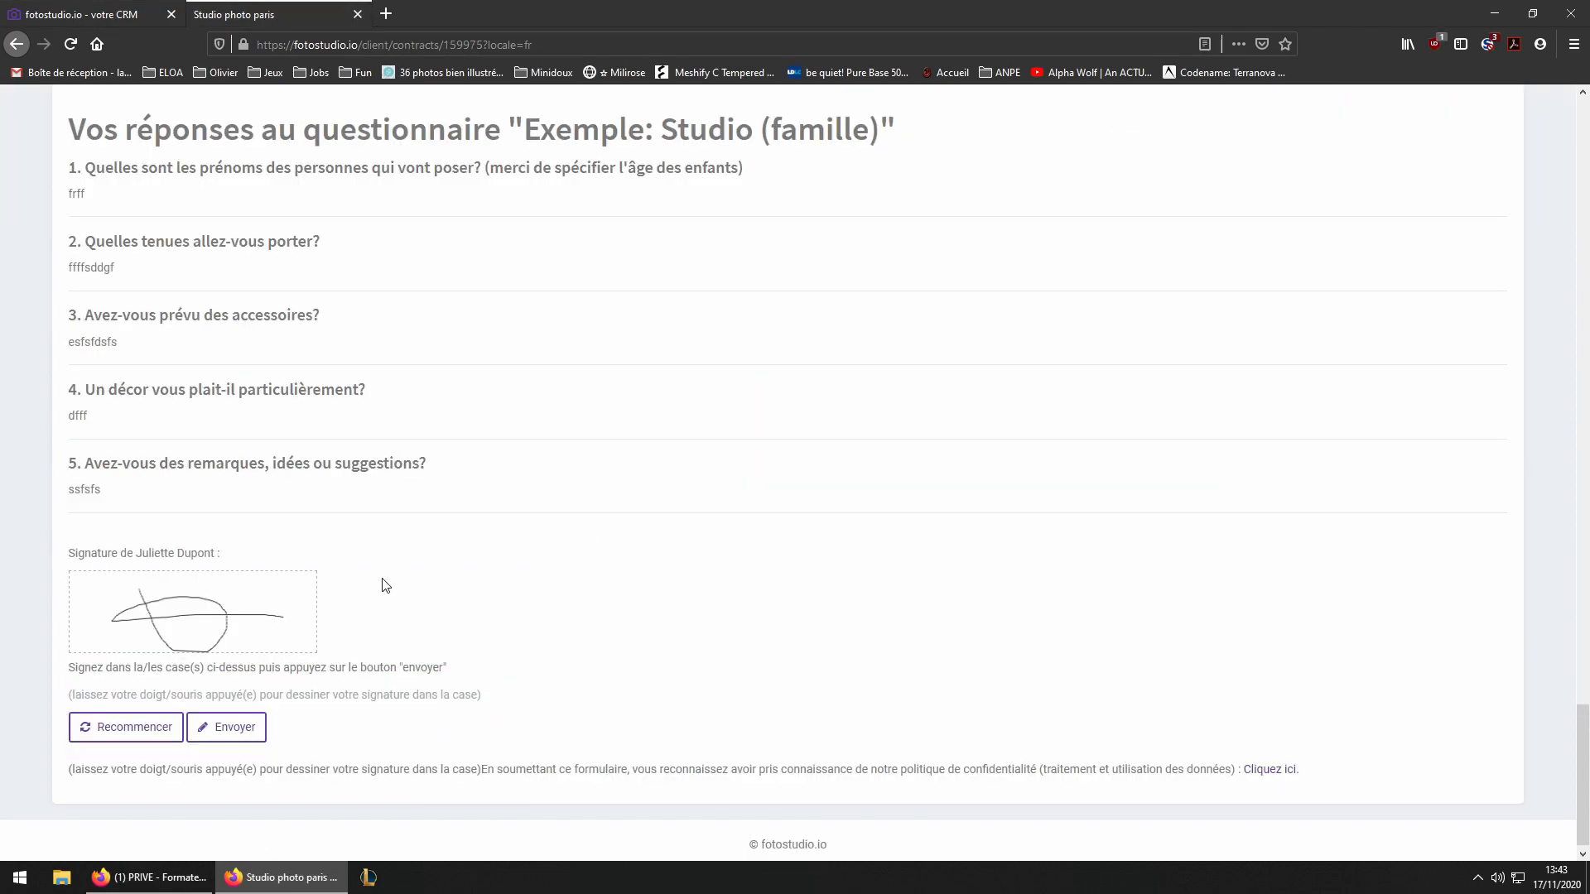
scroll(551, 626, "up", 10)
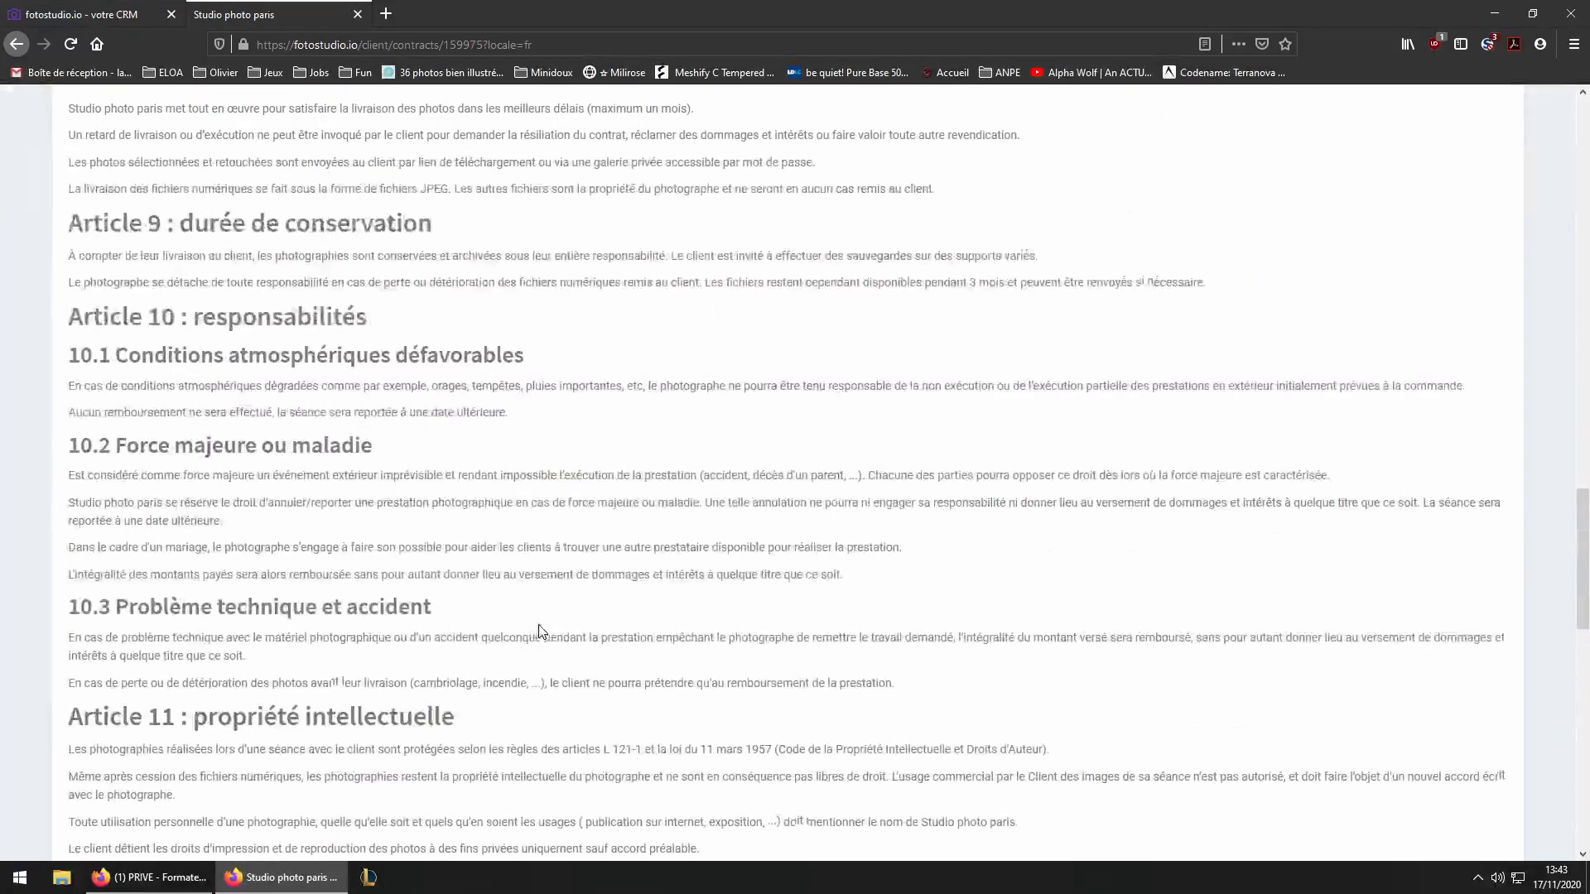
scroll(538, 631, "up", 15)
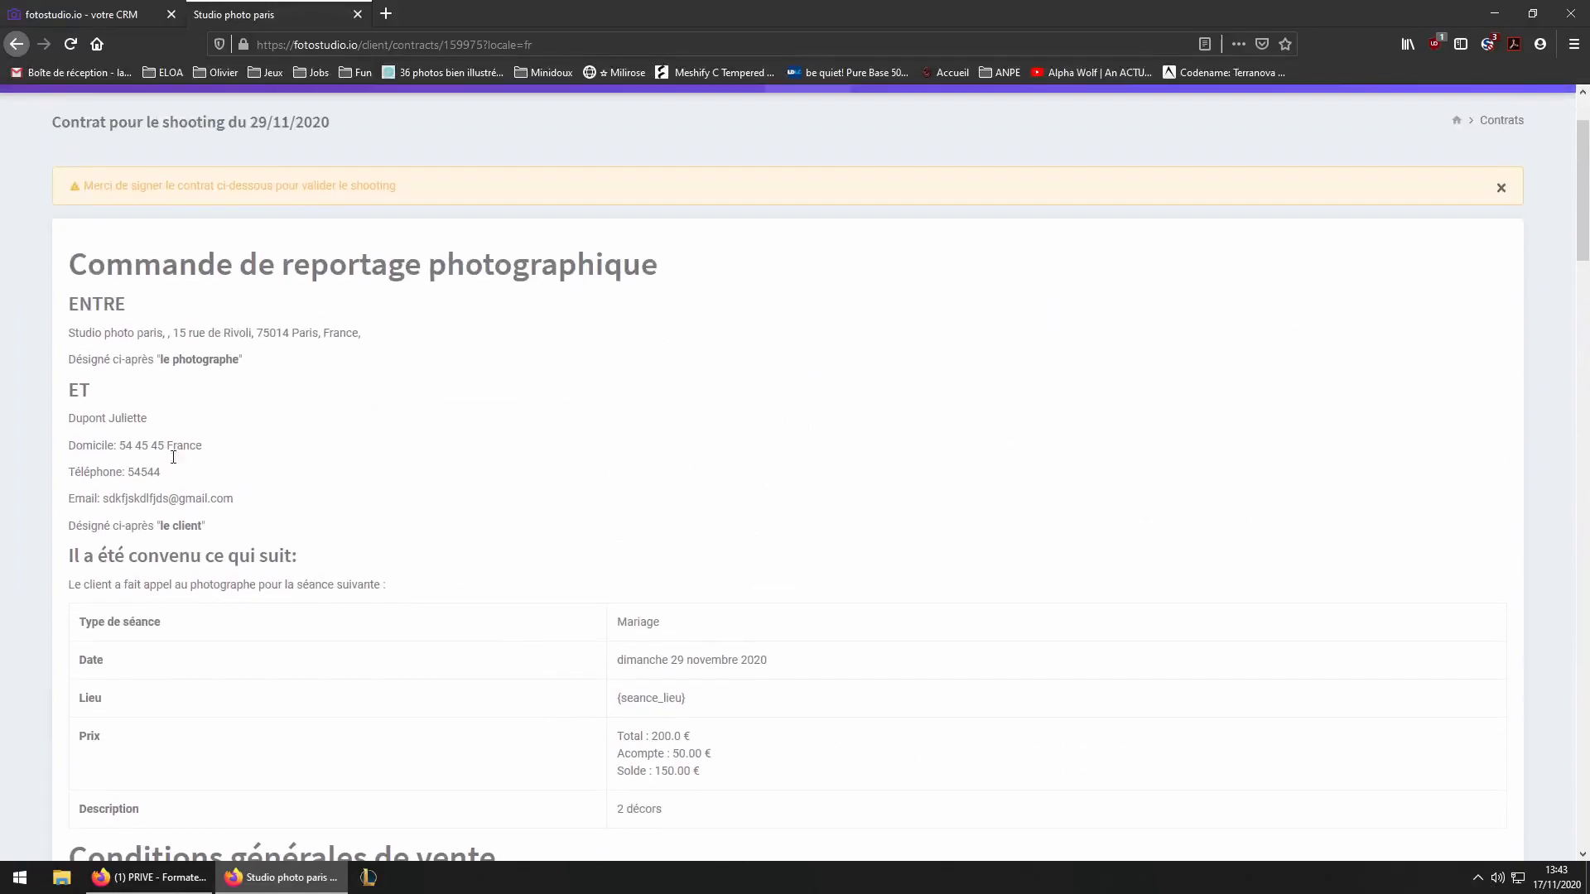
scroll(242, 472, "down", 15)
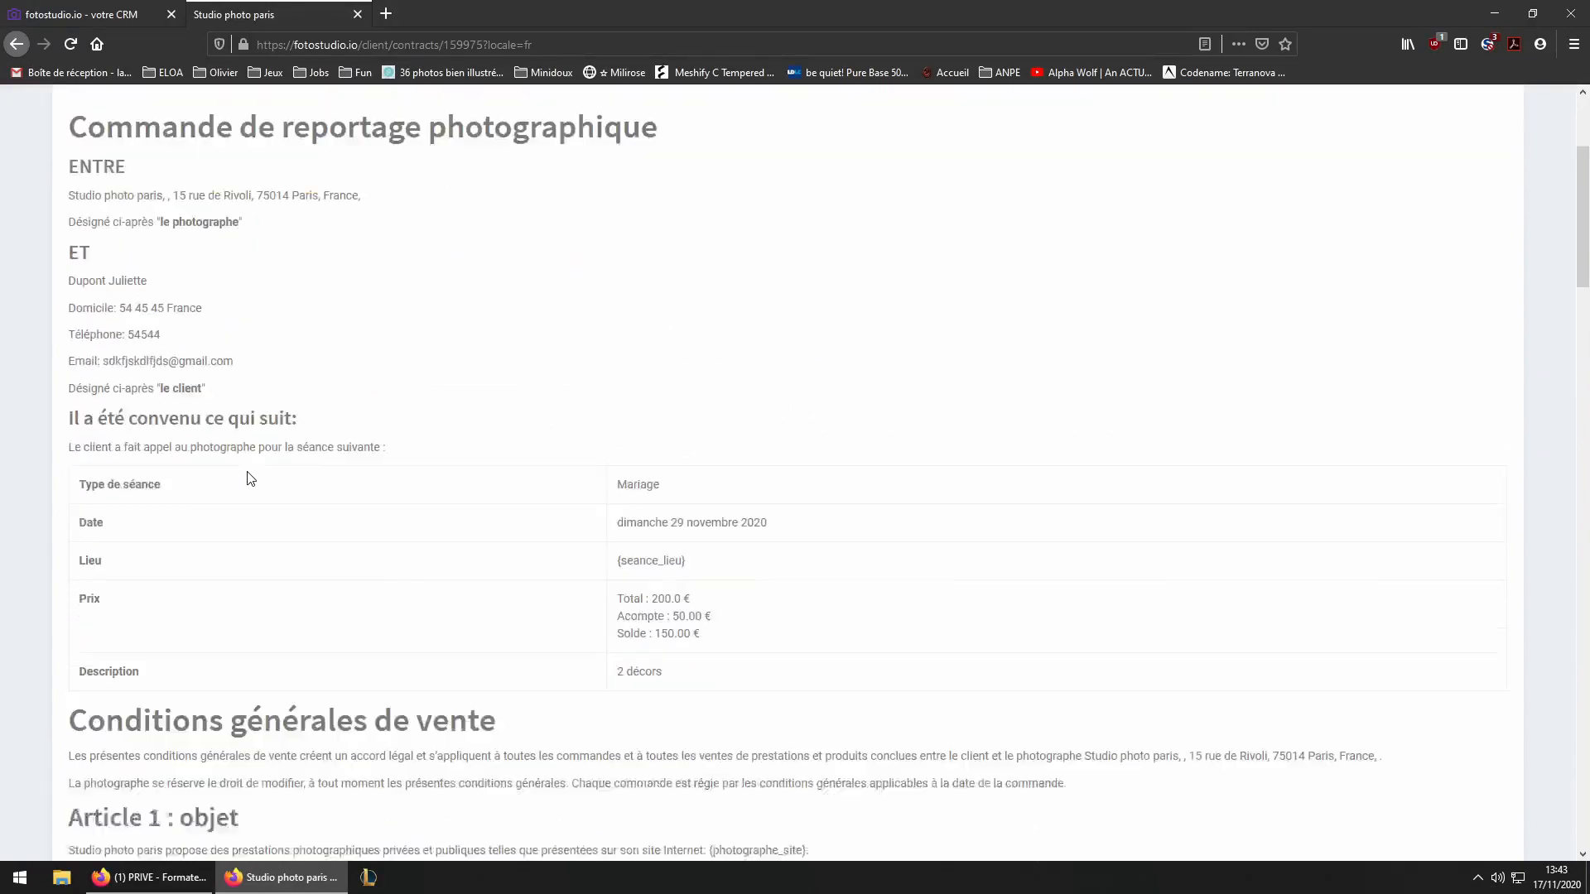
scroll(352, 524, "down", 10)
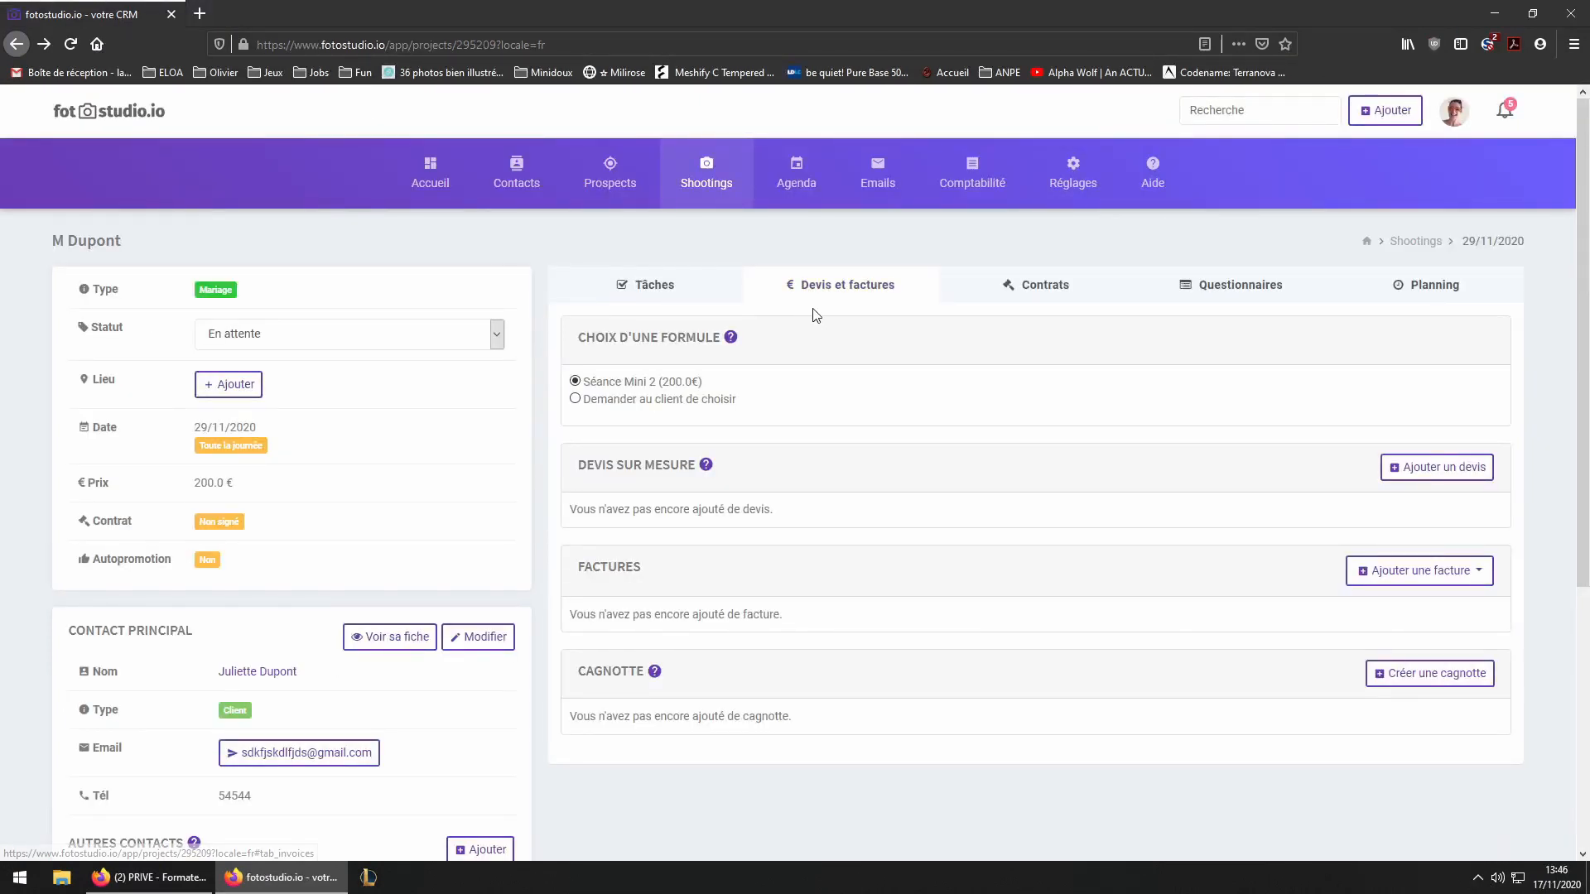
- Prepare the email for "Contrat 1 studio" from the shooting's contracts again and open its client contract link in a new browser tab
left_click(1044, 292)
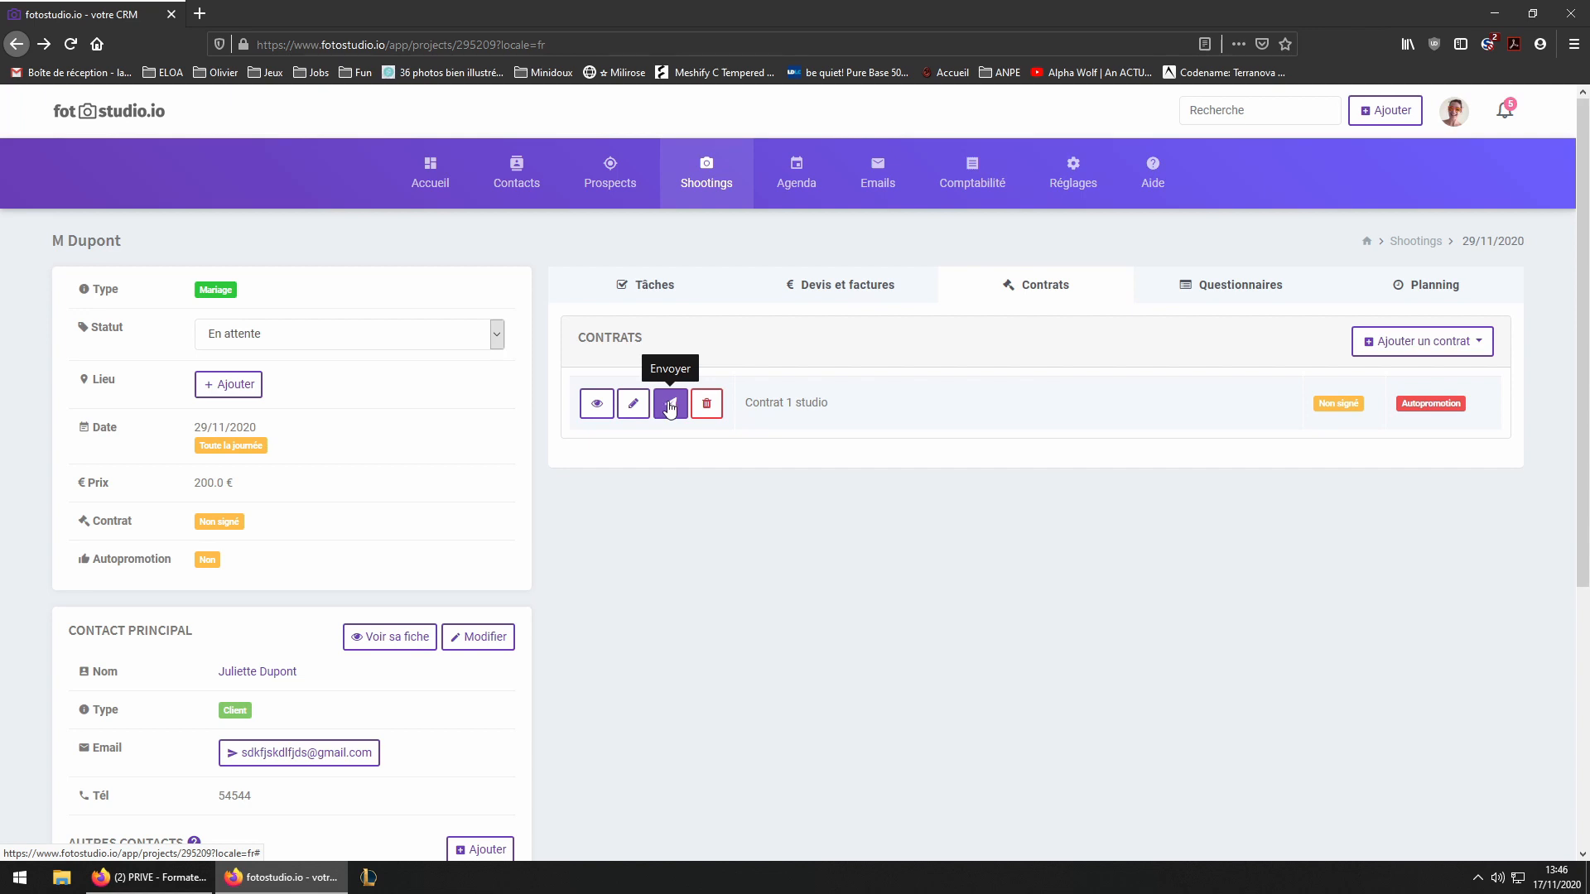
scroll(585, 528, "down", 4)
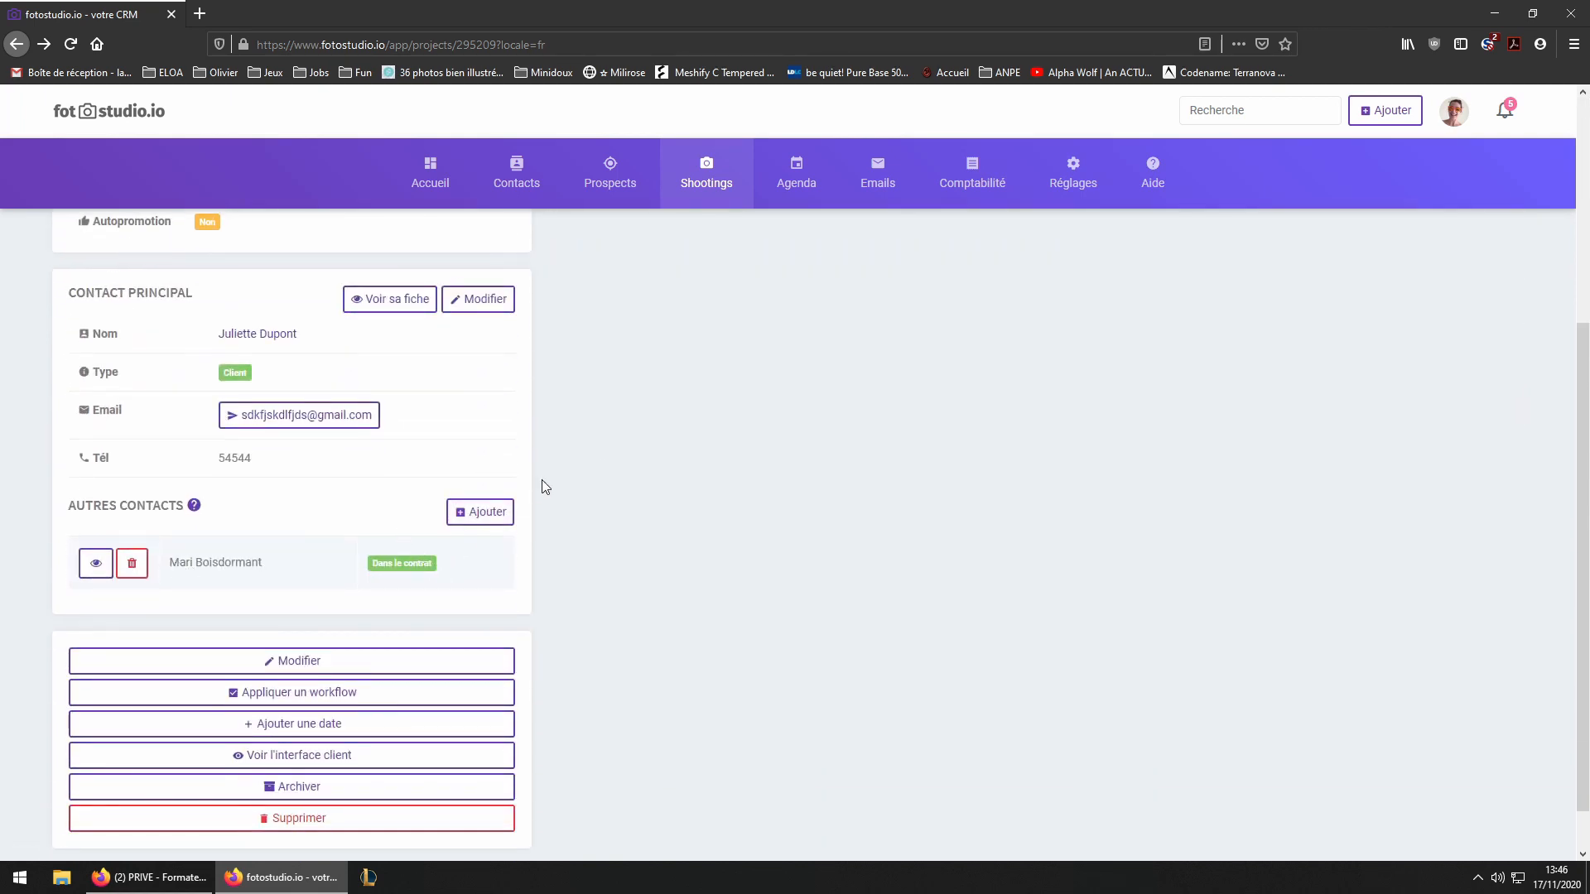
scroll(546, 486, "up", 4)
left_click(675, 404)
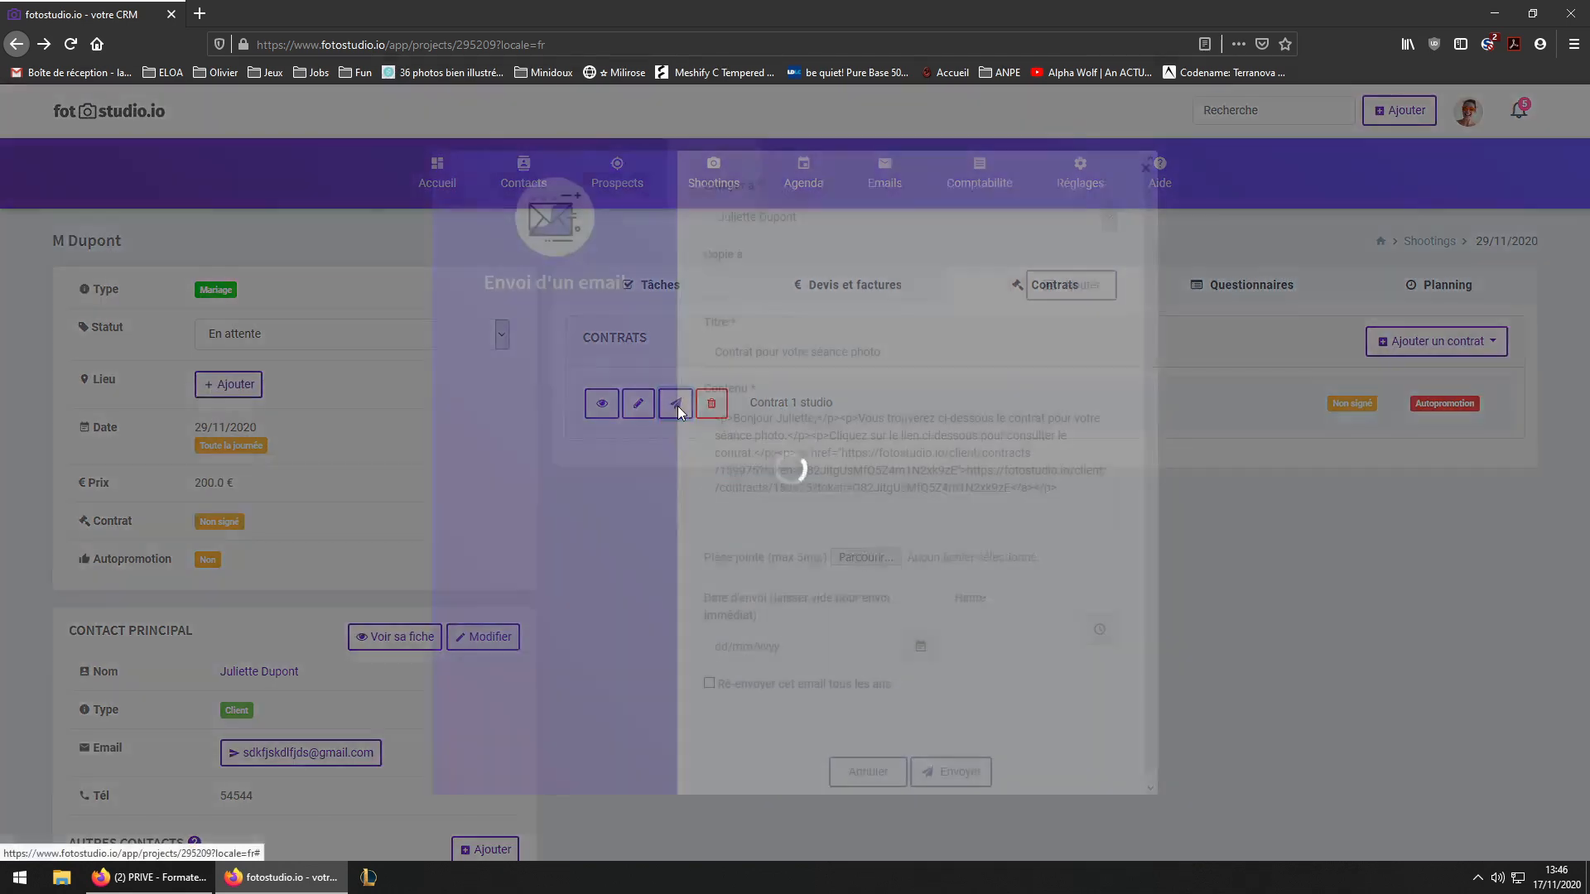
right_click(760, 569)
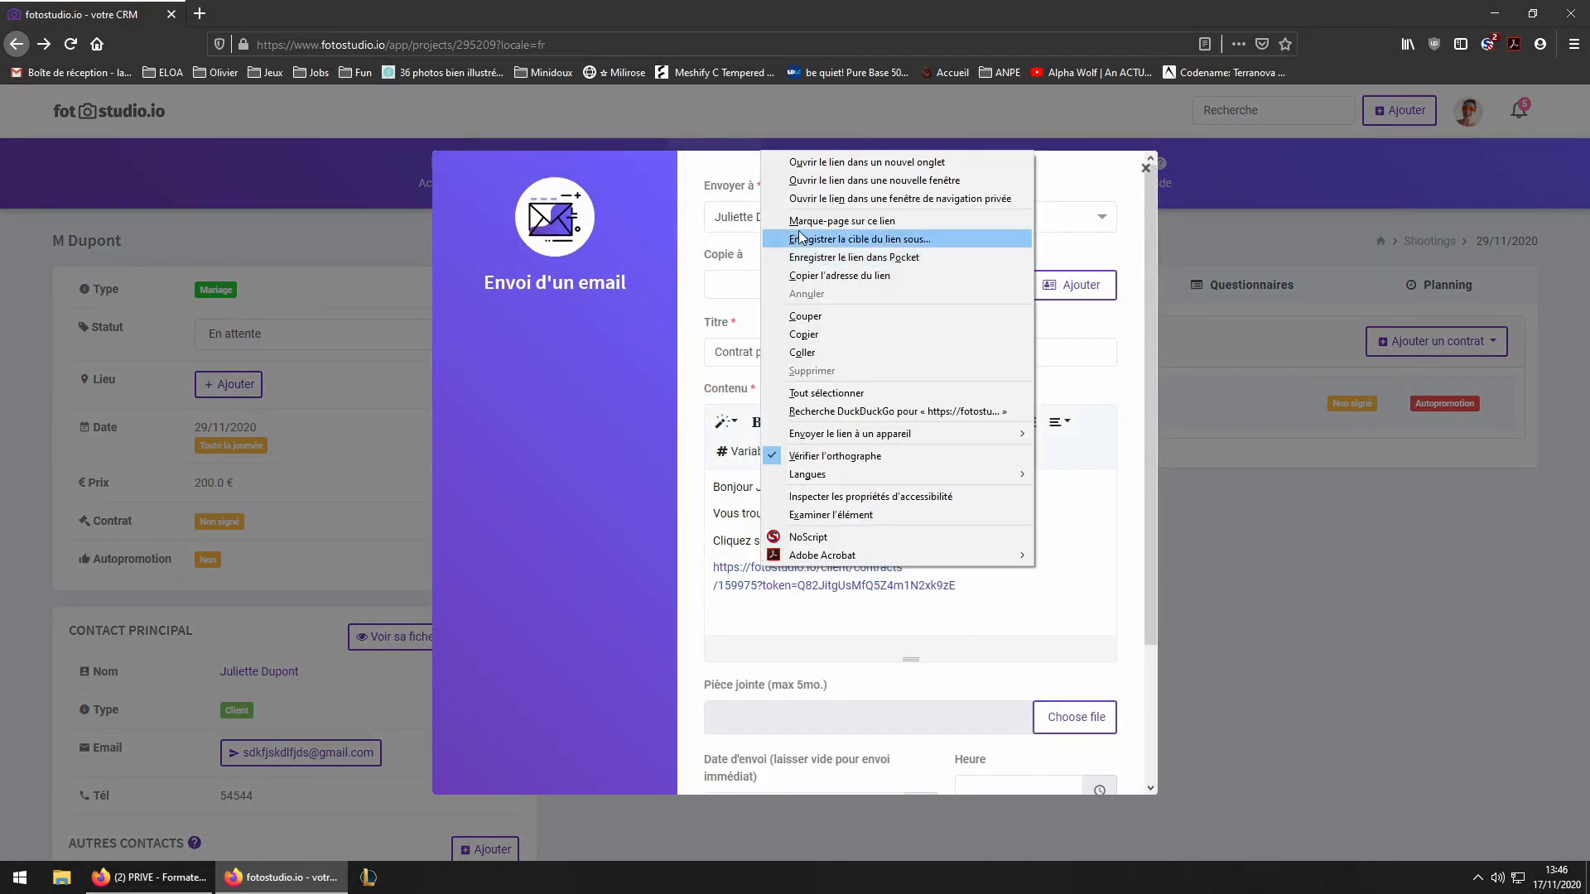
left_click(816, 163)
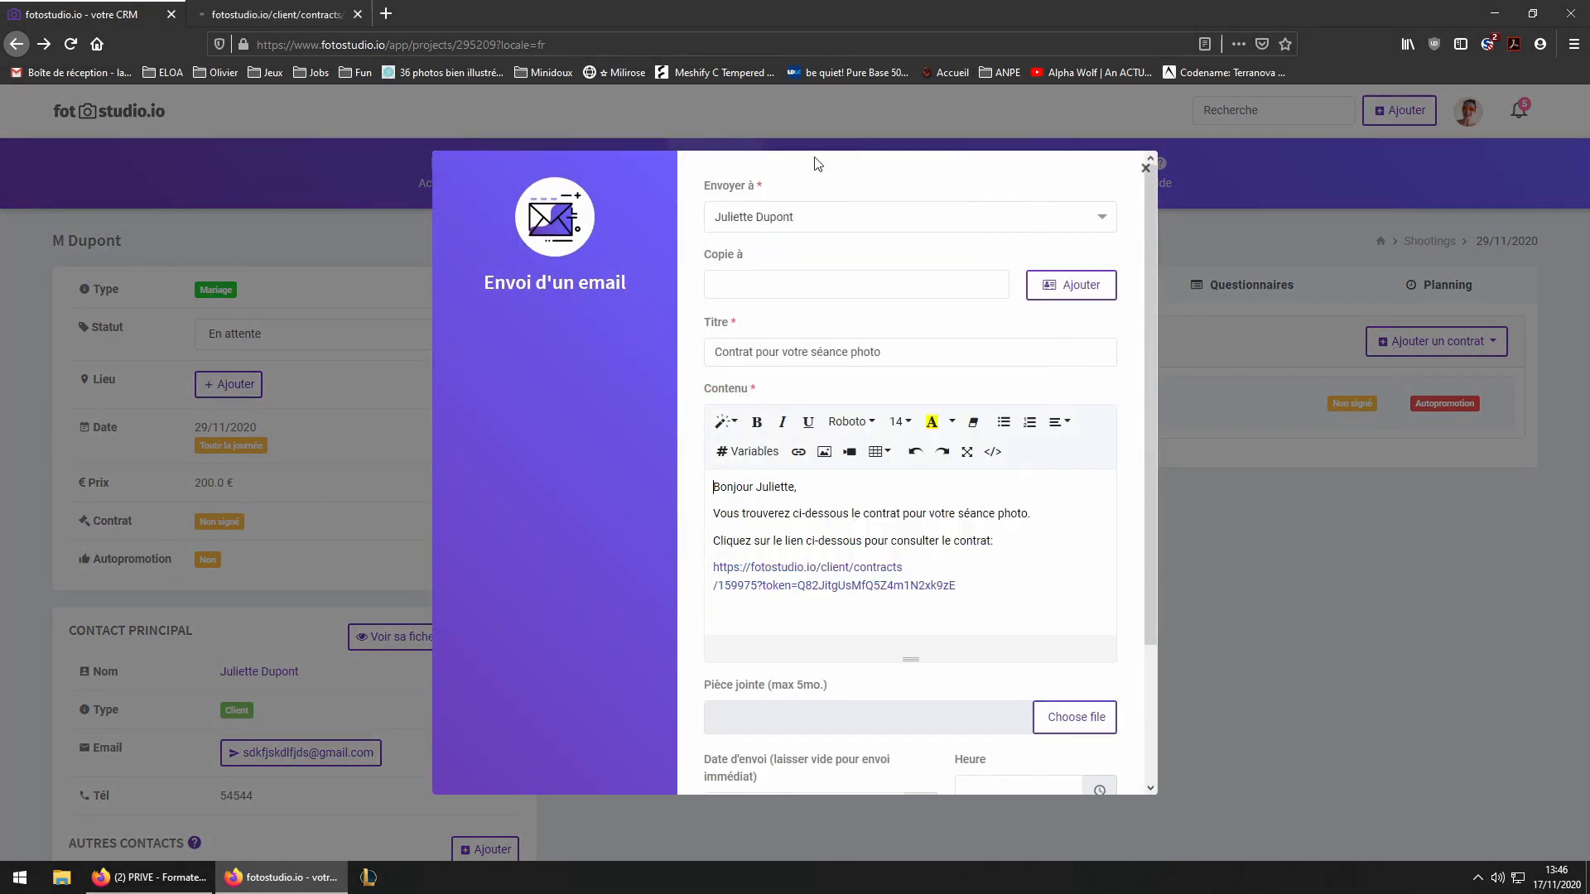
- Switch to the newly opened client contract page and draw a sample signature in each of the two signature boxes
left_click(289, 12)
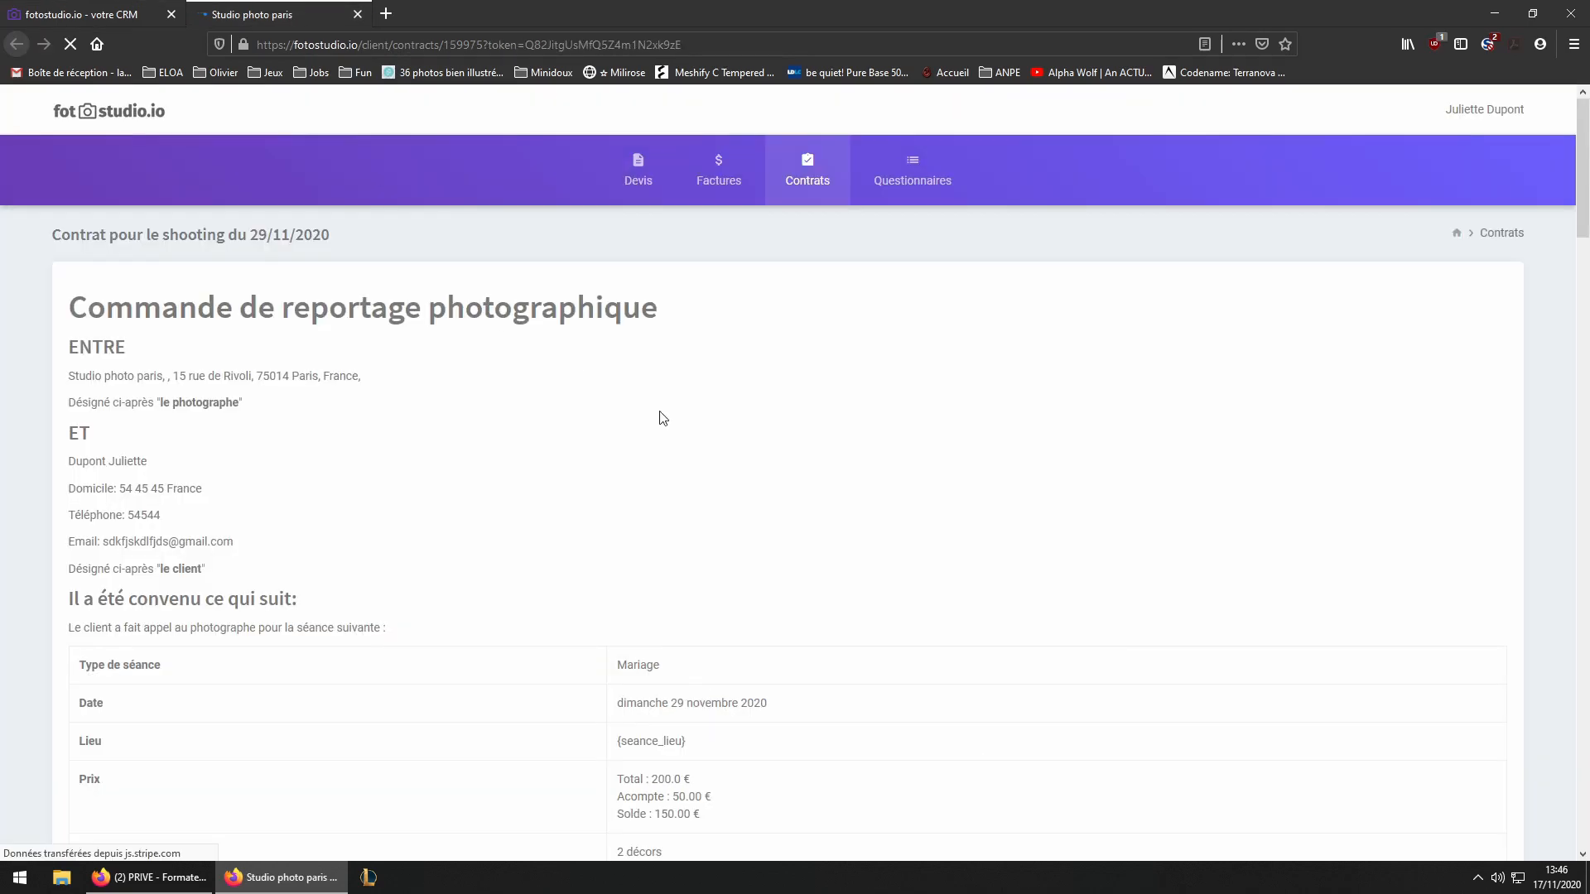
scroll(549, 522, "down", 8)
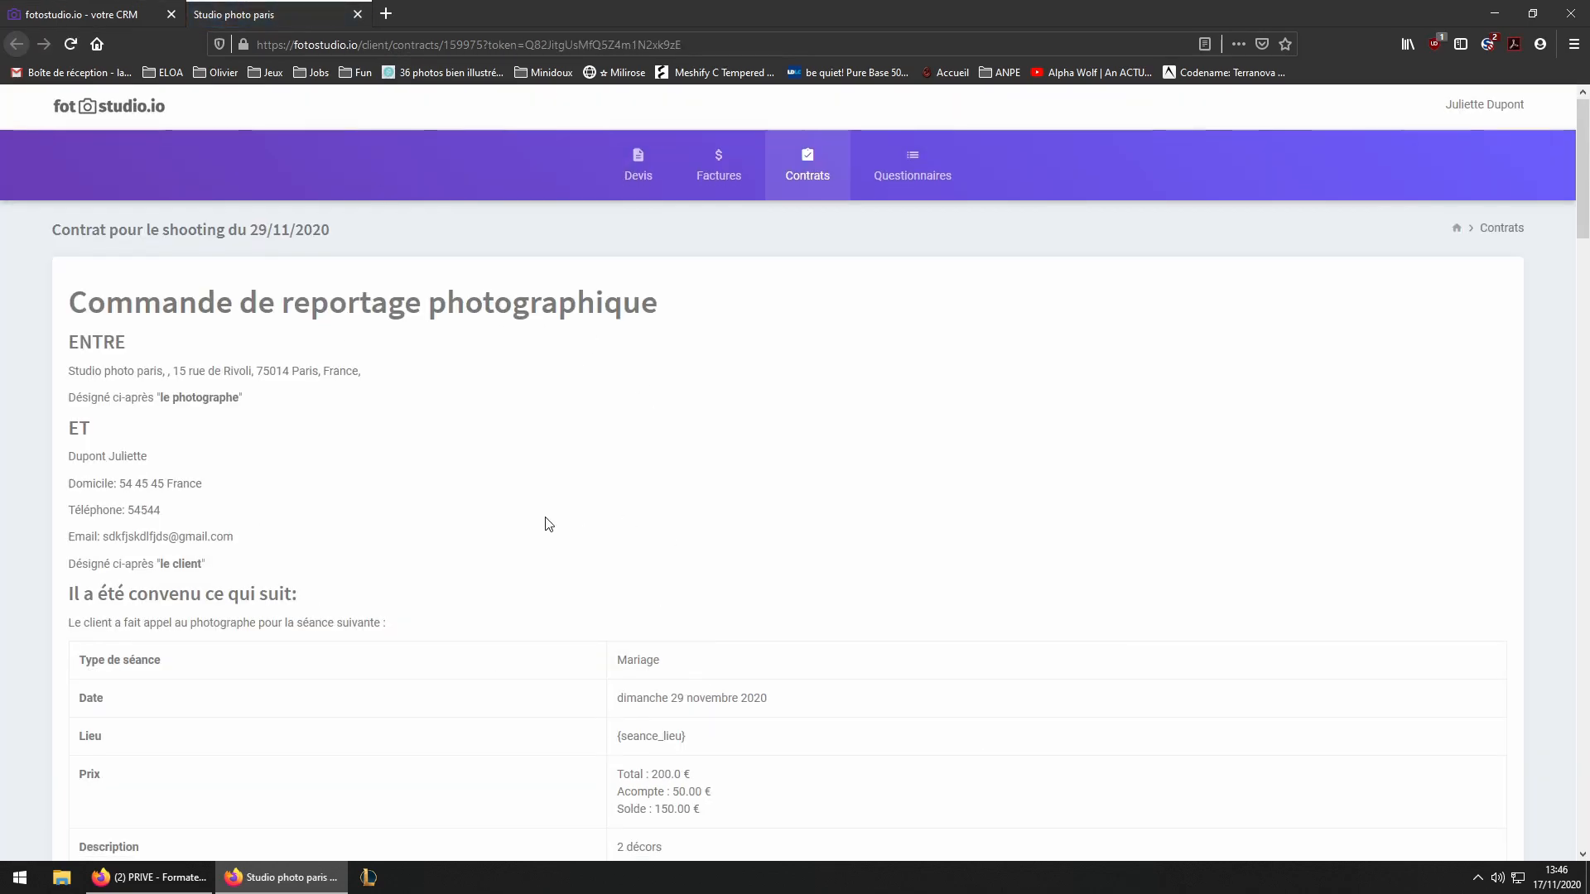
scroll(549, 522, "down", 20)
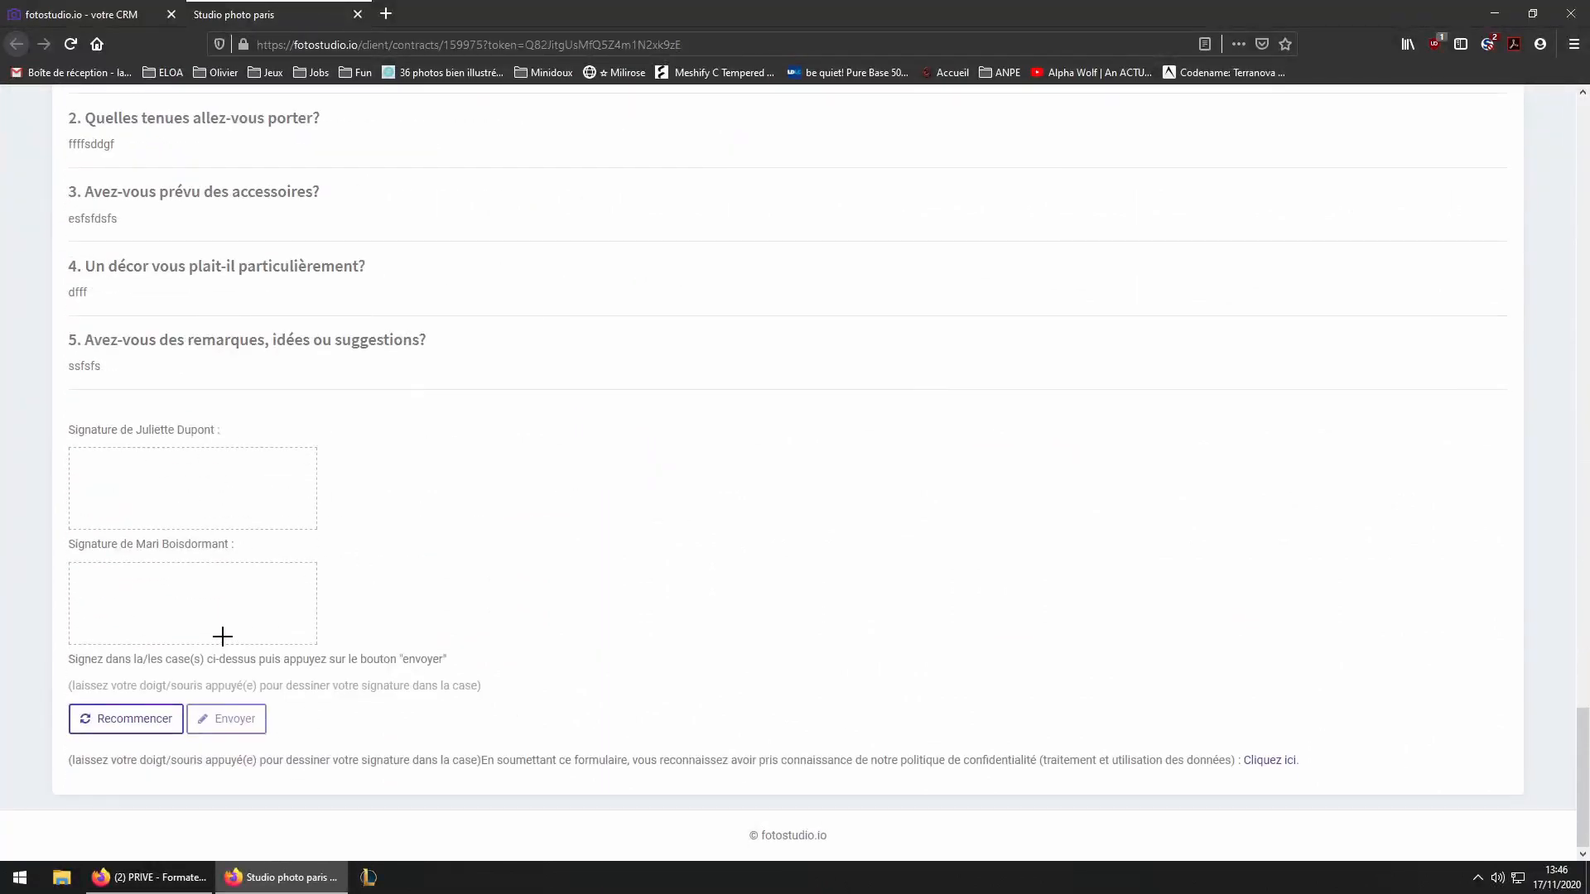
mouse_move(149, 468)
left_mouse_down()
mouse_move(96, 477)
mouse_move(254, 478)
left_mouse_up()
mouse_move(201, 579)
left_mouse_down()
mouse_move(259, 605)
mouse_move(121, 620)
left_mouse_up()
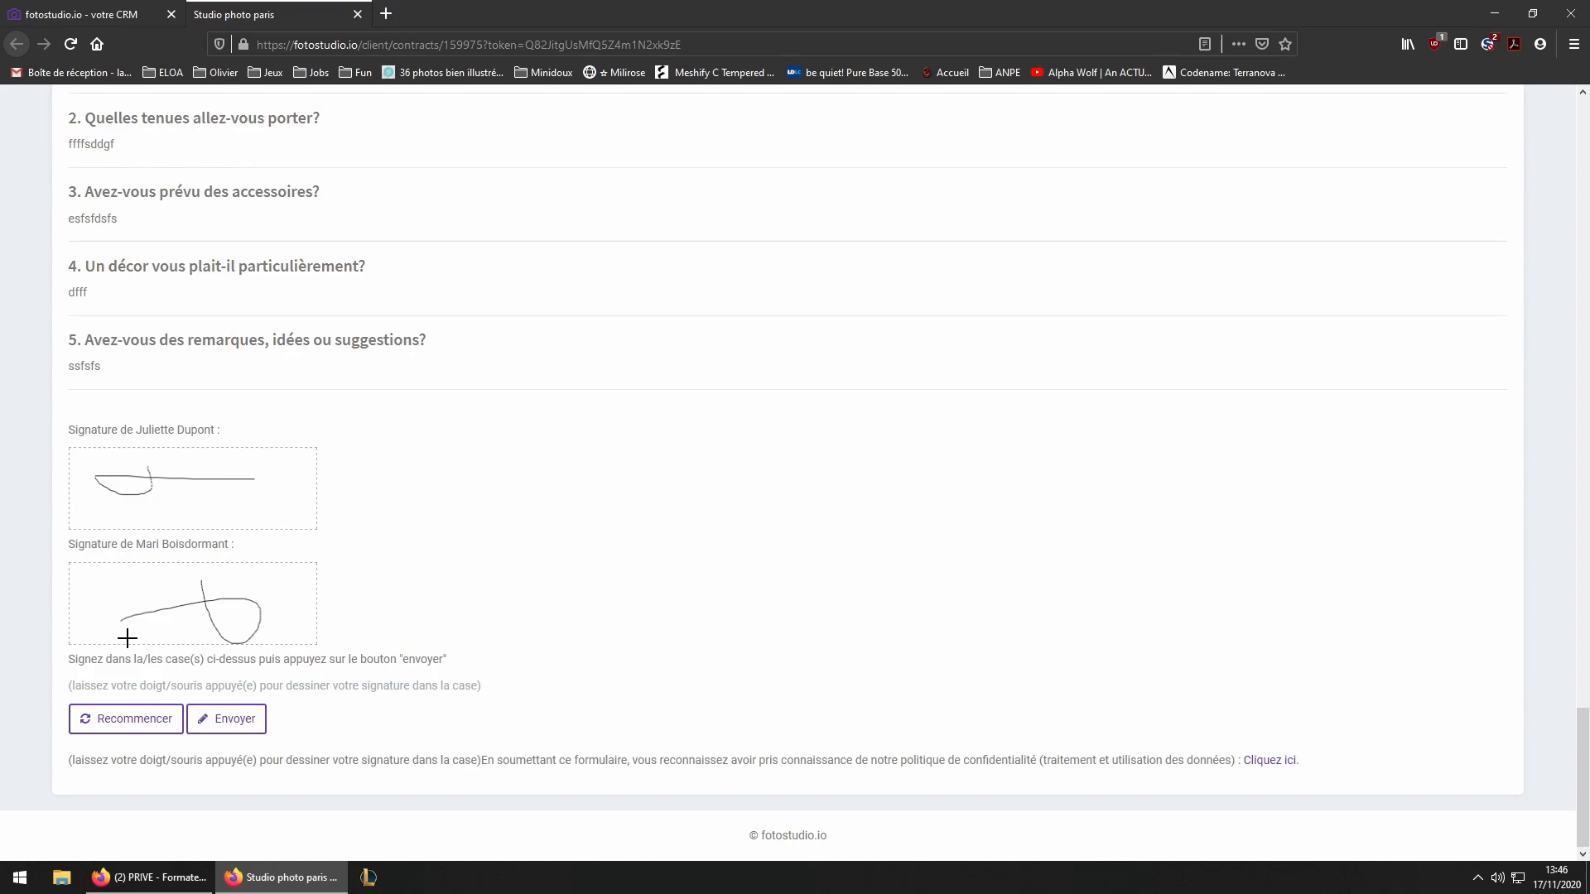
- Check the client details listed in the opening "ET" section of the contract for the additional contact
scroll(362, 629, "up", 20)
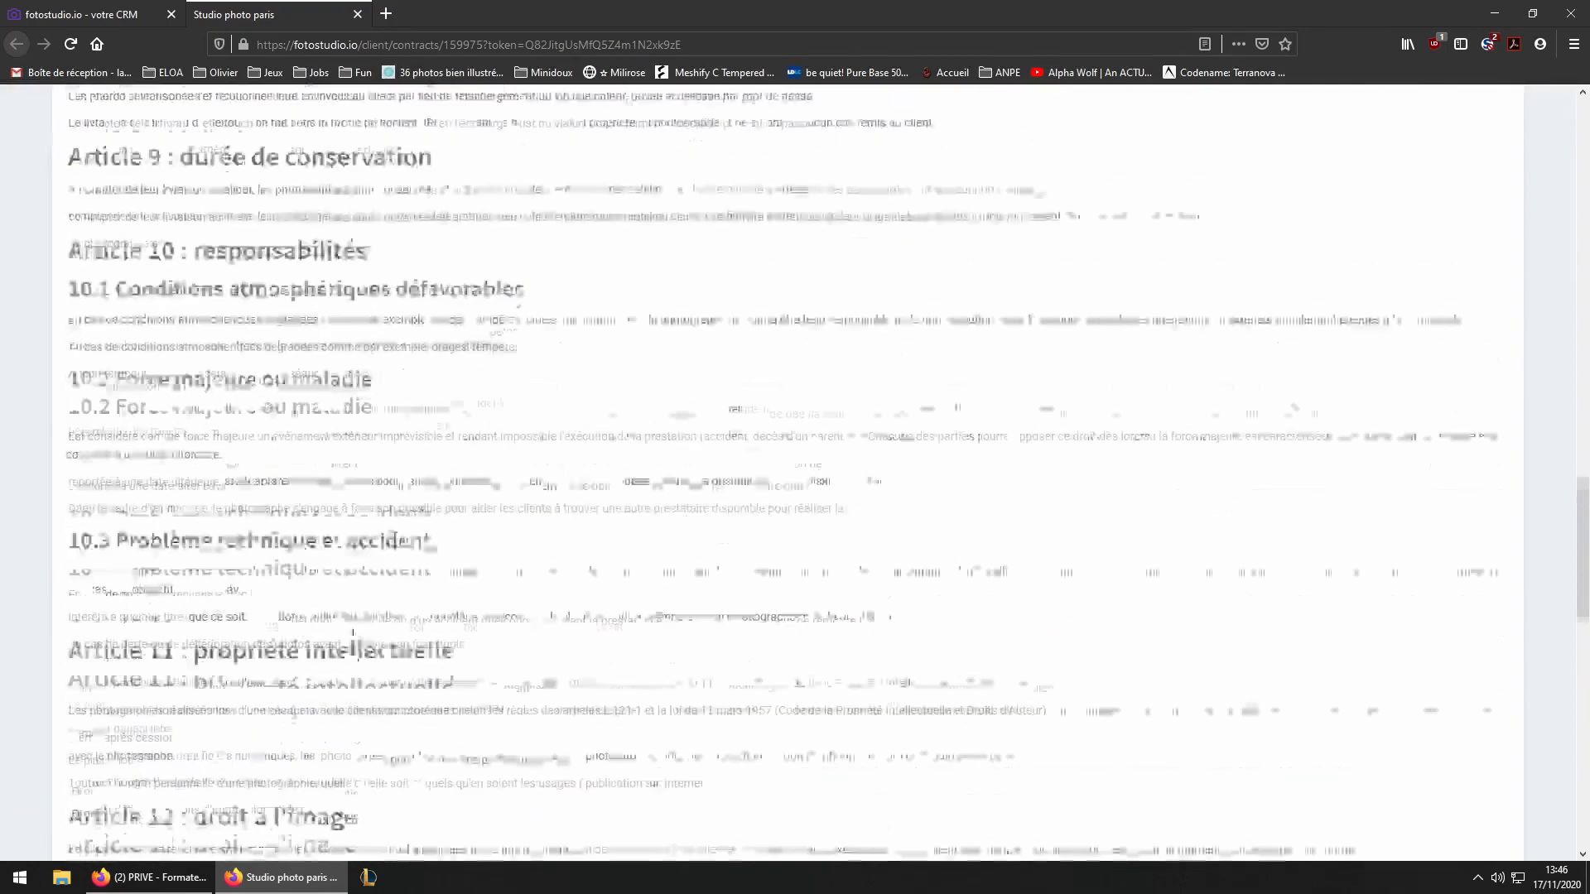
scroll(362, 629, "up", 15)
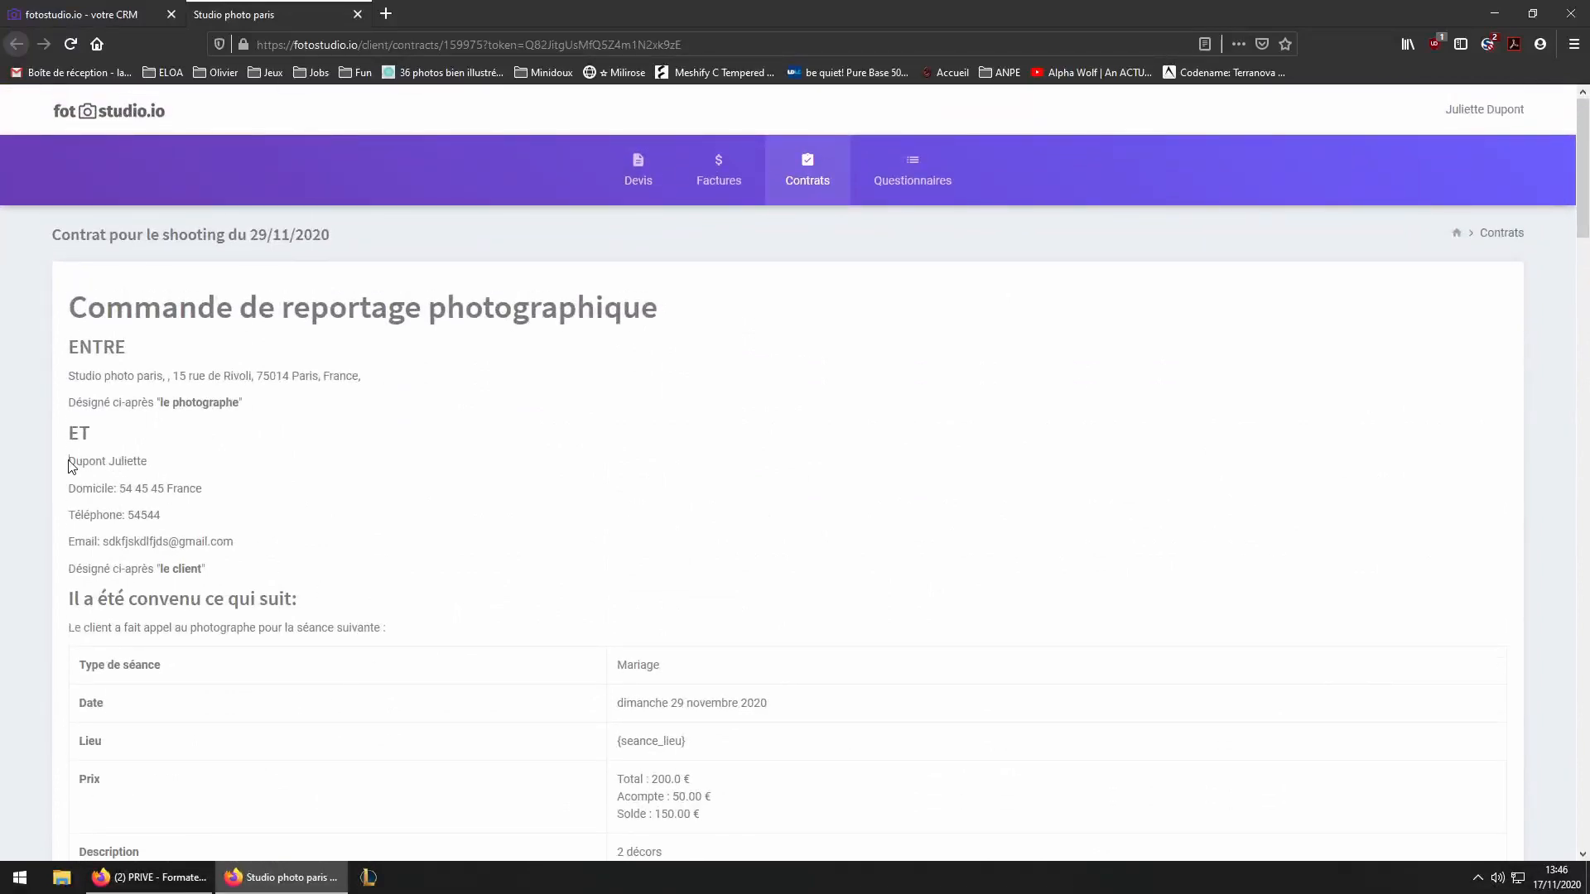
left_click_drag(71, 465, 165, 468)
left_click(262, 439)
- Return to the photographer account, open the "Contrat 1 studio" template for editing, and examine the client variables in its "ET" section
left_click(91, 17)
left_click(1073, 174)
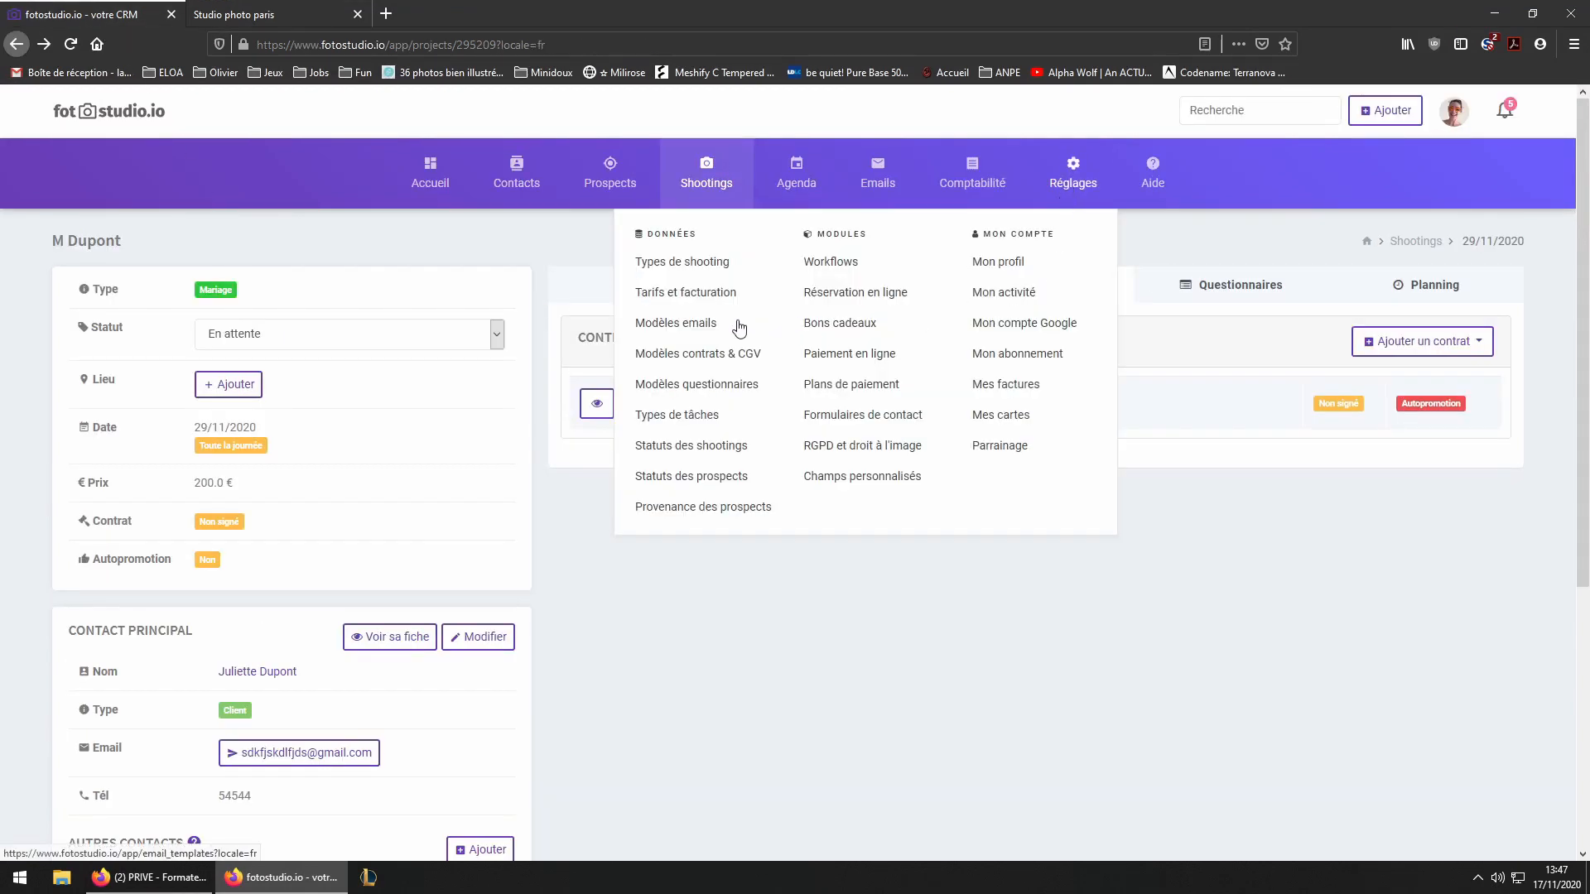
left_click(685, 356)
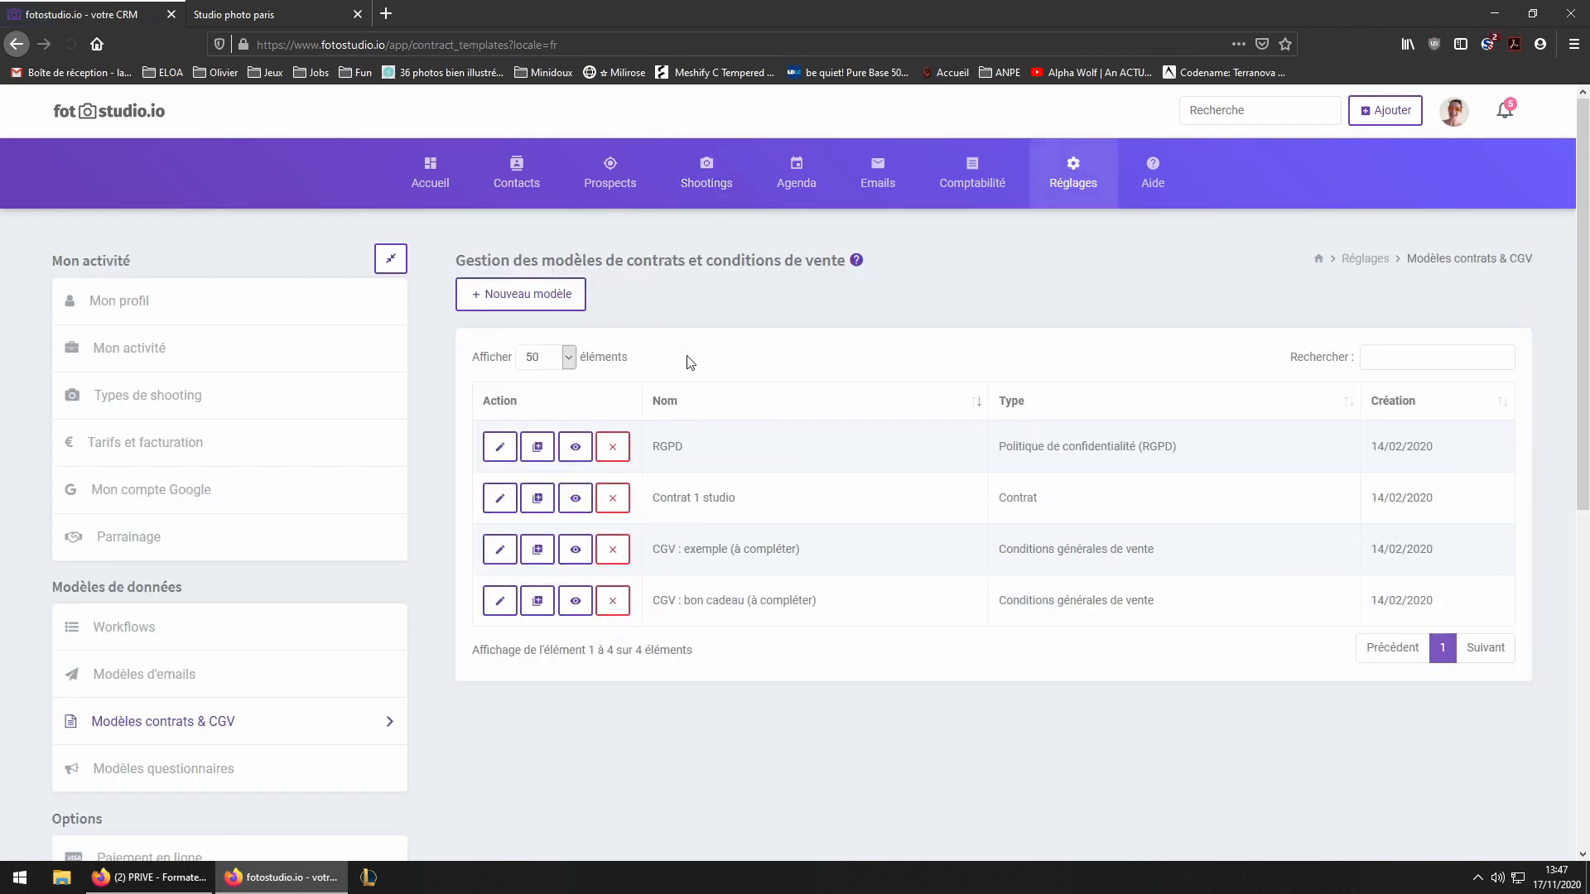
left_click(500, 501)
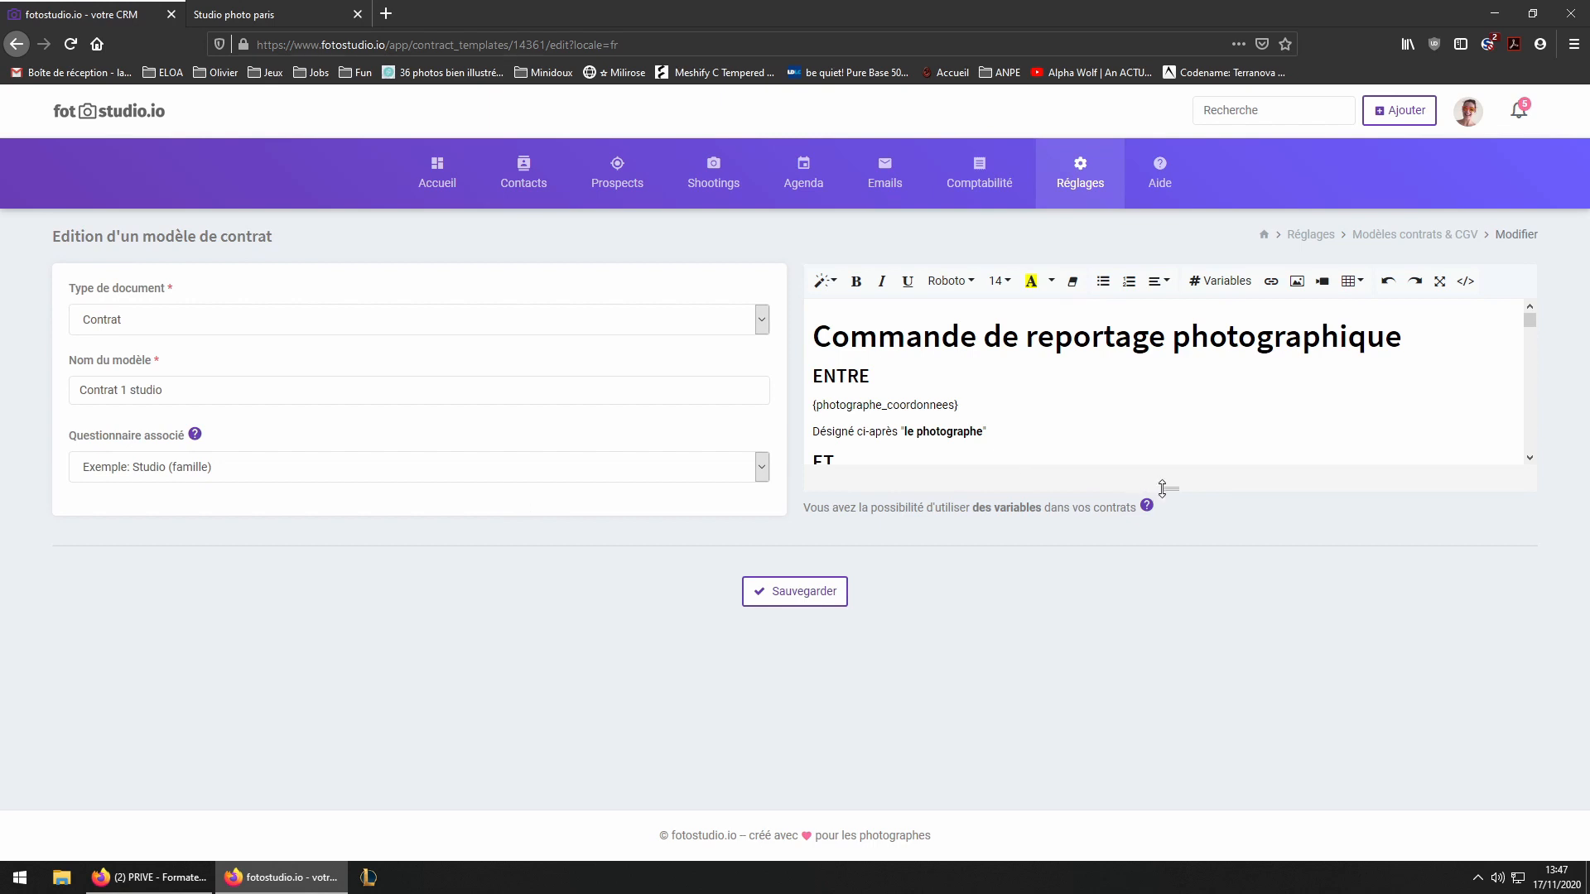
left_click_drag(1162, 488, 1217, 737)
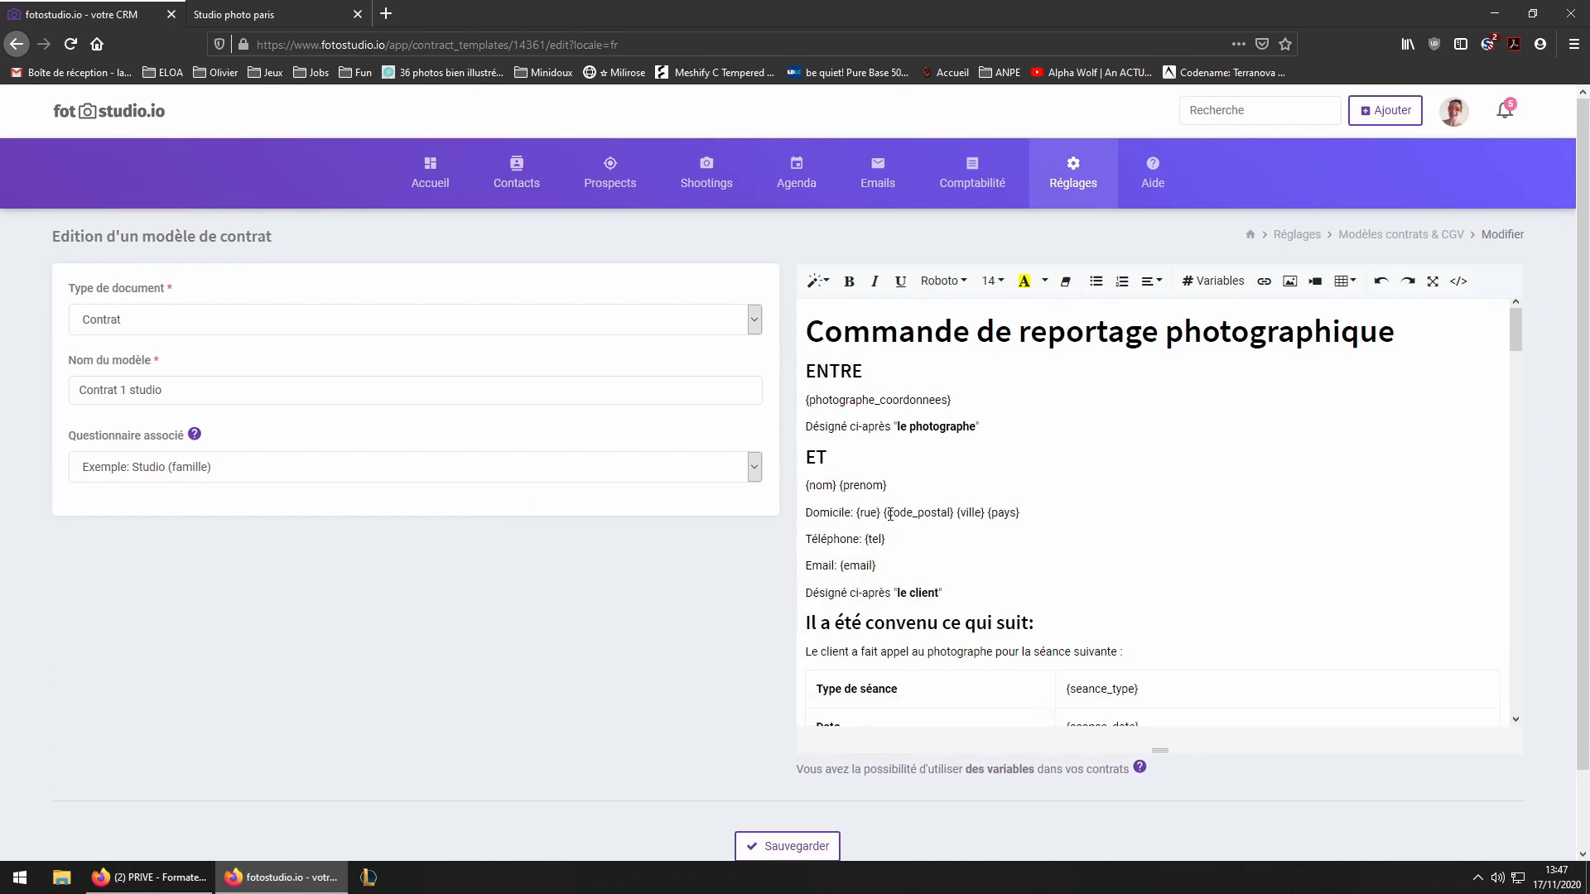
left_click_drag(812, 486, 910, 559)
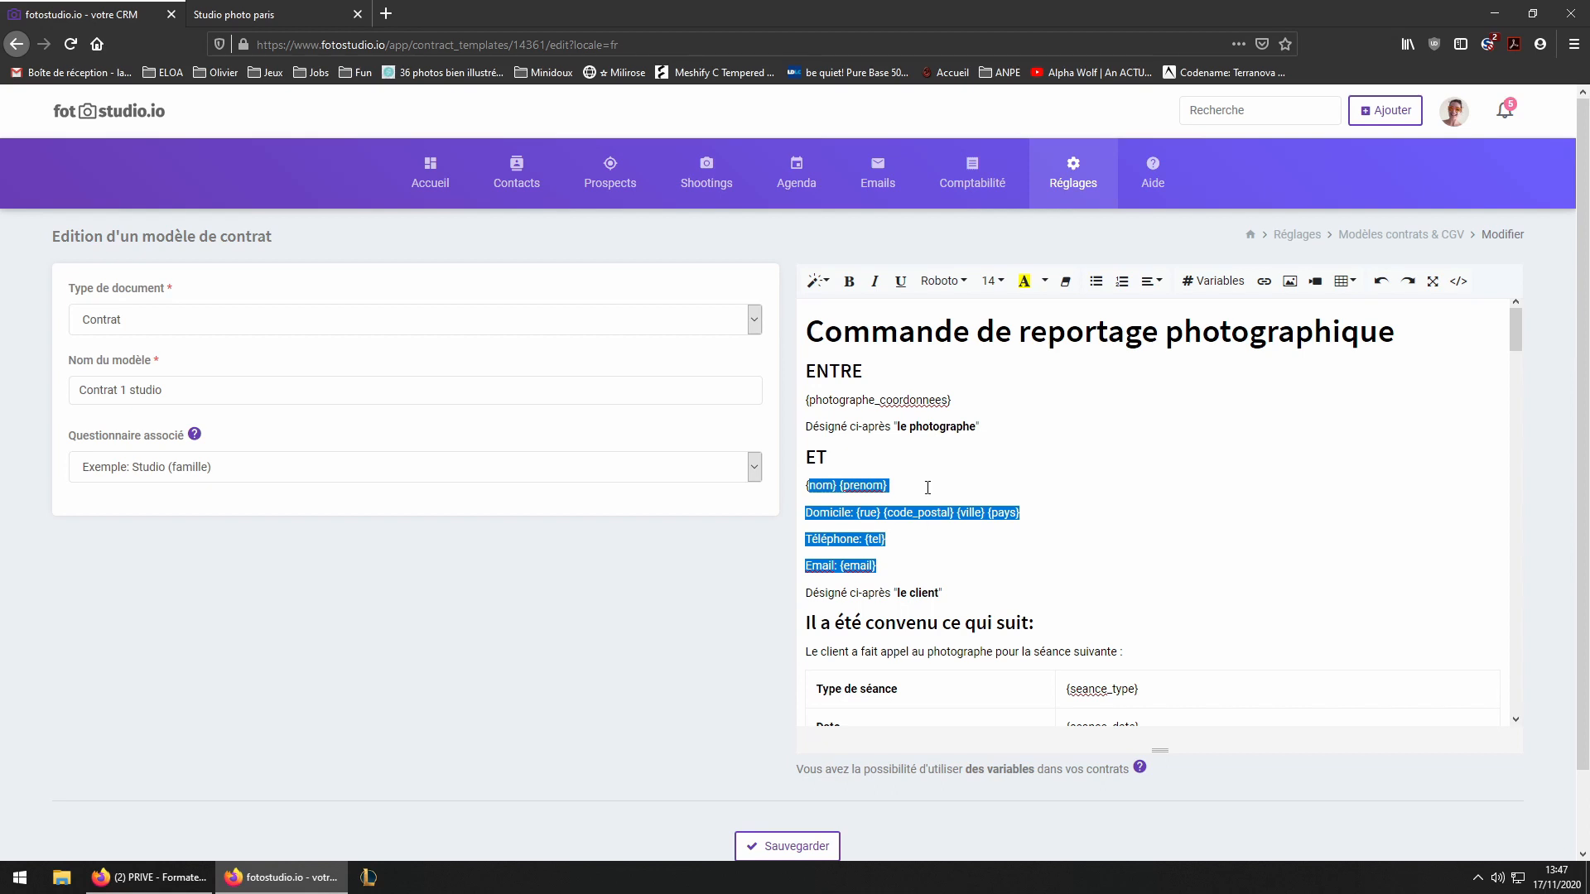
- Consult the help's list of available variables for the contract-only {clients} variable and compare it with the client contract page
mouse_move(1068, 175)
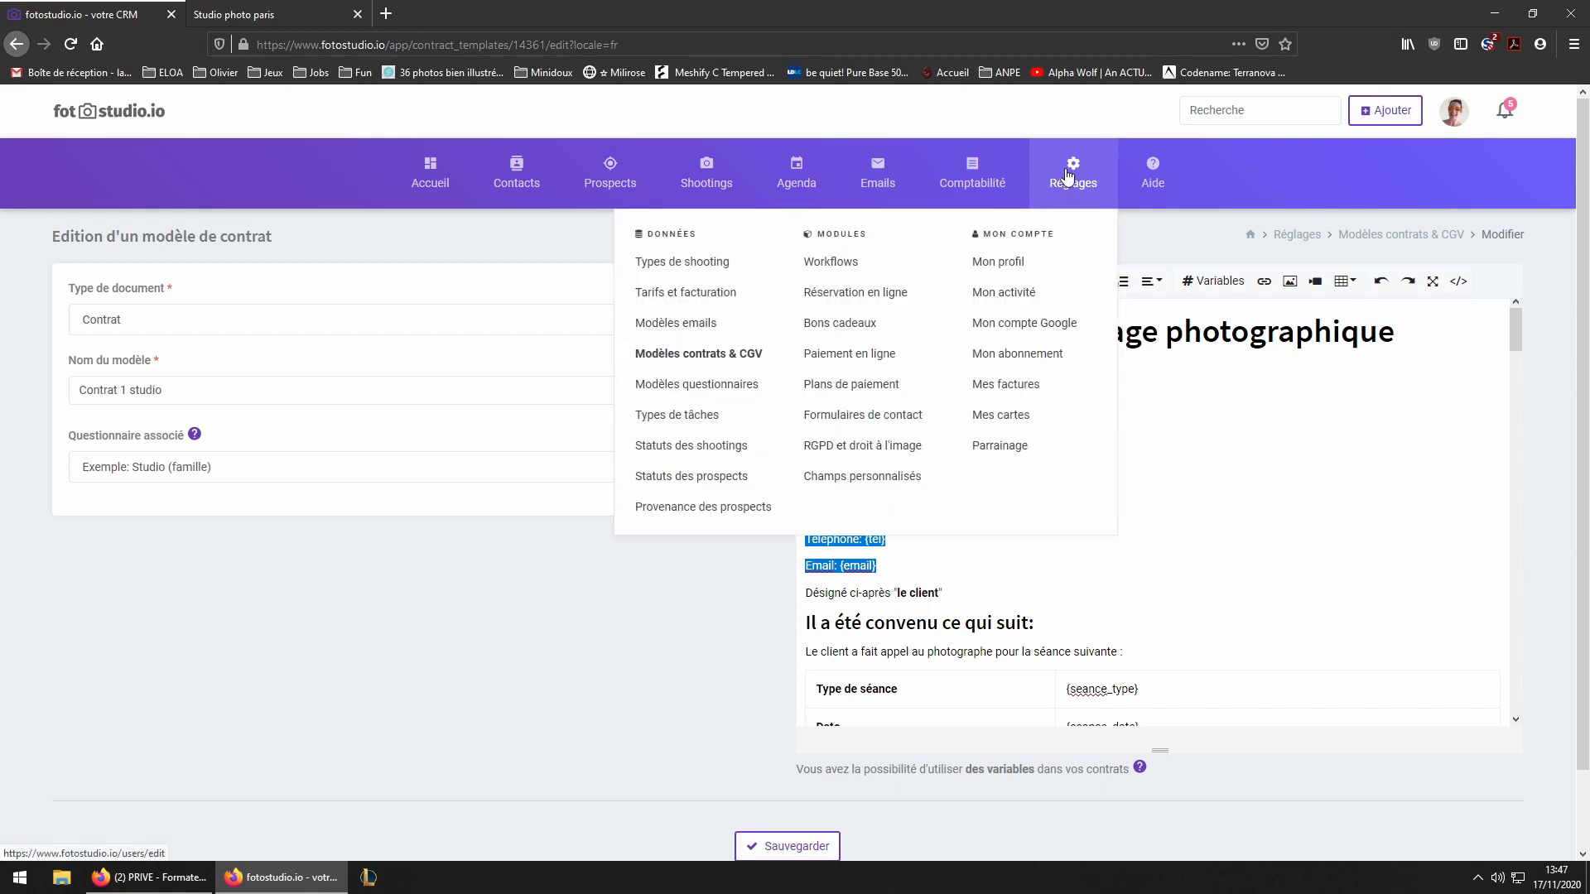
left_click(1155, 187)
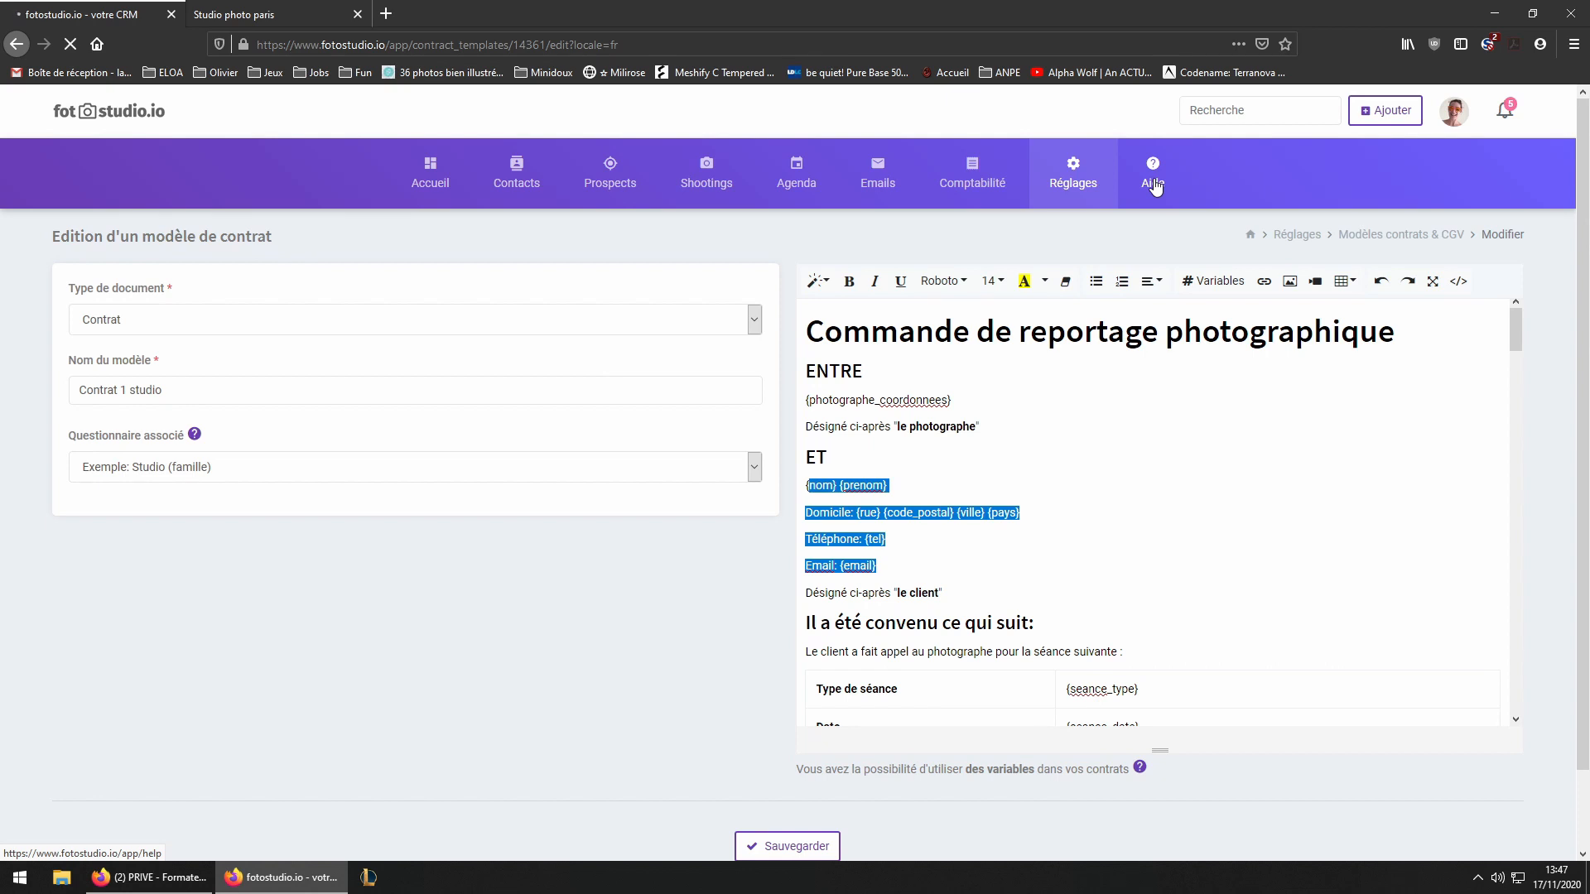
scroll(248, 539, "down", 1)
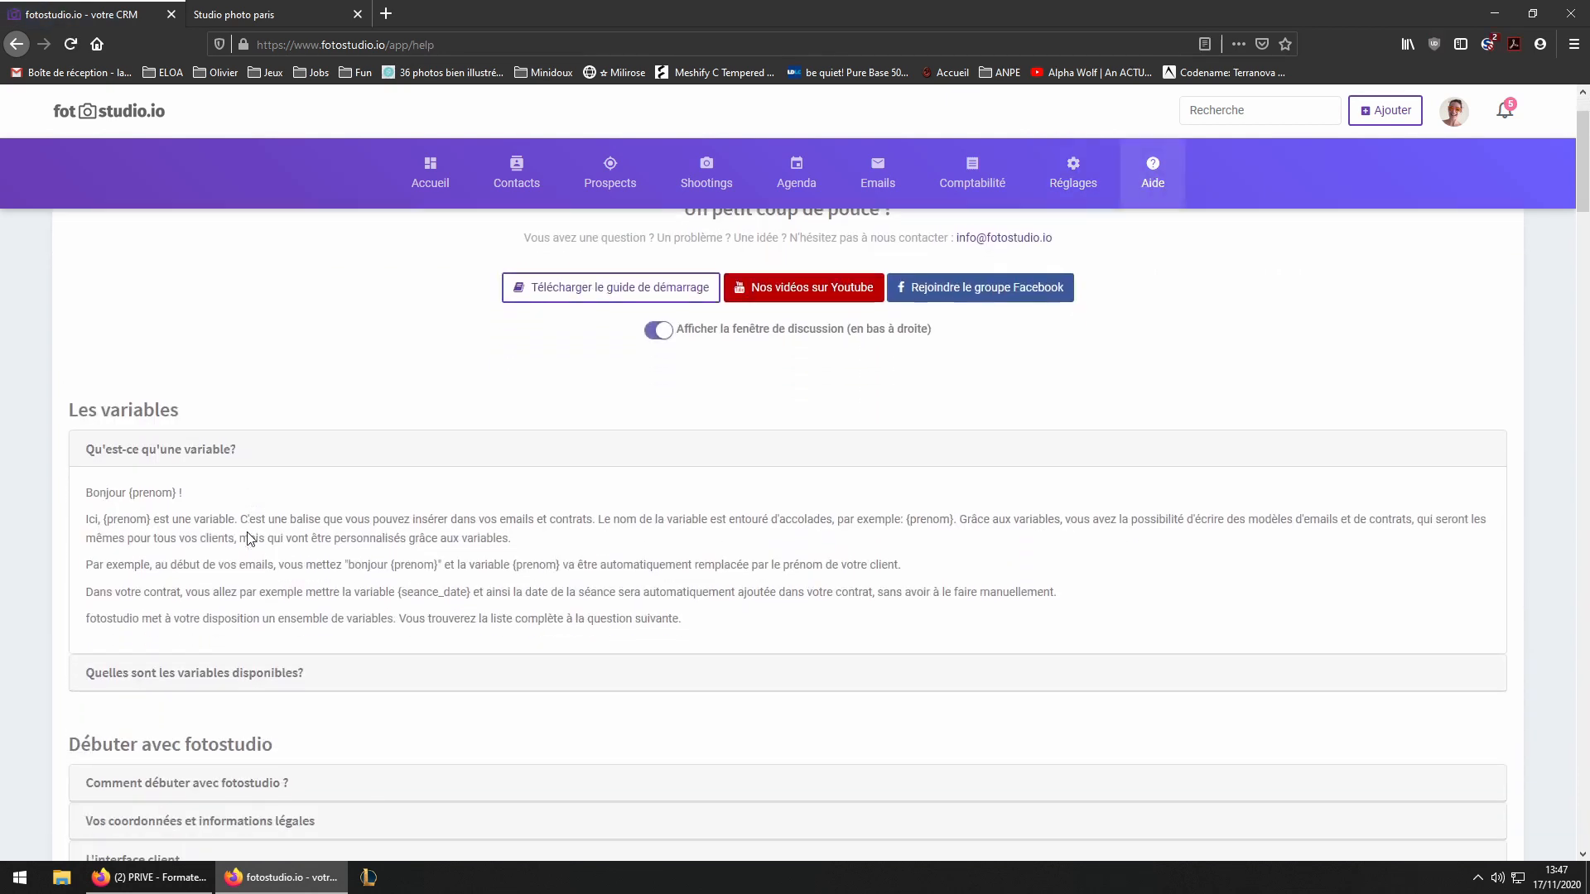
scroll(250, 539, "down", 2)
left_click(253, 546)
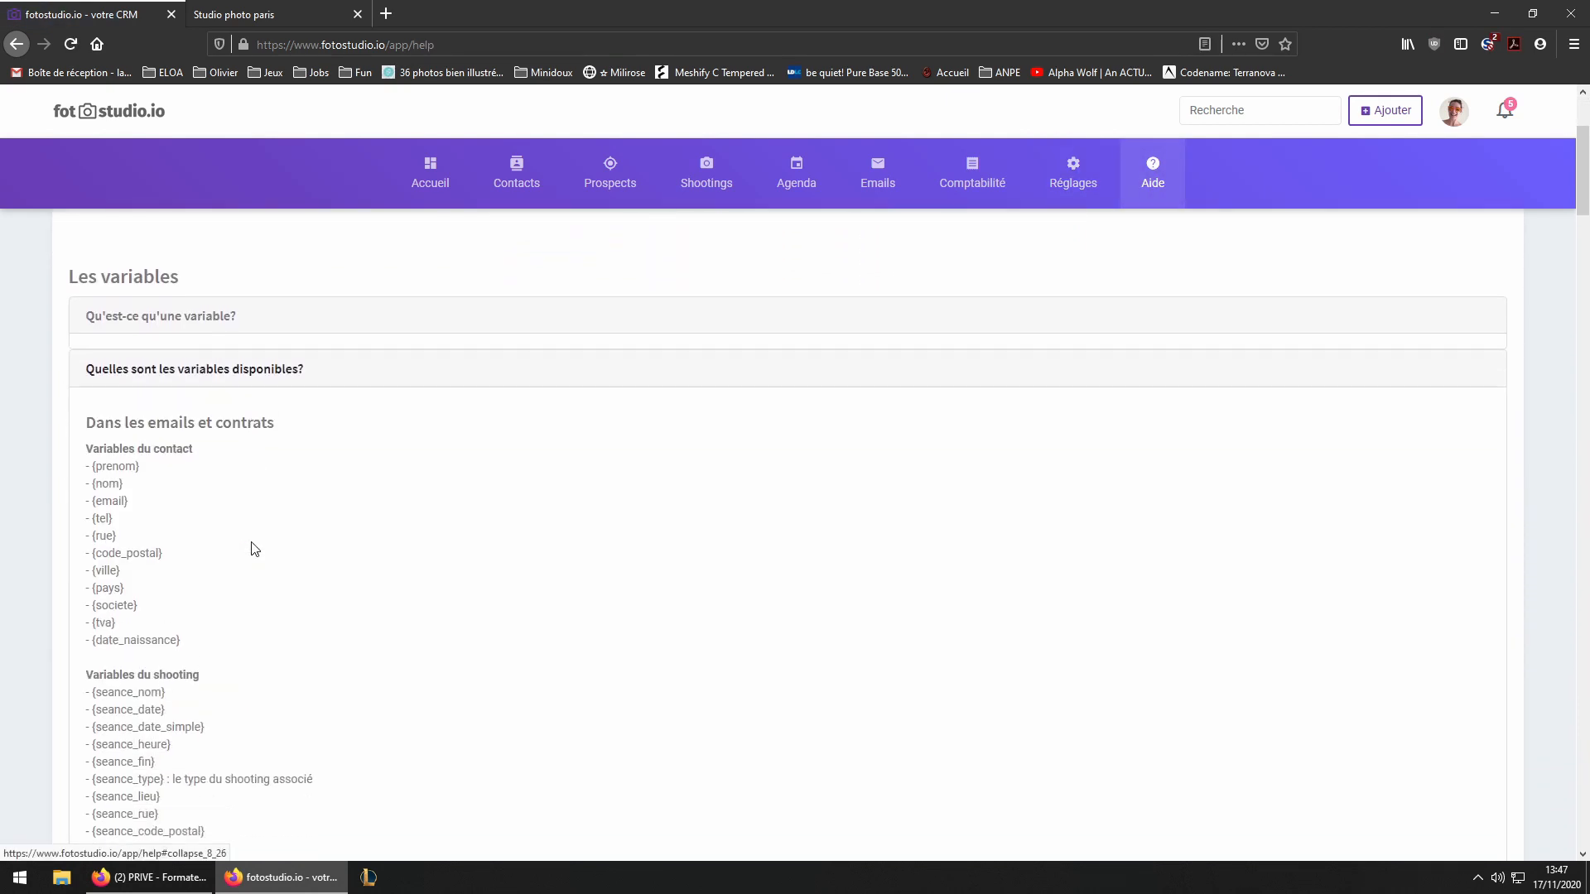
scroll(254, 549, "down", 3)
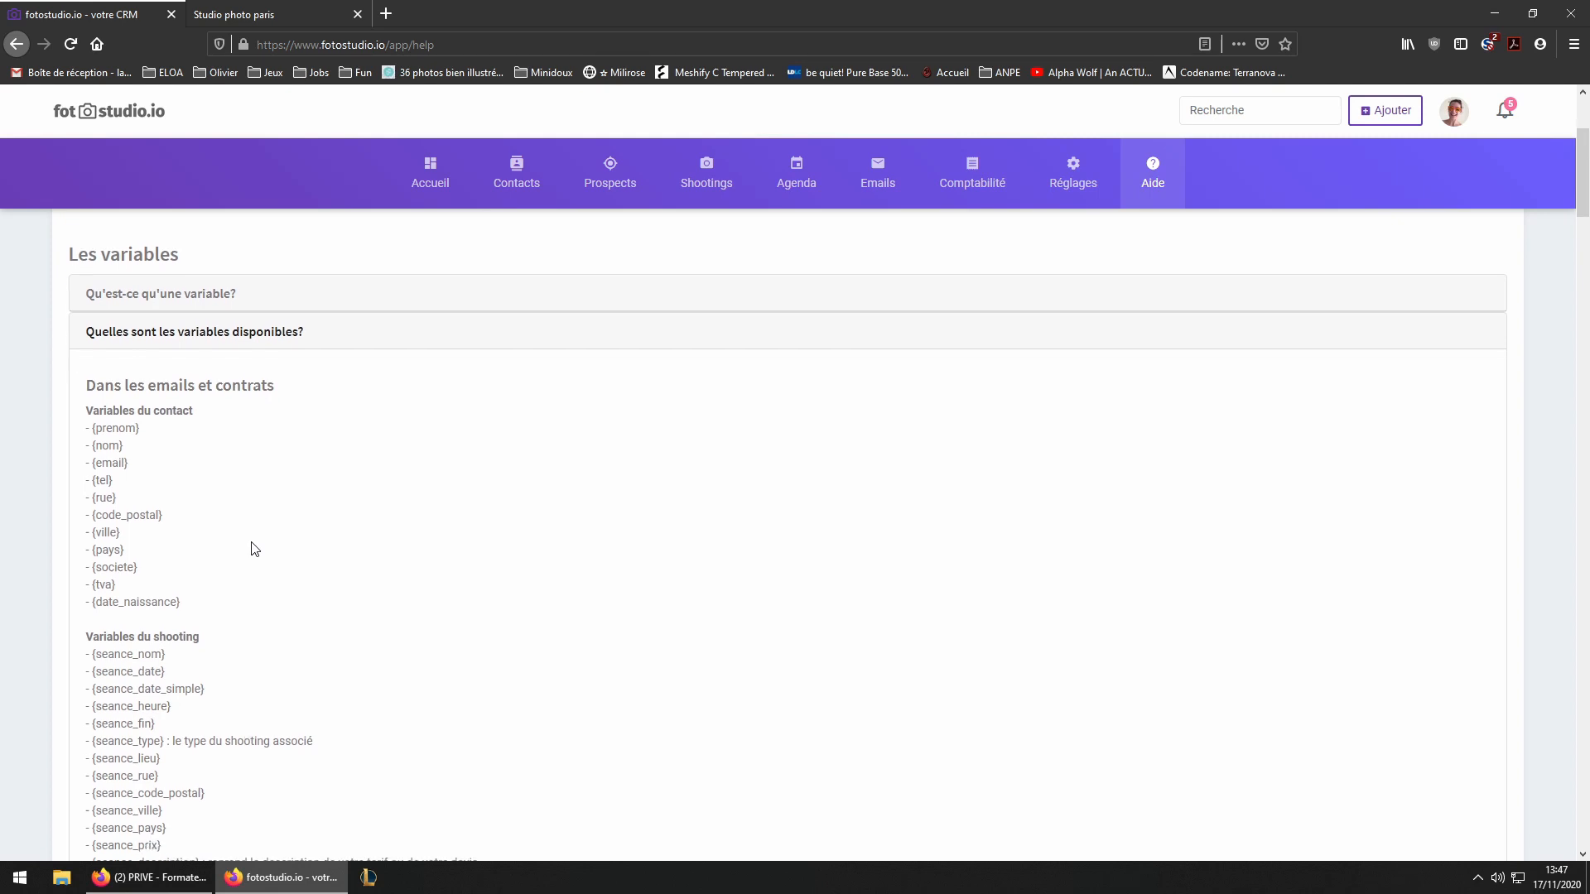
scroll(269, 545, "down", 4)
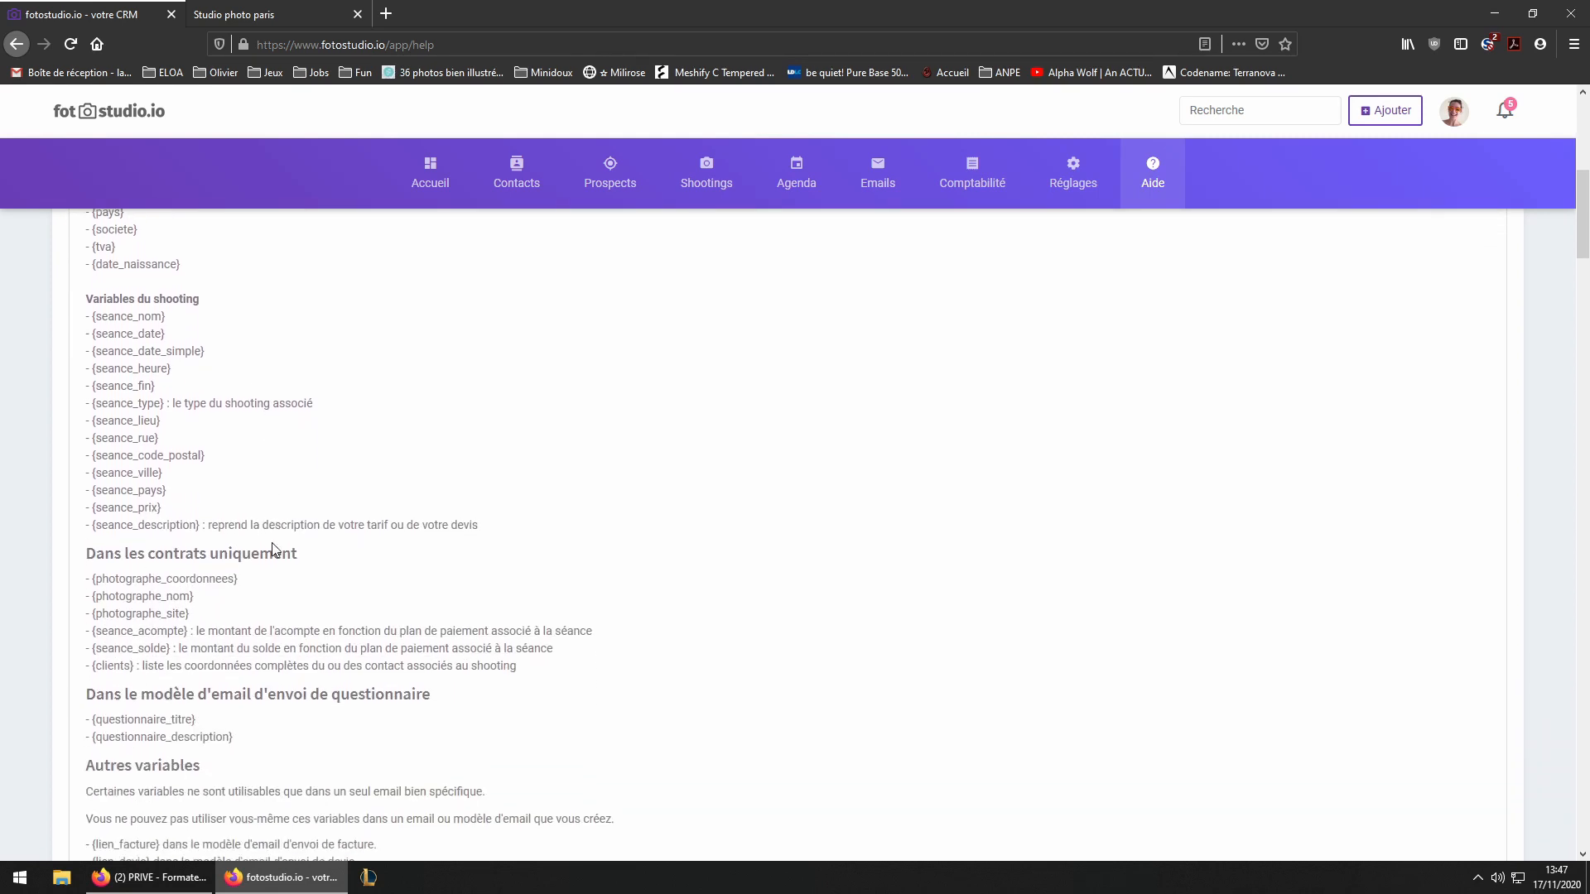
scroll(274, 543, "down", 4)
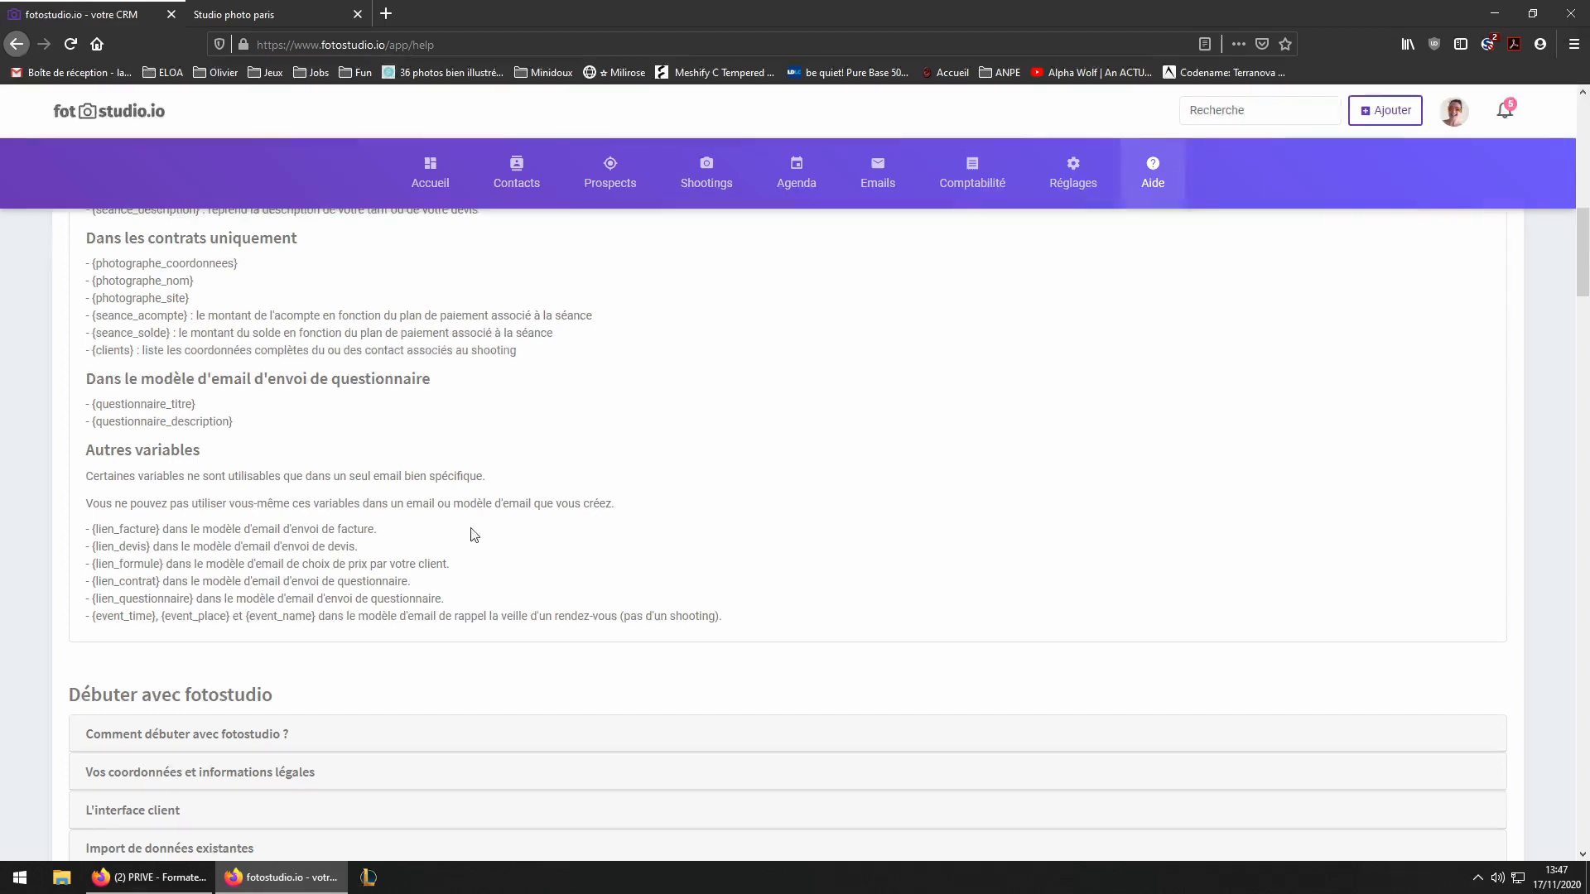
scroll(480, 536, "up", 2)
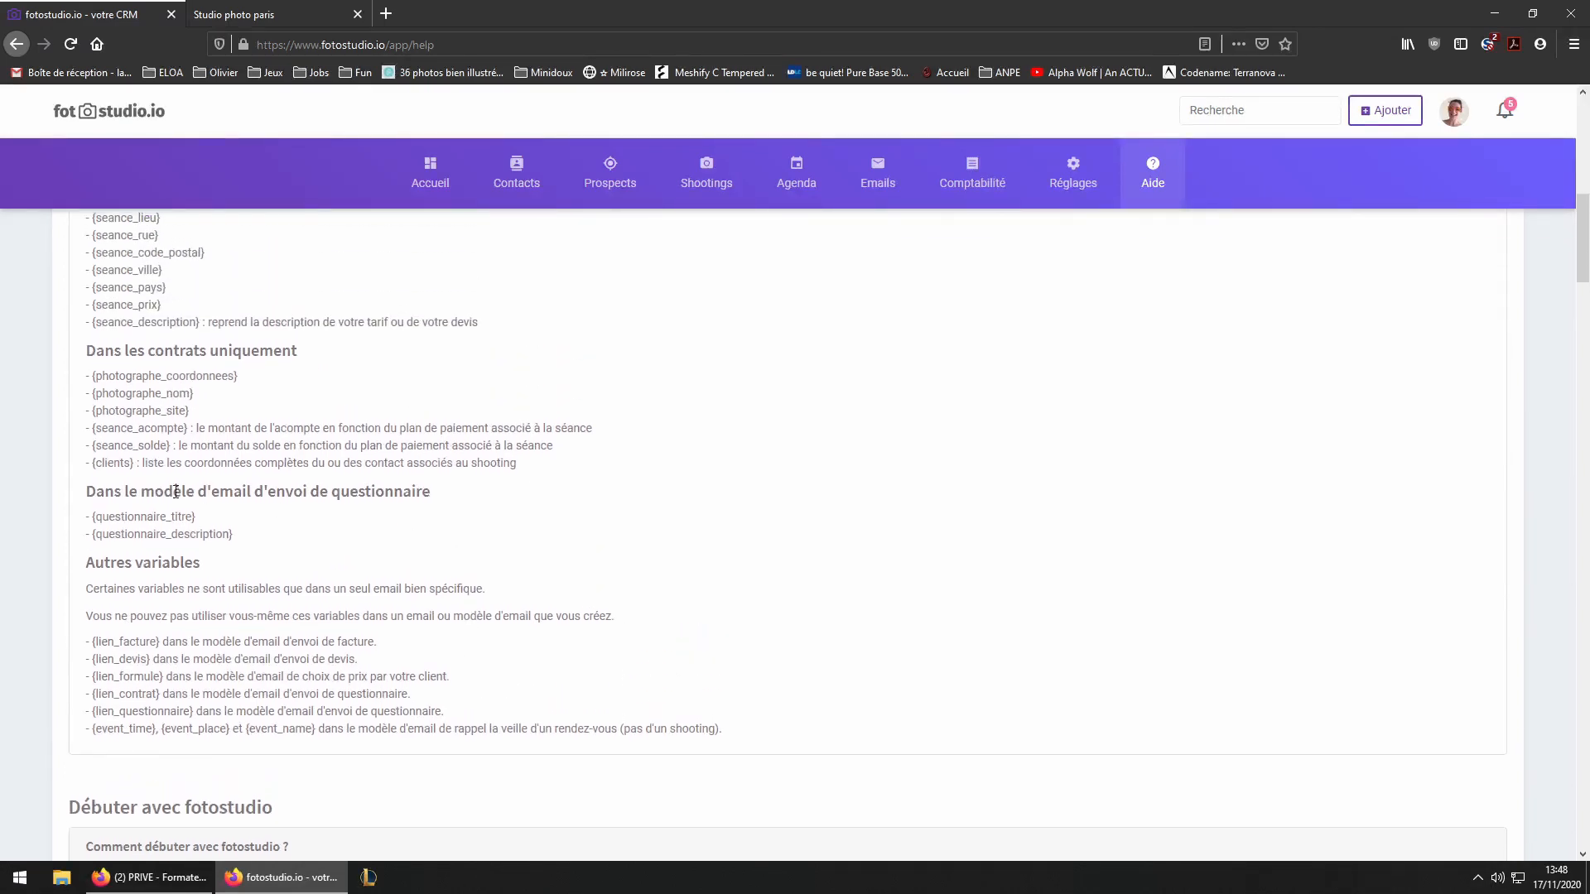
left_click_drag(92, 465, 565, 476)
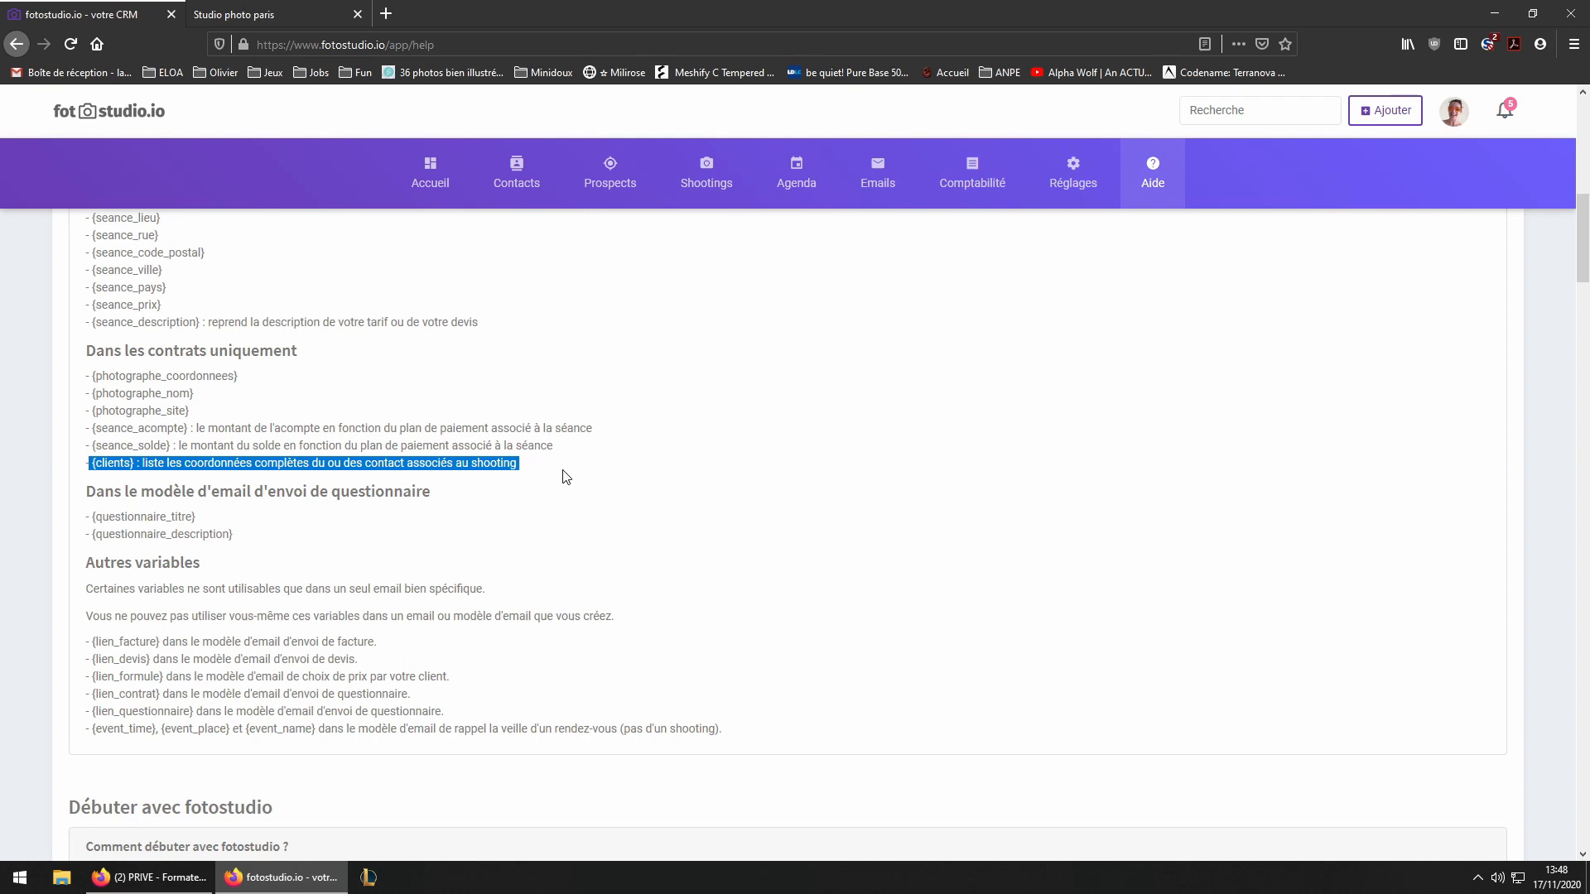
left_click(301, 11)
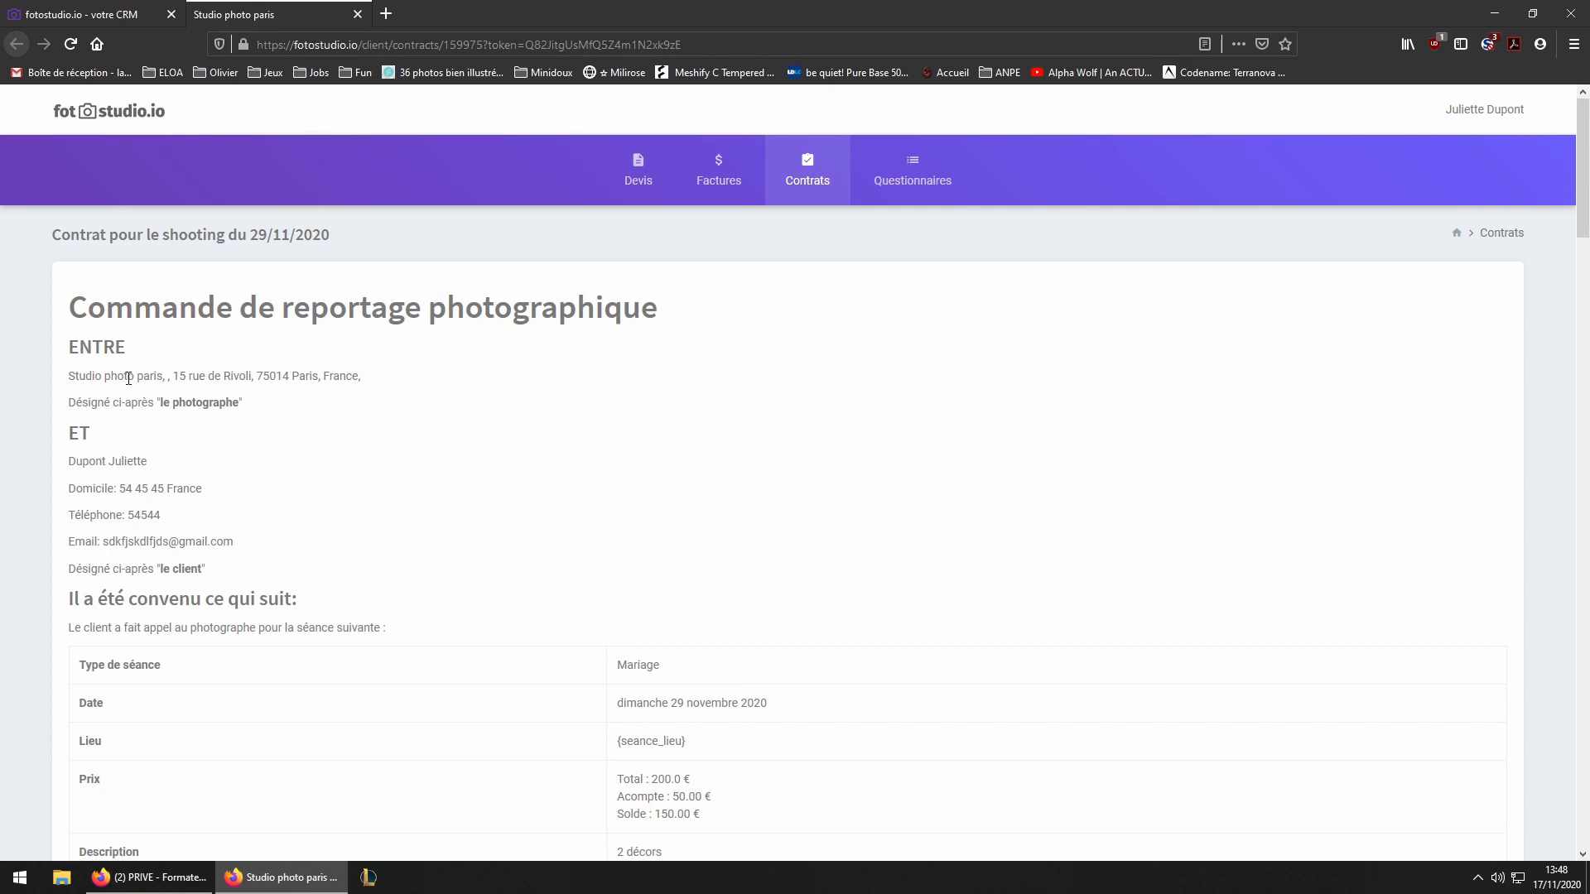
left_click(99, 14)
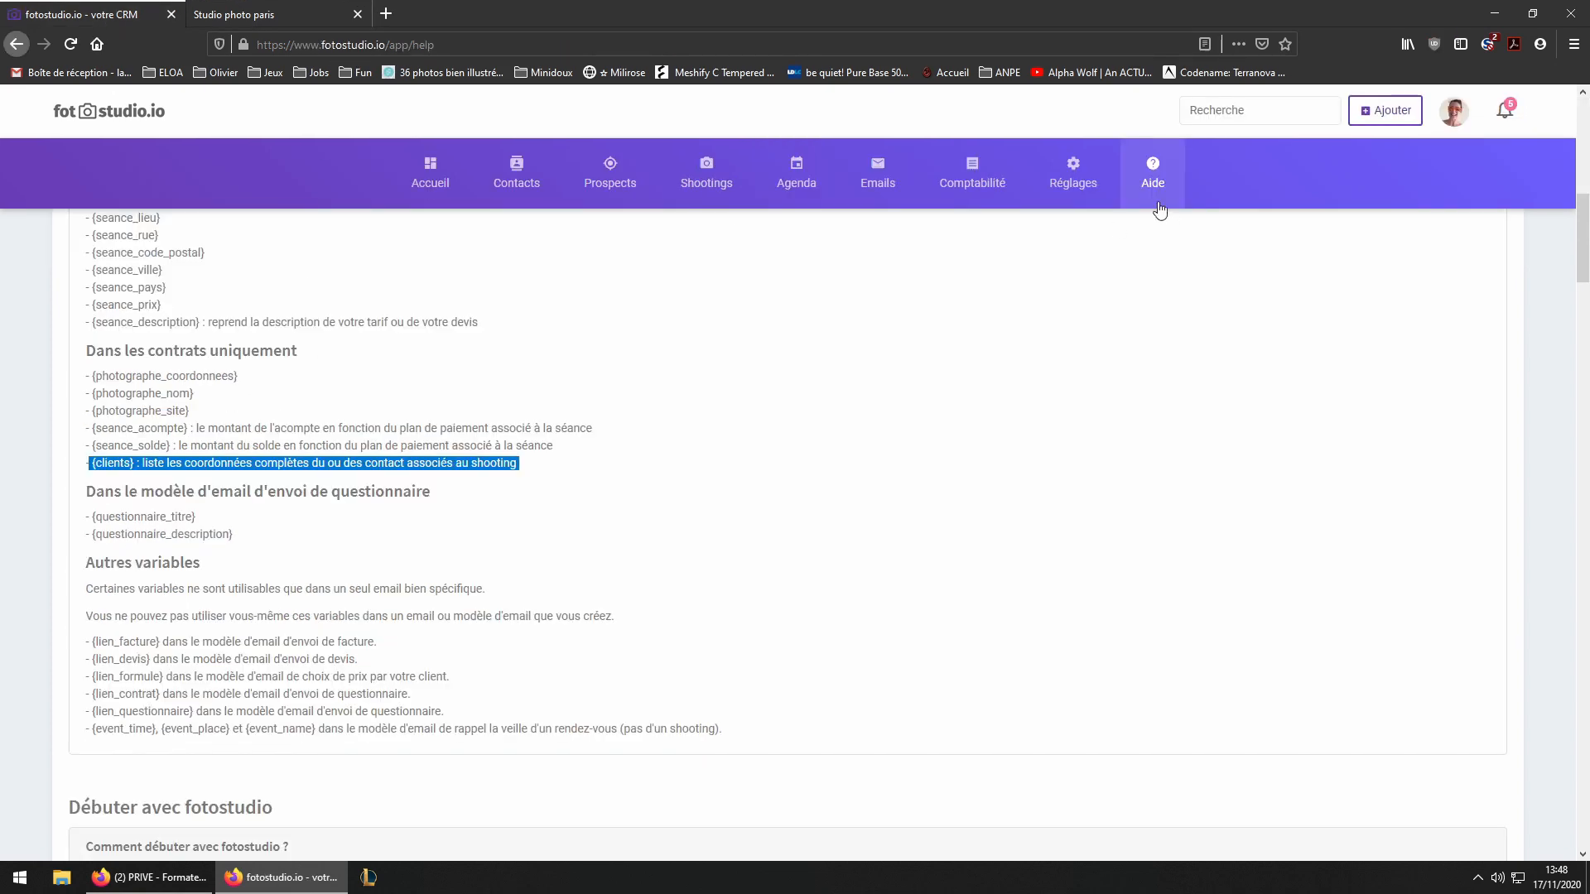
- Reopen the "Contrat 1 studio" template and replace the individual client detail variables under "ET" with {clients}
mouse_move(1073, 188)
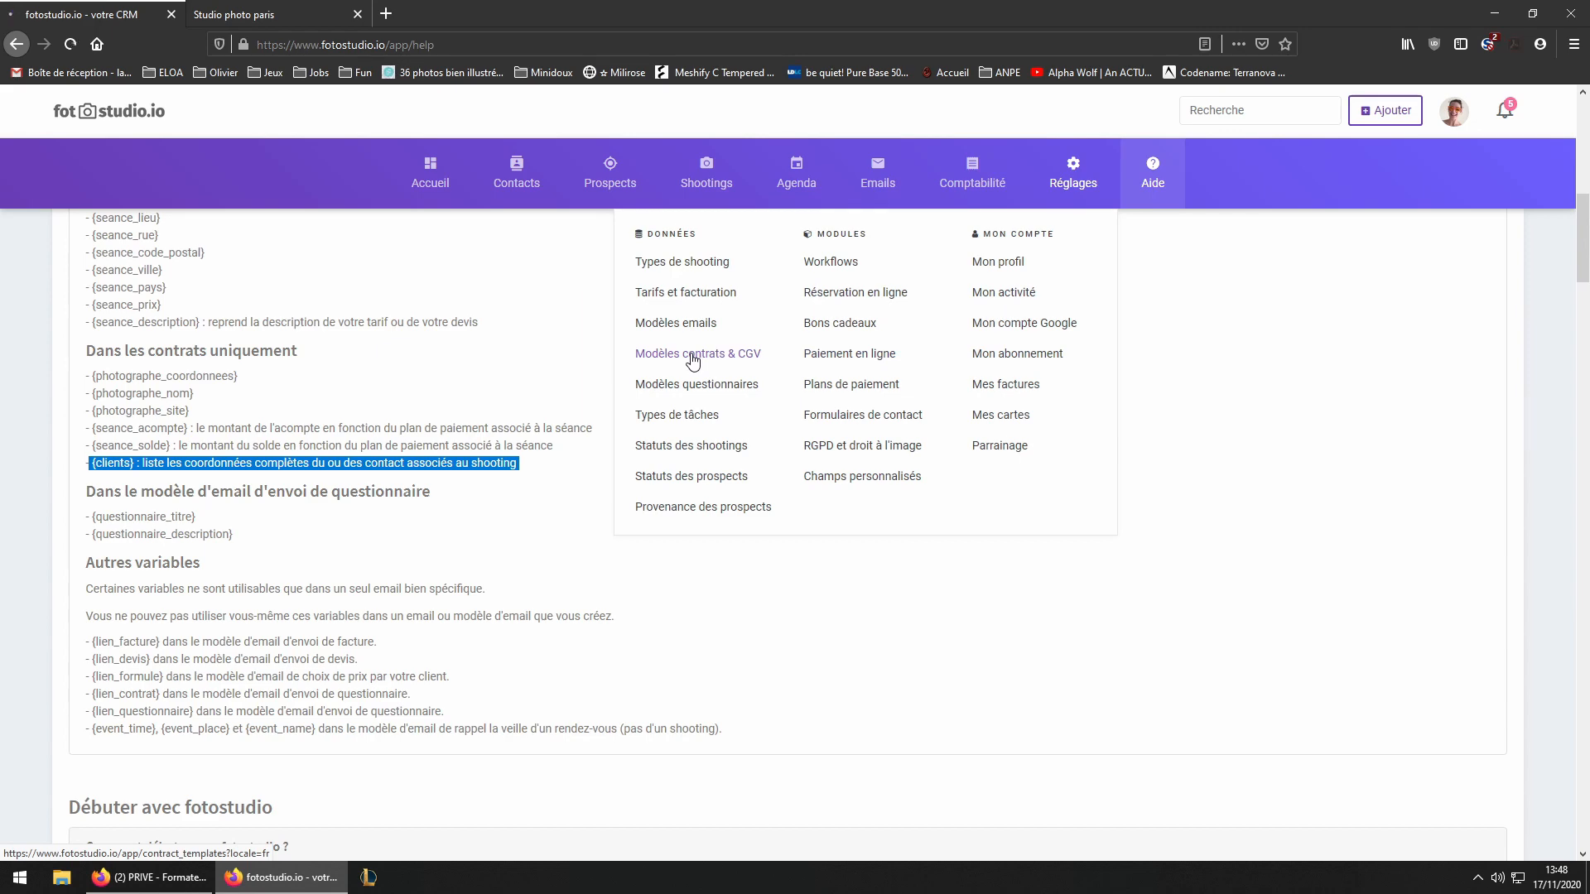
left_click(693, 353)
left_click(493, 490)
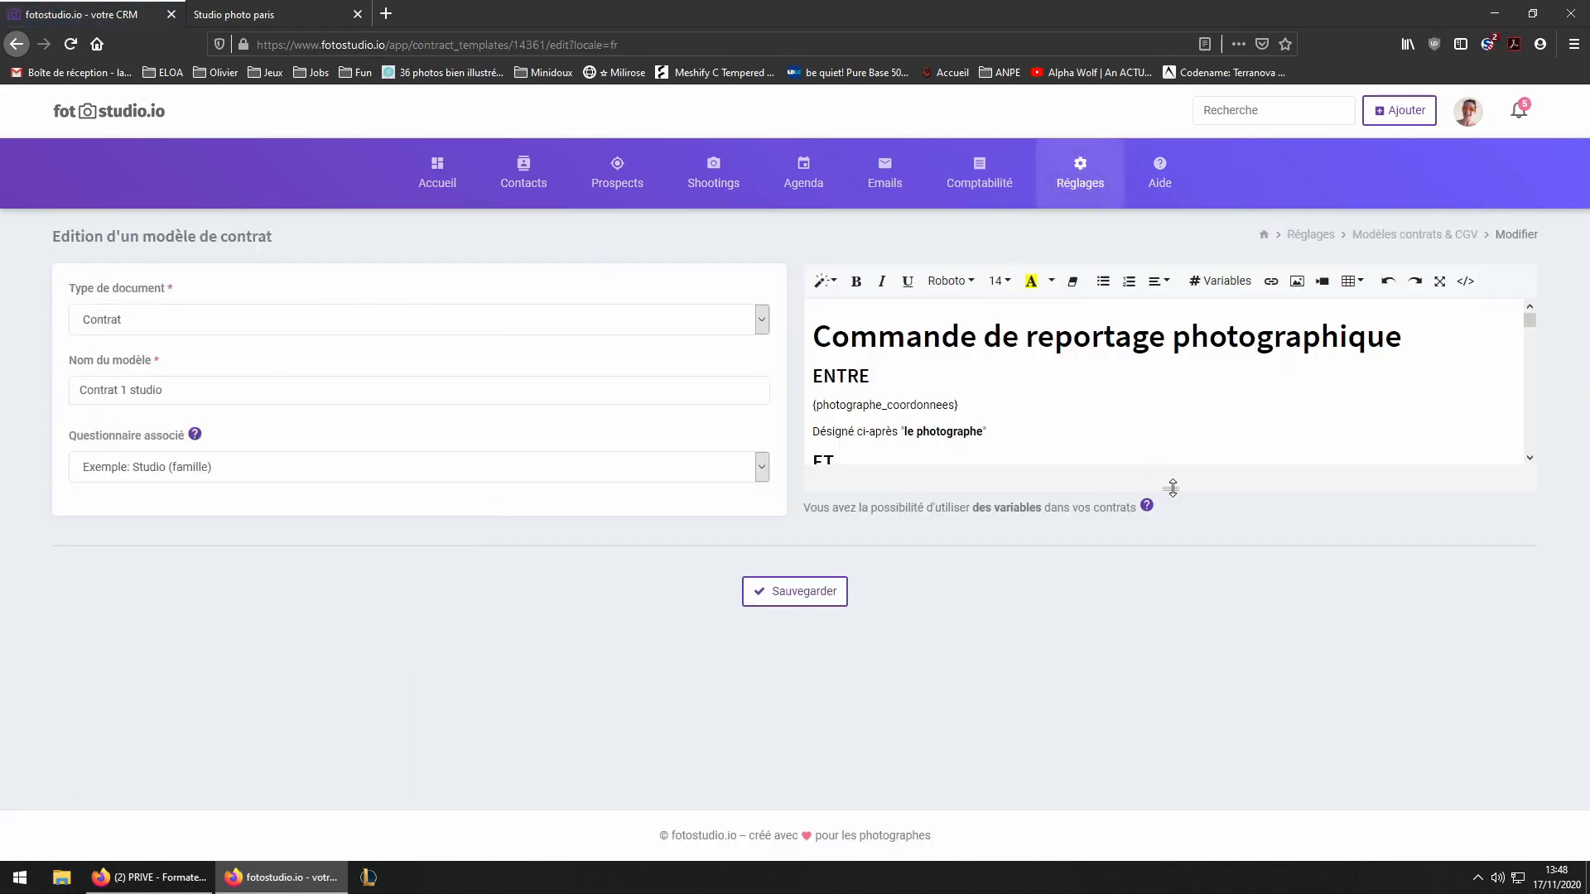
left_click_drag(1172, 488, 1169, 741)
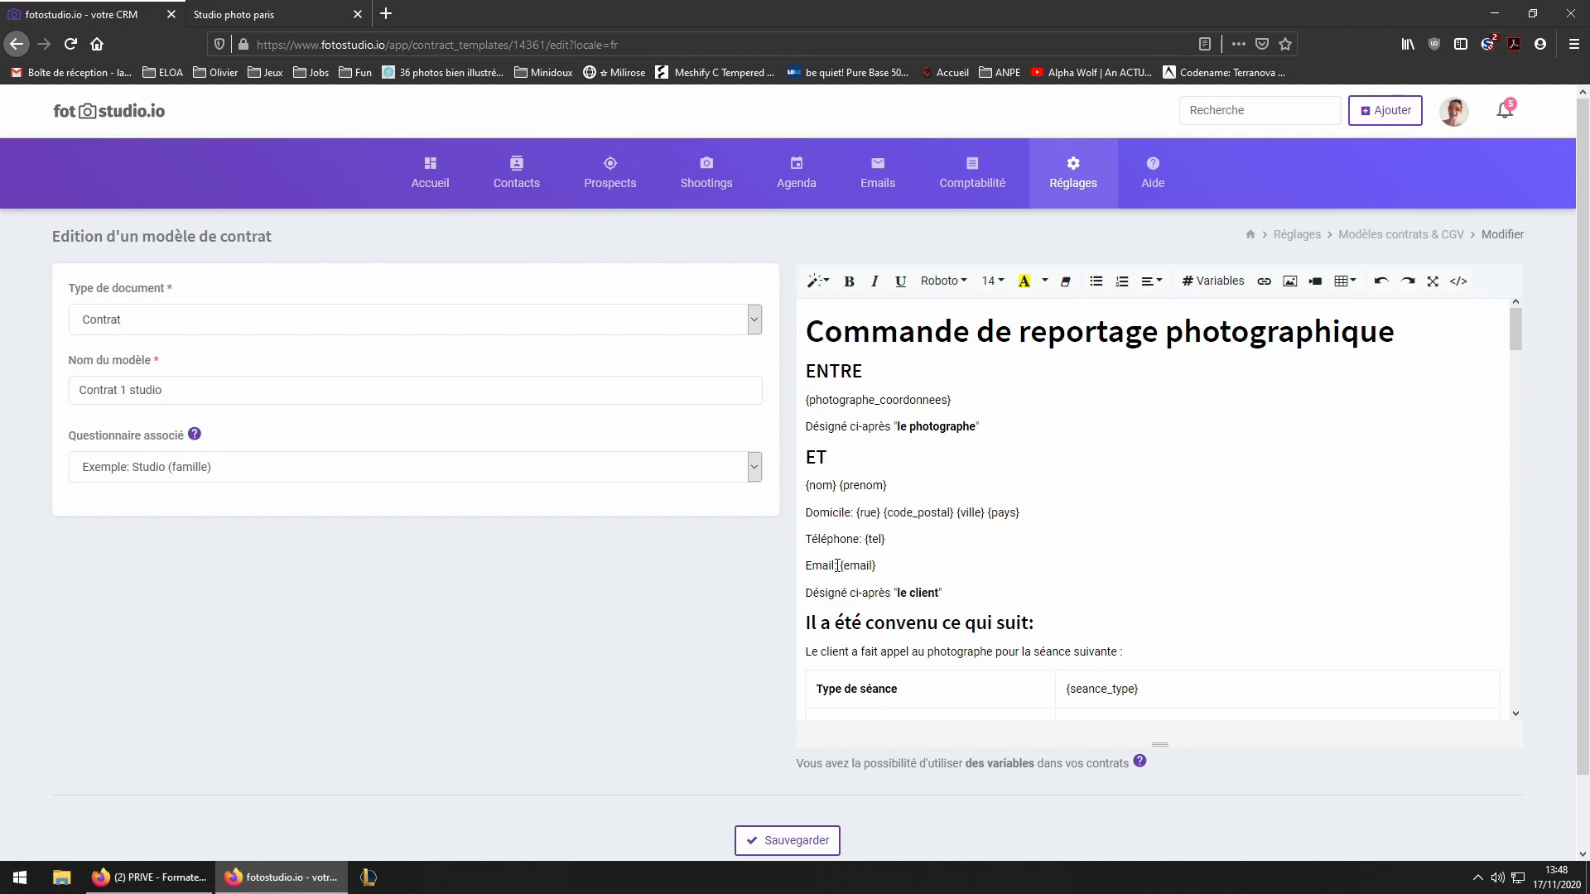
left_click_drag(838, 566, 789, 489)
key("BackSpace")
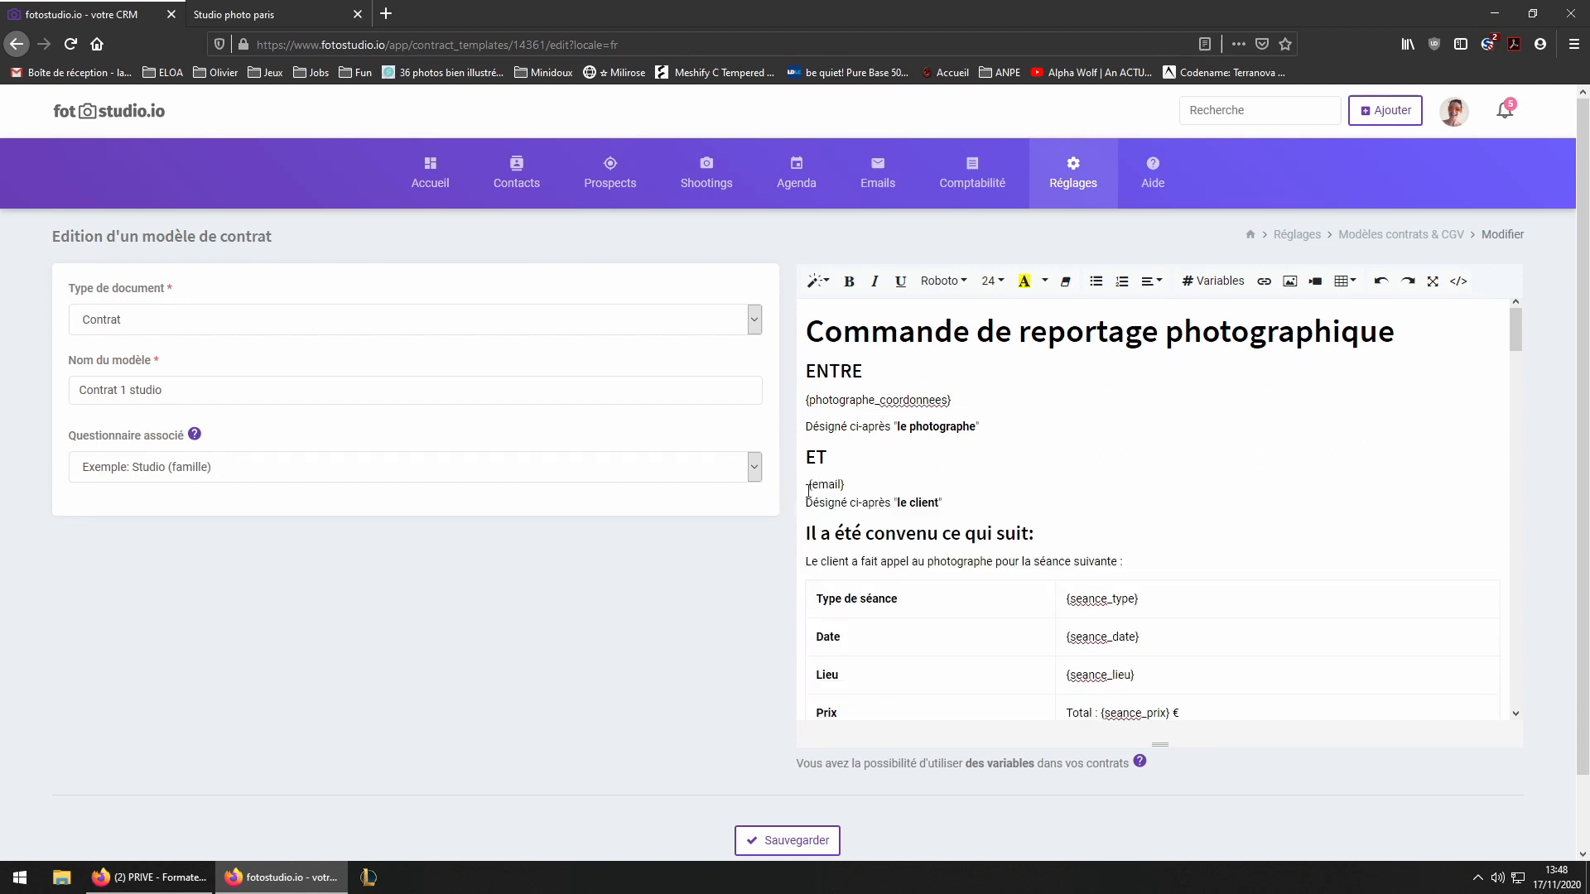
left_click_drag(814, 485, 840, 489)
type("clients")
- Adjust the "le client" wording below the {clients} variable by adding an "s", and save the contract template
left_click(905, 504)
type("s")
key("Delete")
left_click(795, 841)
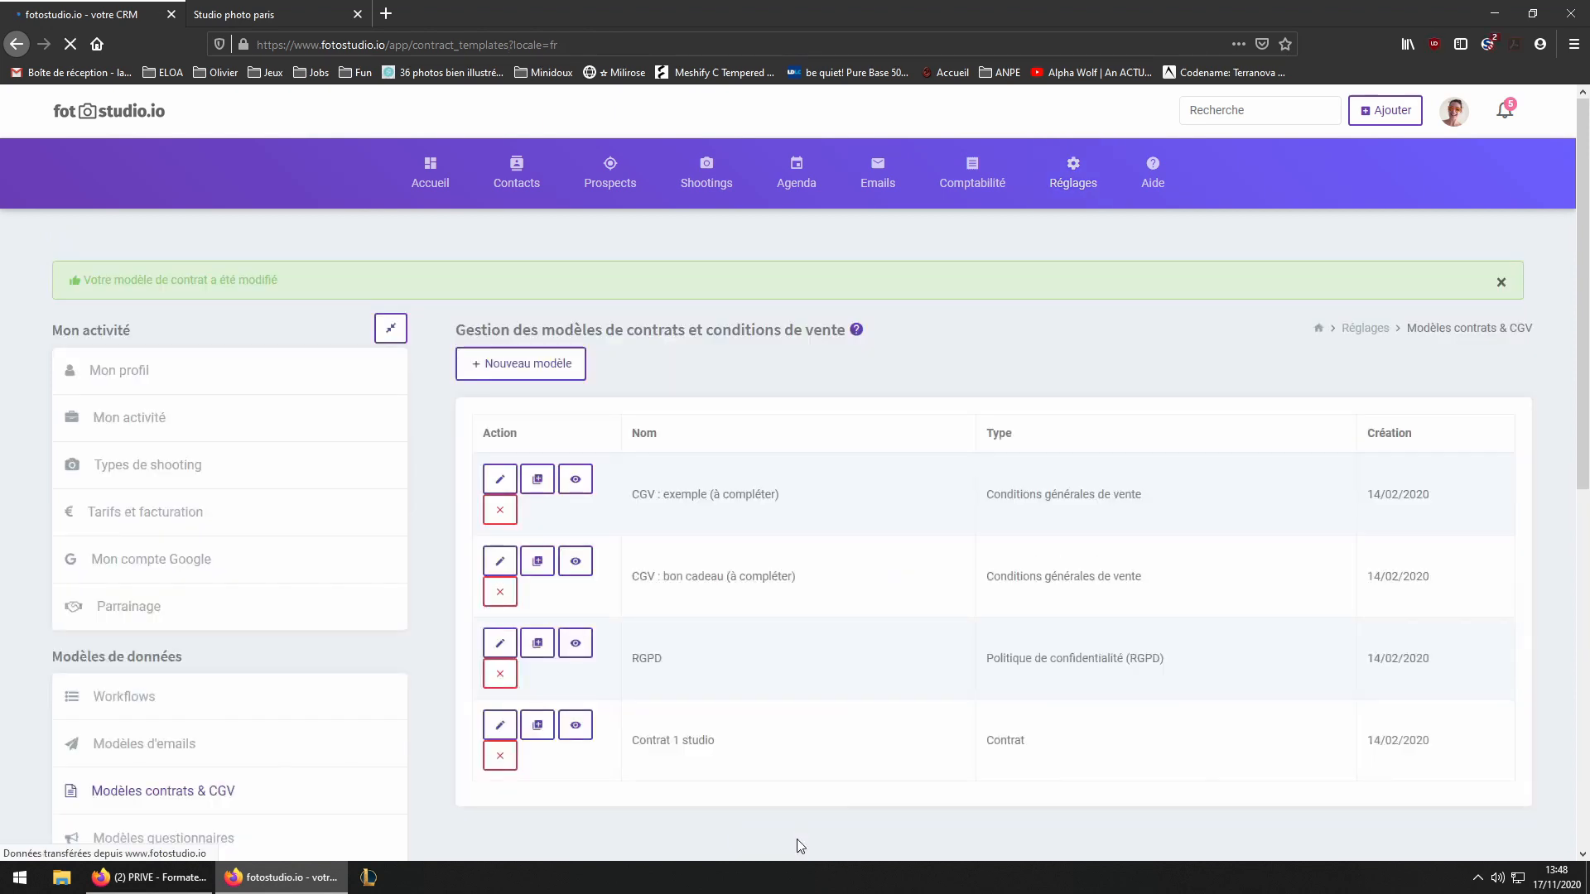
- Close the outdated client contract page and search for the main client to open the contact record
left_click(220, 18)
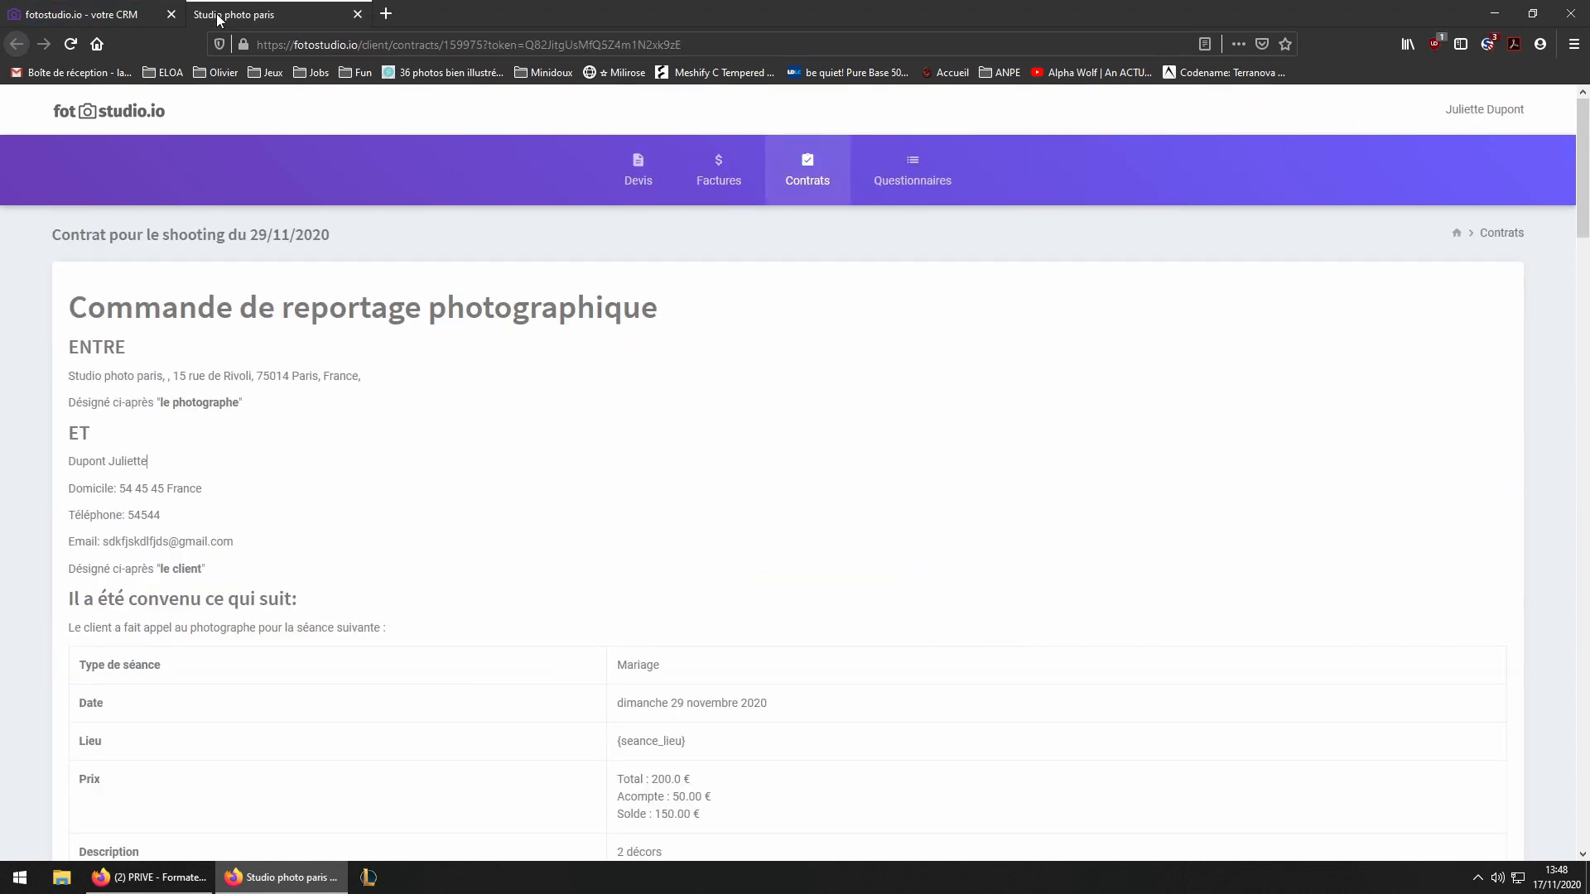
left_click(358, 15)
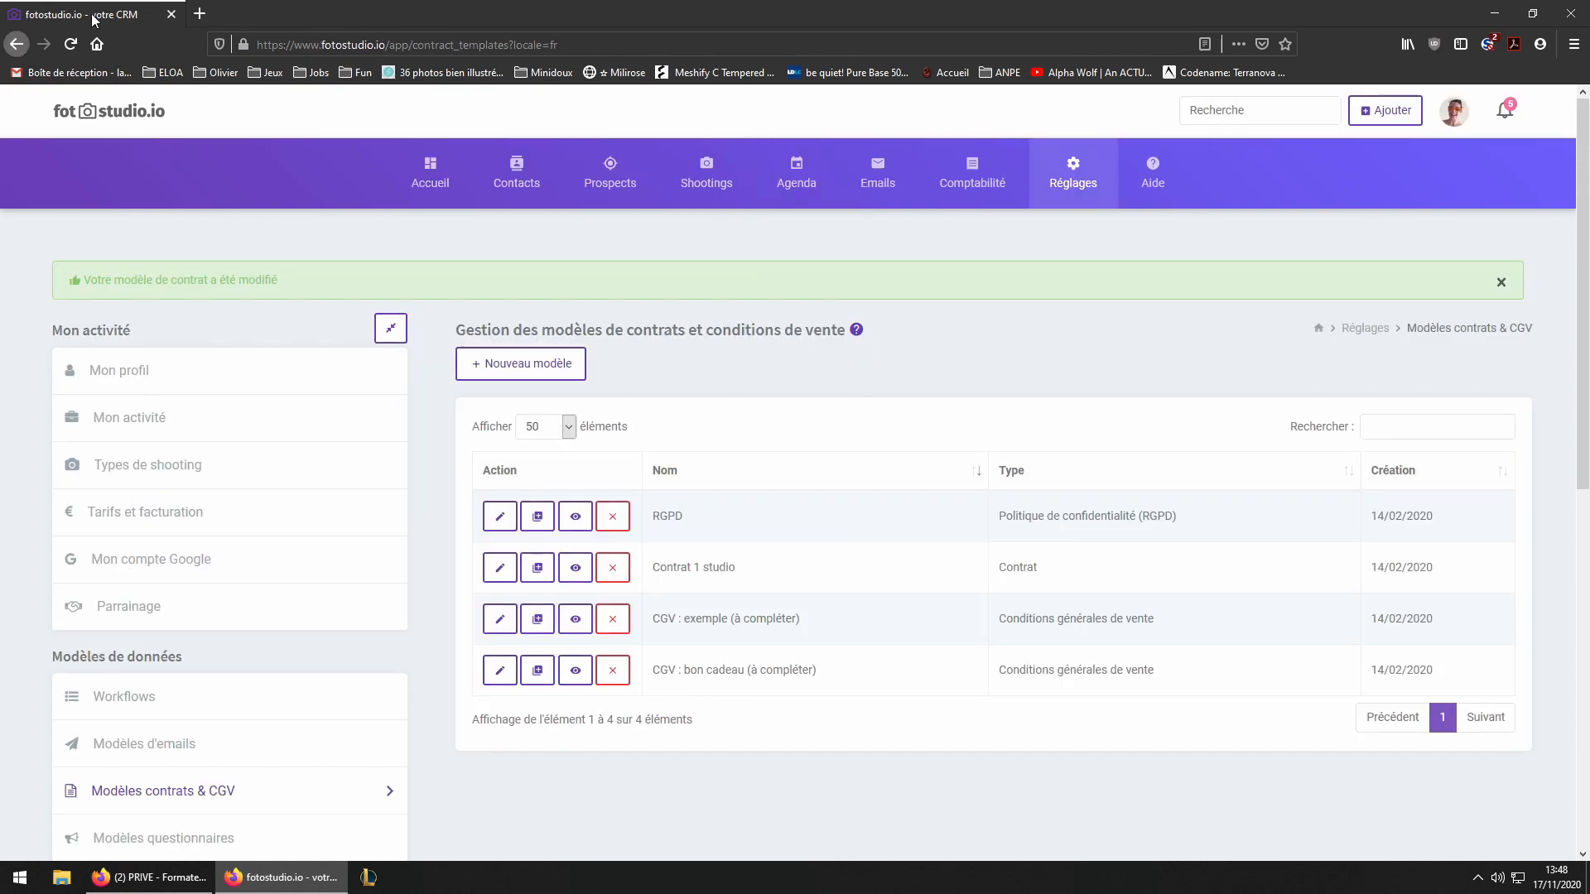
left_click(1256, 109)
type("dupo")
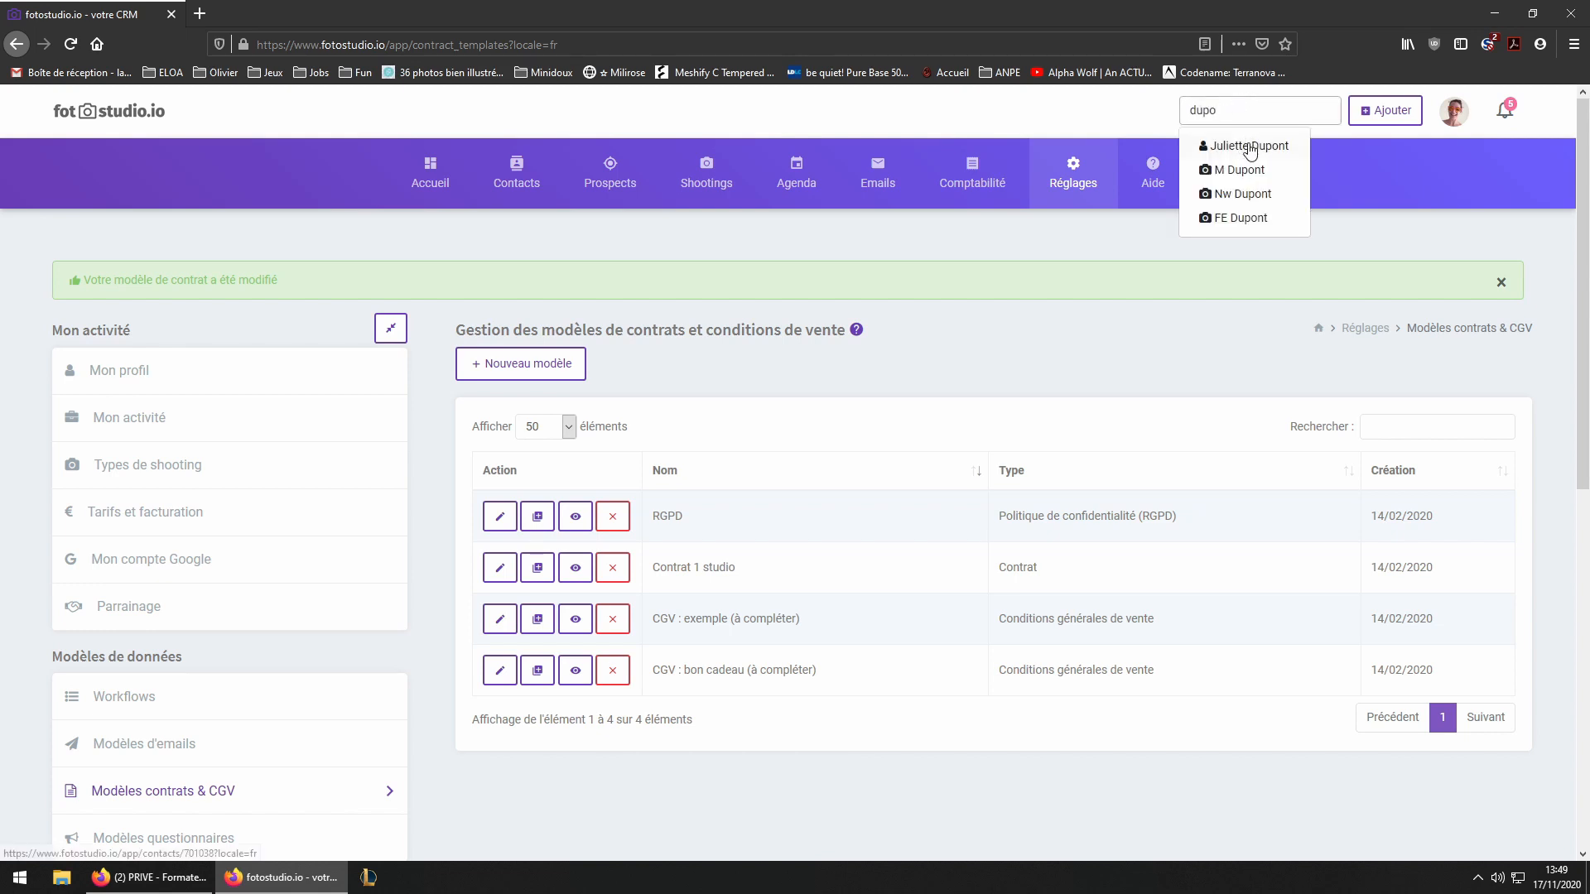
left_click(1249, 144)
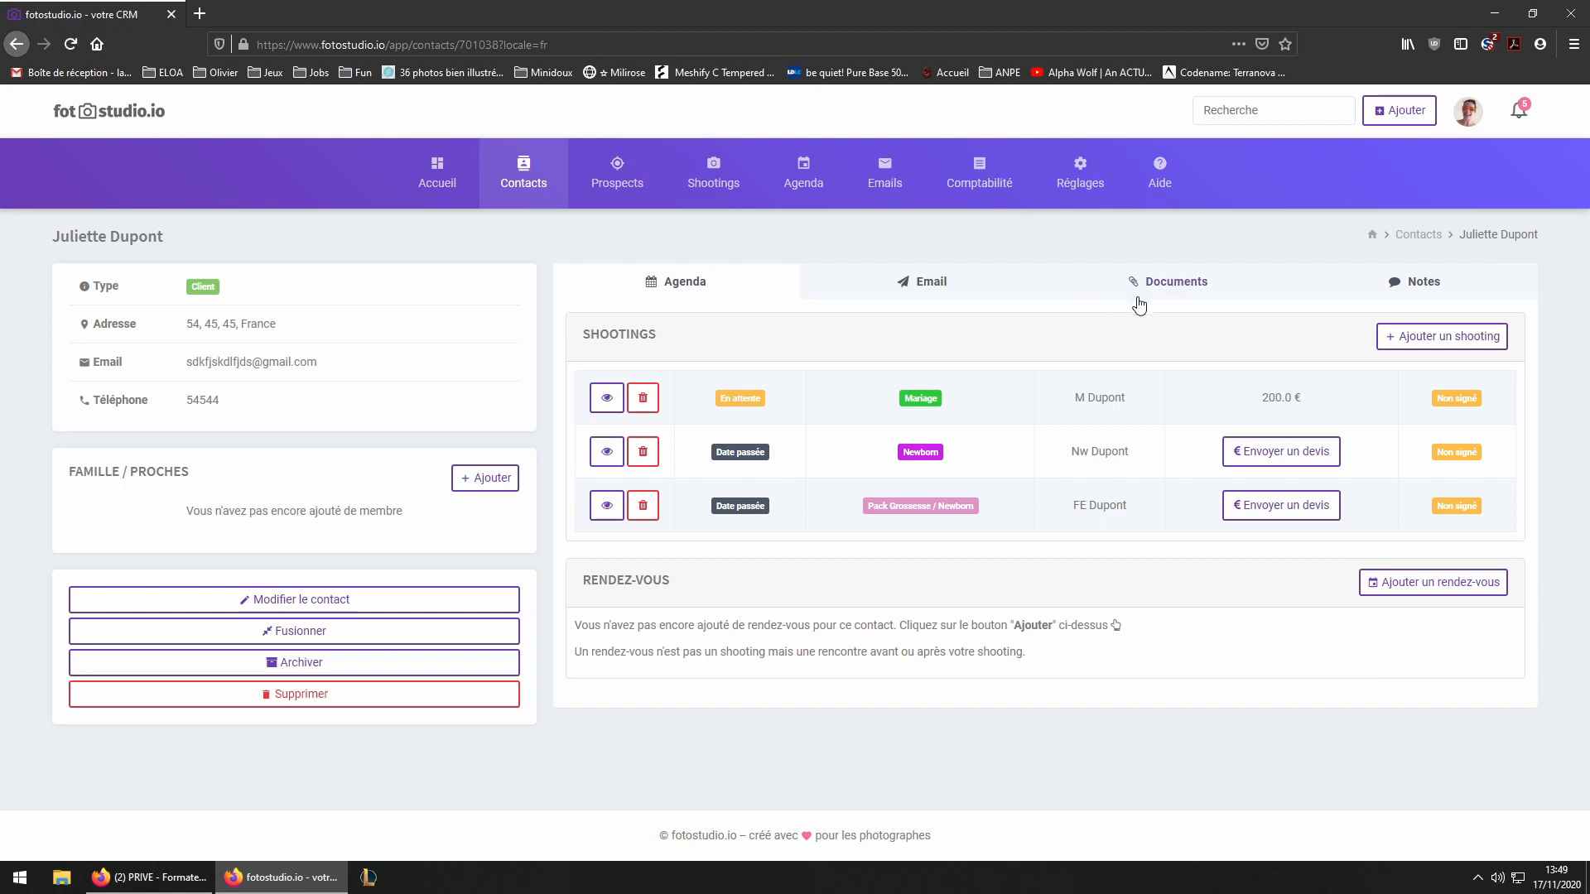
- Open the client's wedding shooting, prepare the email for its contract, and open the contract link in a new tab
left_click(1145, 285)
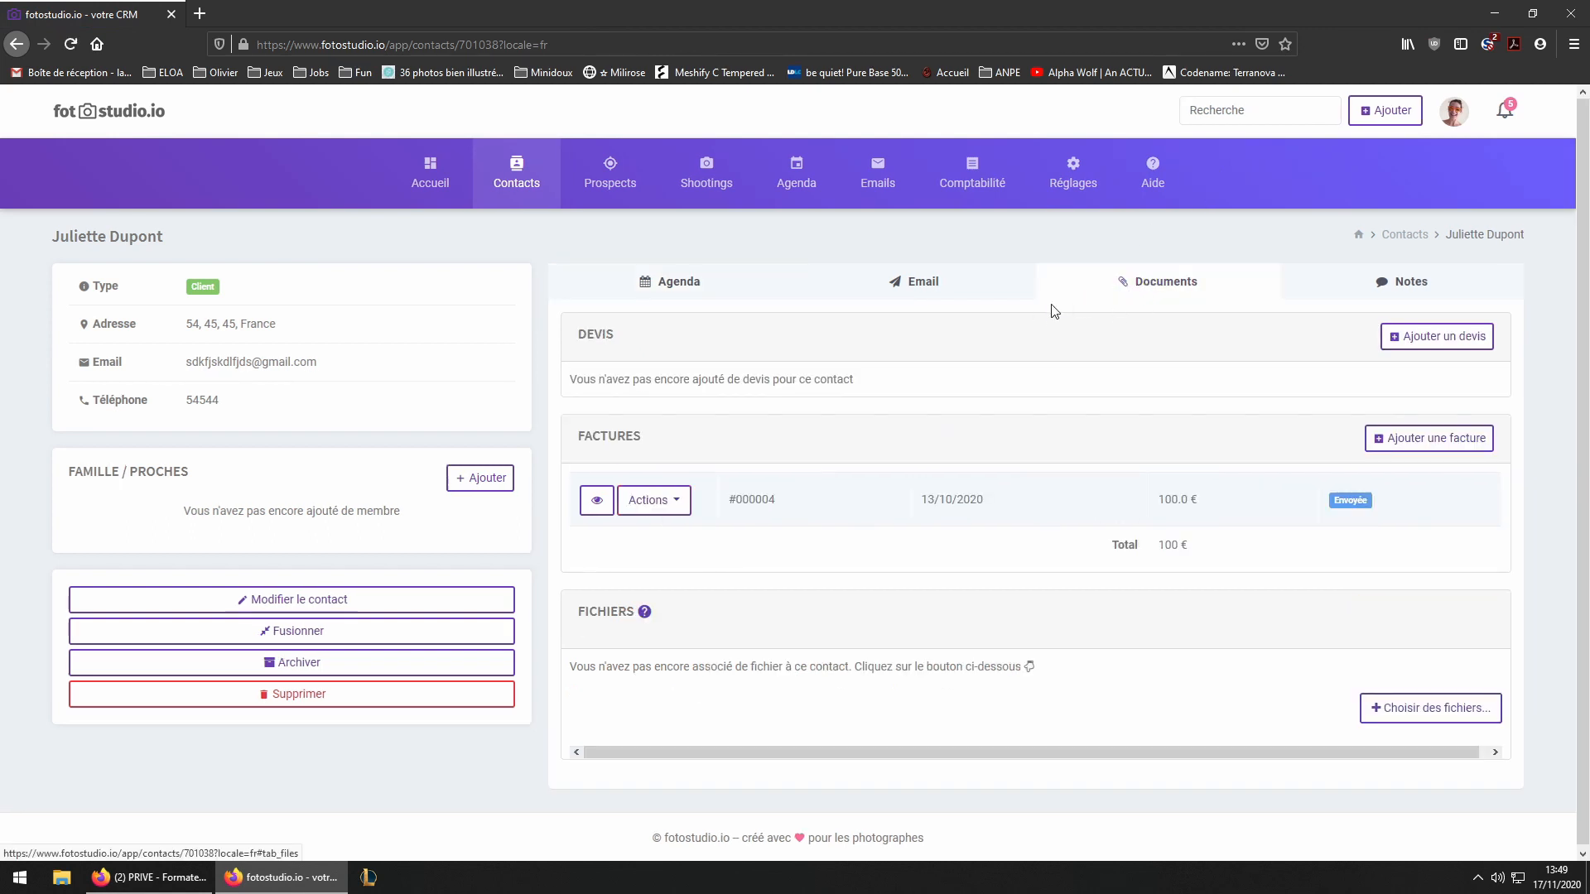
left_click(677, 288)
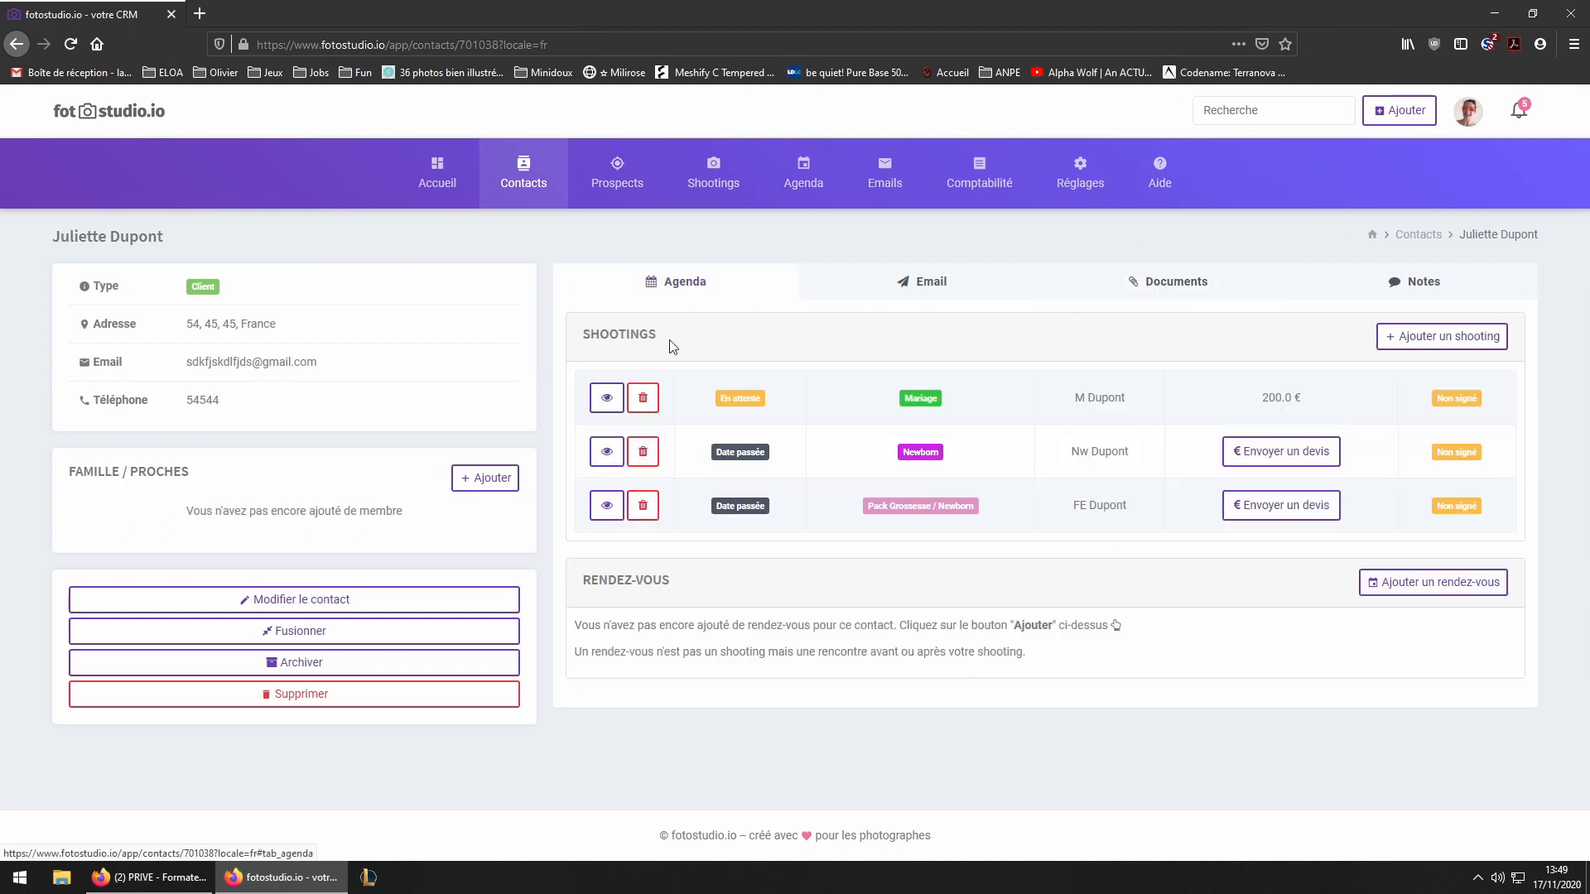
left_click(610, 399)
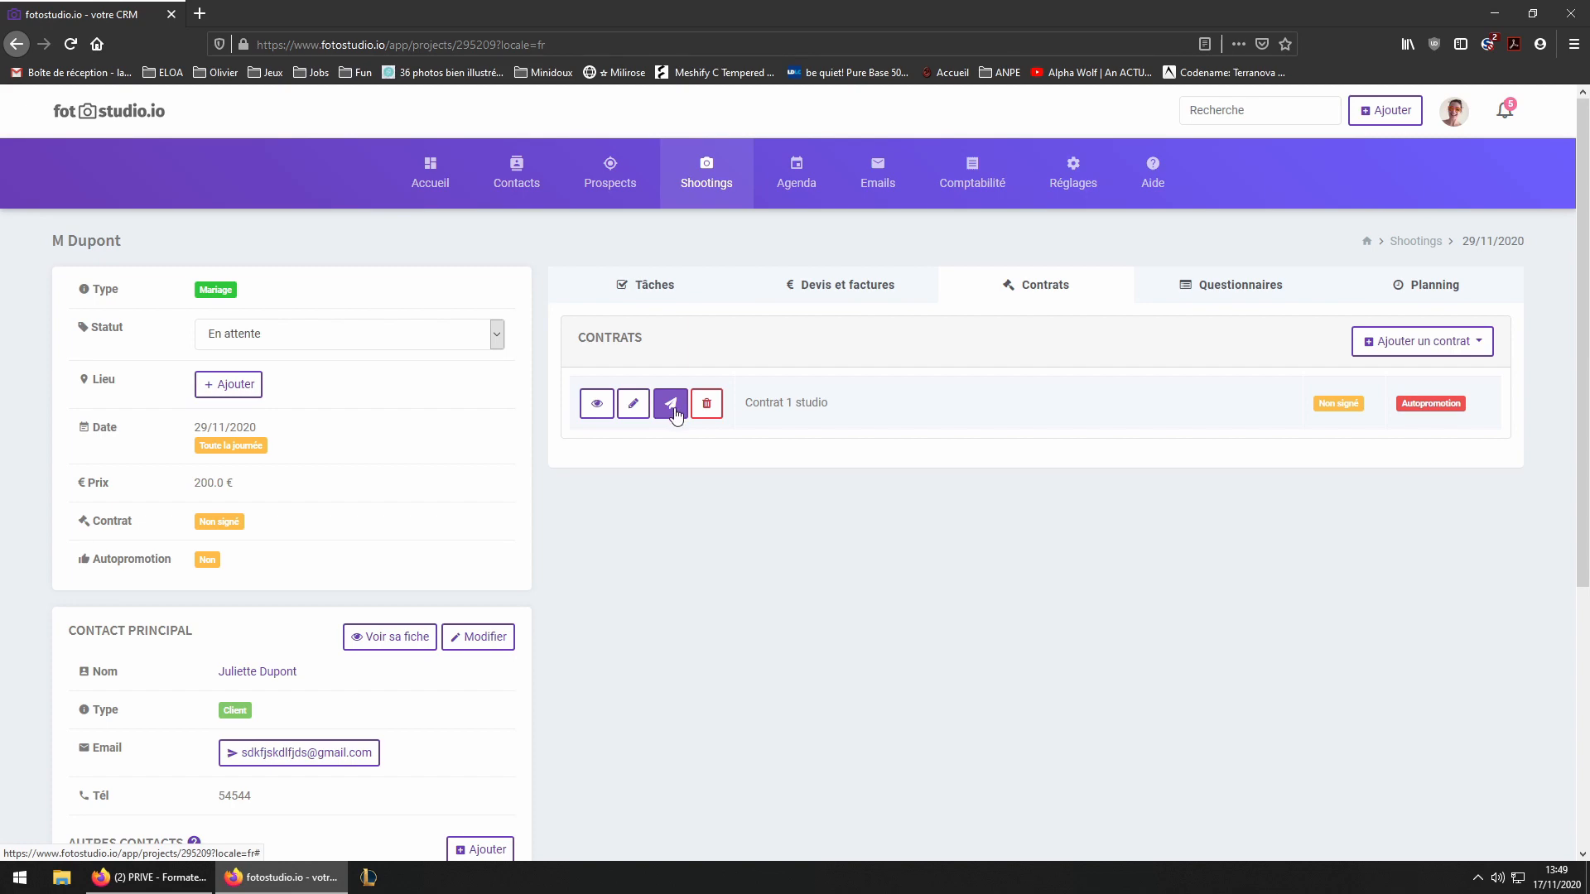
left_click(673, 406)
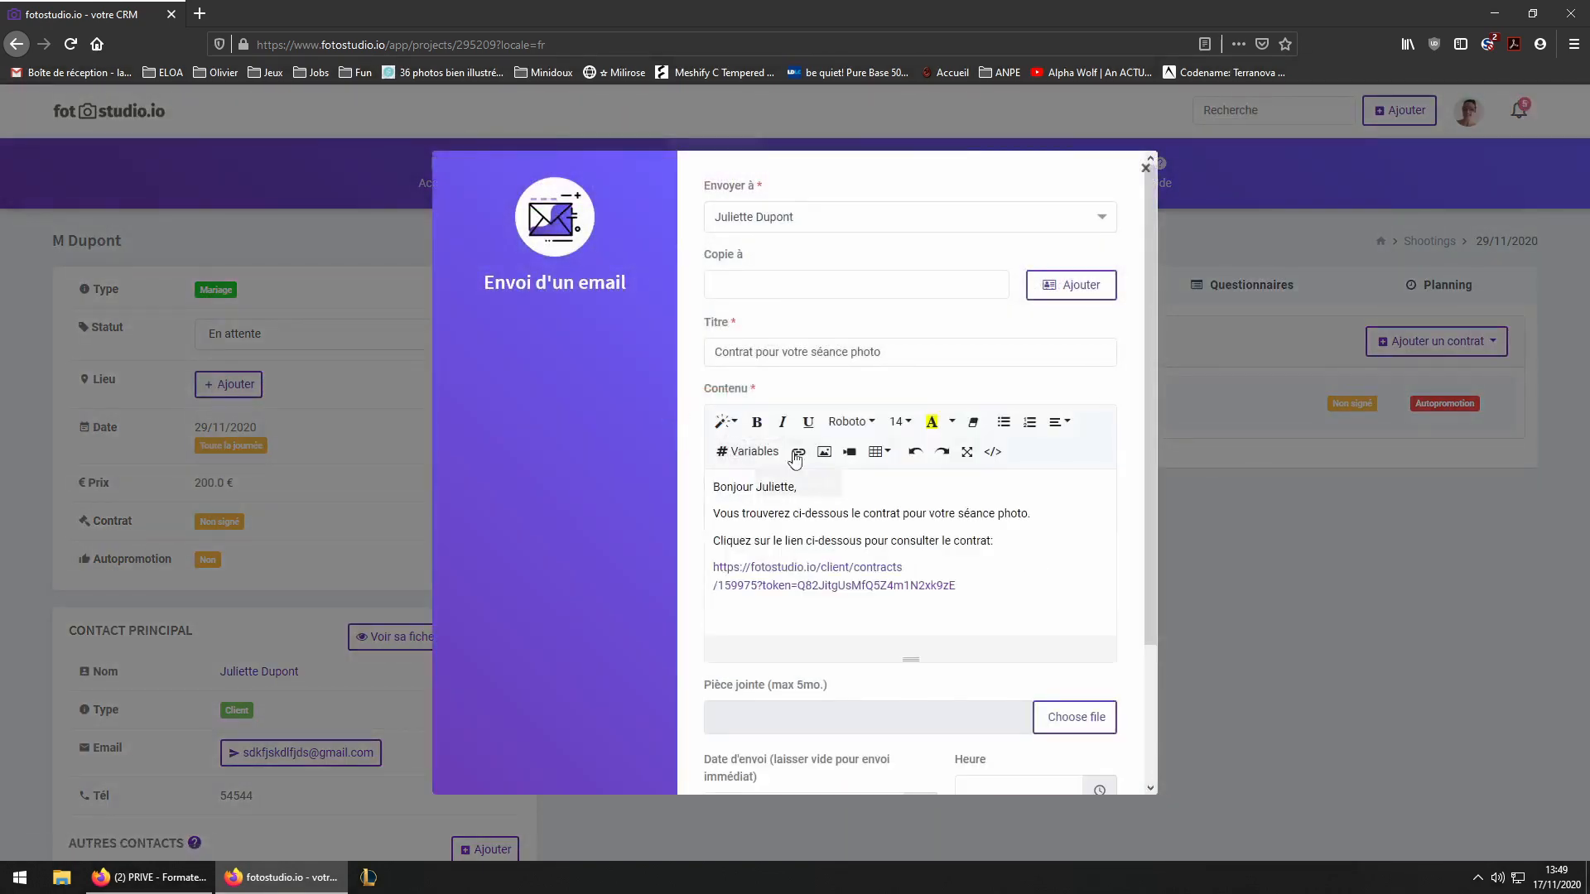
right_click(802, 575)
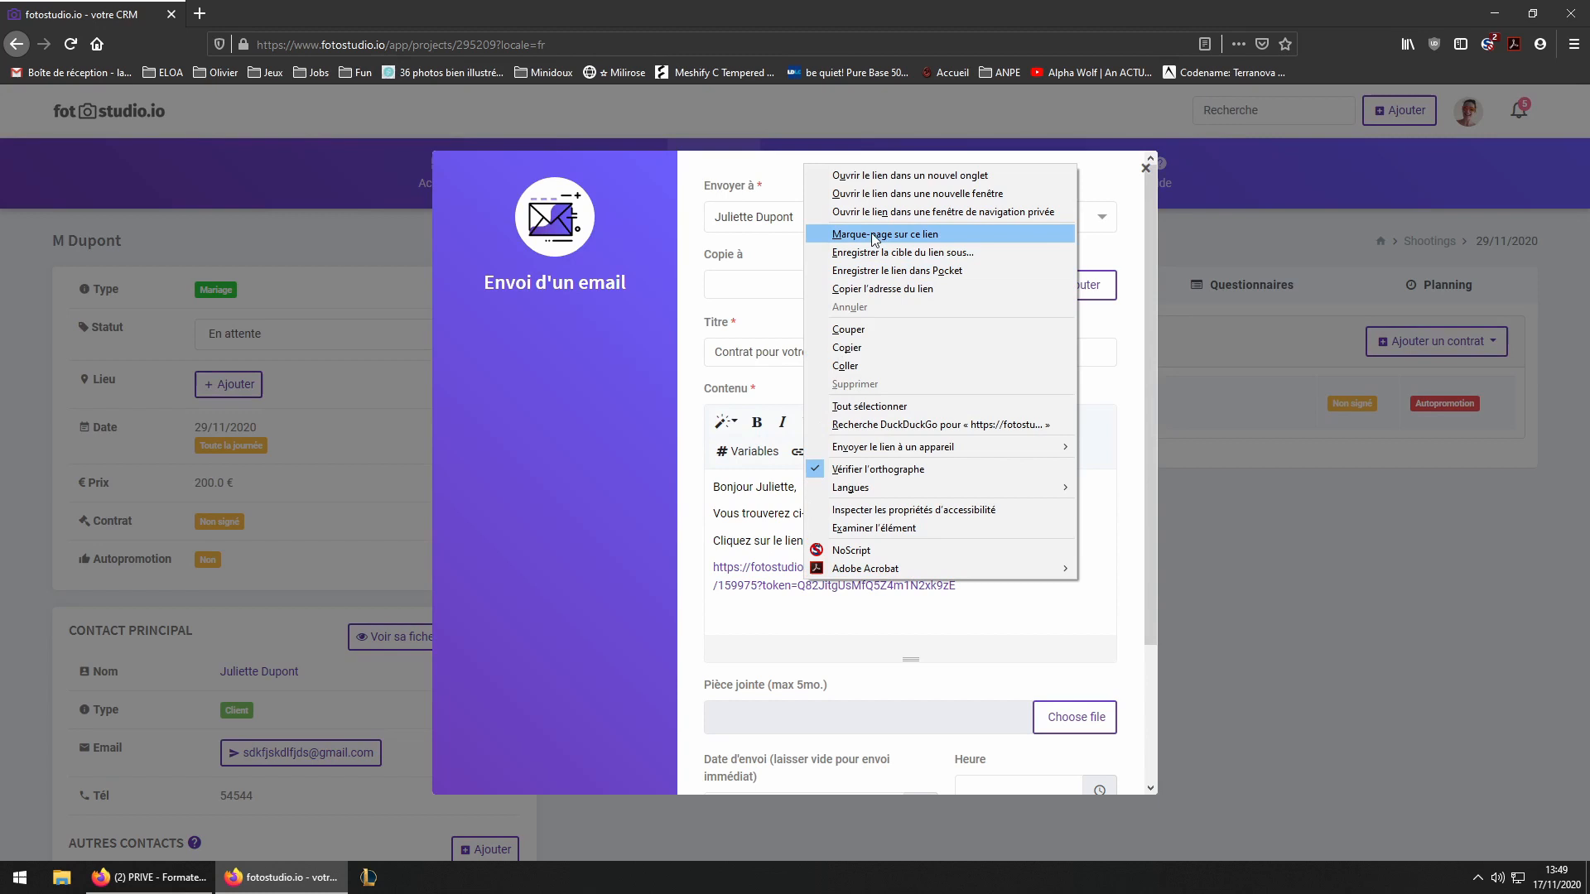
left_click(861, 178)
left_click(282, 17)
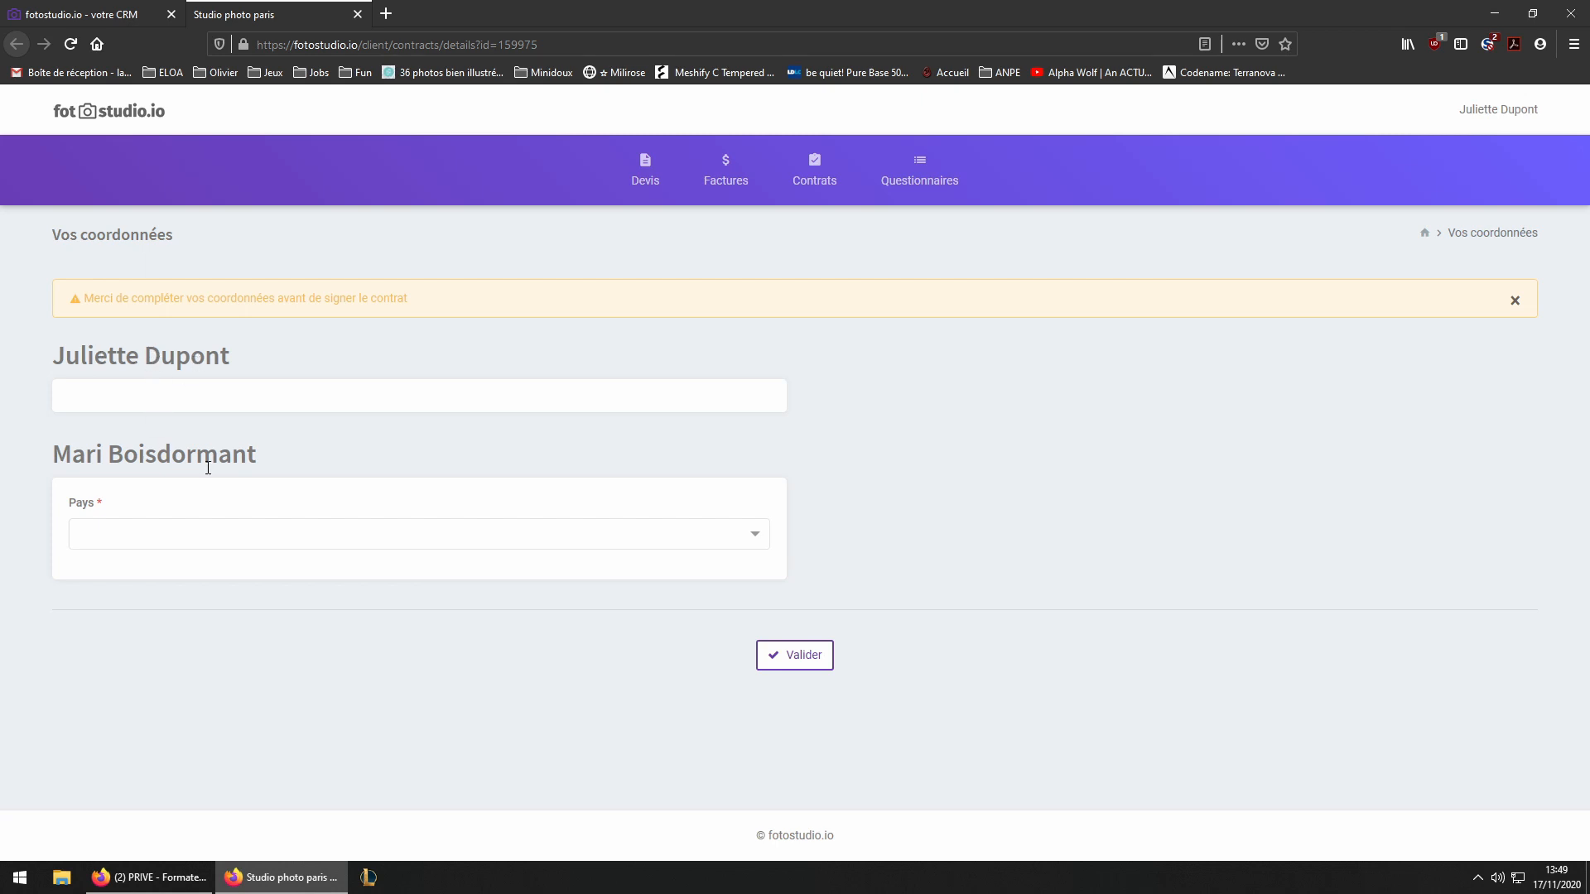
- Complete the additional contact's details by setting the country to Allemagne, and validate them to reach the contract
left_click(181, 542)
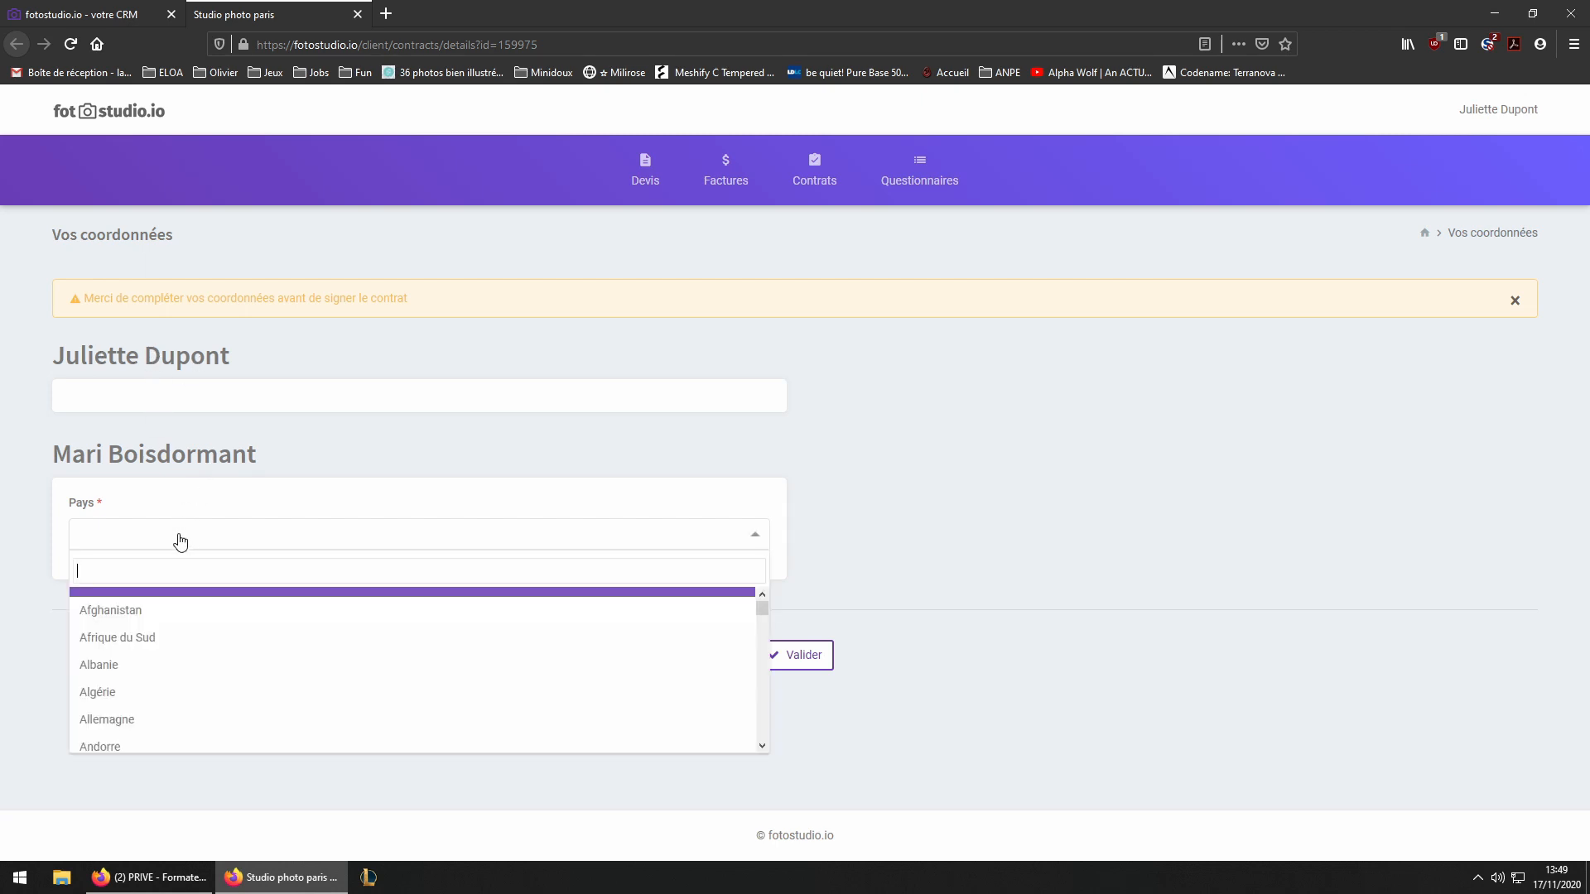
left_click(195, 720)
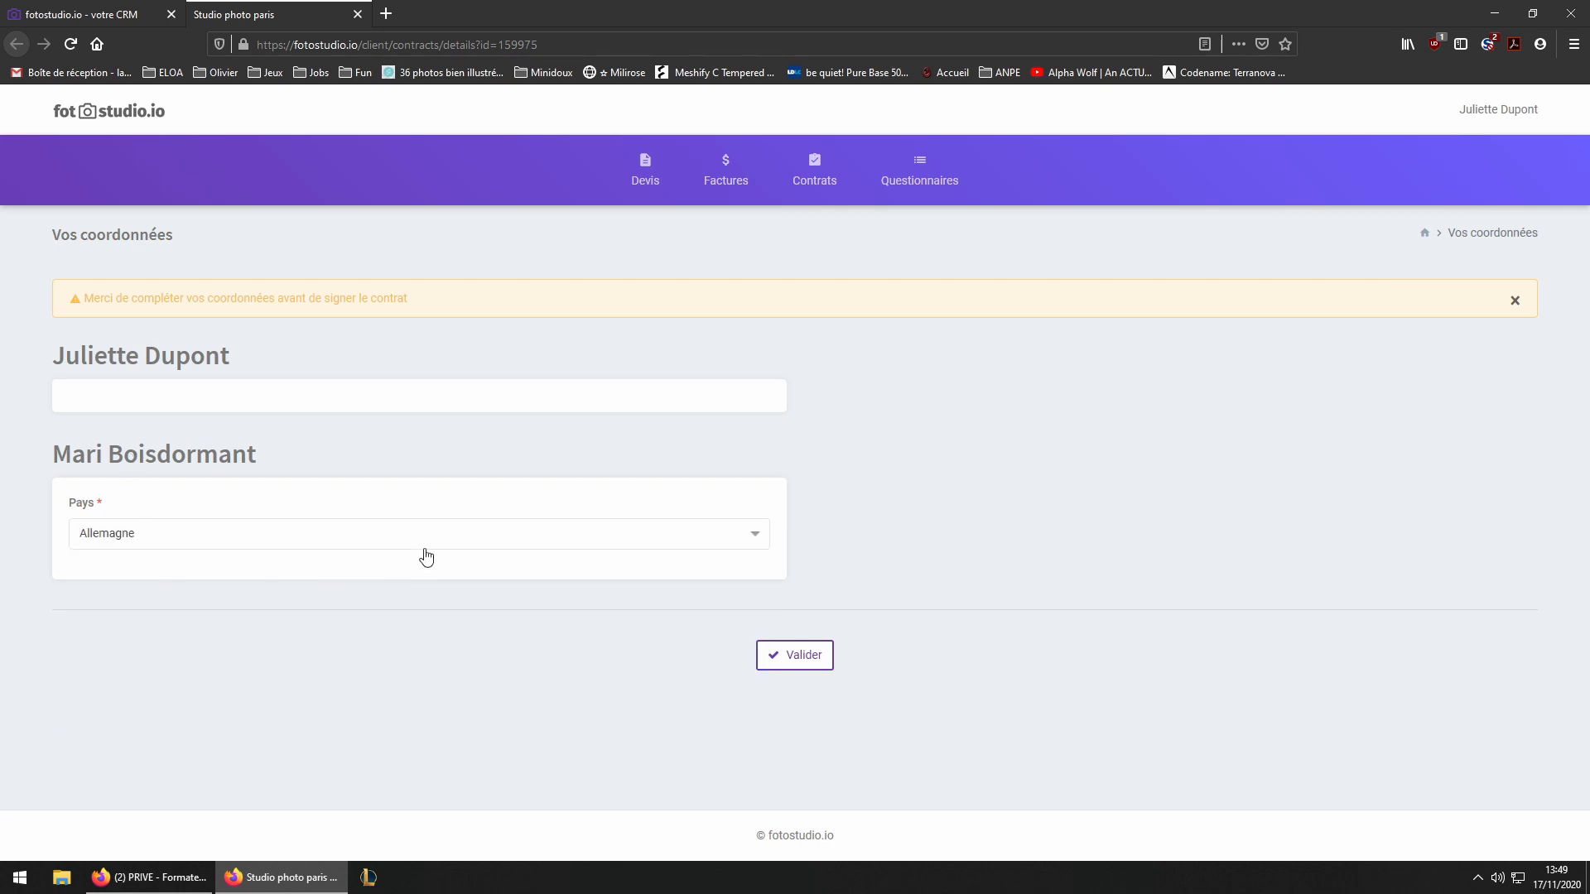
left_click(803, 660)
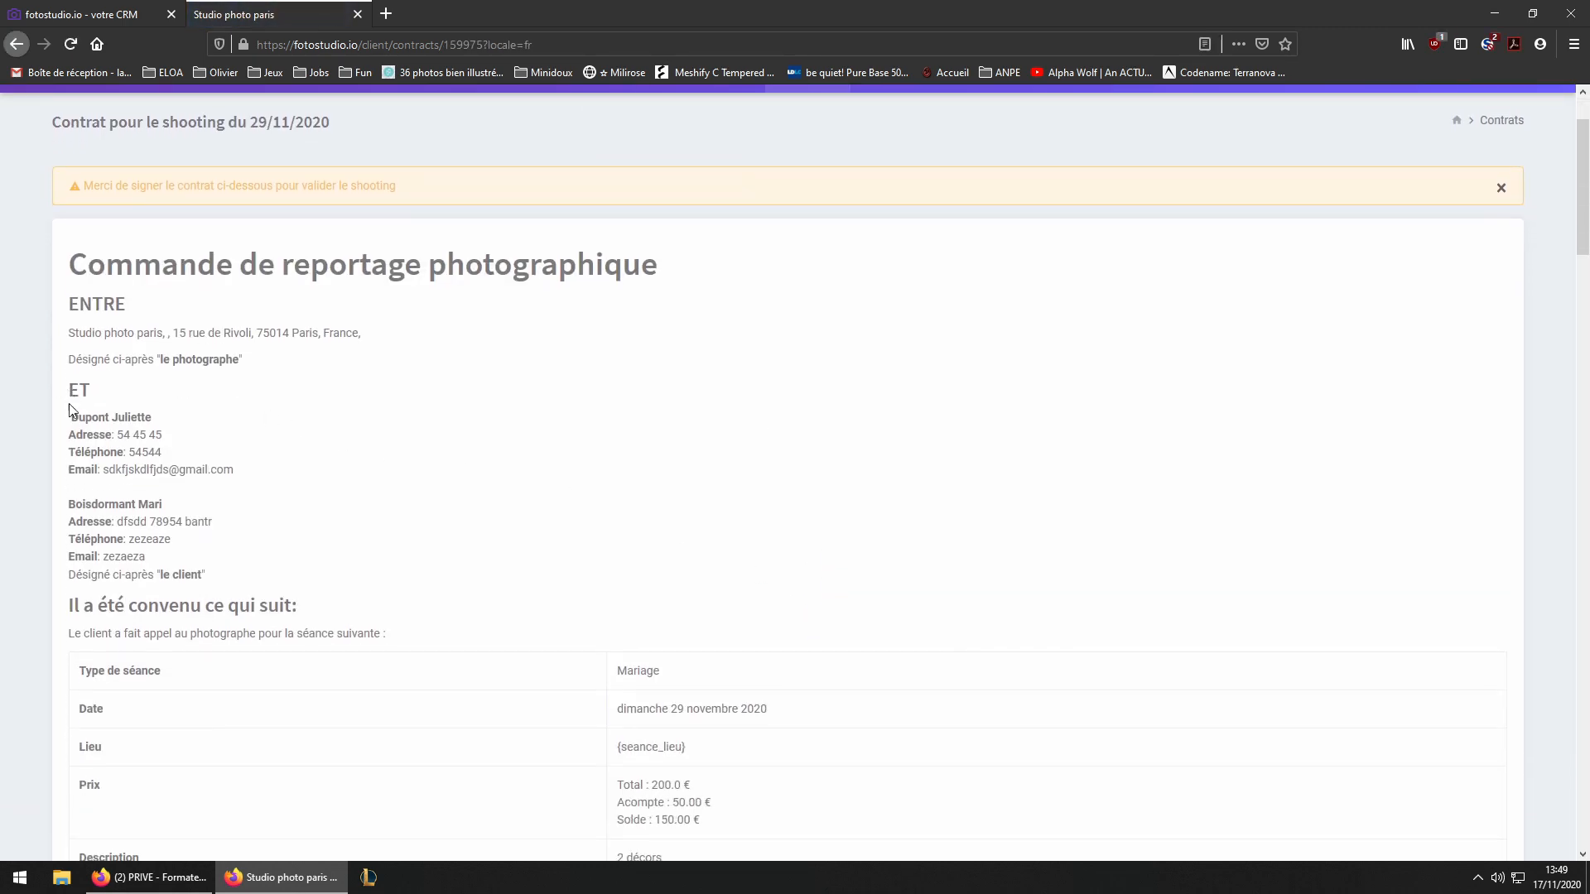
- Examine both clients' contact details listed under "ET" in the contract
left_click_drag(70, 407, 283, 492)
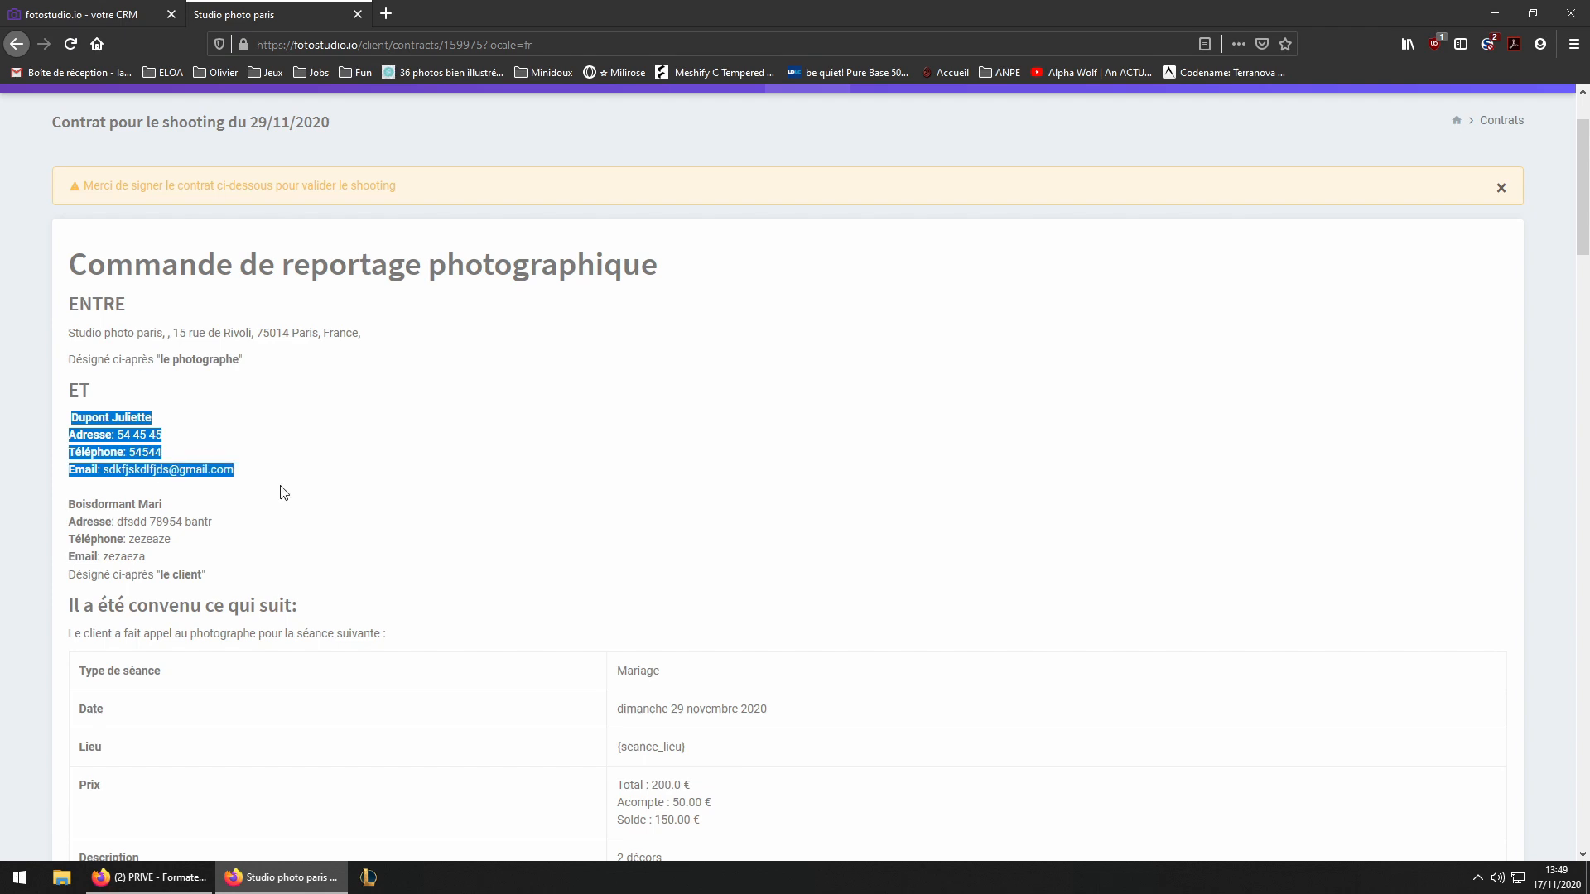
left_click_drag(69, 500, 262, 566)
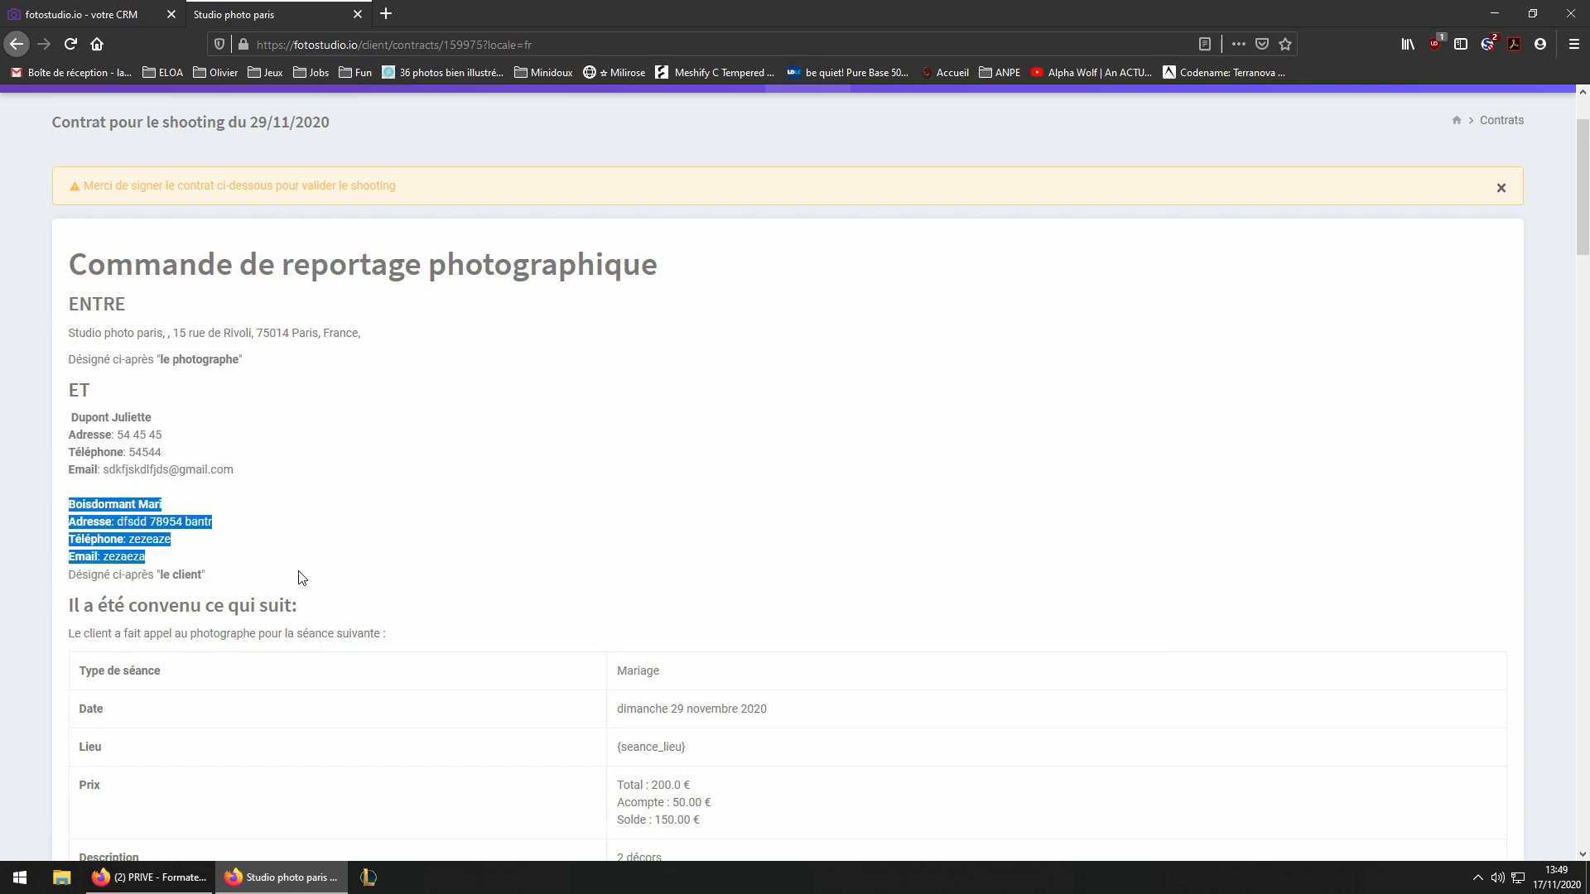
left_click(441, 561)
- Draw freehand signatures for the main client and the additional contact in their boxes at the end of the contract
scroll(443, 561, "down", 20)
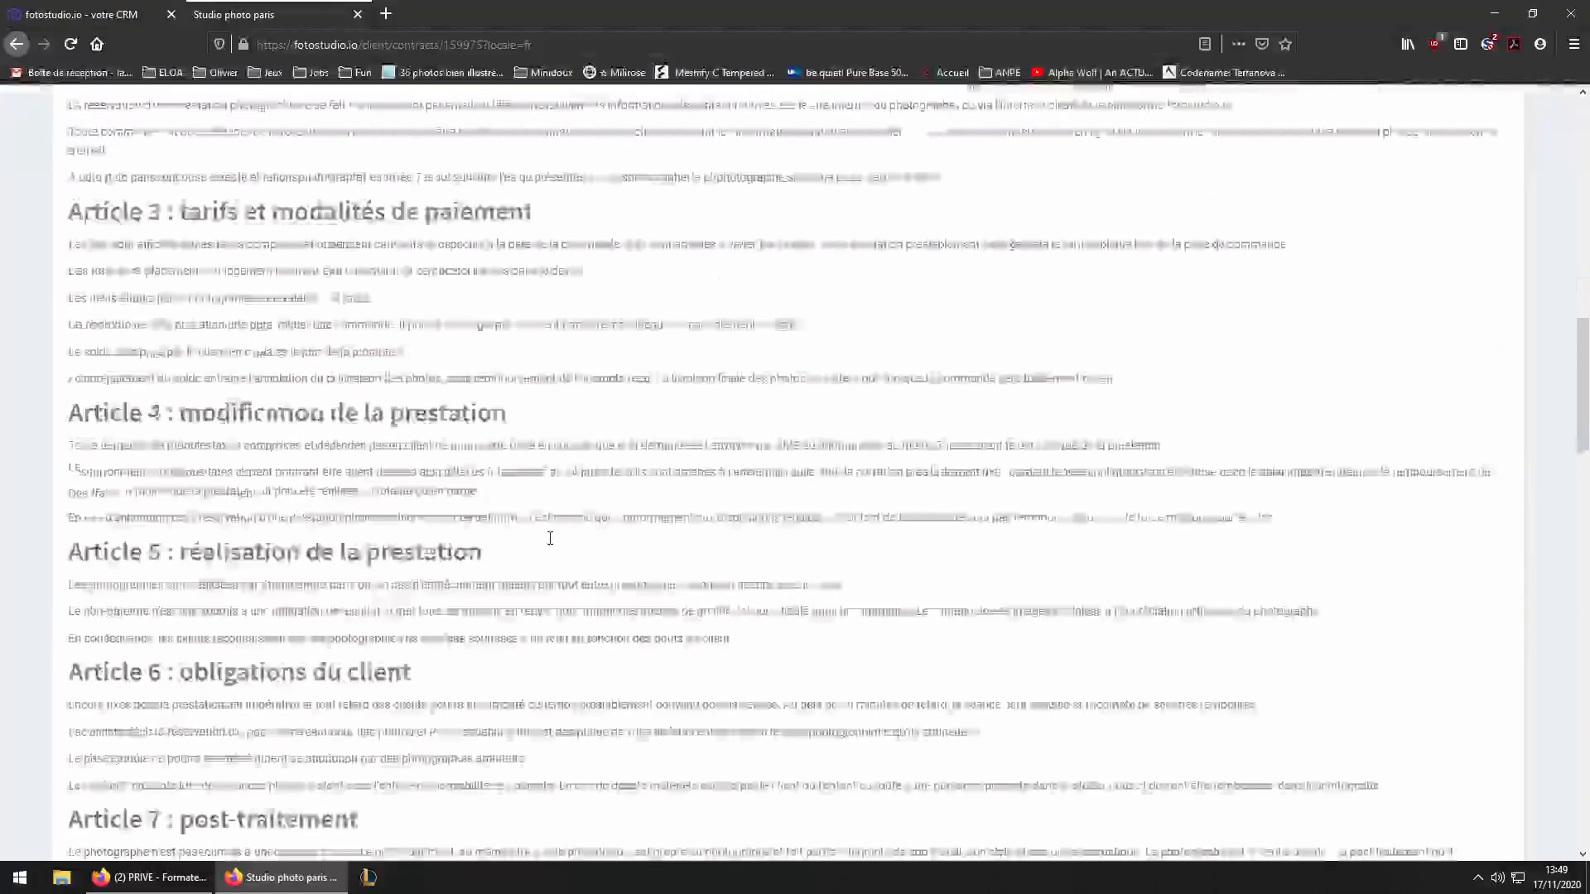
scroll(564, 531, "down", 5)
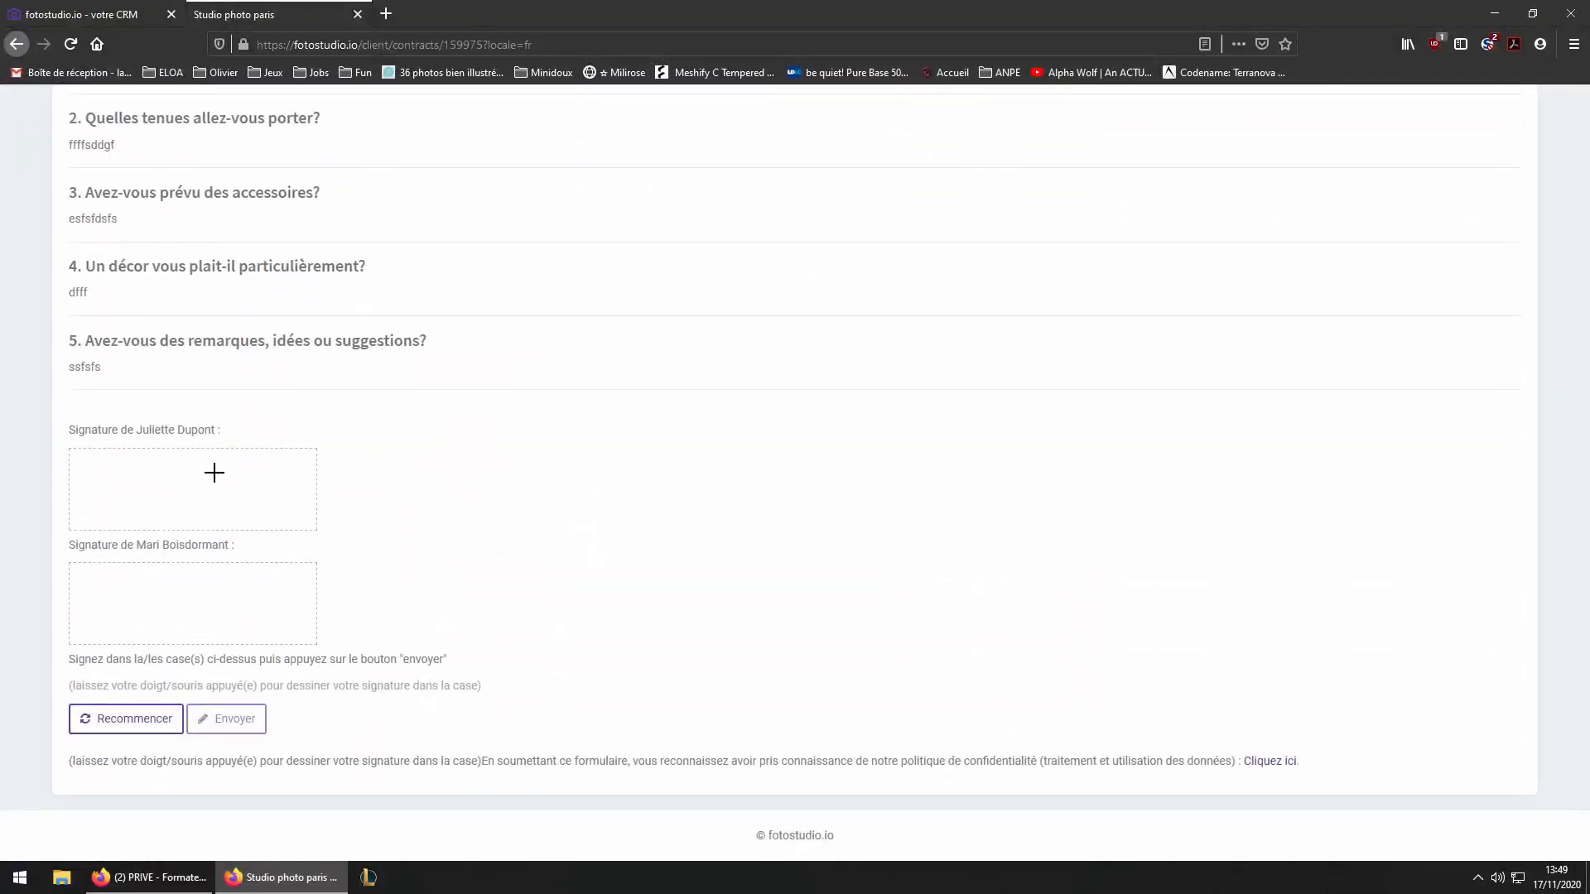
left_click_drag(213, 472, 184, 490)
left_click_drag(182, 582, 282, 616)
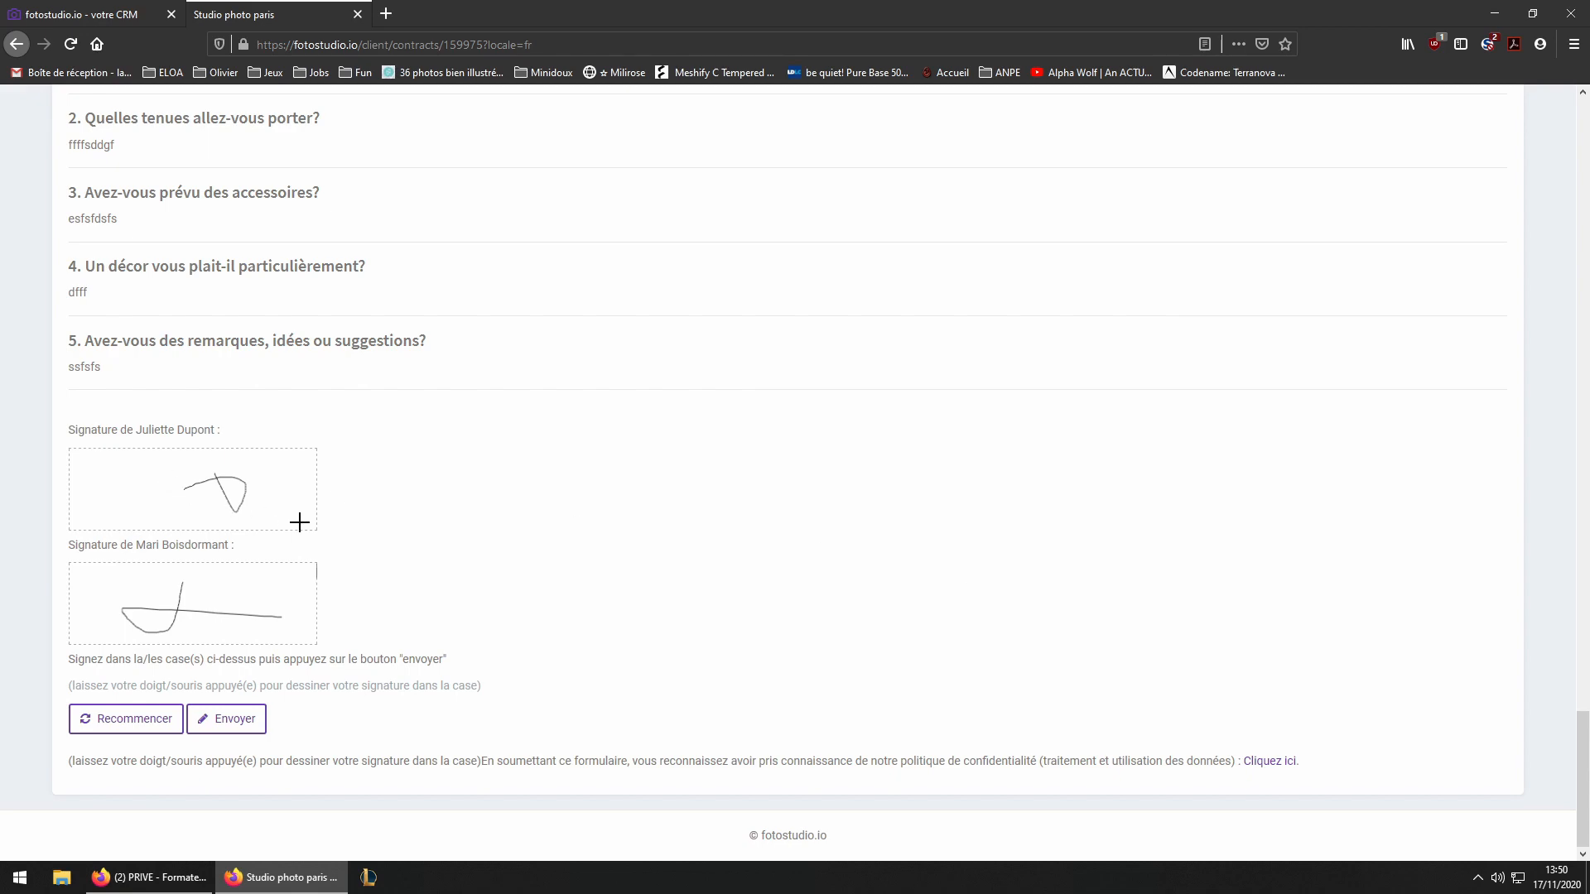
- Return to the CRM, discard the contract email, and open the "Contrat 1 studio" template for editing
left_click(126, 14)
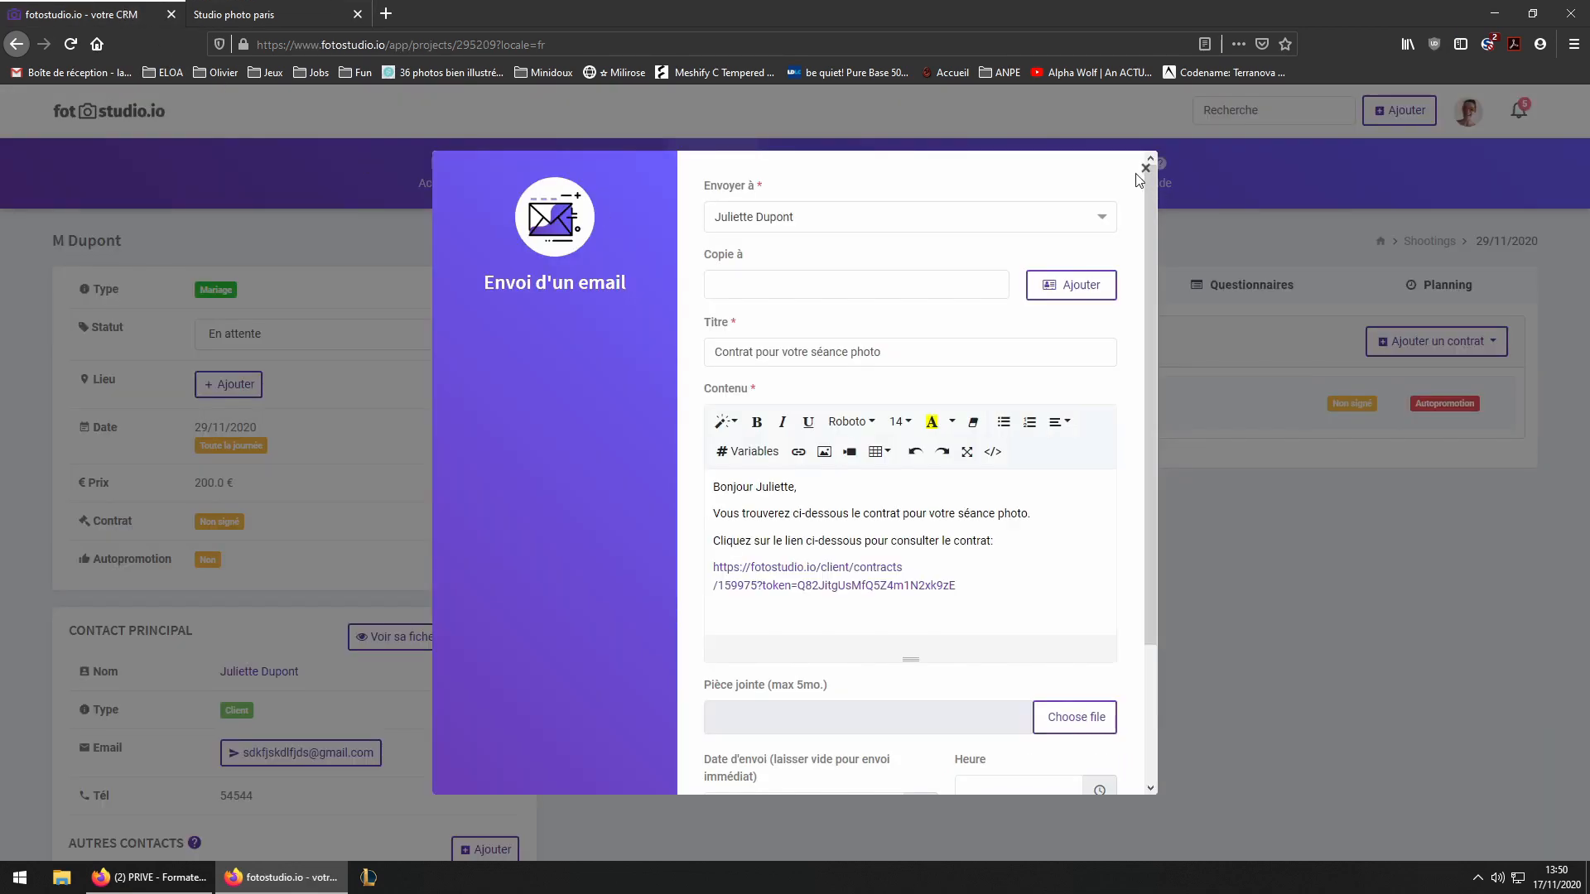
left_click(1146, 169)
left_click(1073, 176)
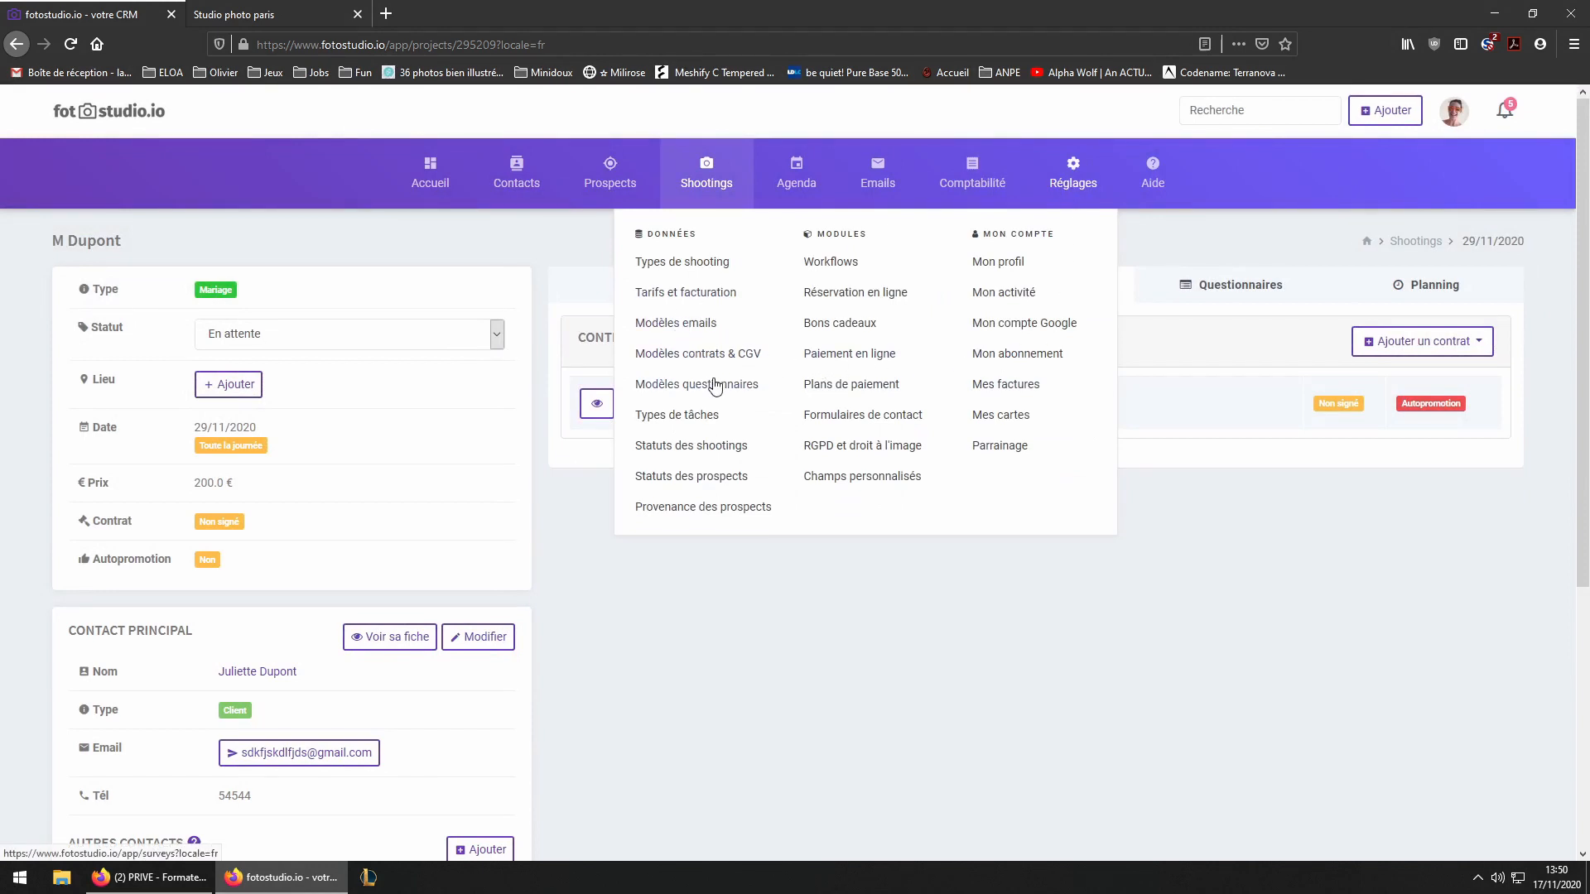
left_click(695, 355)
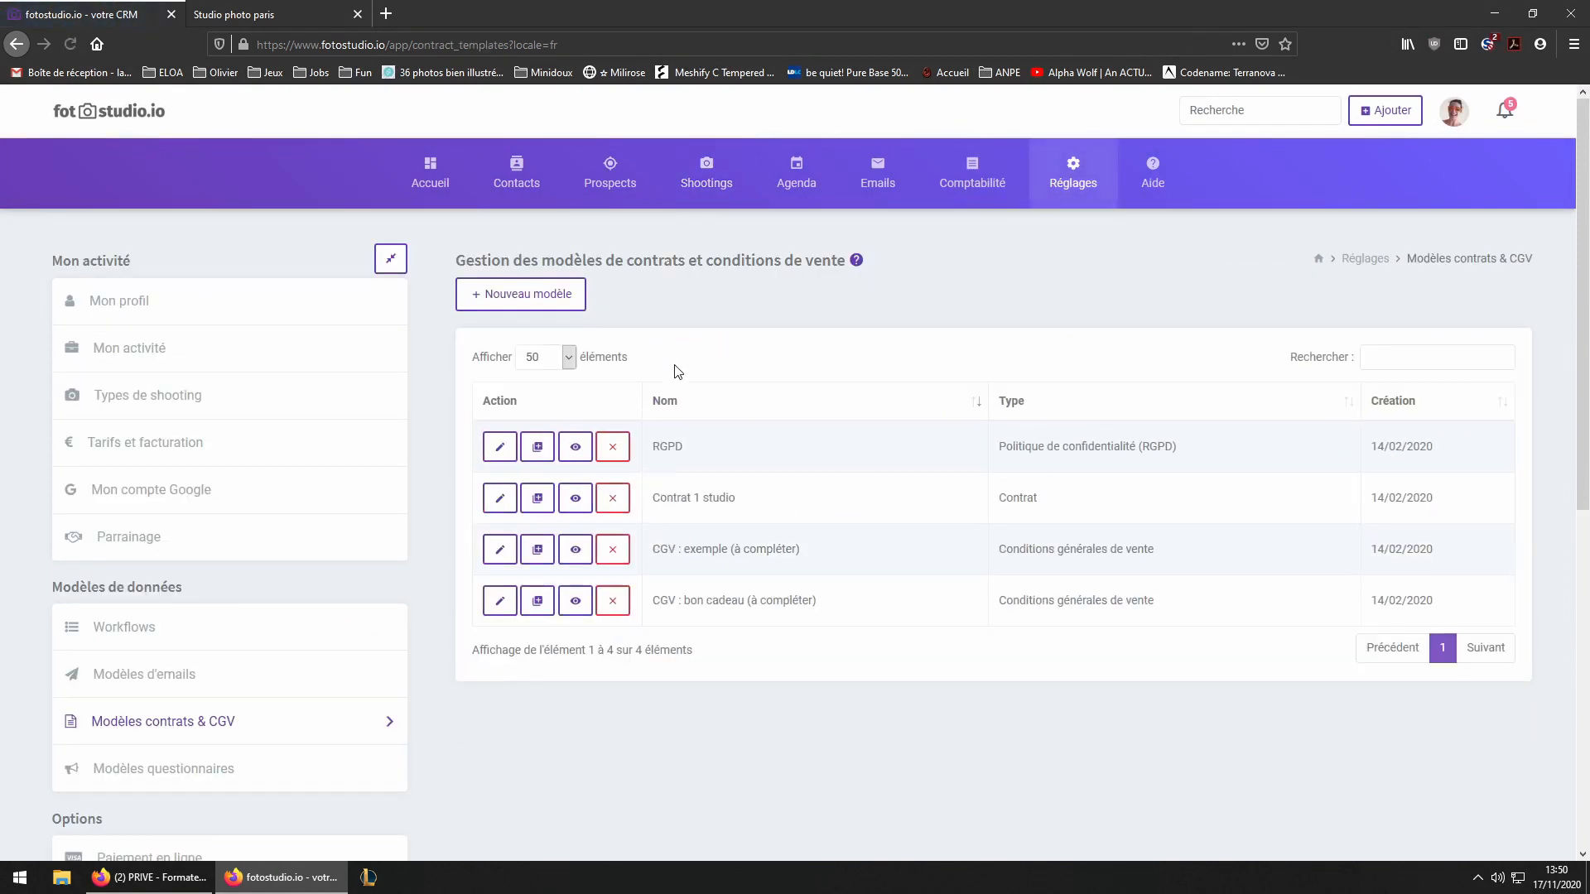
left_click(501, 500)
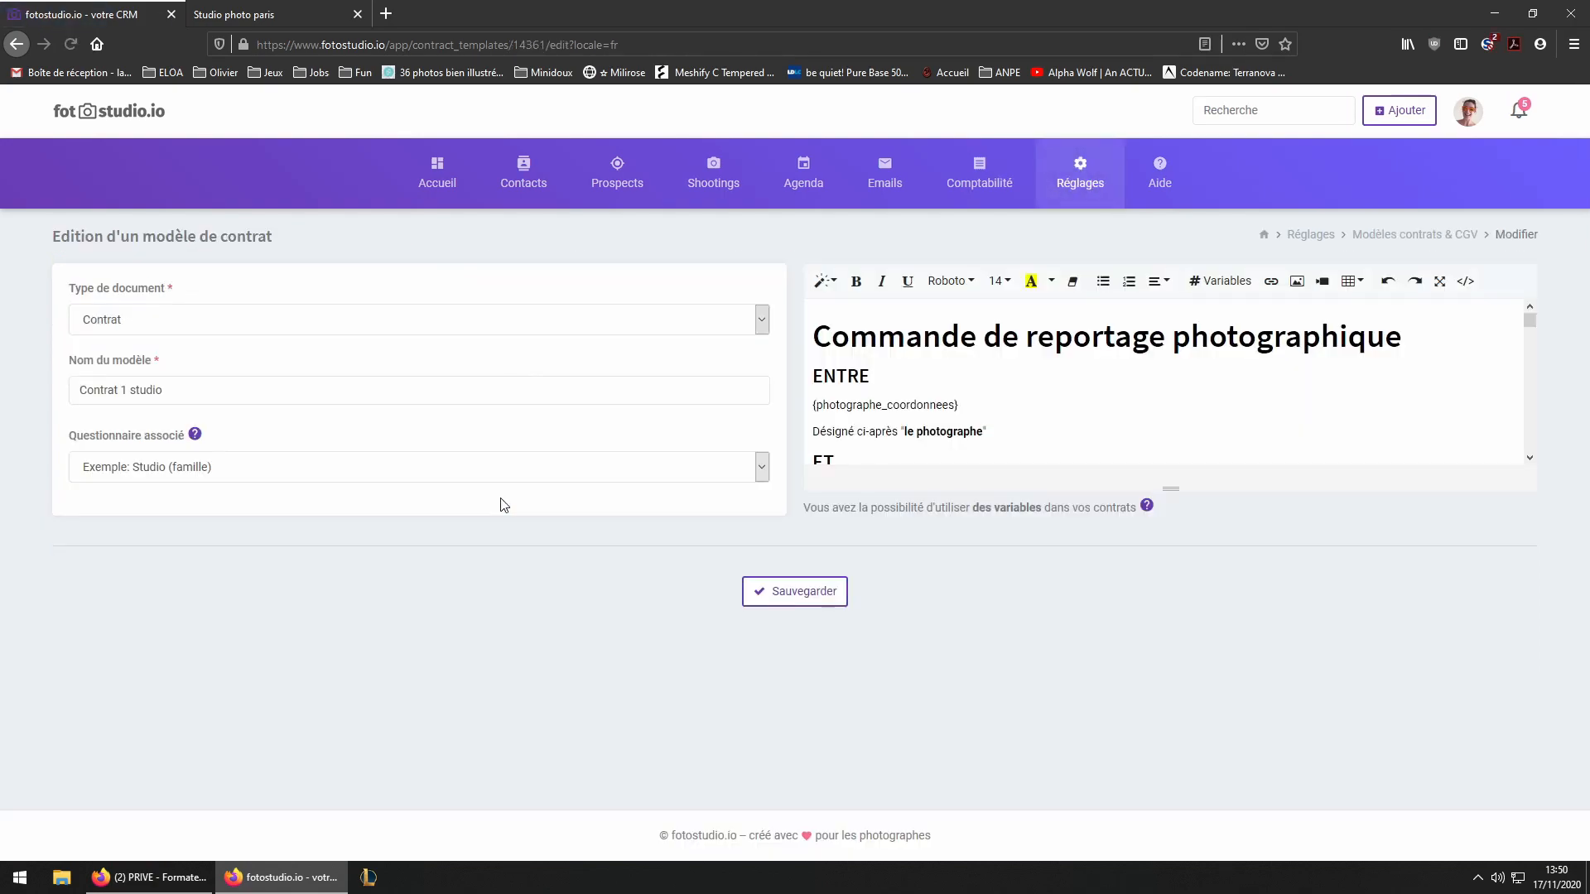
- Enlarge the template editor, add blank space below the closing conditions sentence, and compare with the client's signature area
left_click_drag(1165, 490, 1159, 765)
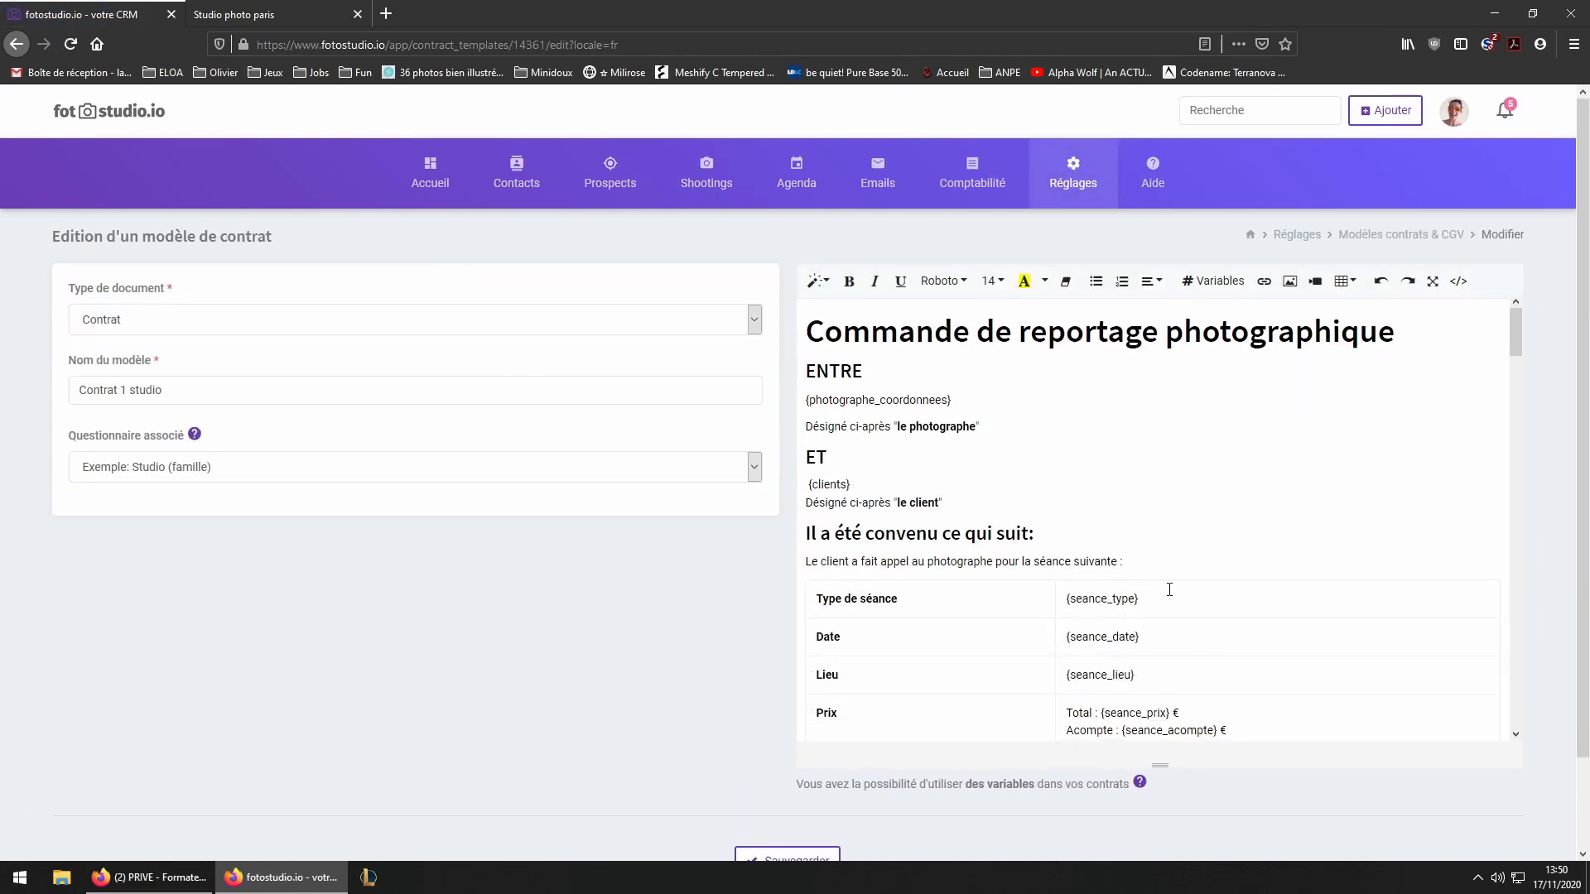
scroll(1171, 593, "down", 5)
scroll(1169, 590, "down", 20)
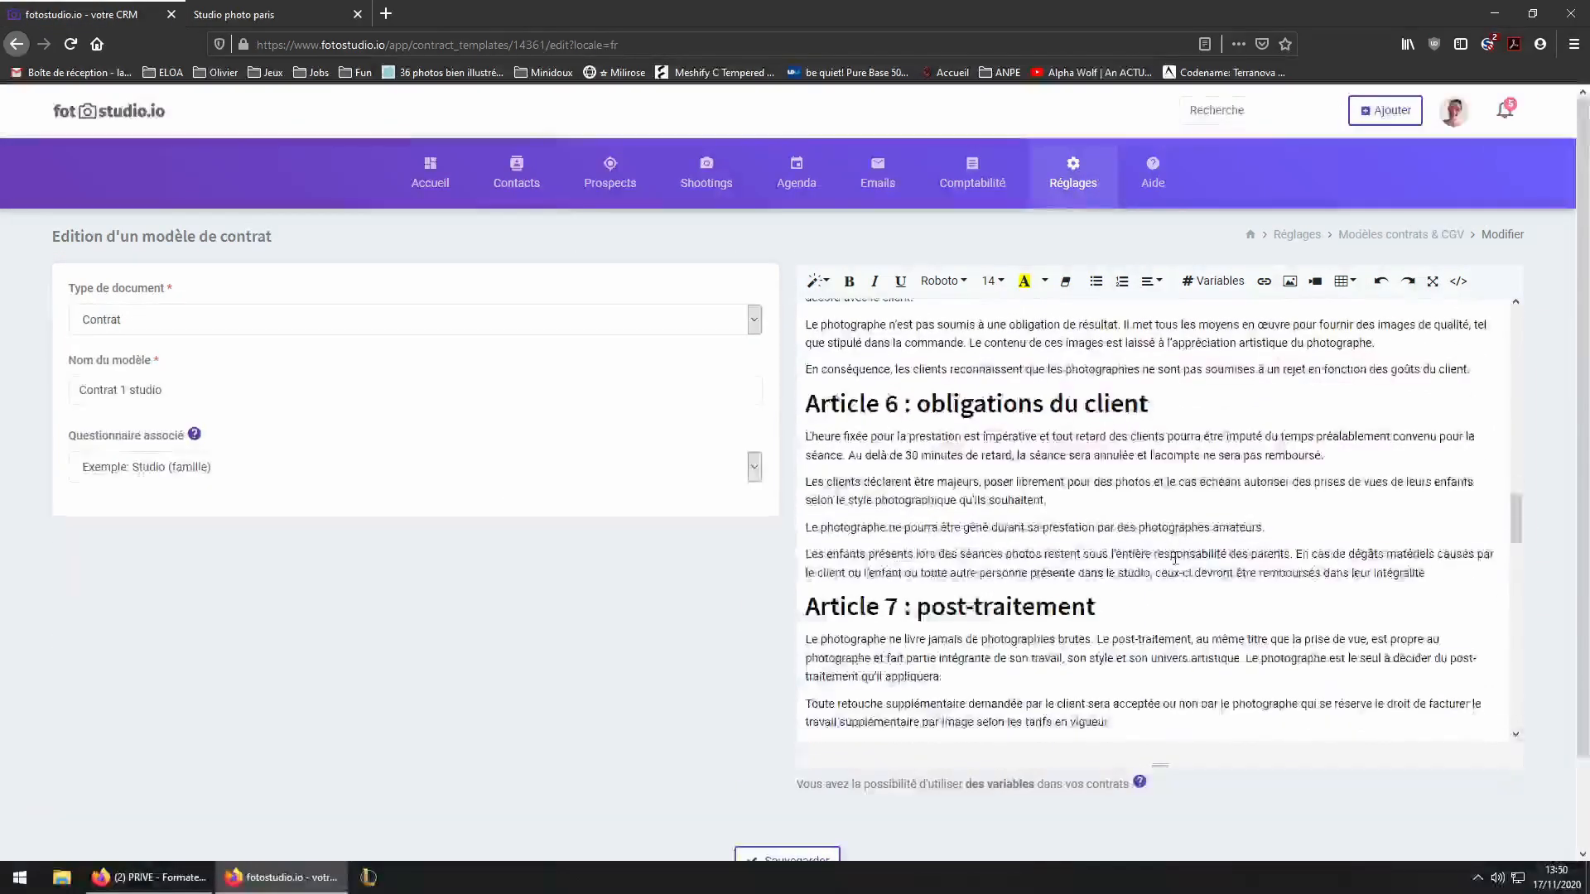
scroll(1171, 566, "down", 10)
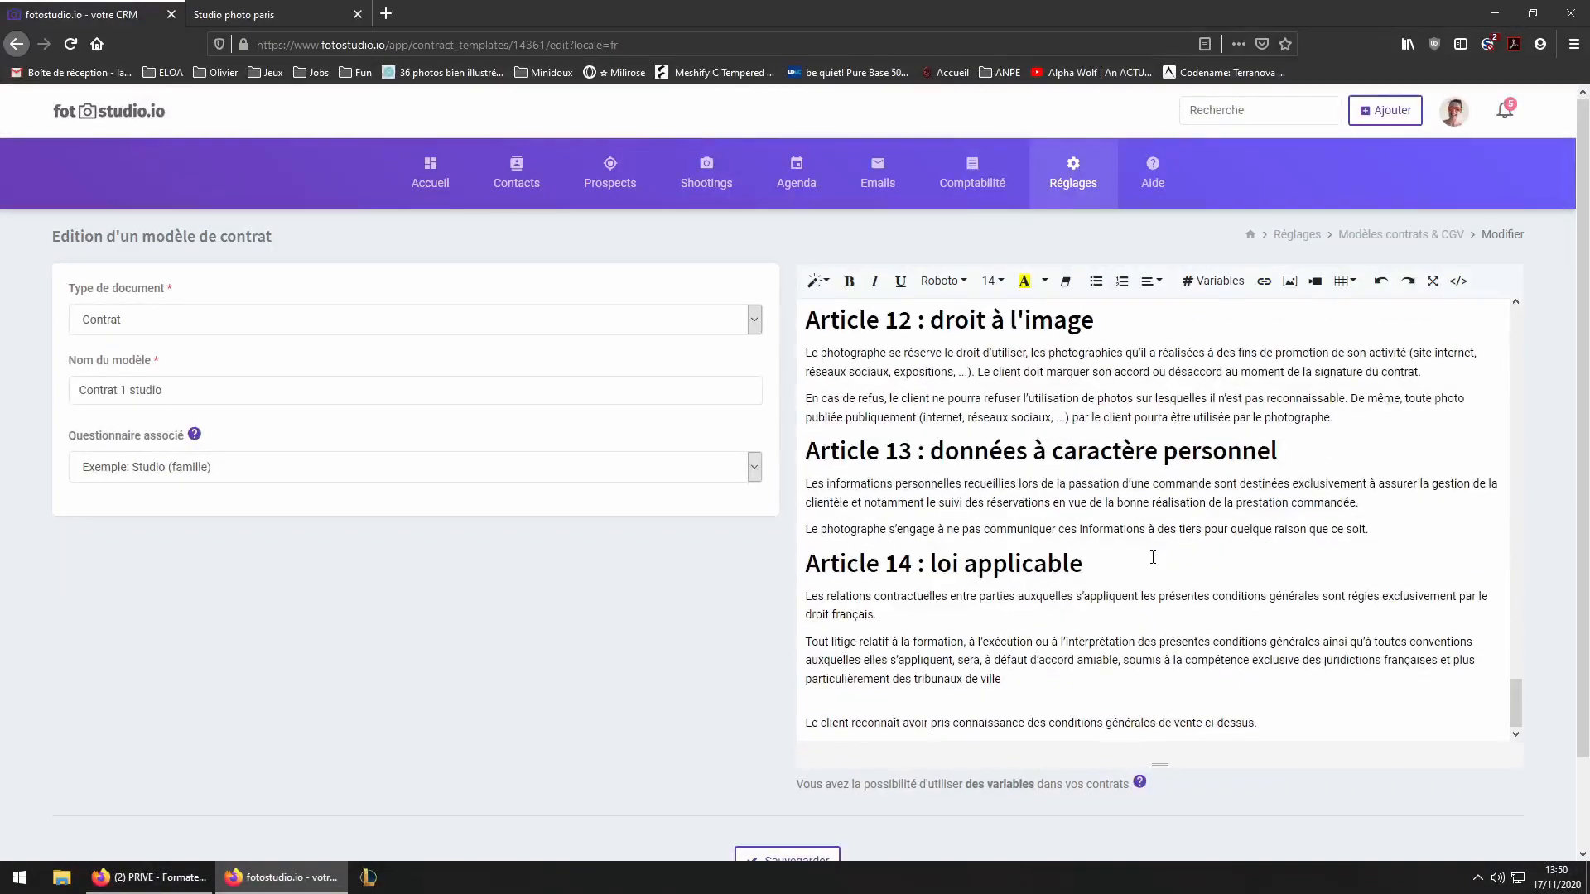
left_click(1270, 626)
key("Return")
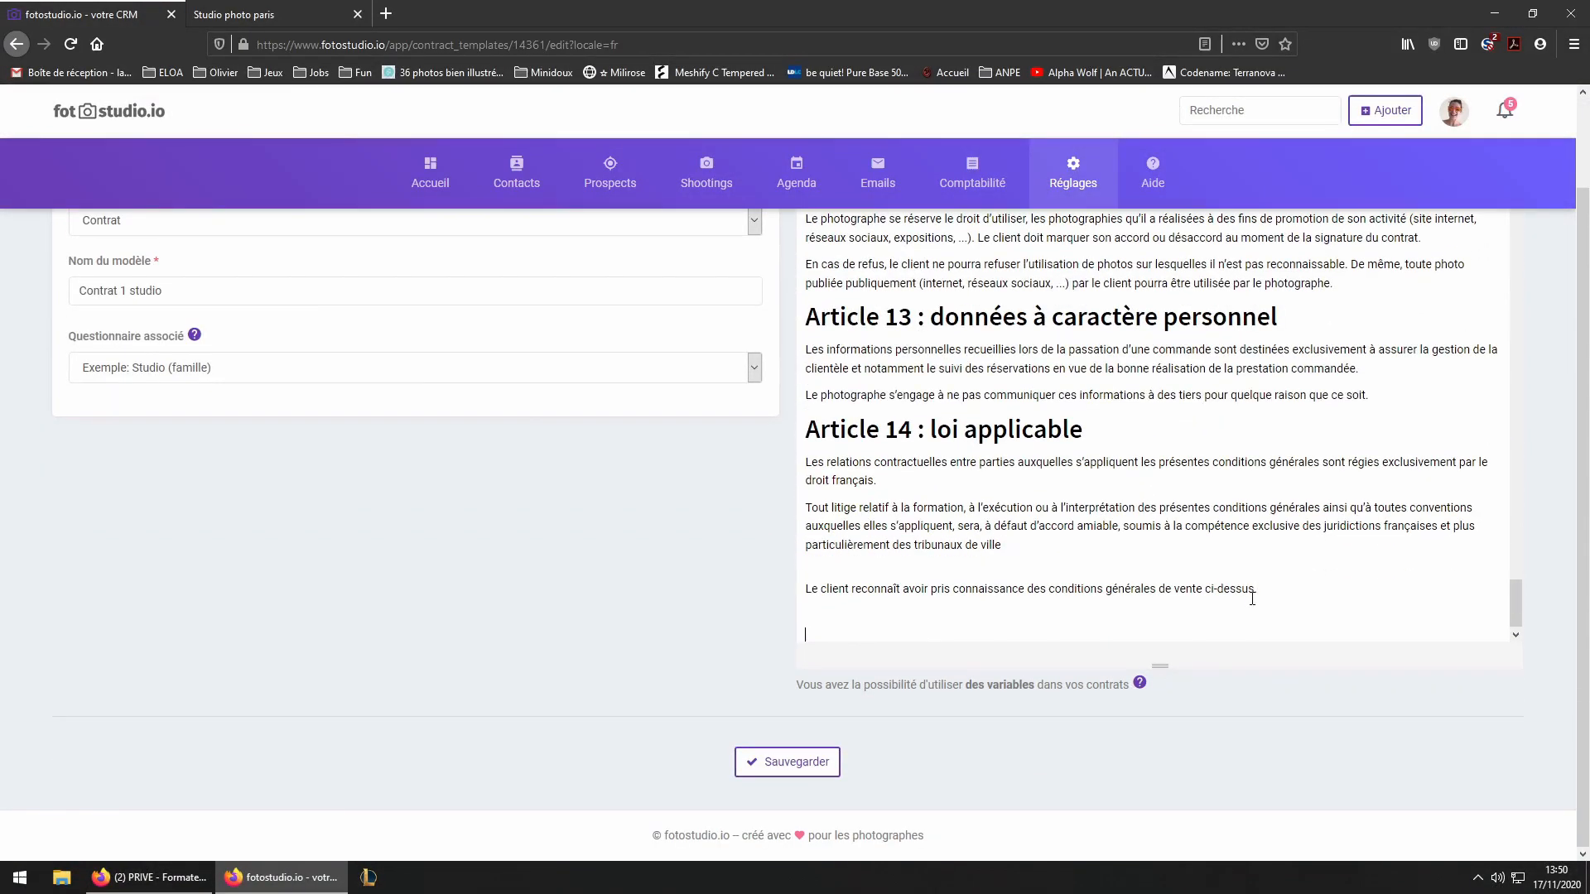
scroll(1035, 198, "up", 2)
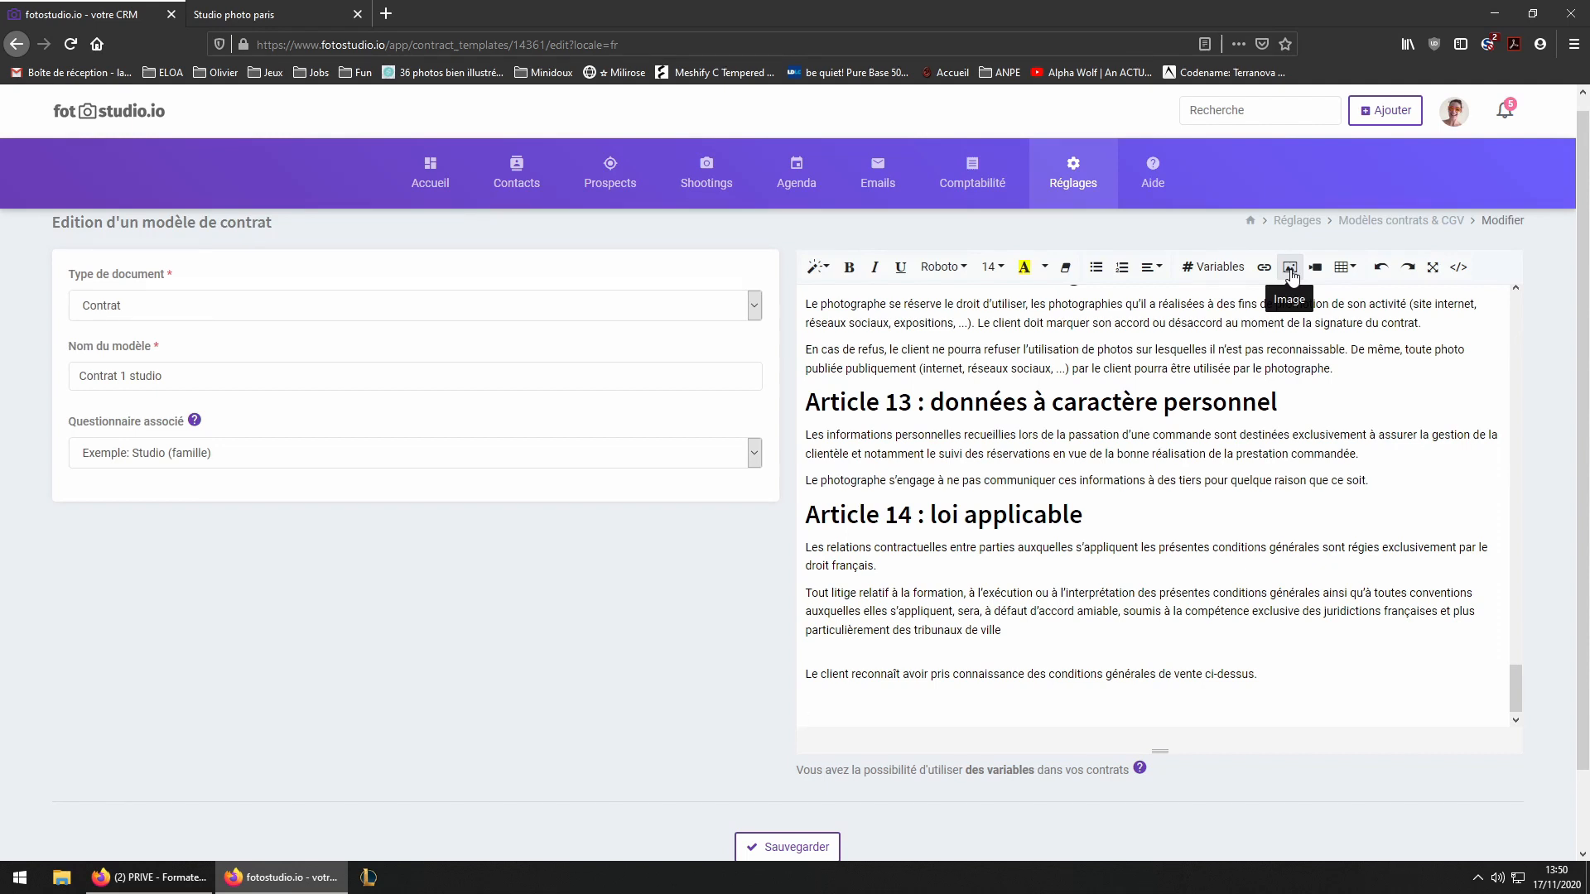
left_click(345, 8)
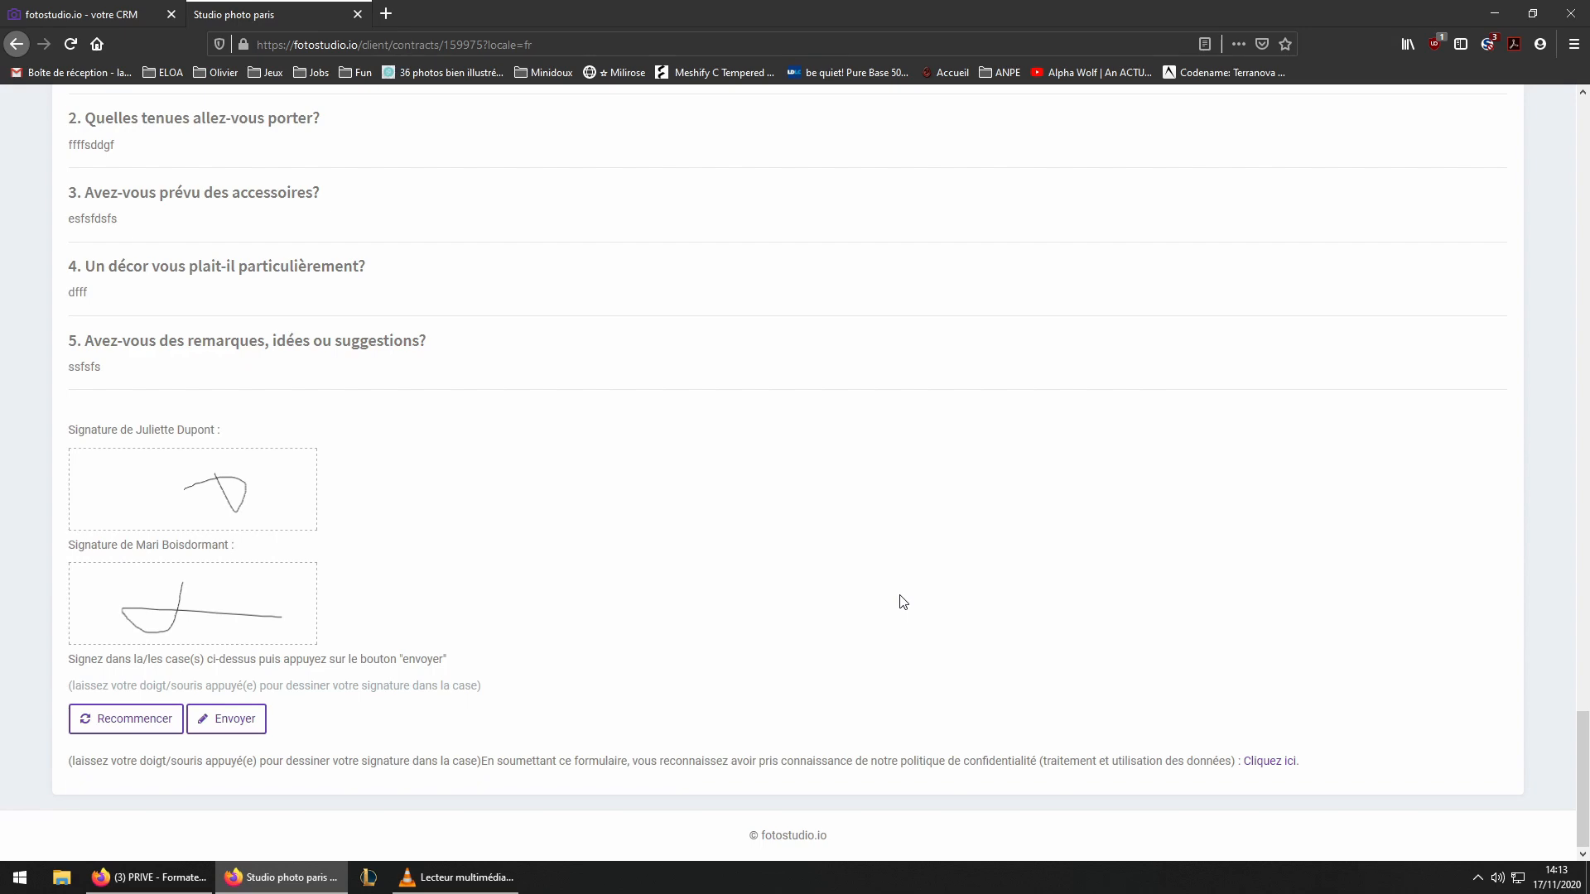
left_click(115, 18)
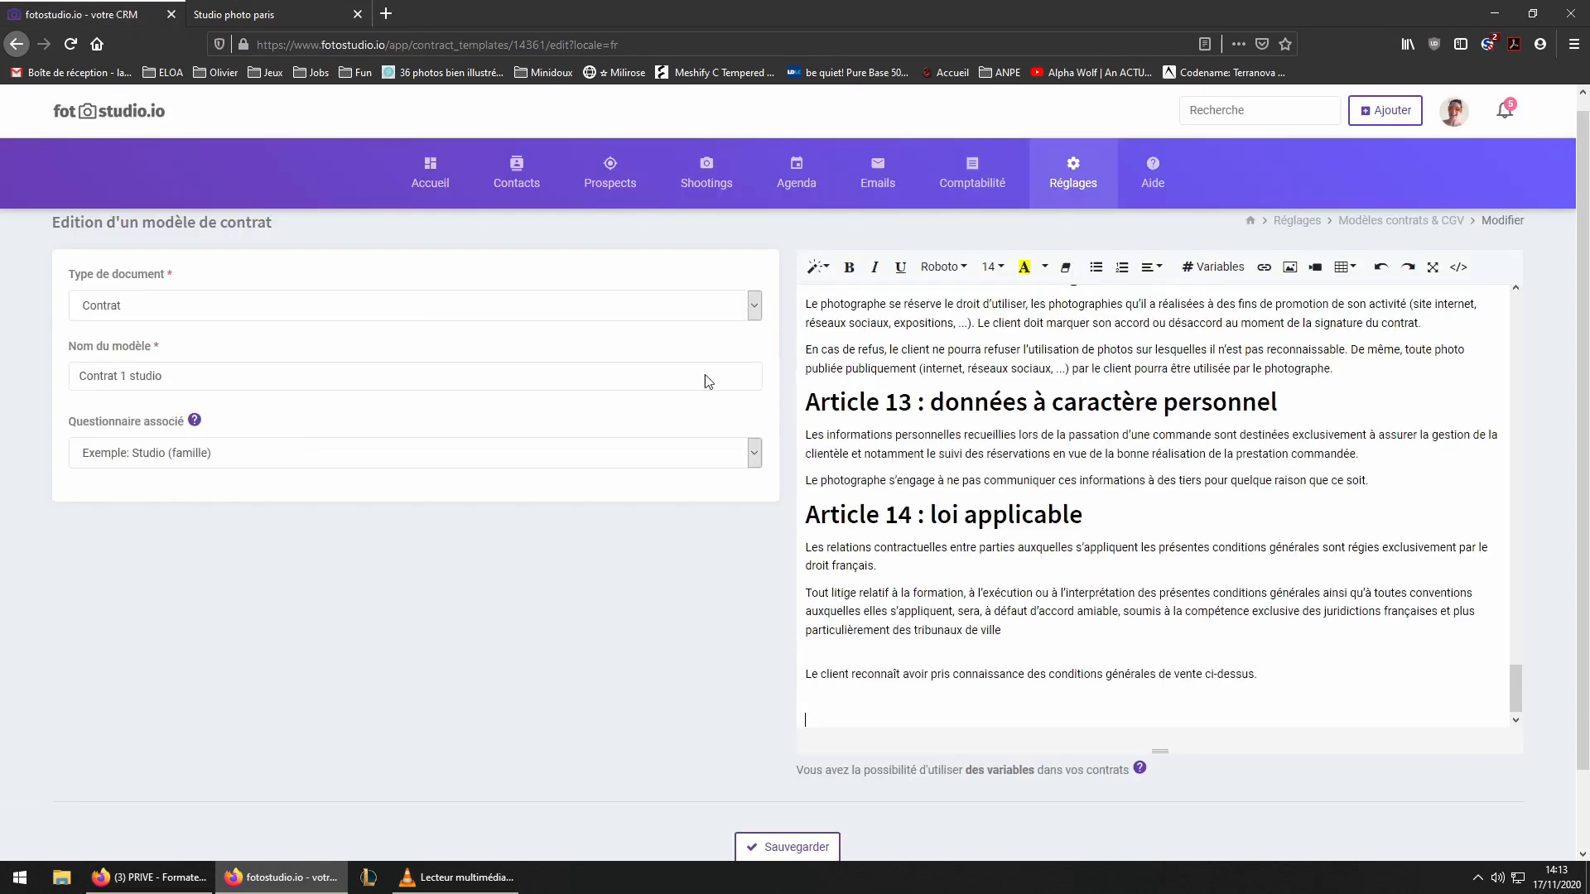
- Search for the main client with "dupo" and open the client interface of their wedding shooting
mouse_move(1039, 197)
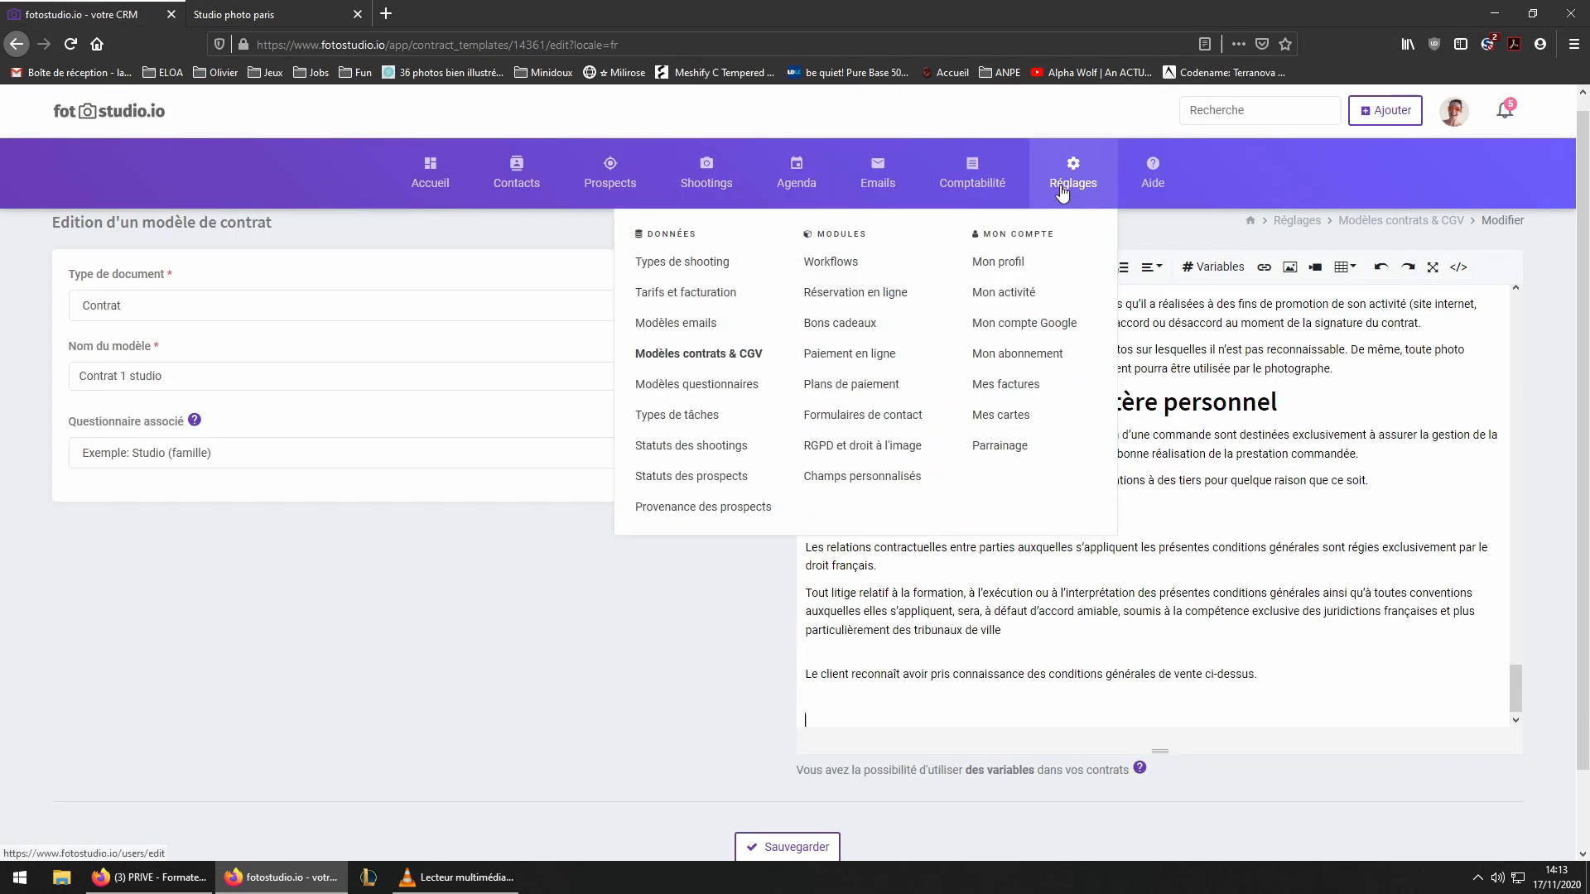
scroll(1062, 193, "up", 1)
left_click(1201, 111)
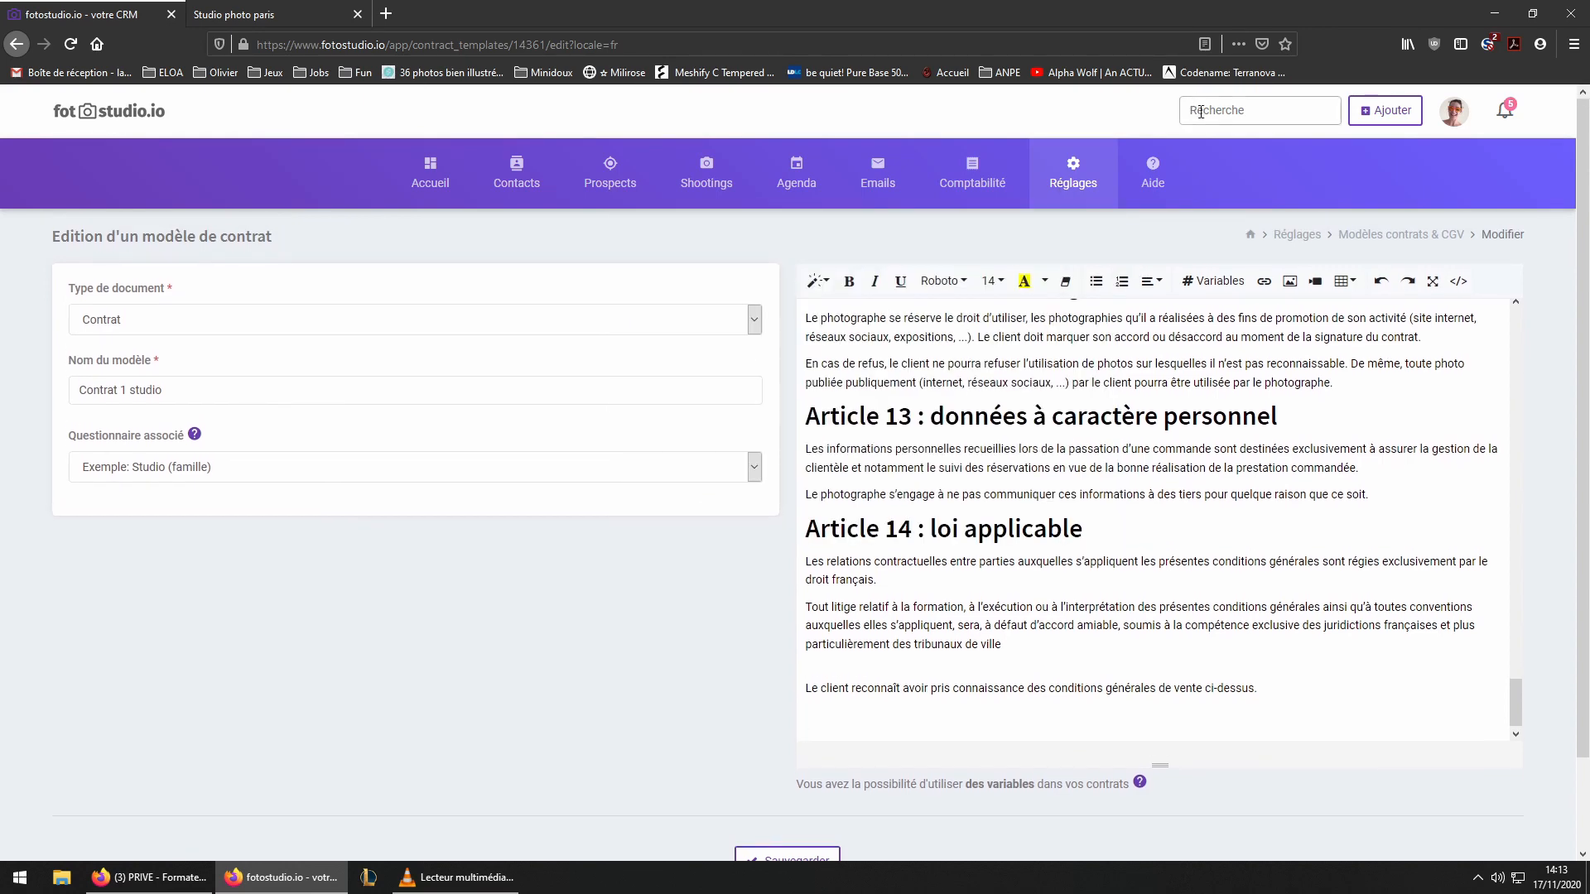
type("dupo")
left_click(1240, 150)
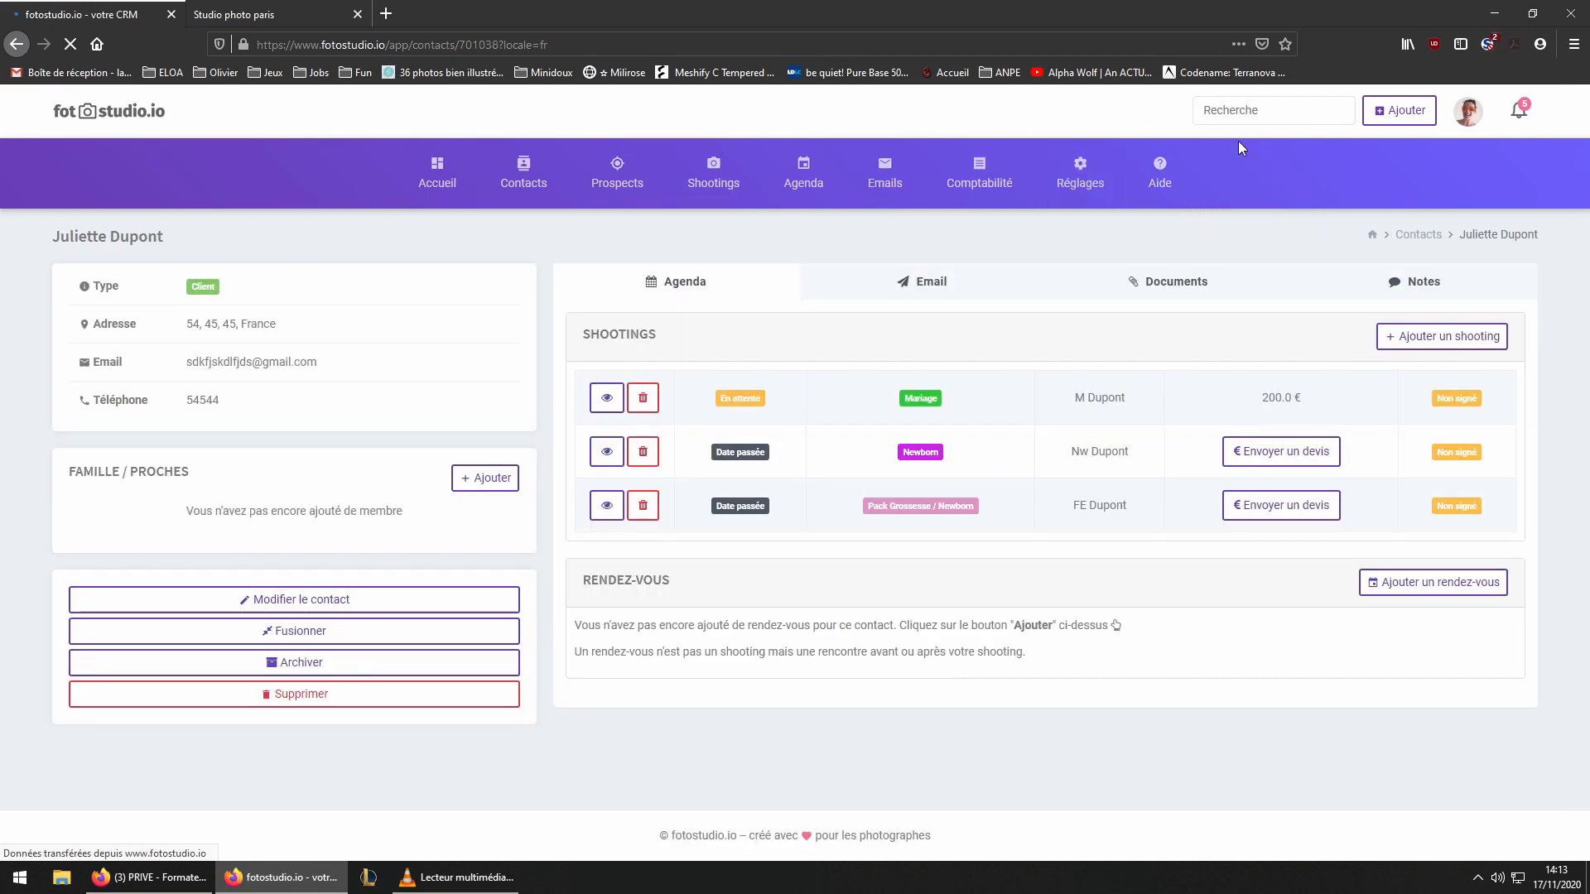
left_click(606, 399)
scroll(450, 461, "down", 5)
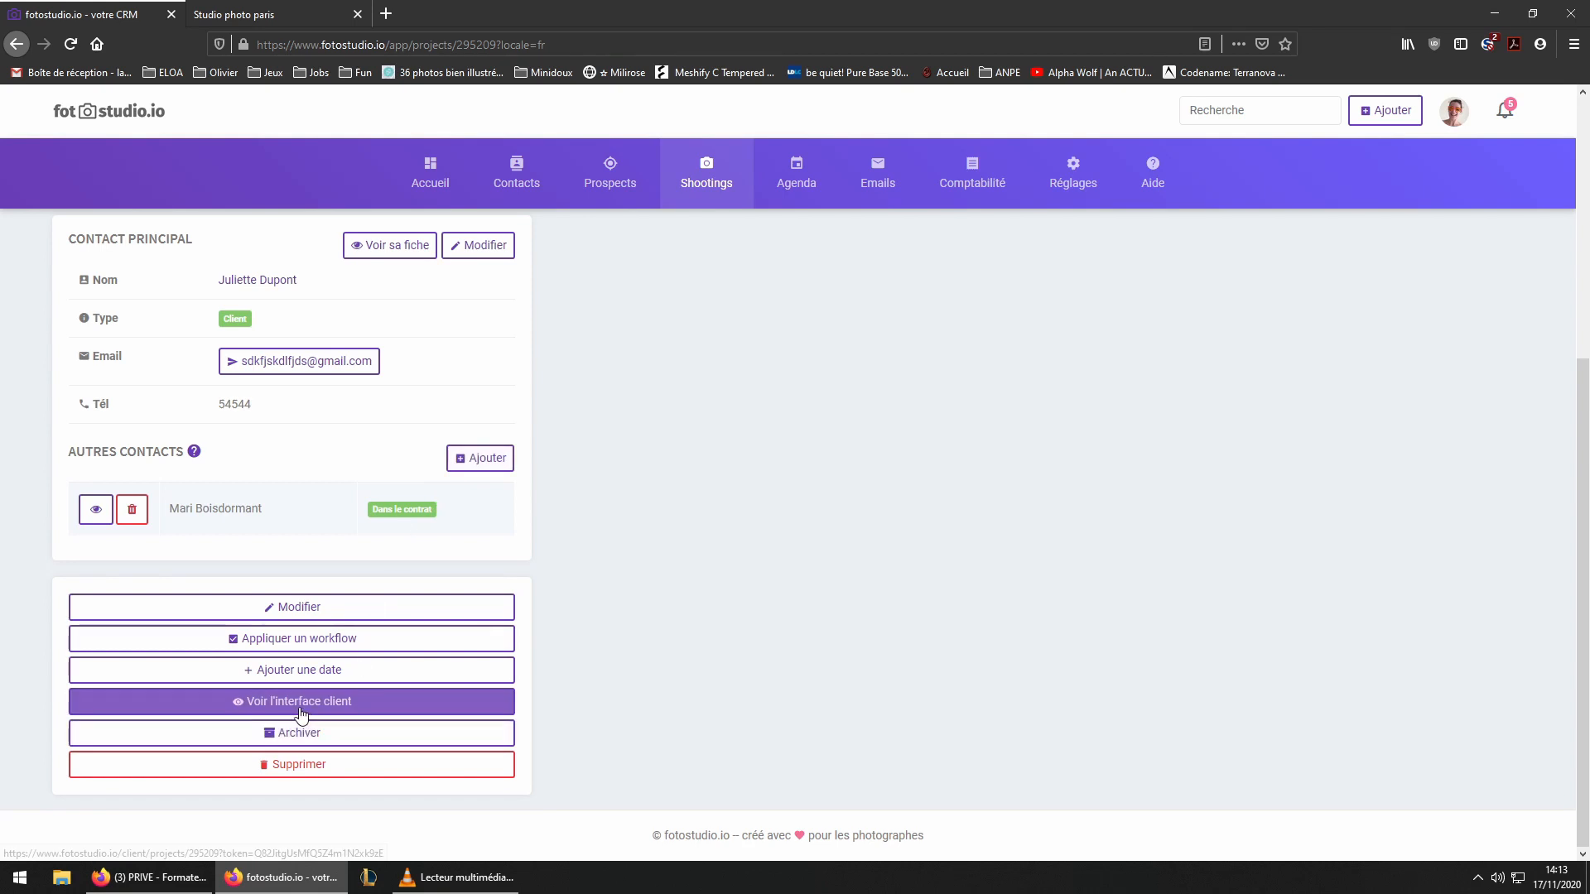
left_click(296, 708)
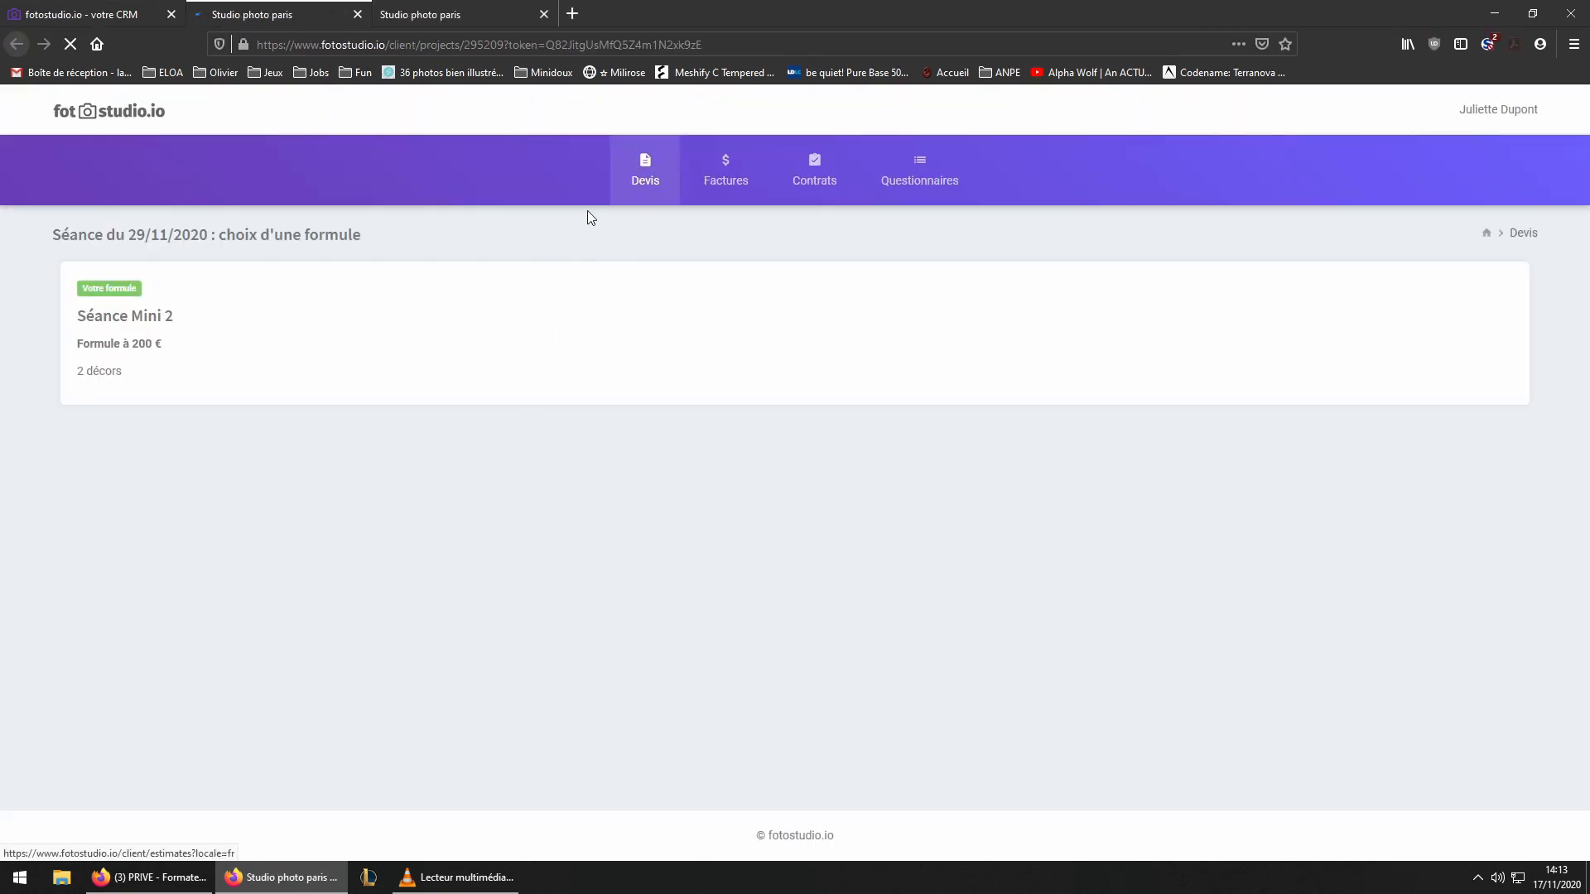
- Examine the client interface's quote, invoice, contract and questionnaire sections
triple_click(1535, 112)
left_click(678, 223)
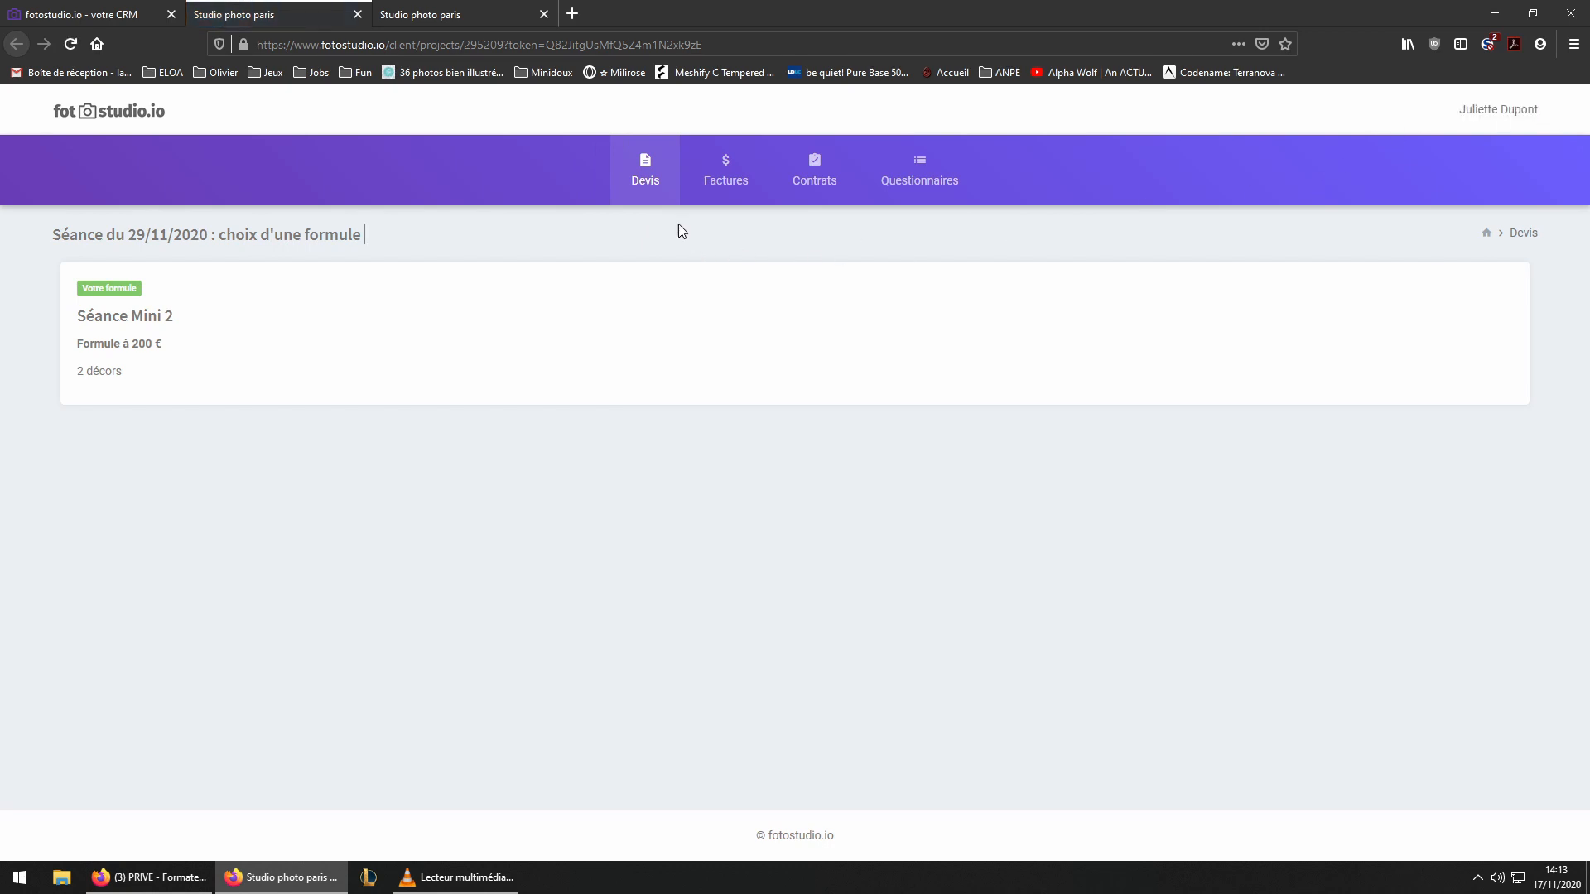
left_click(730, 189)
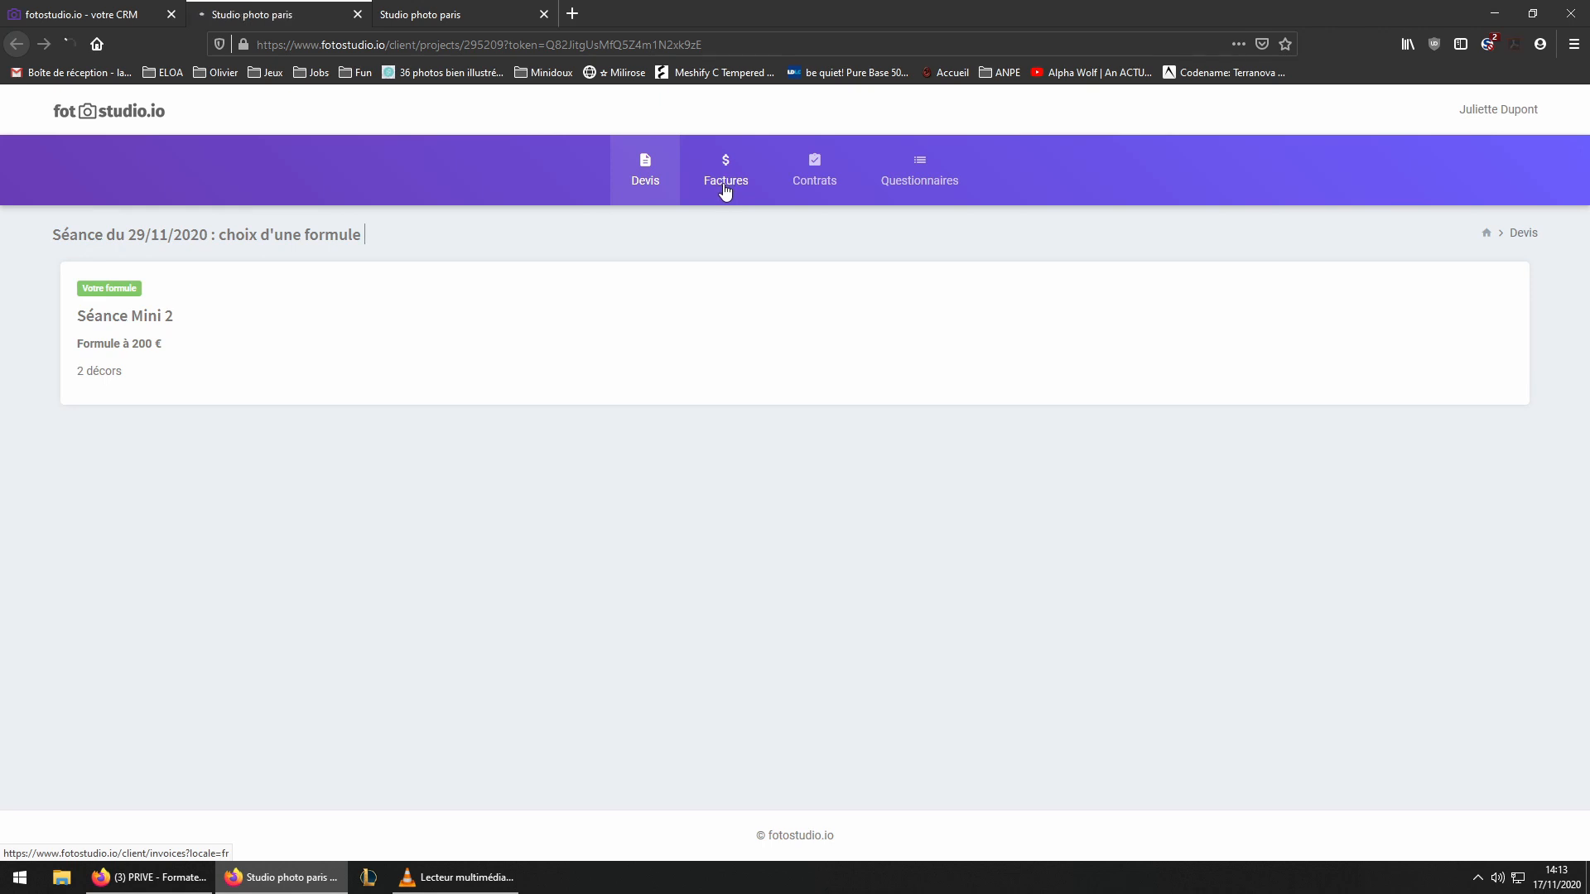
left_click(812, 186)
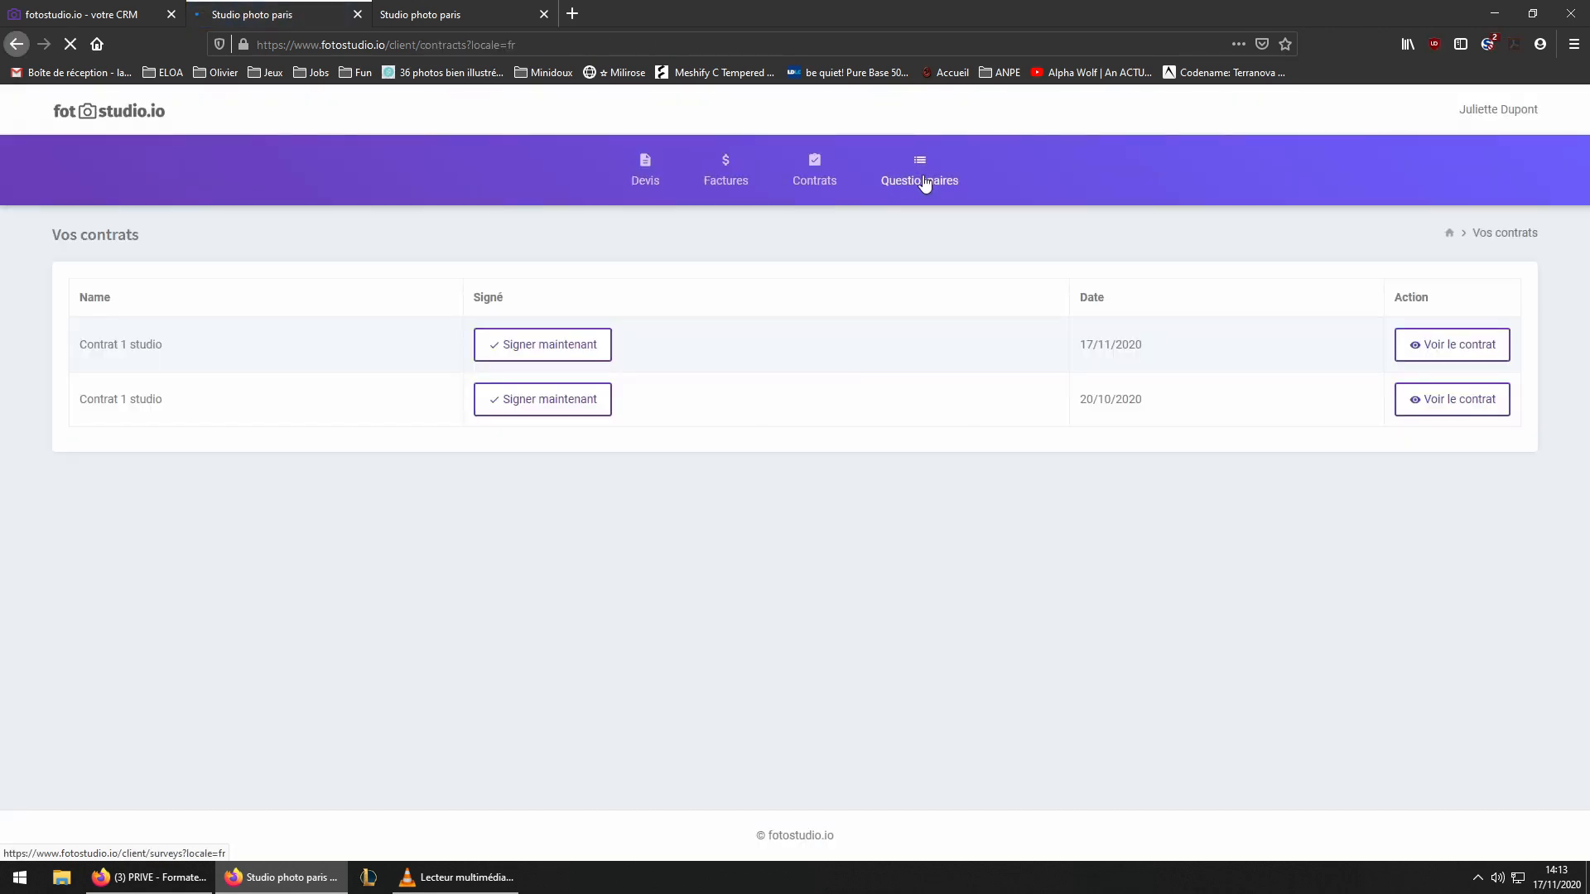
left_click(924, 183)
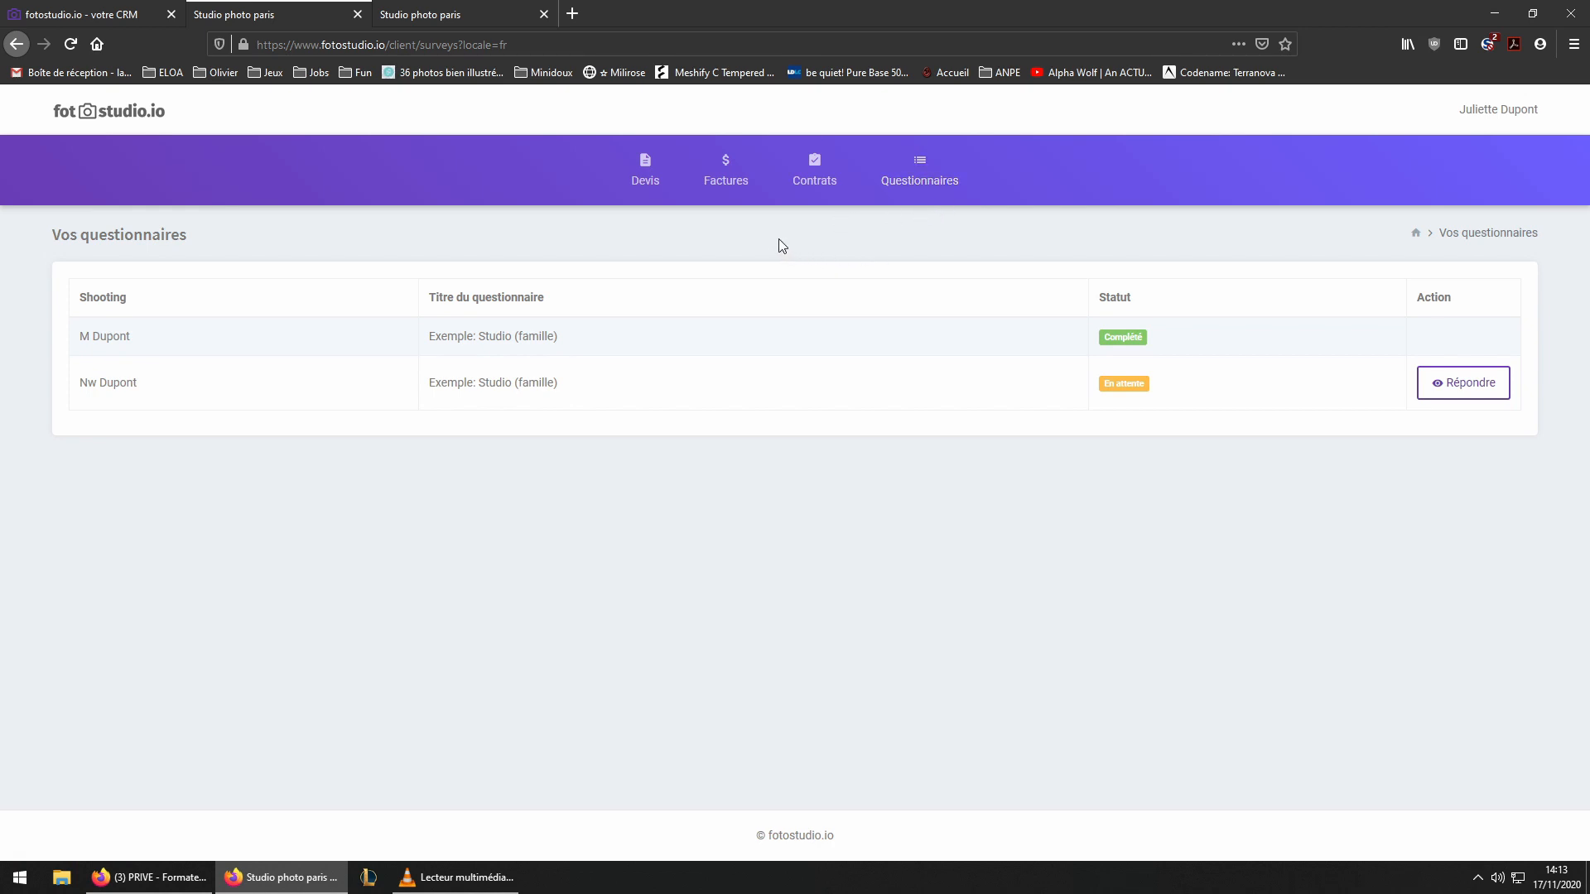
left_click(648, 184)
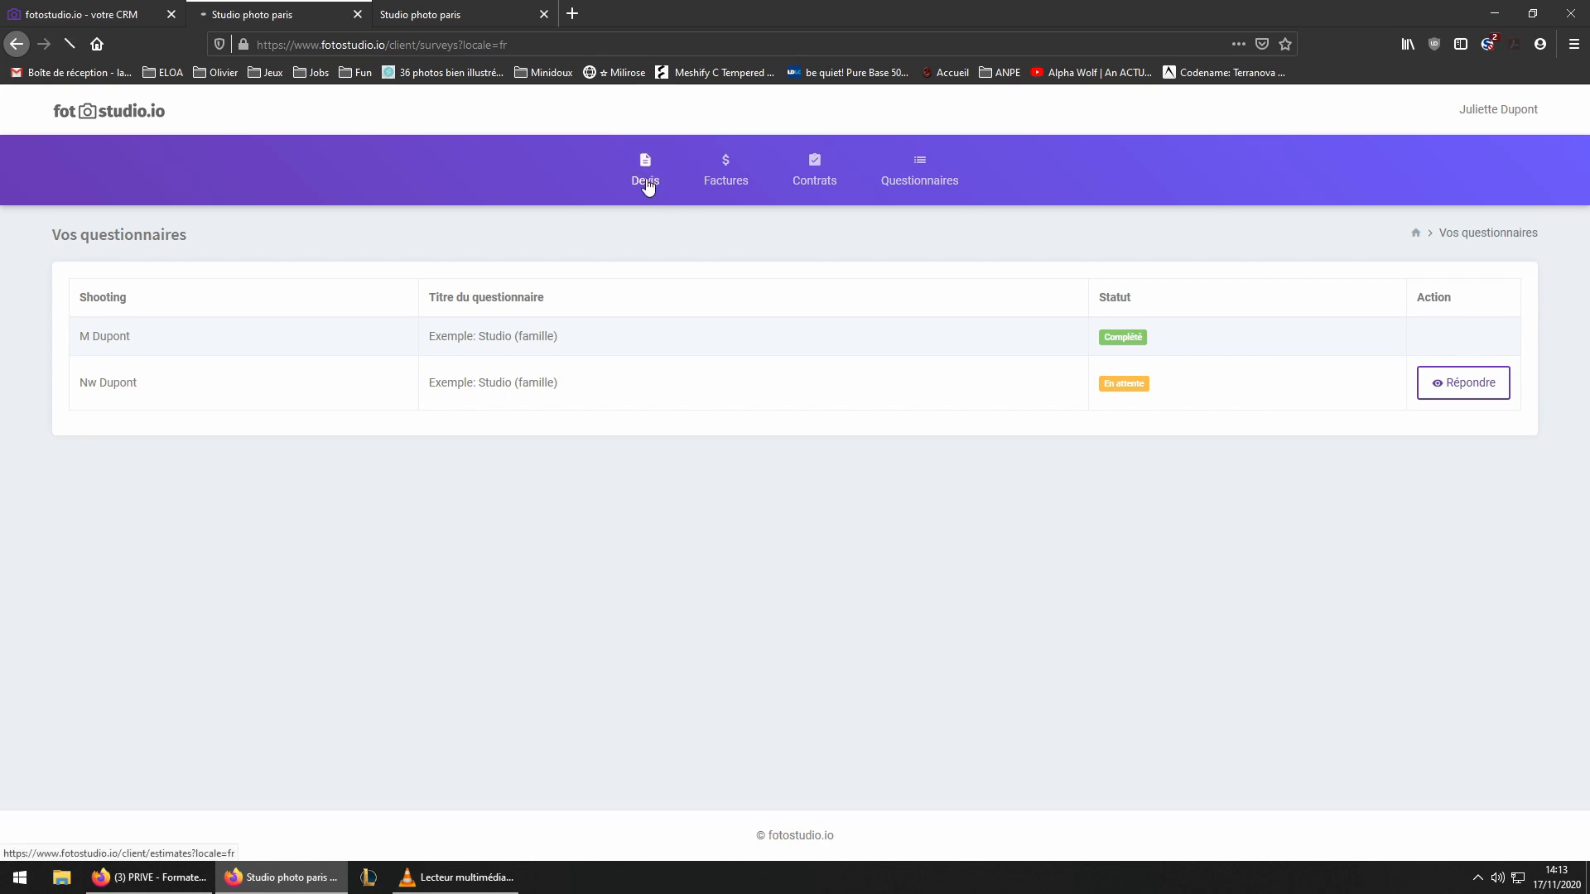
- Return to the CRM, search for the main client by surname, and open the client interface of their wedding shooting
left_click(112, 14)
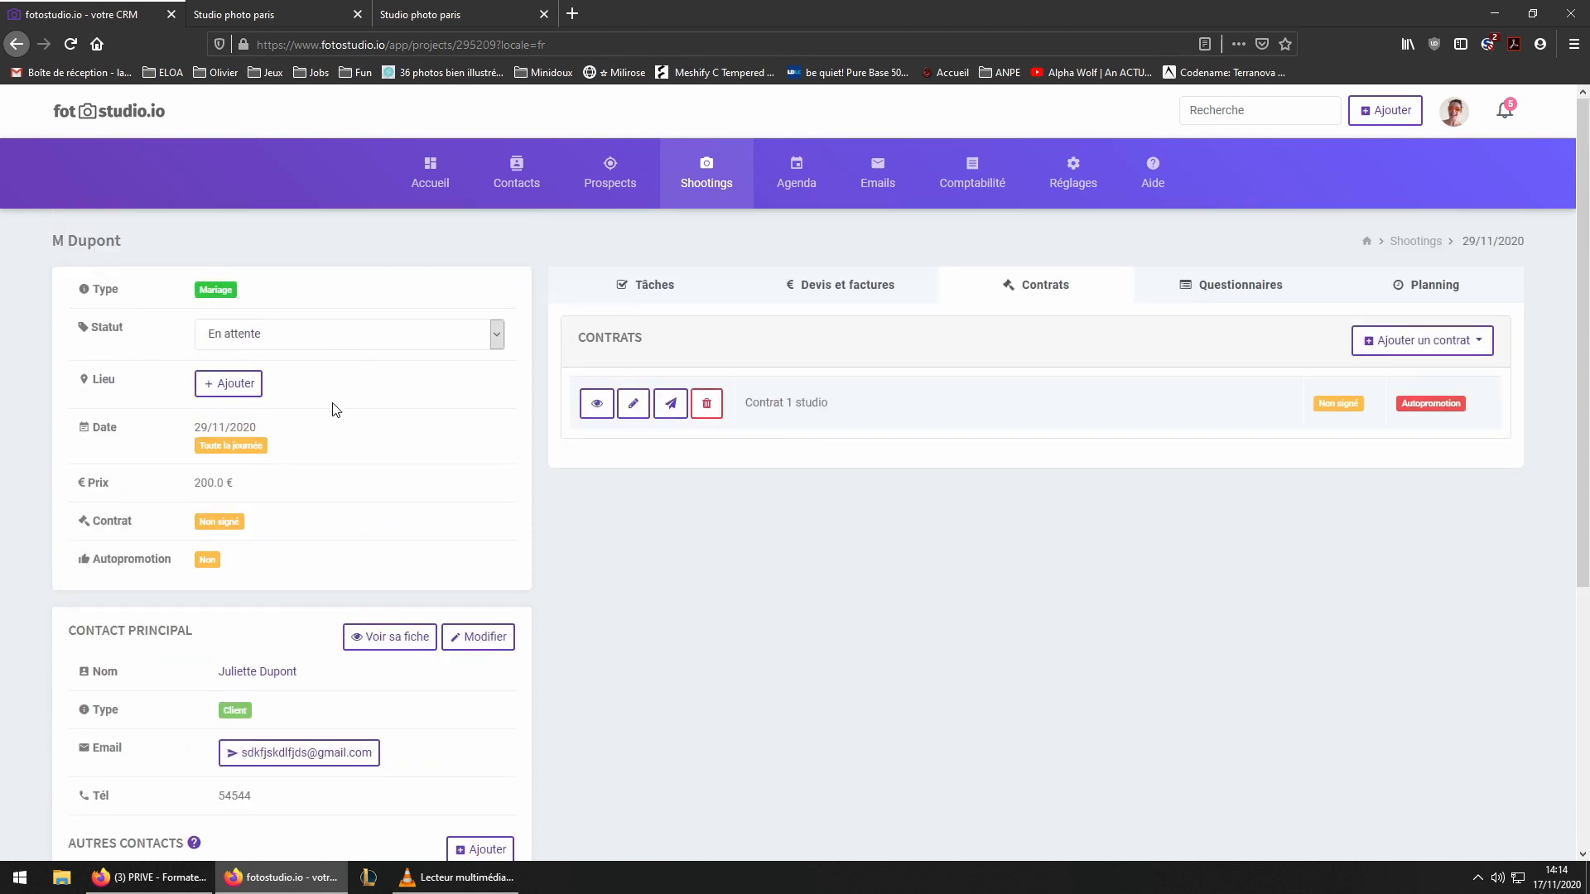
left_click(1195, 99)
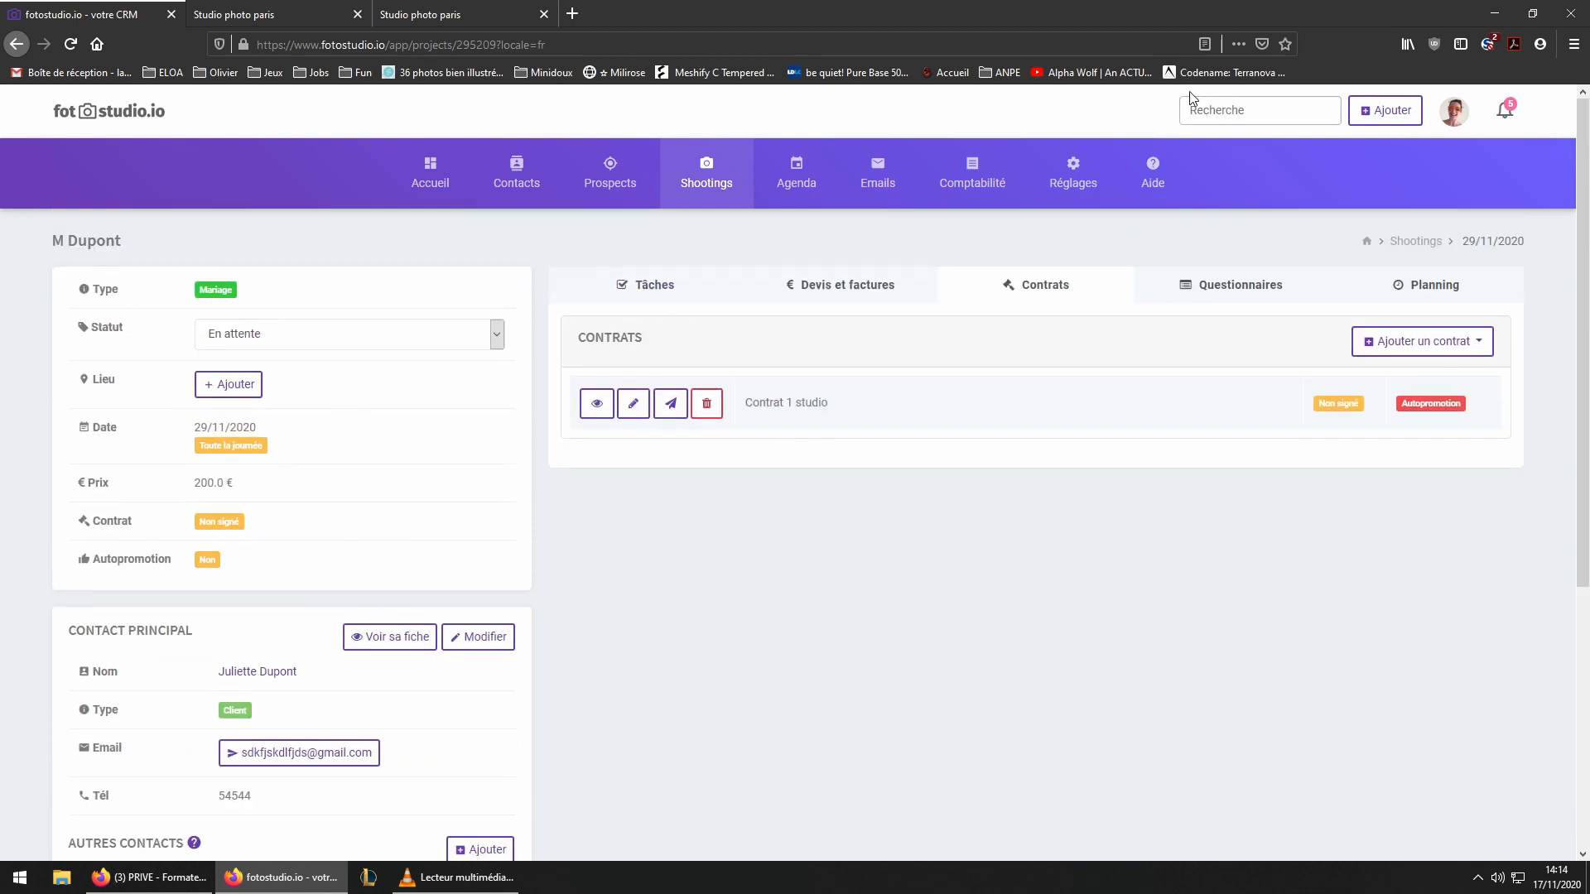
type("dupont")
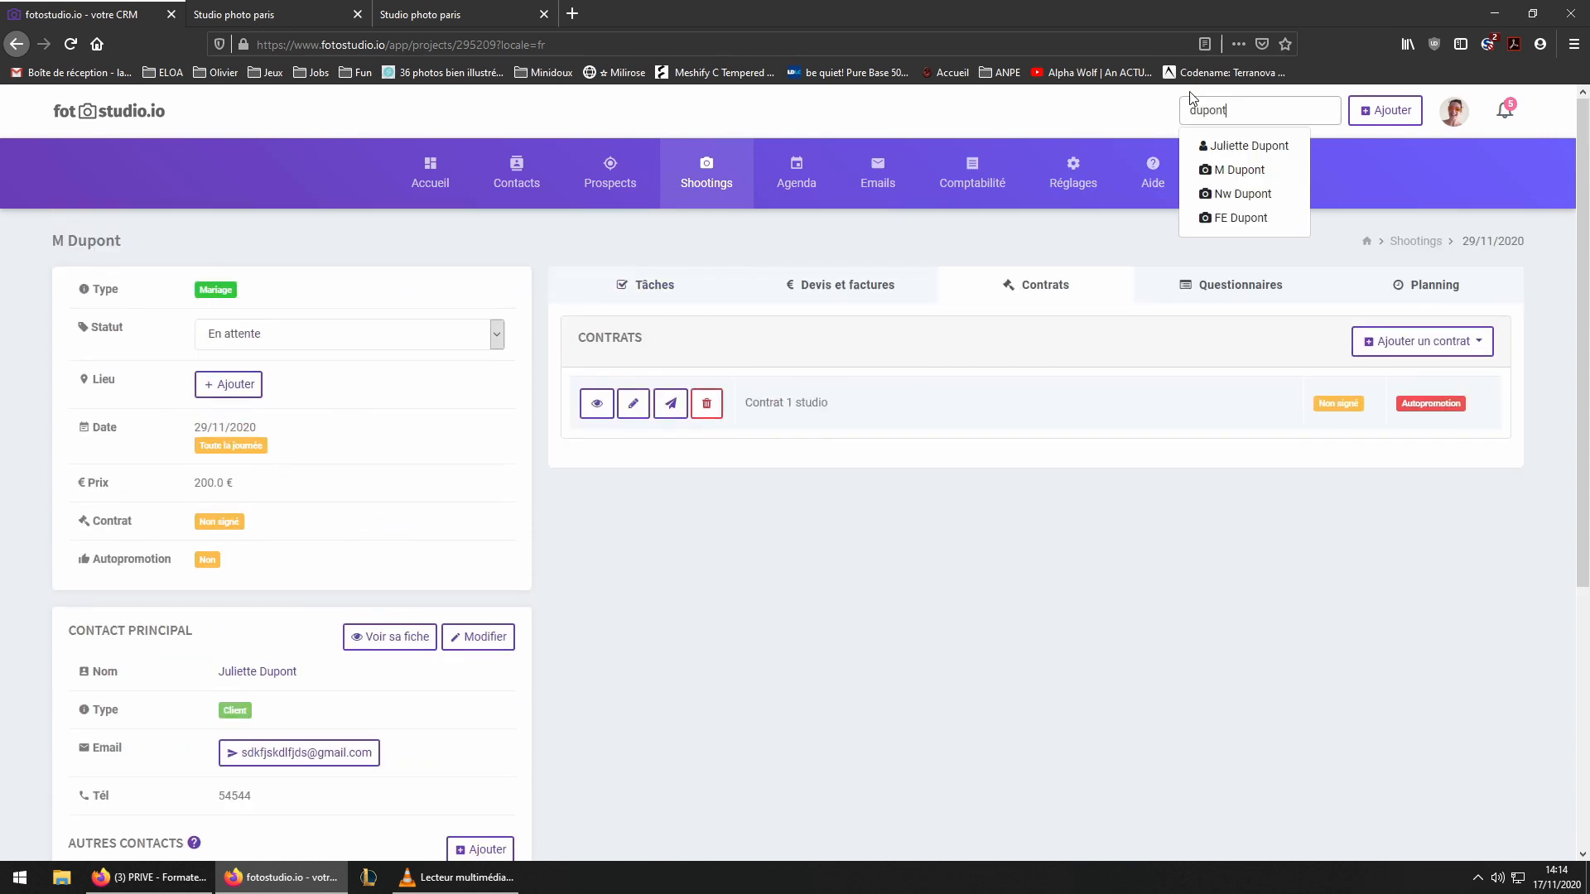
left_click(1243, 147)
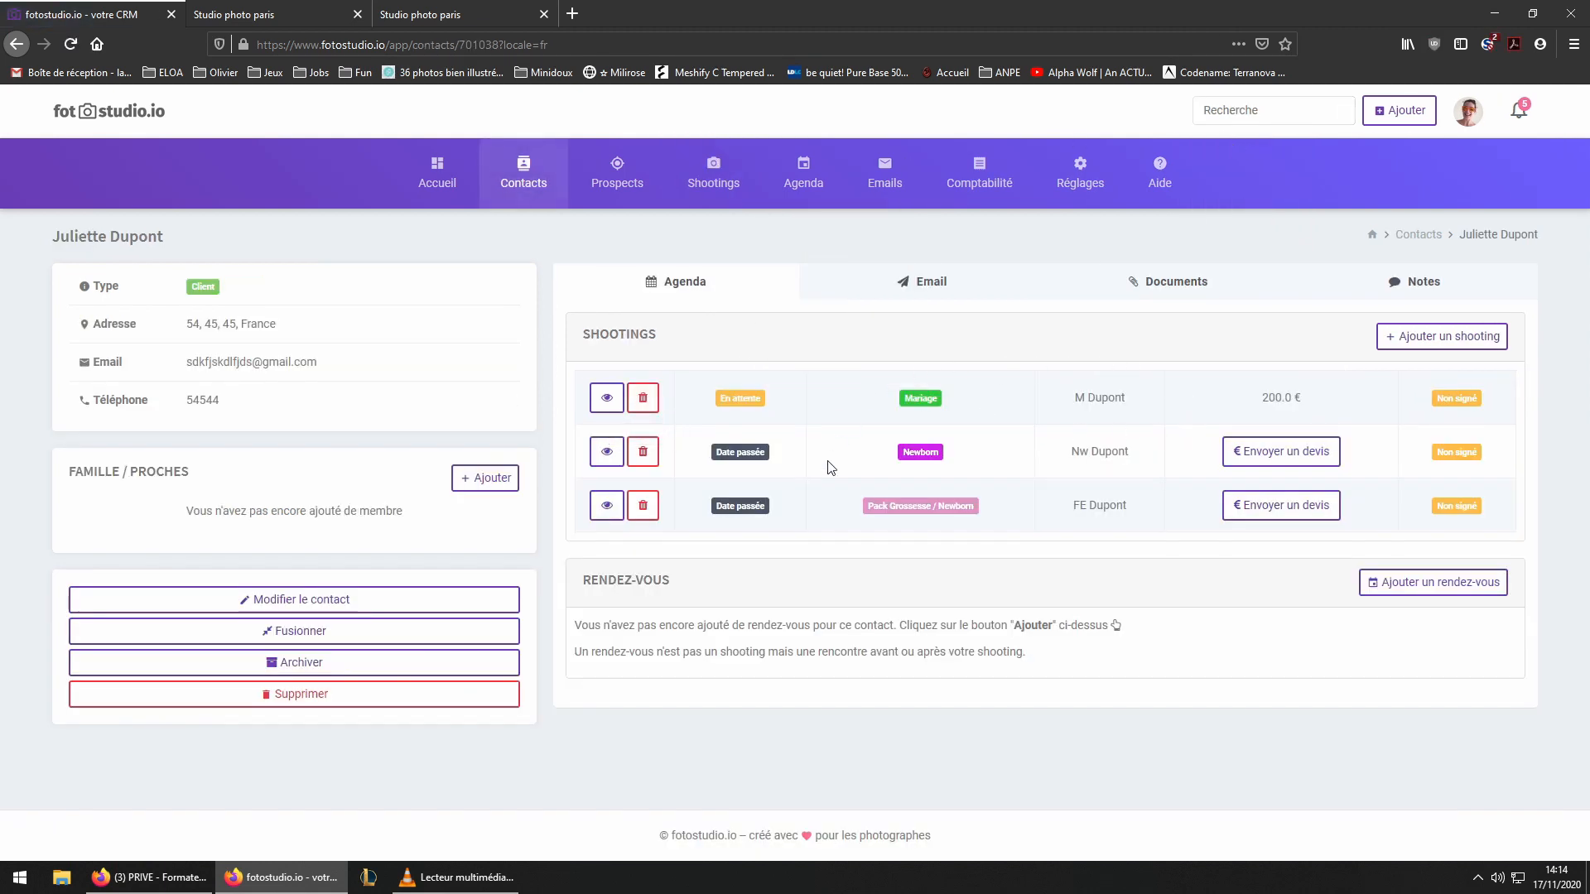
left_click(606, 400)
scroll(431, 437, "down", 5)
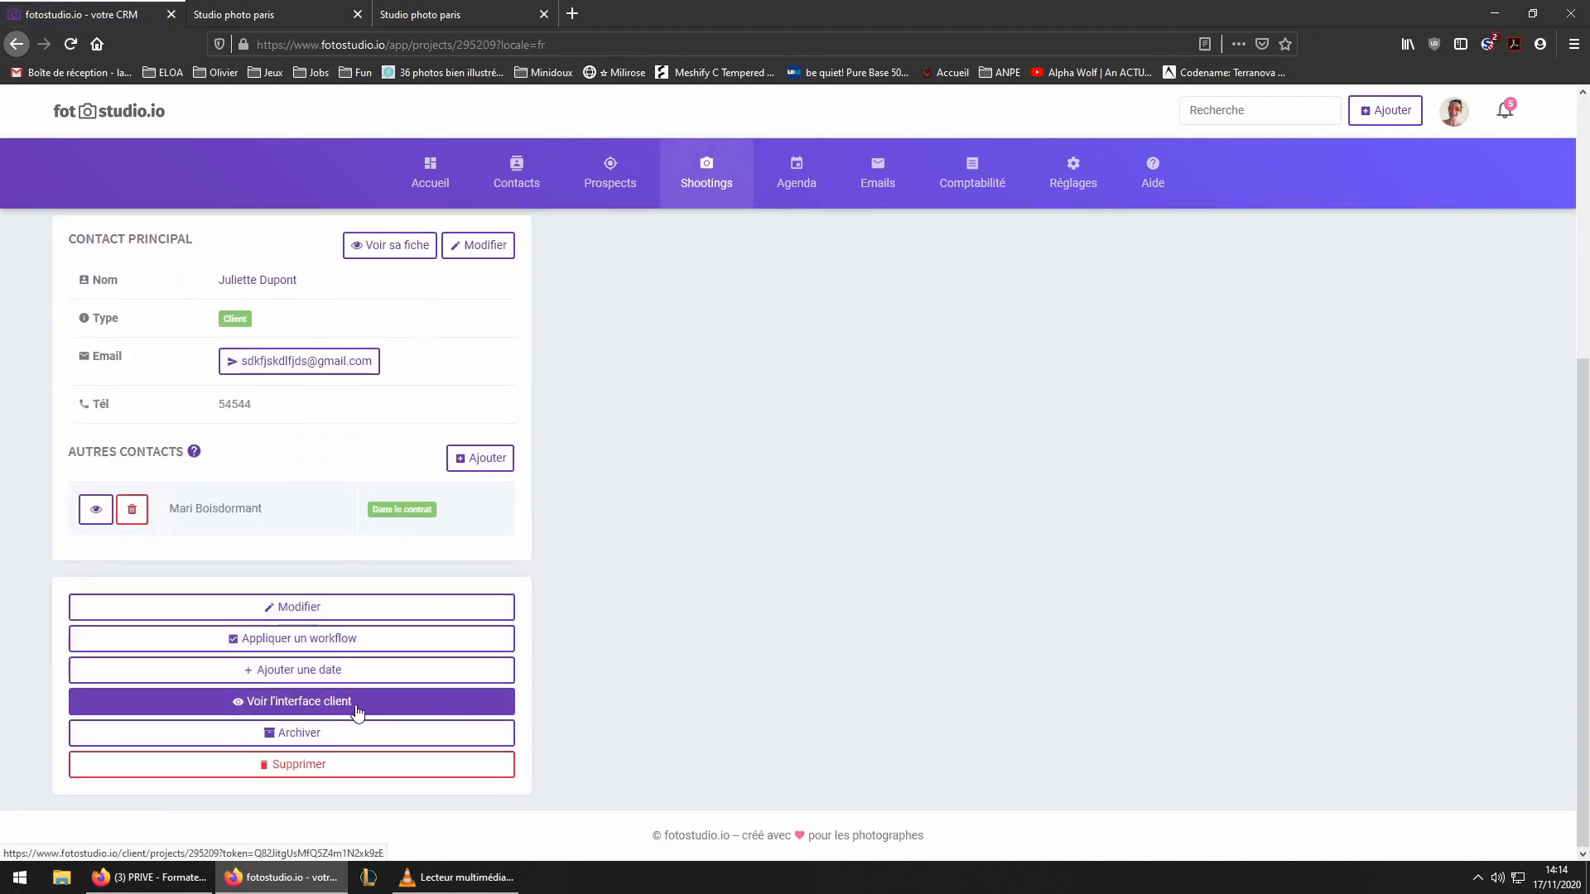
left_click(345, 711)
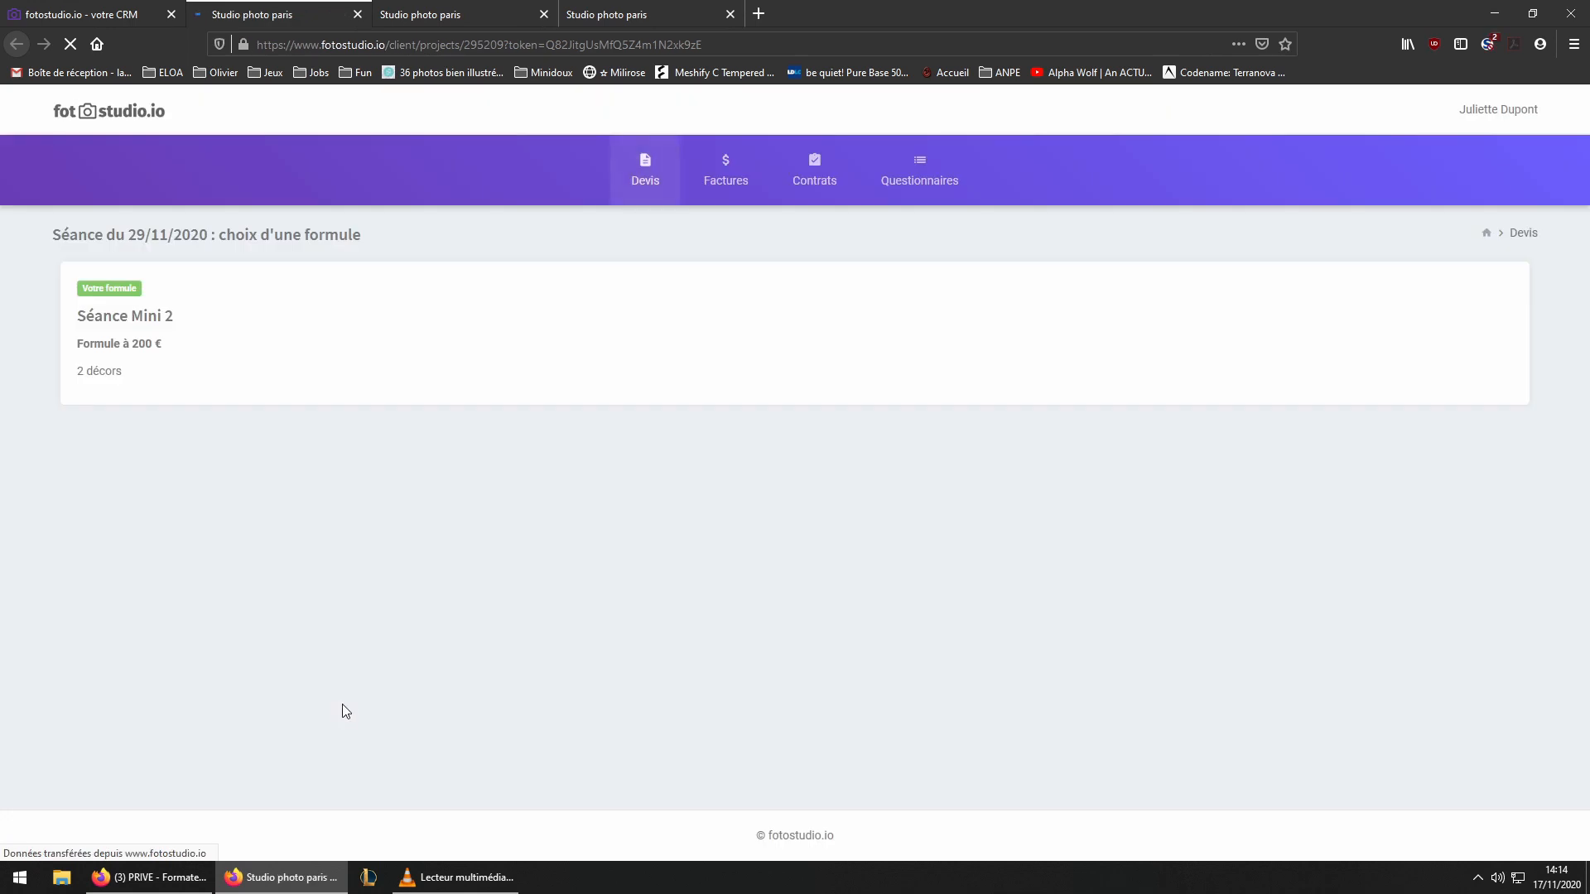
- Examine the client interface's web address and its invoice, contract, questionnaire and quote sections
left_click_drag(708, 45, 244, 45)
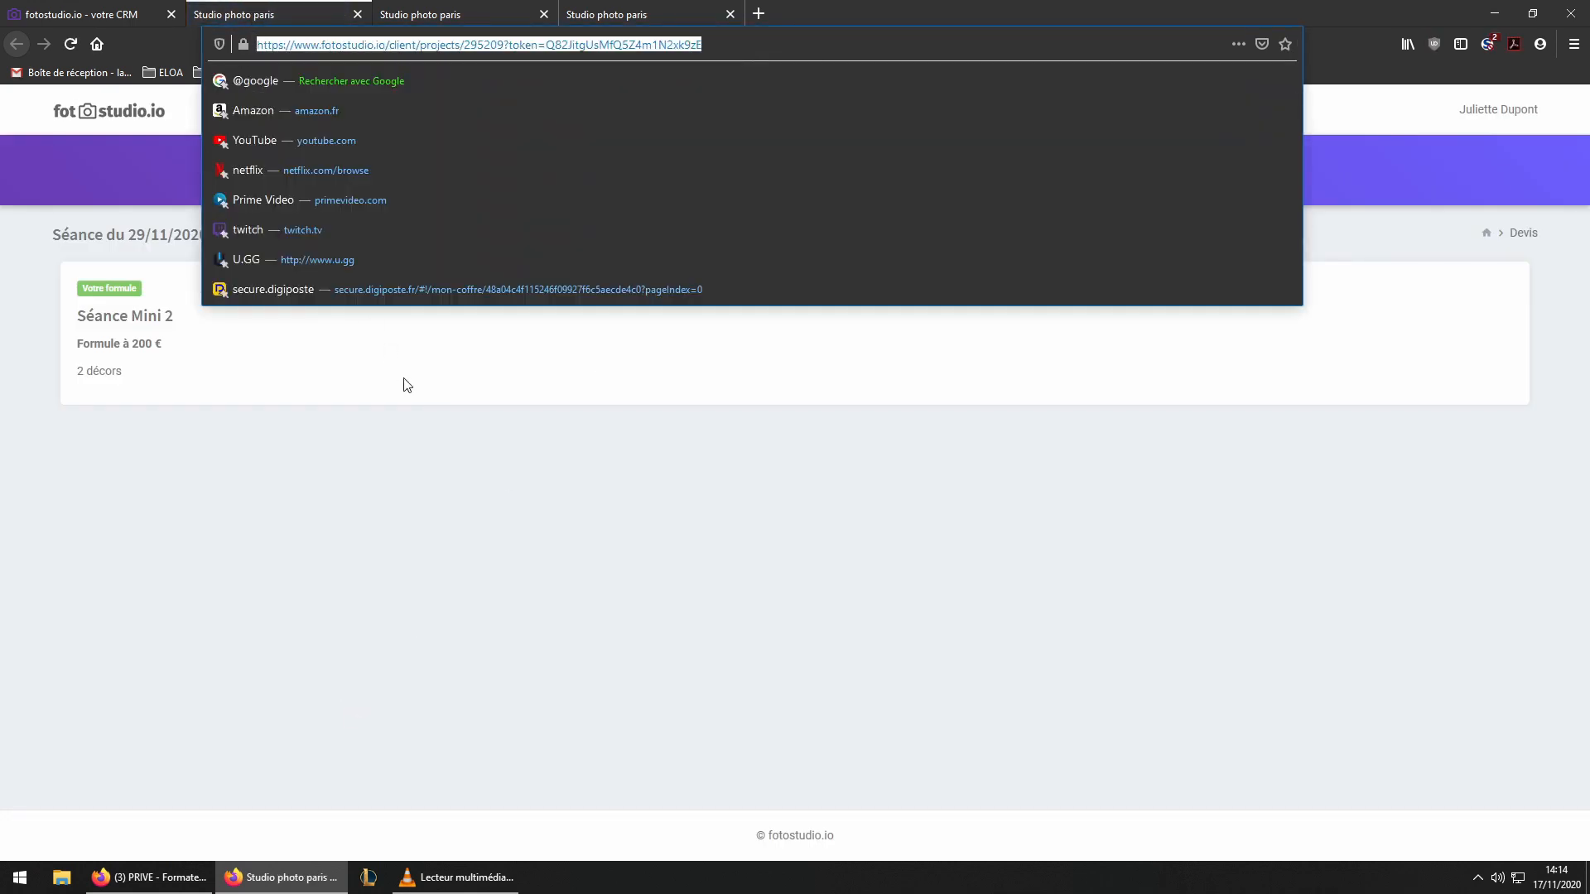
left_click(415, 484)
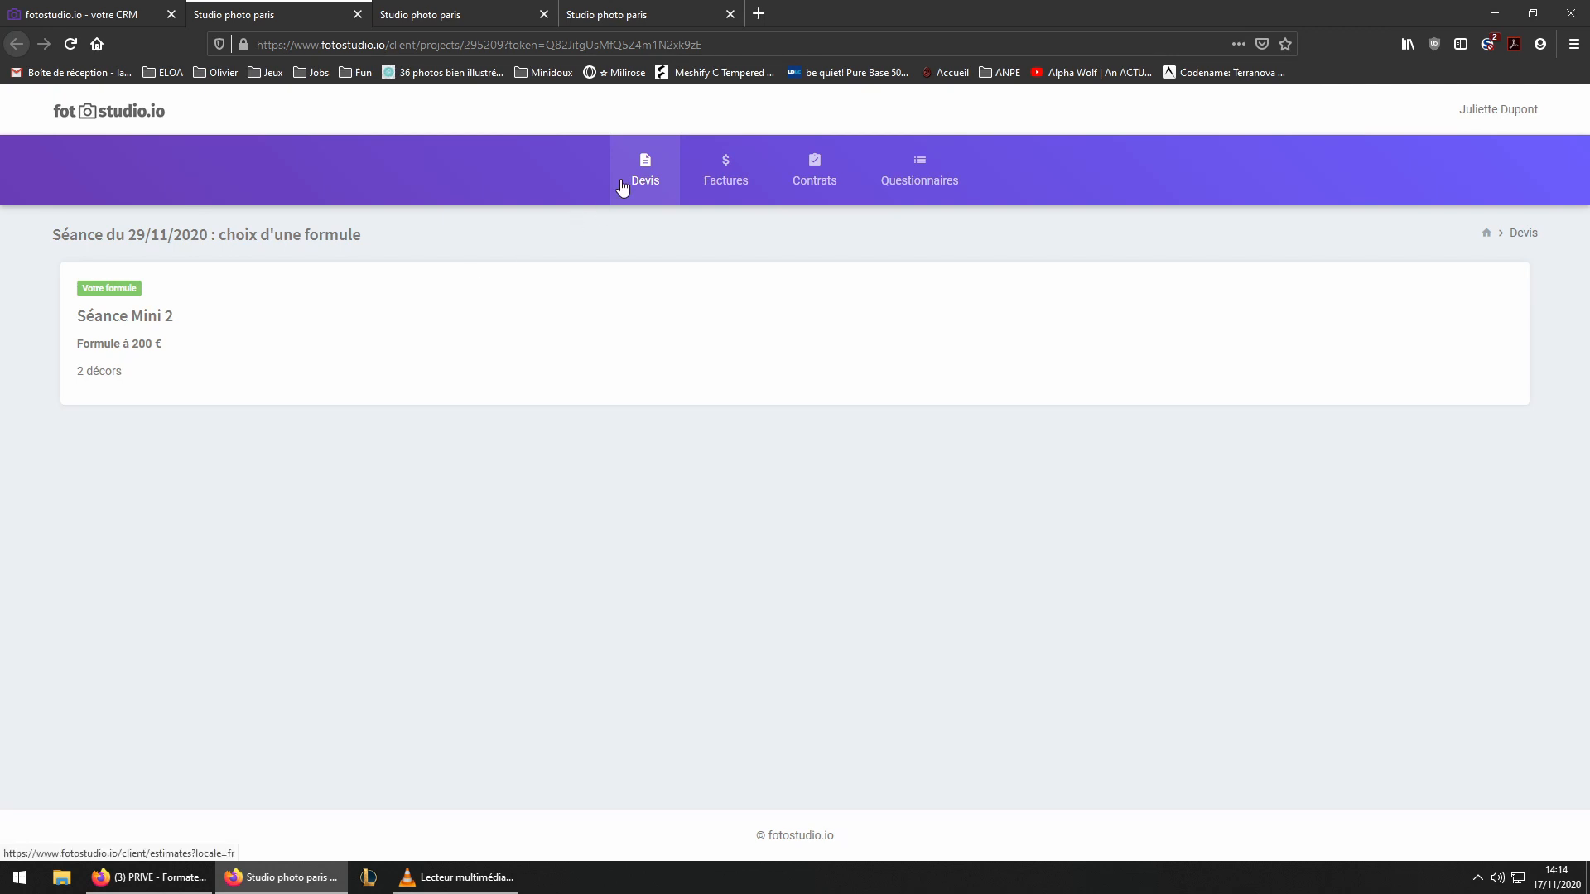
left_click(718, 187)
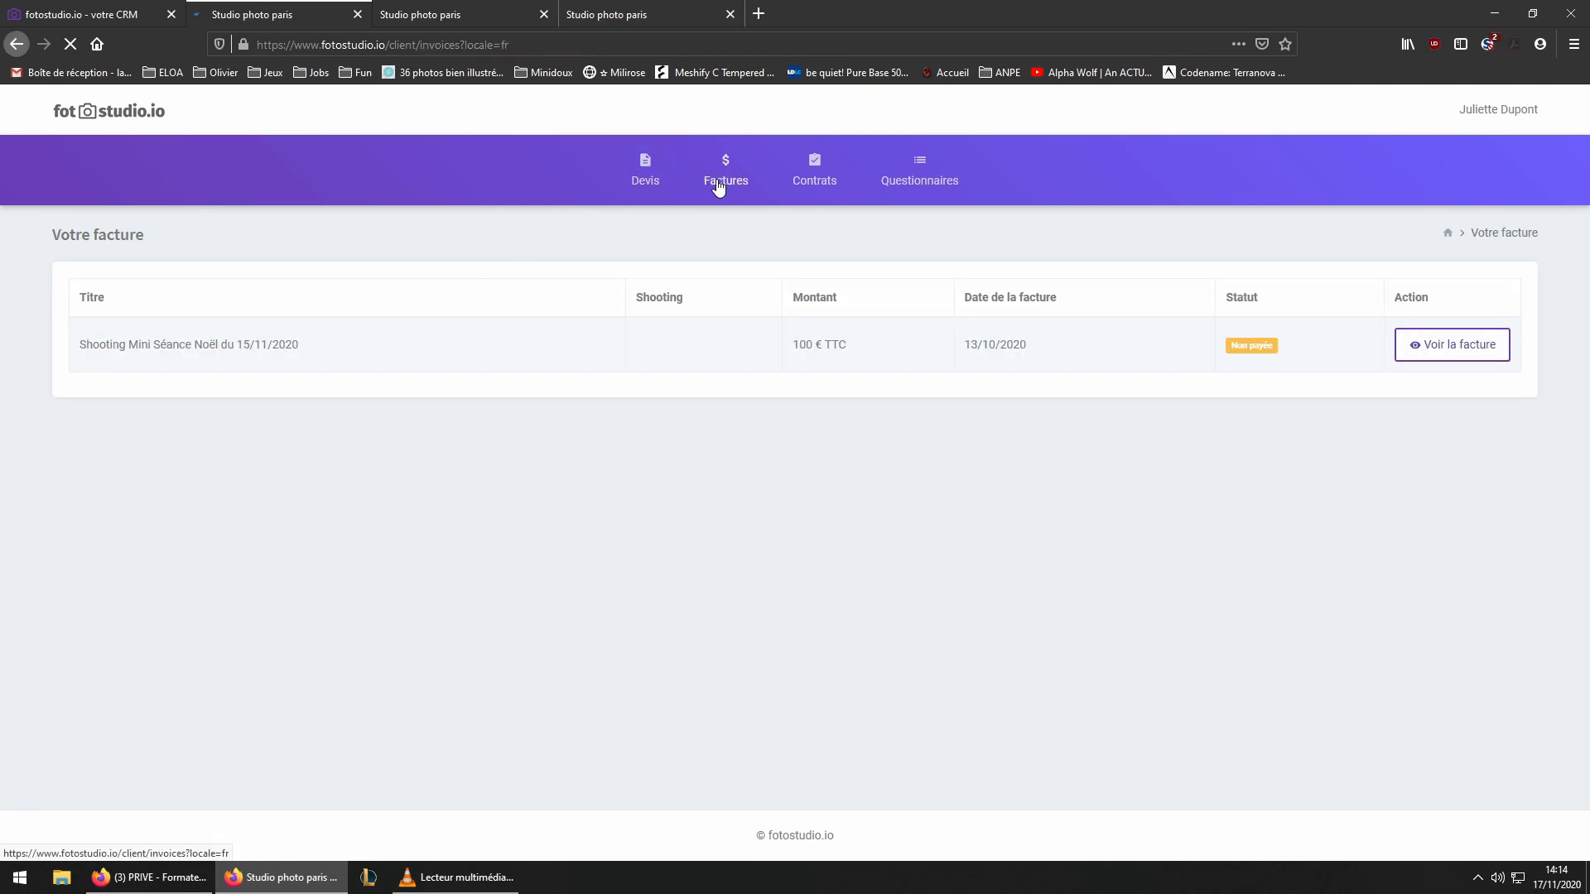
left_click(1420, 354)
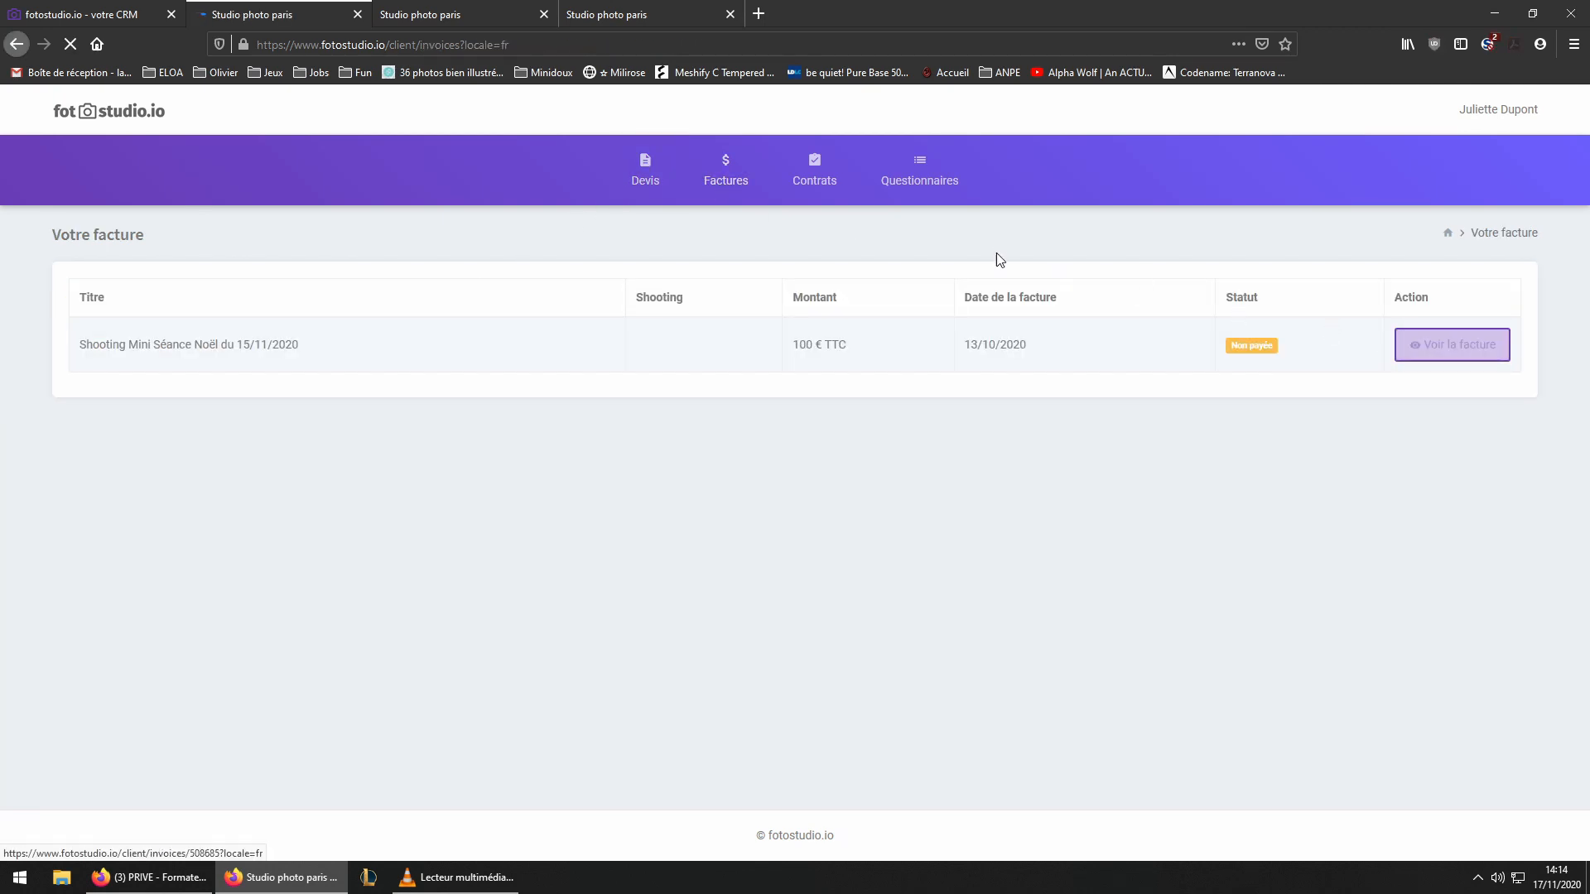
left_click(813, 182)
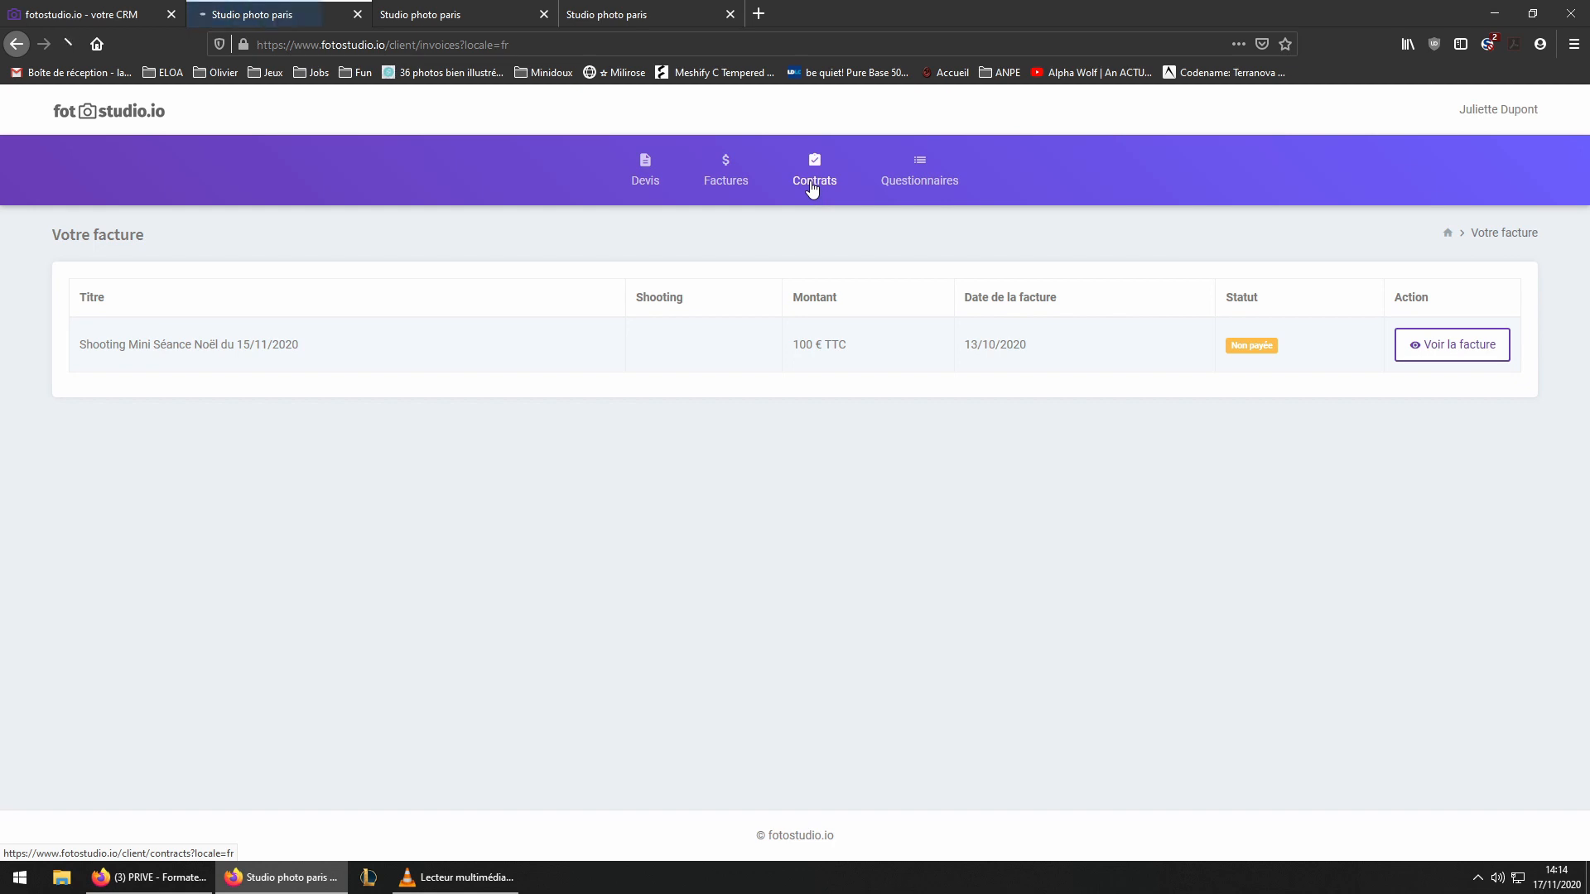
left_click(937, 182)
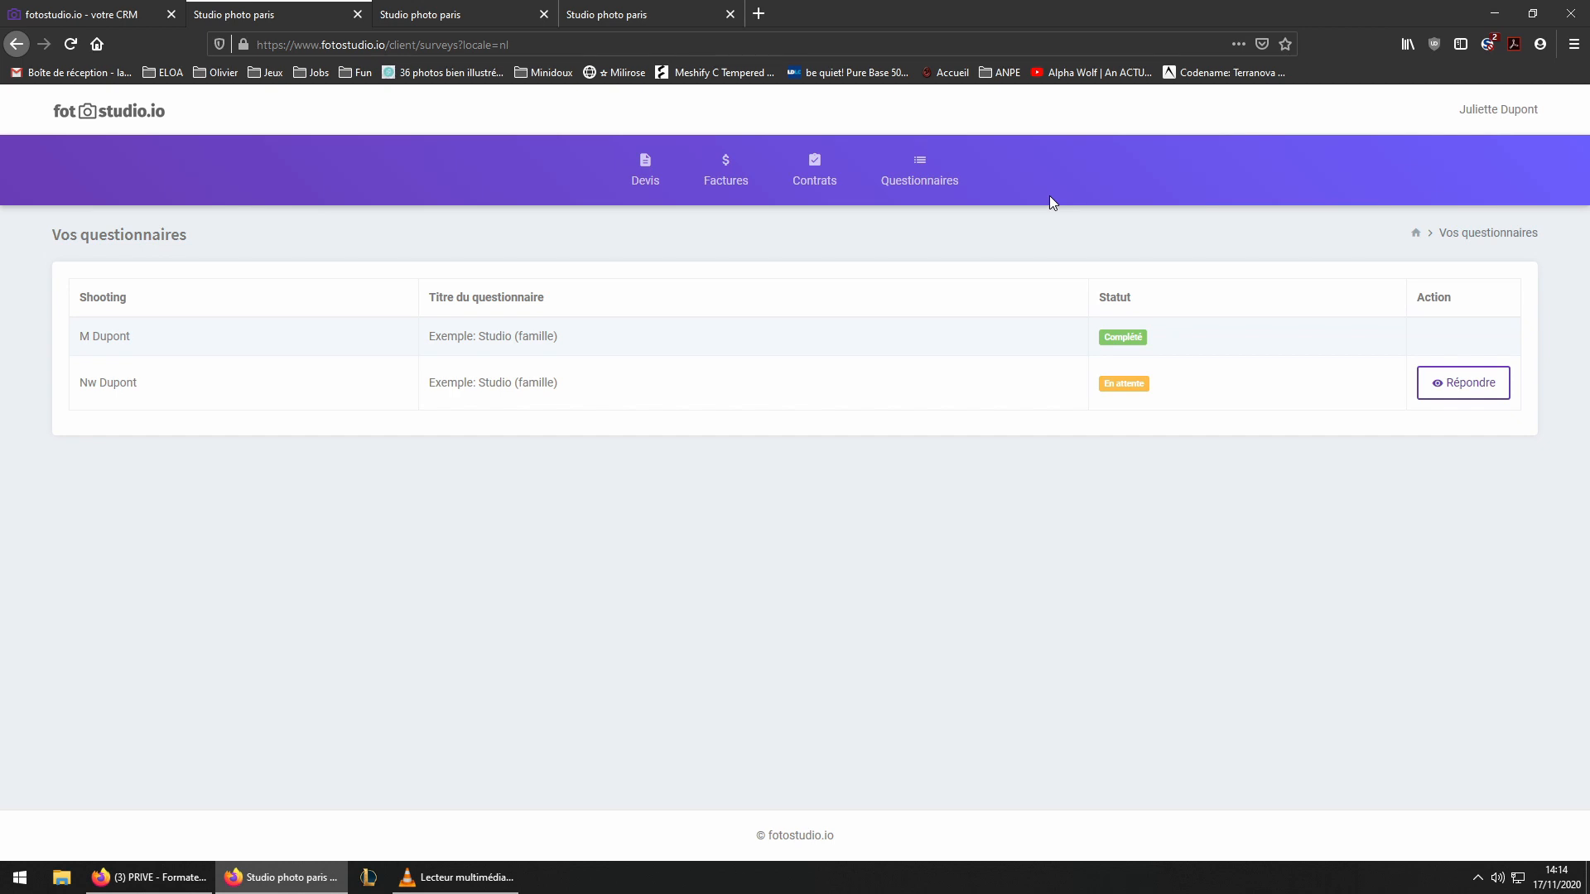
left_click(663, 176)
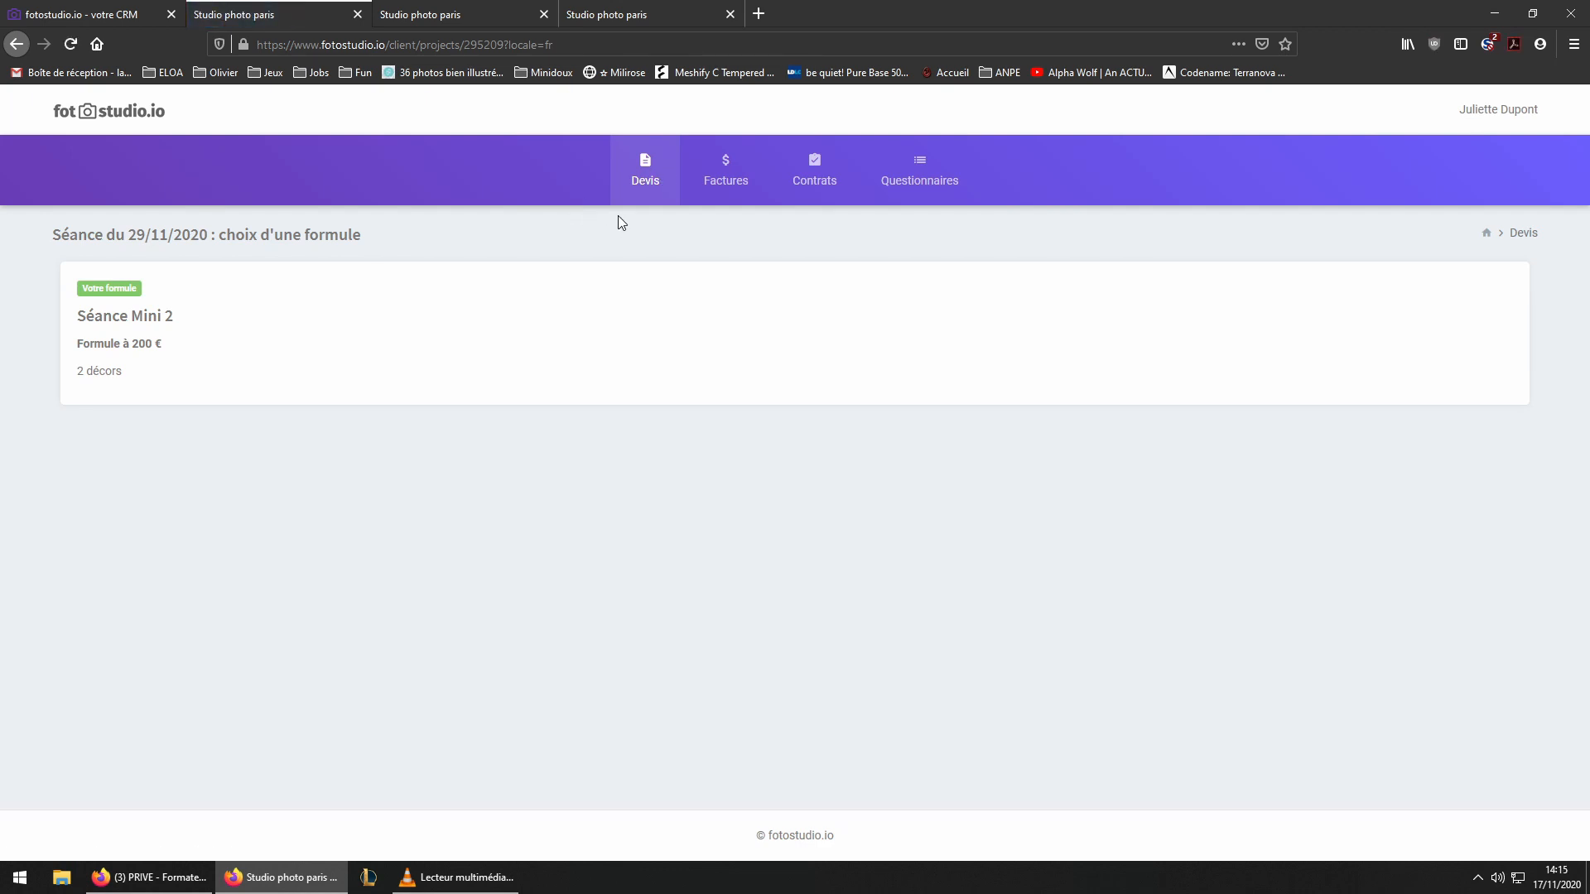
- Return to the CRM and look through the list of email templates for the new-contract email
left_click(91, 15)
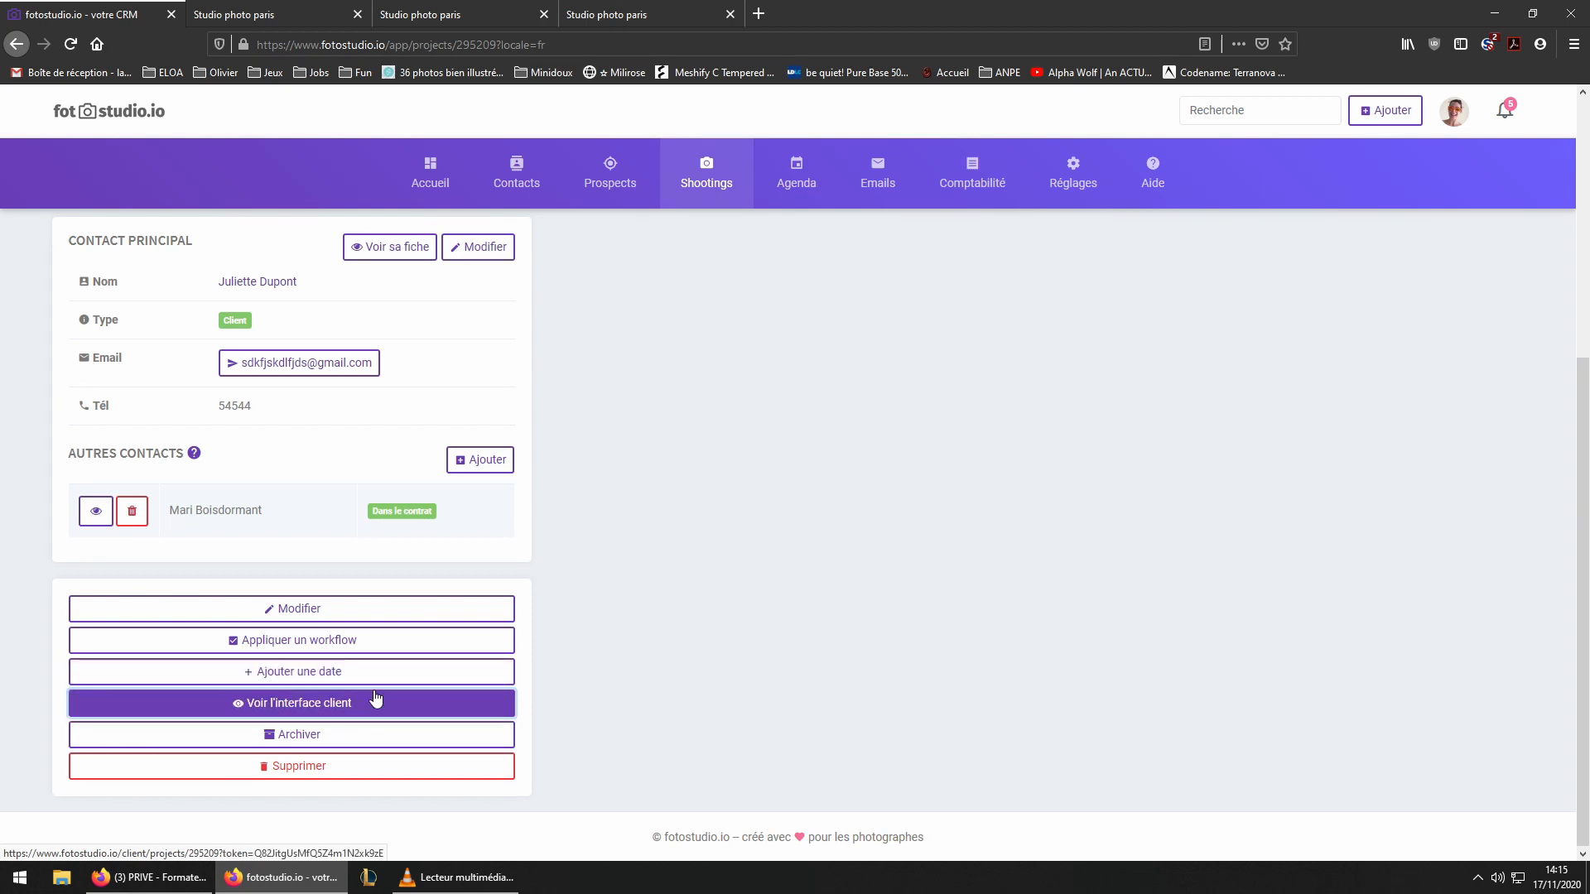
mouse_move(1056, 181)
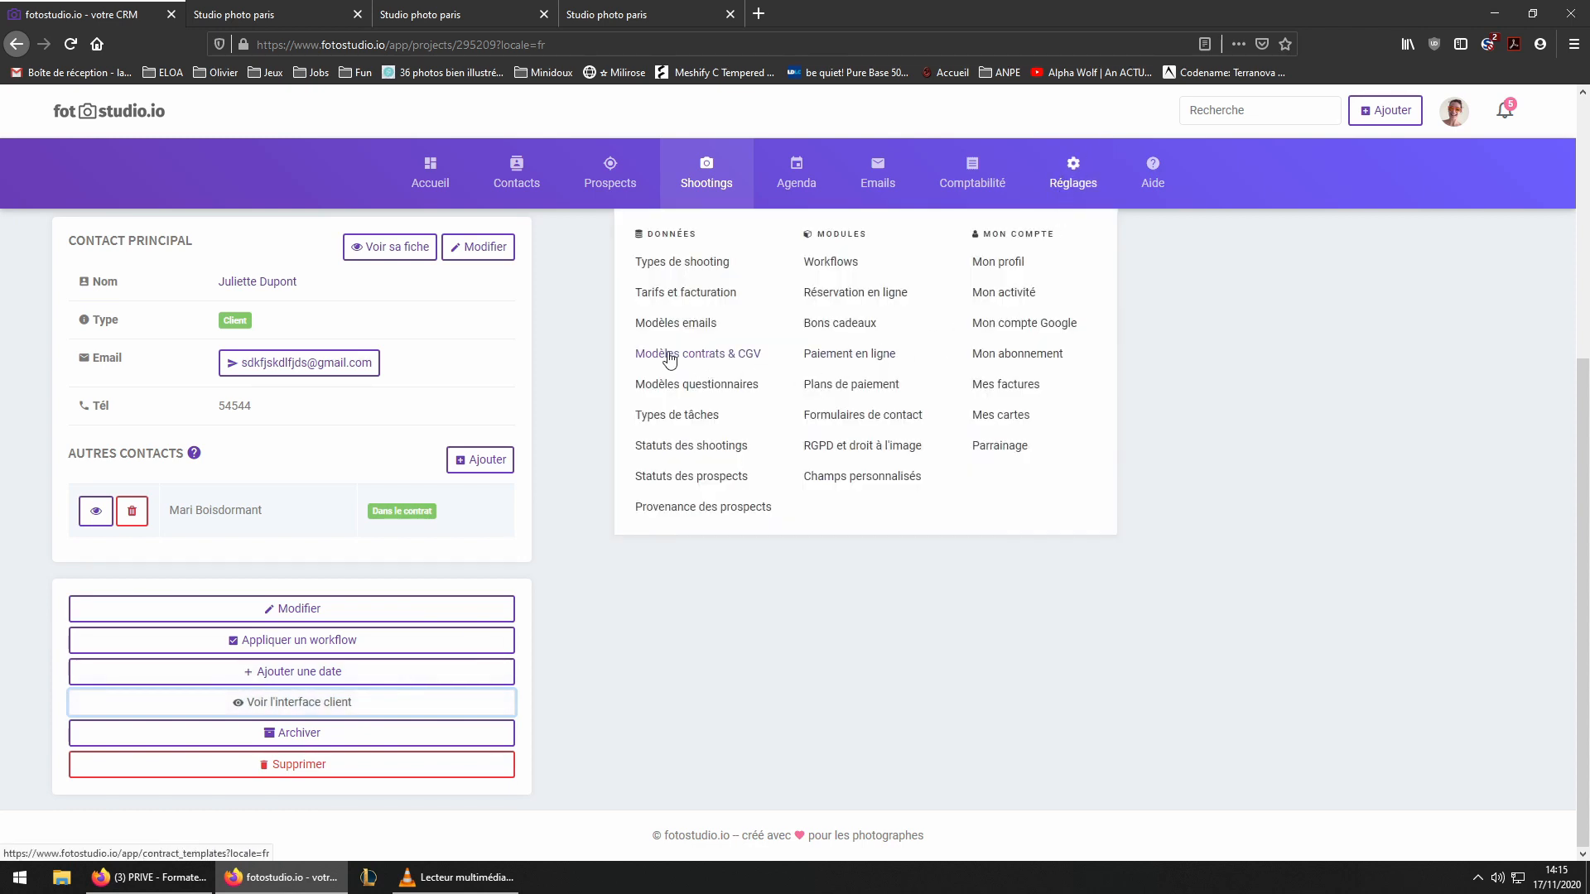
left_click(686, 324)
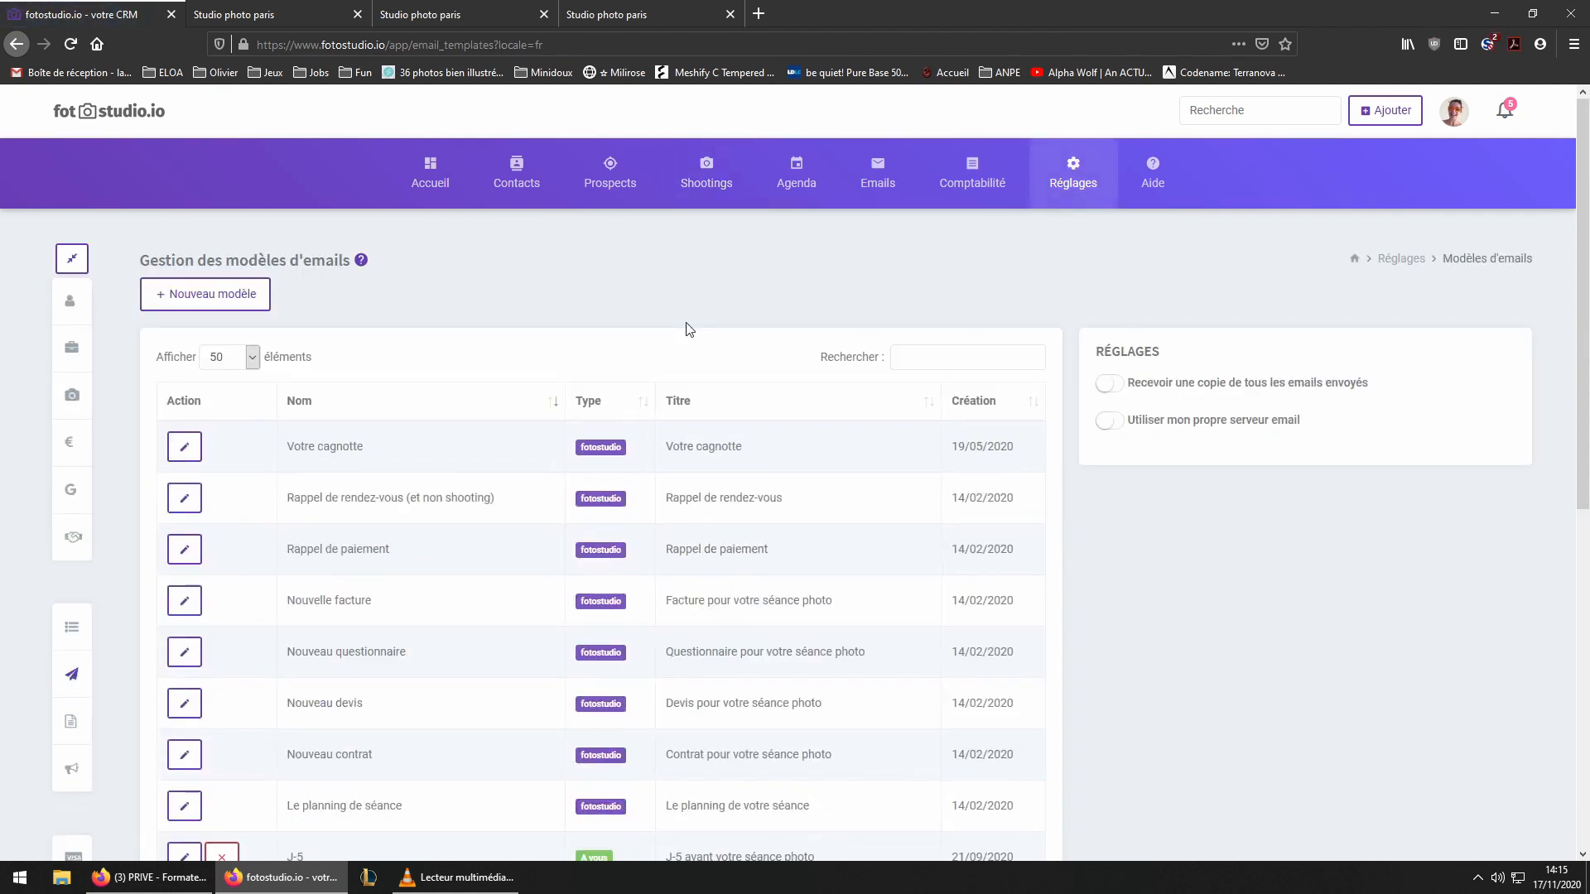
scroll(409, 455, "down", 3)
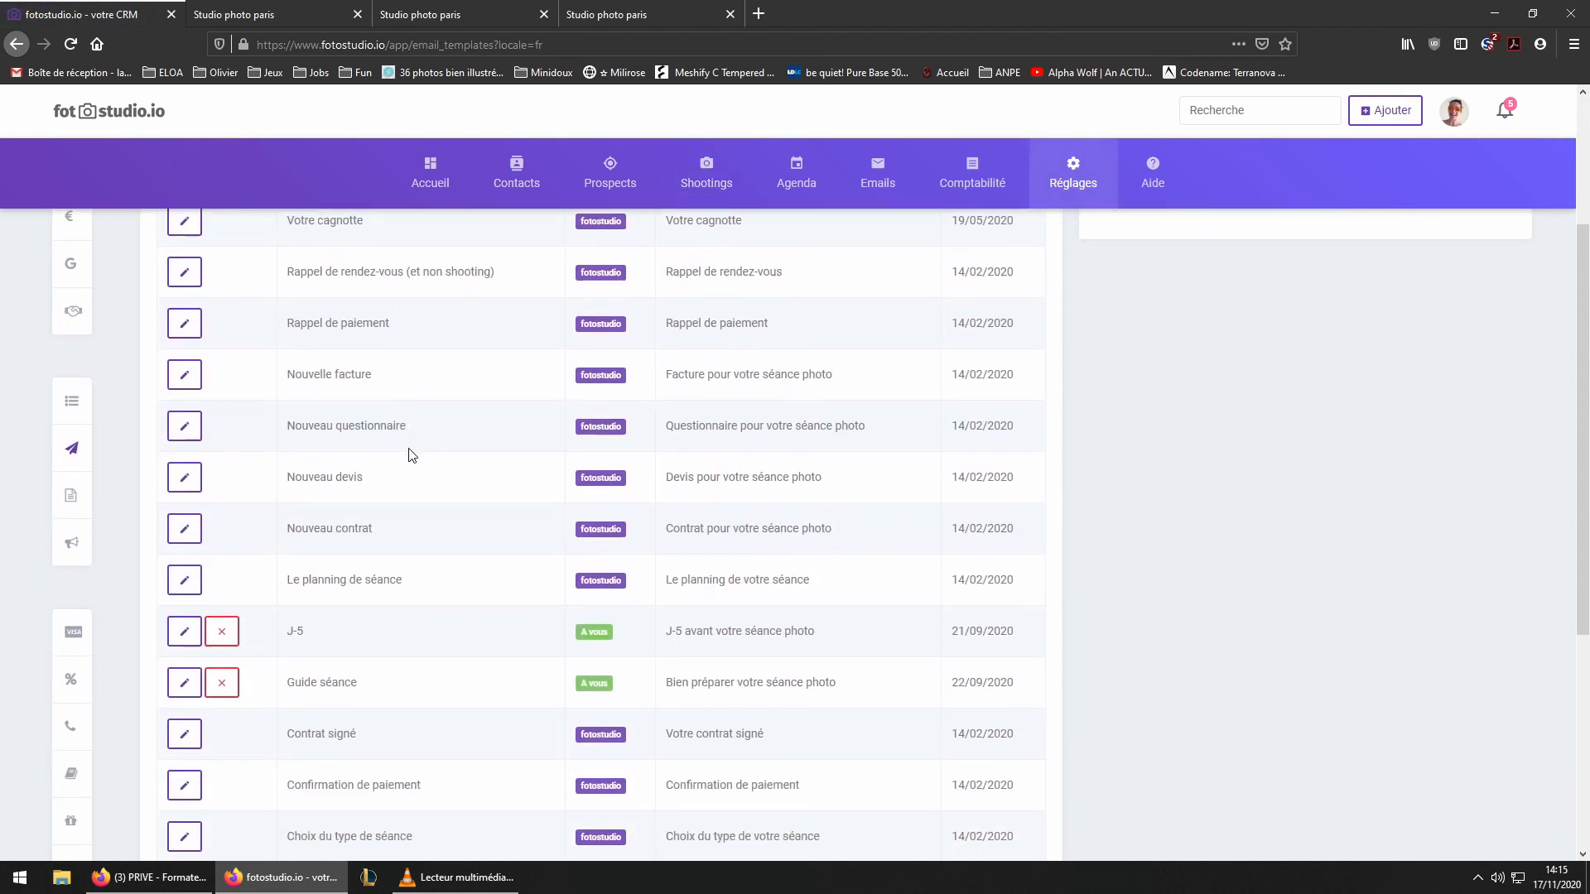
scroll(410, 454, "down", 4)
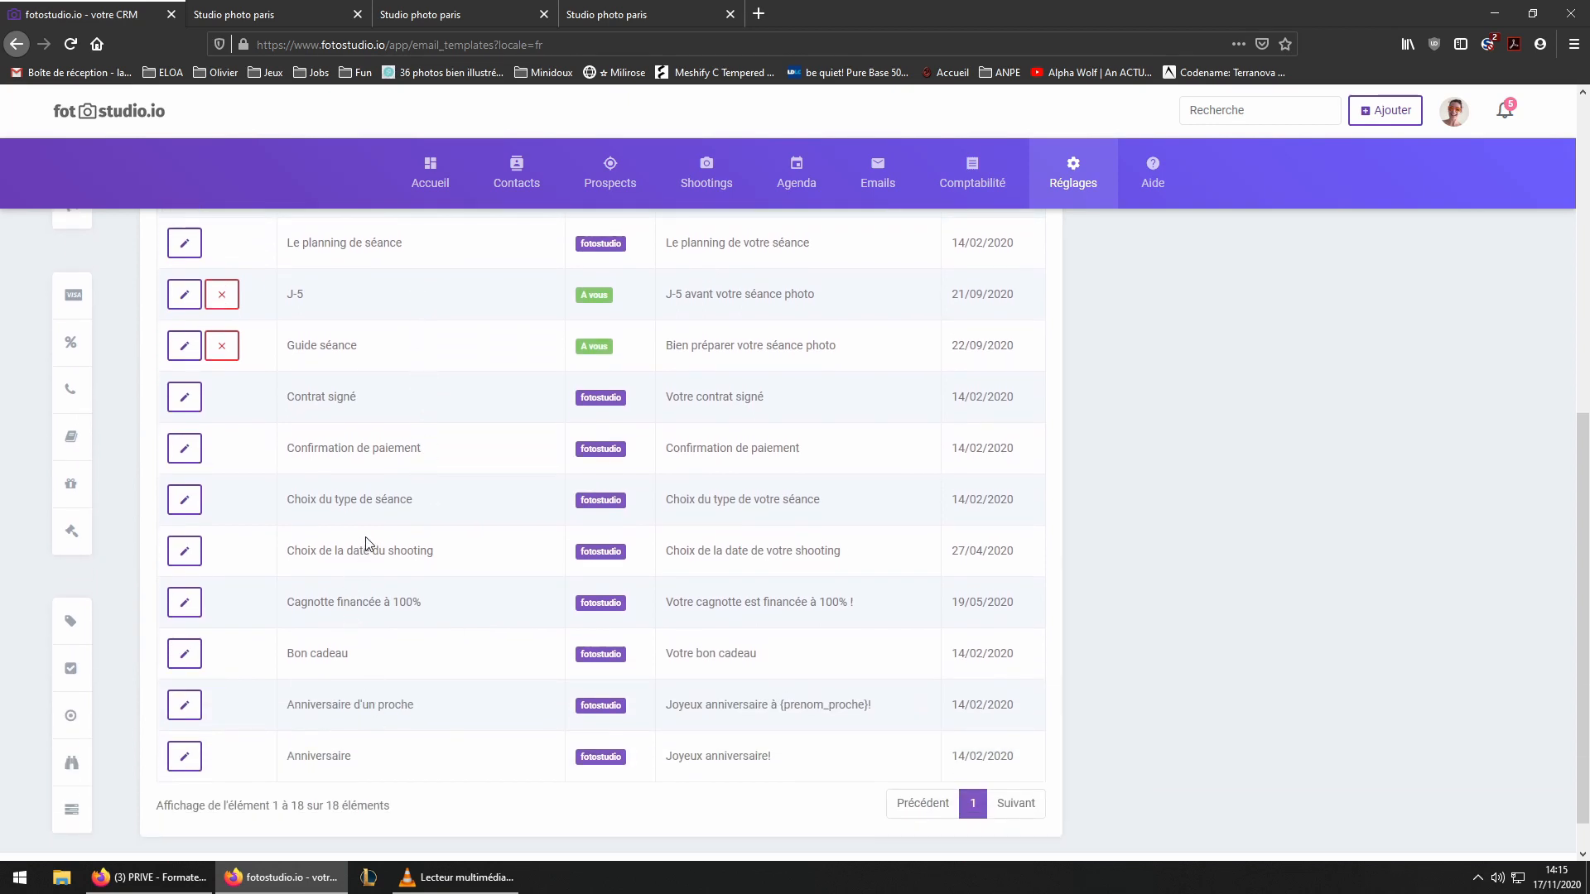
scroll(368, 532, "up", 3)
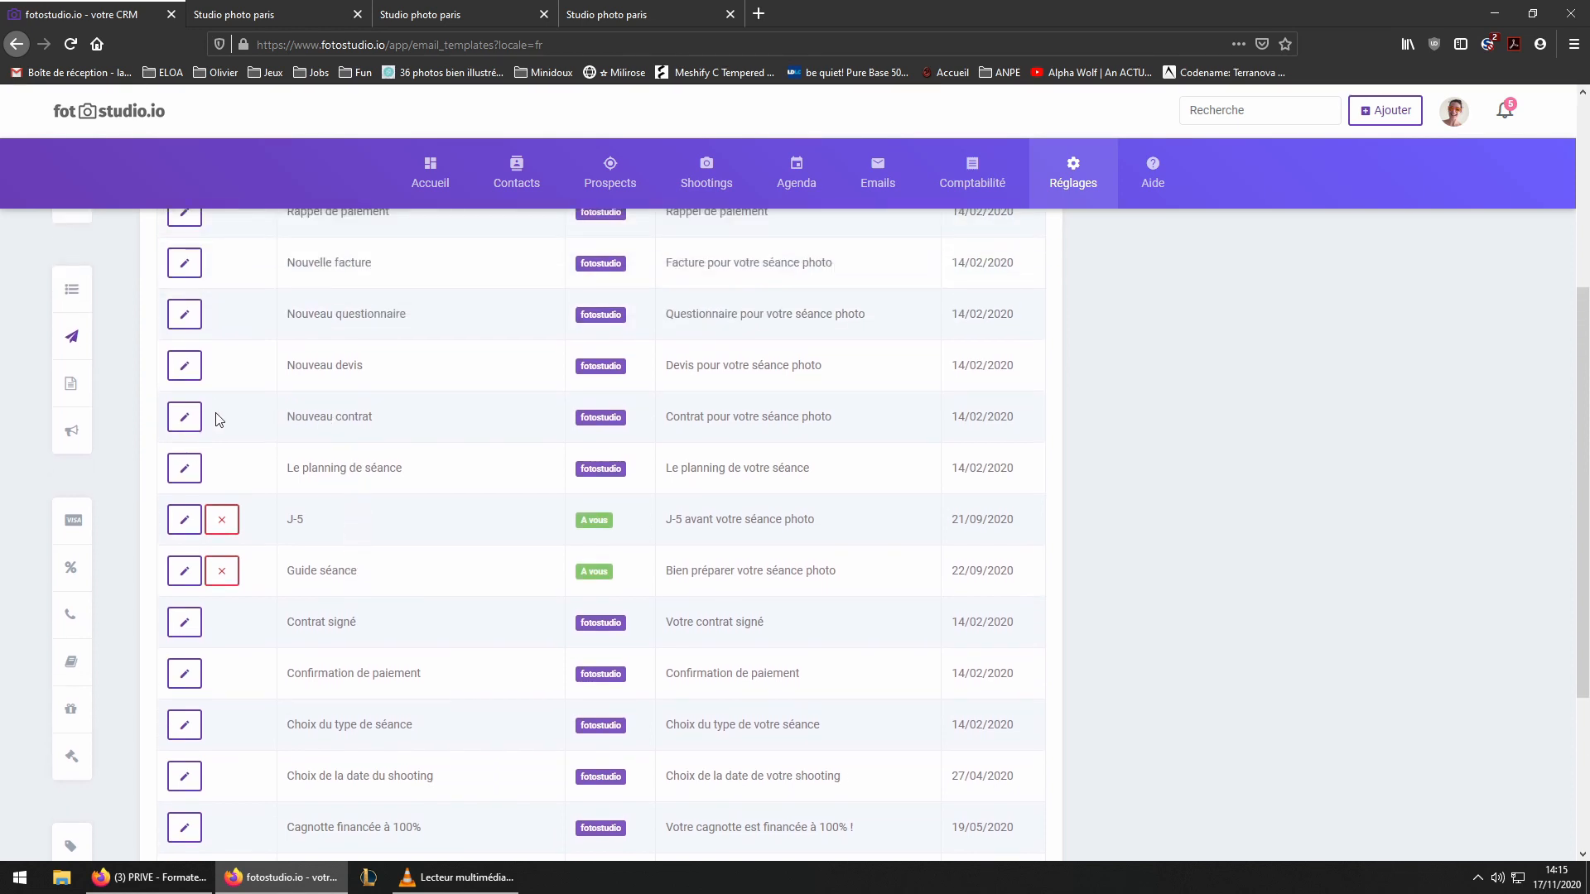
- Open the "Nouveau contrat" email template, place the cursor below the {lien_contrat} variable, and save the template
left_click(185, 416)
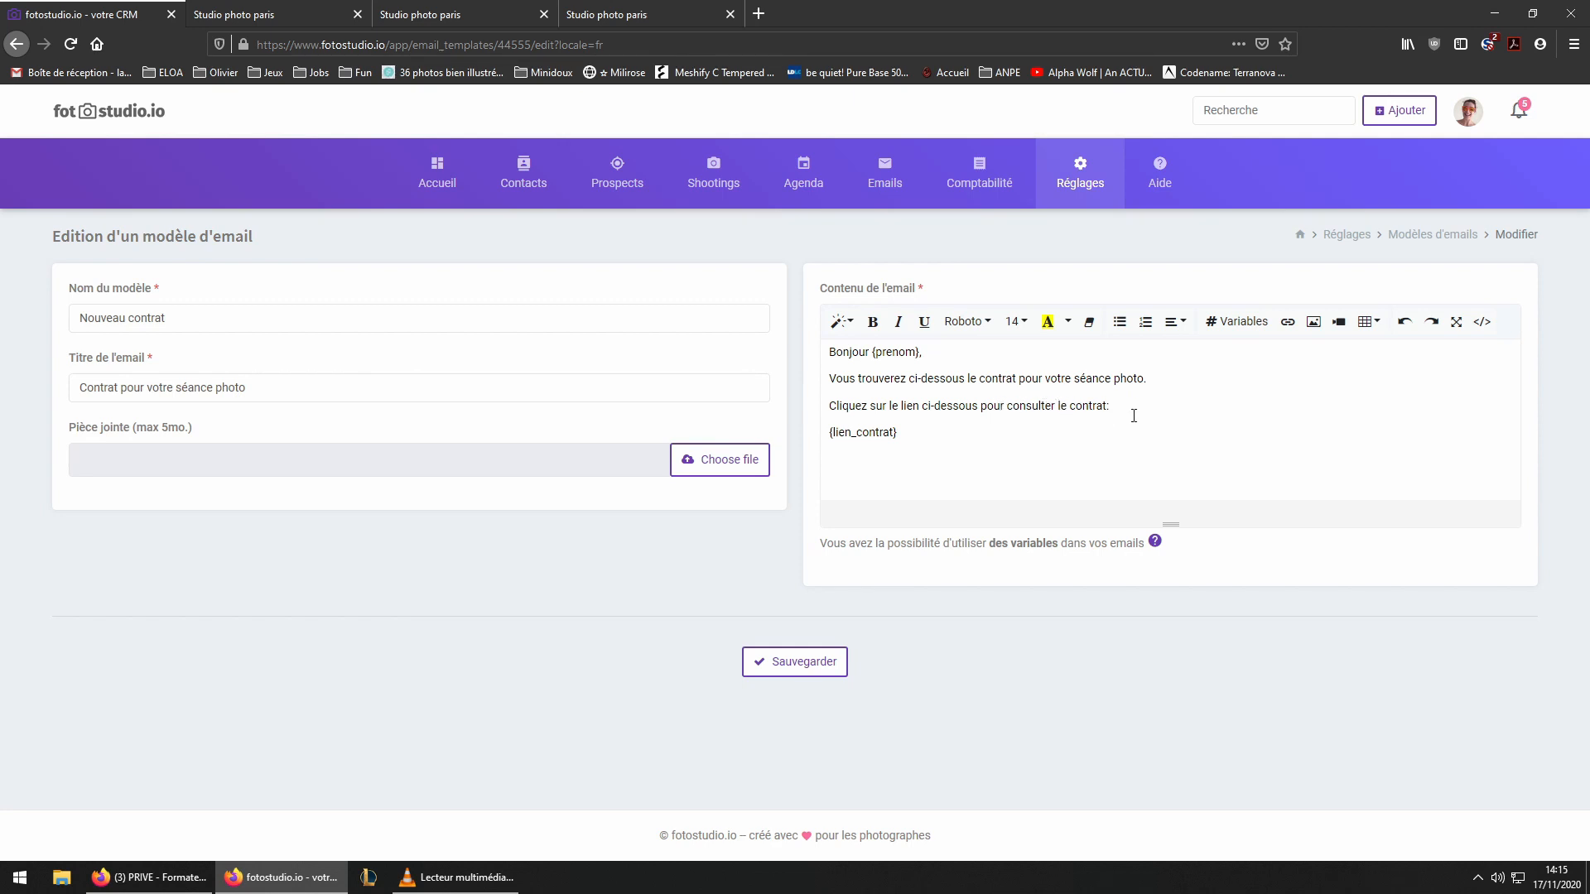
left_click(902, 457)
left_click(789, 662)
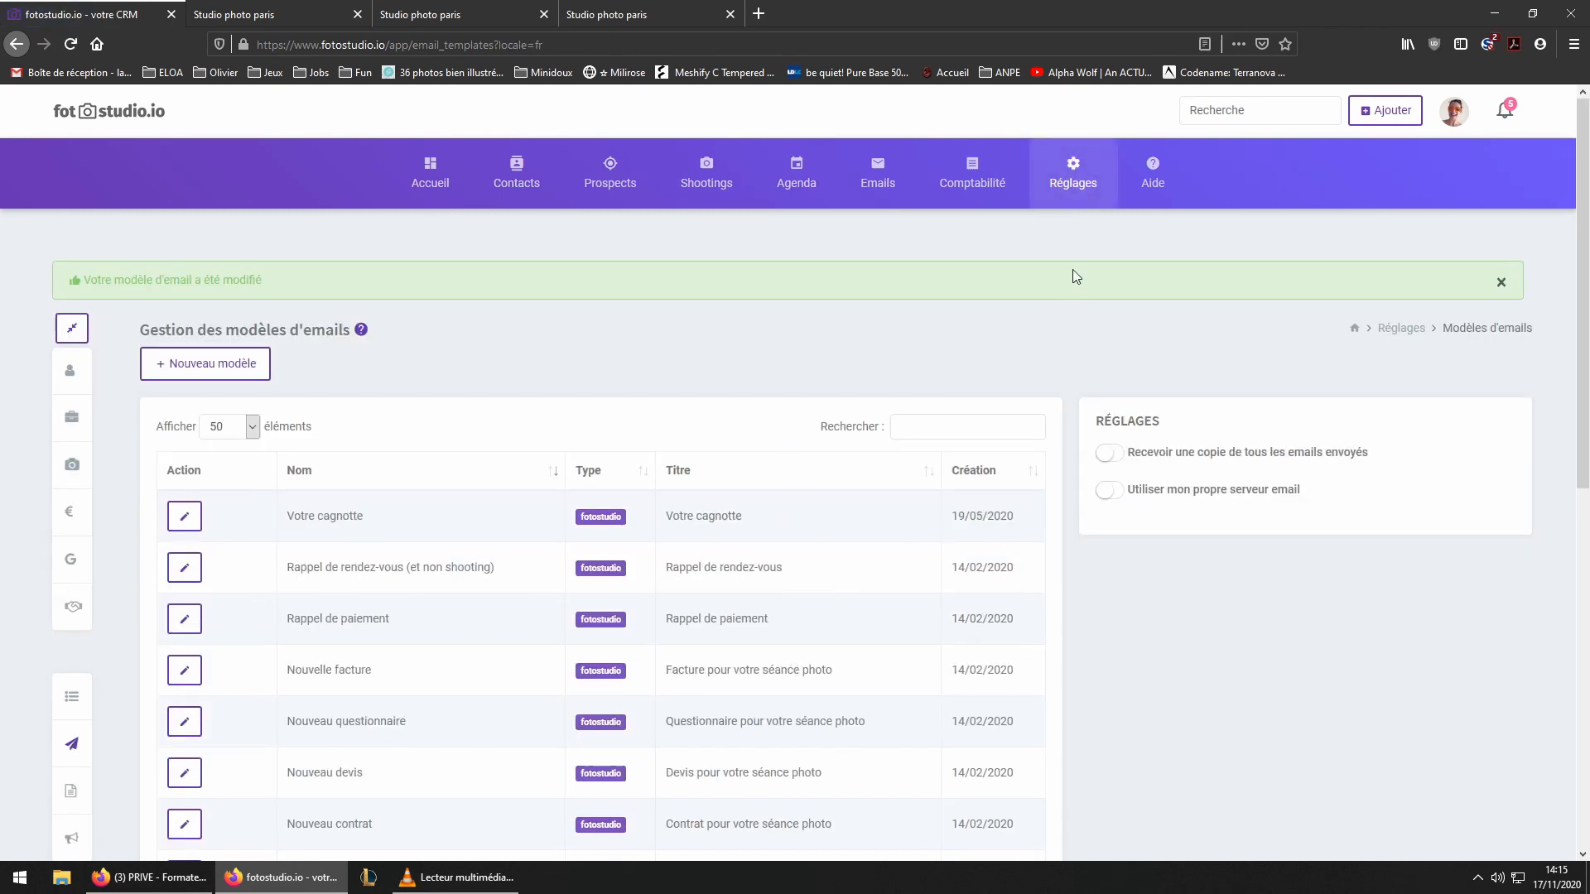
- Open the "Mariage" shooting type for editing from the shooting types settings
mouse_move(1065, 181)
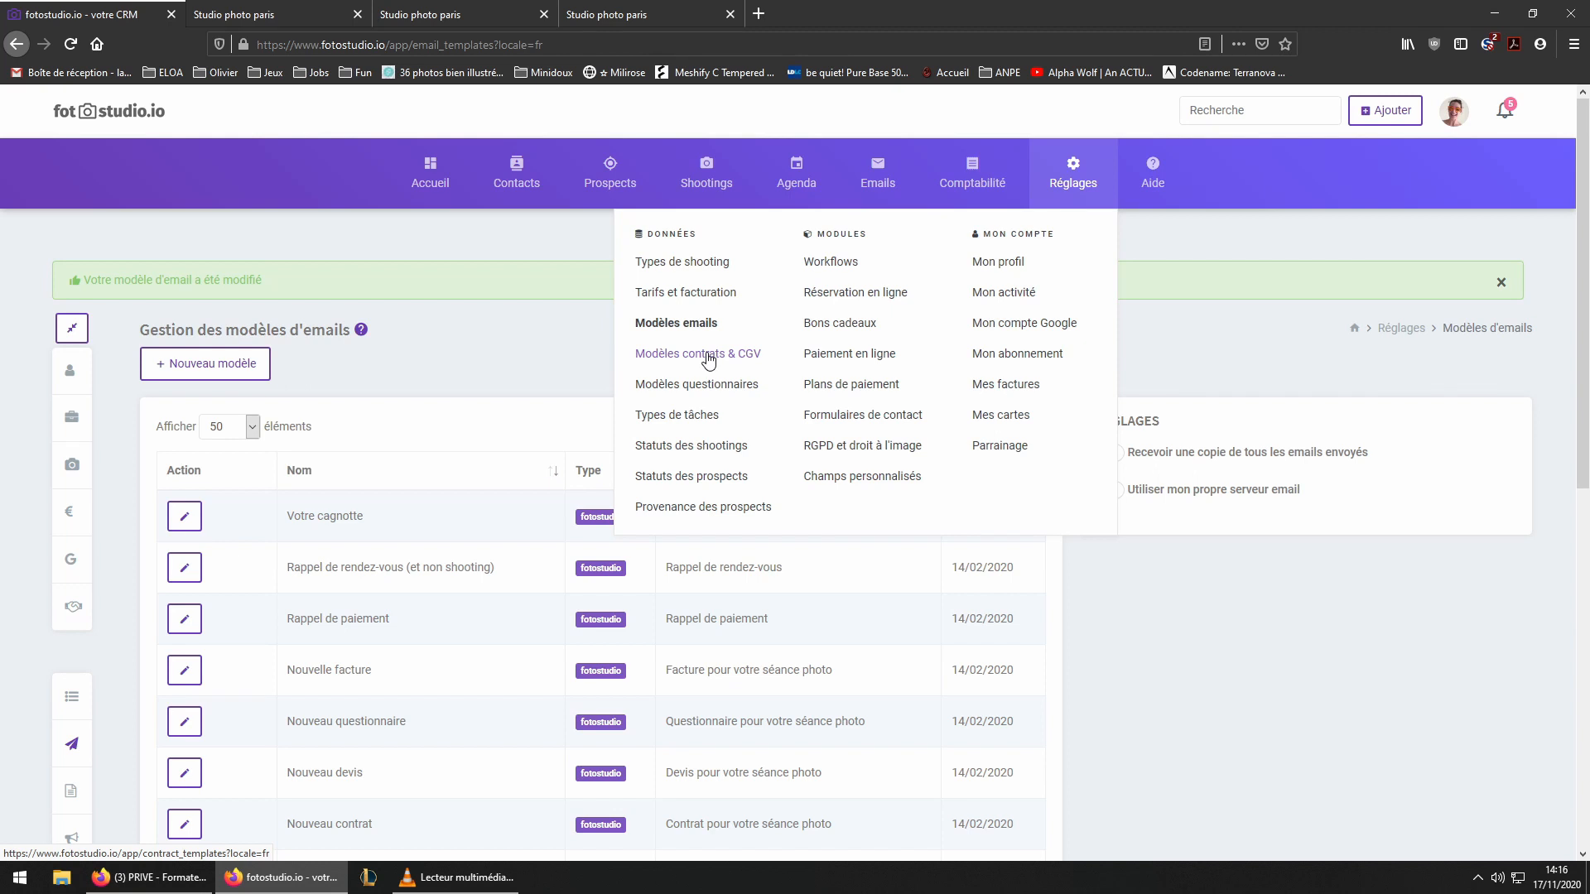
left_click(667, 264)
scroll(776, 406, "down", 2)
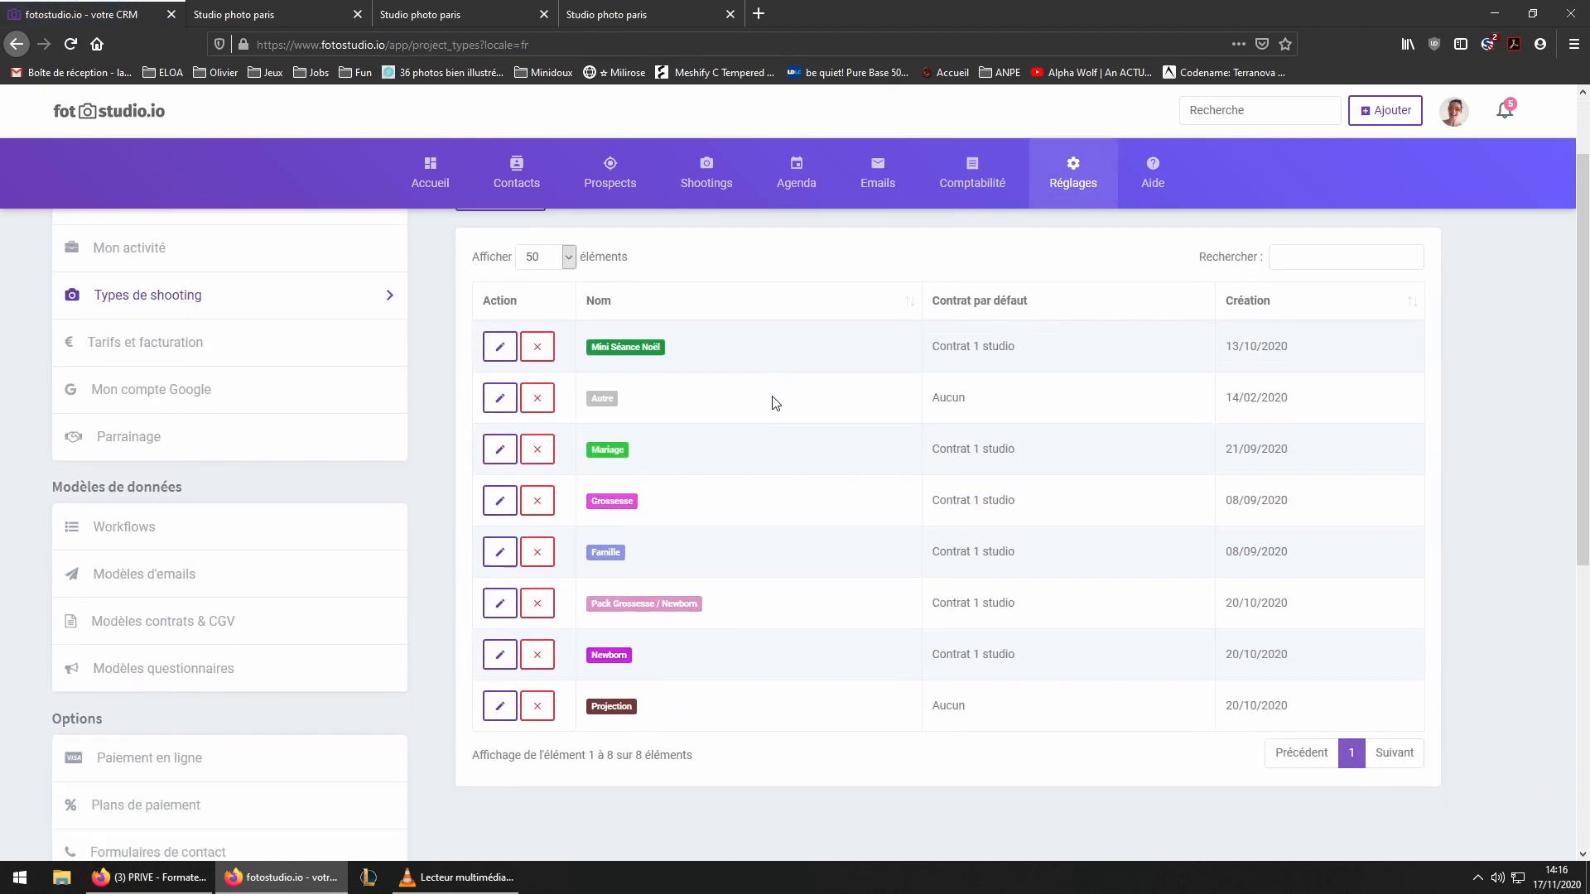
scroll(776, 403, "down", 3)
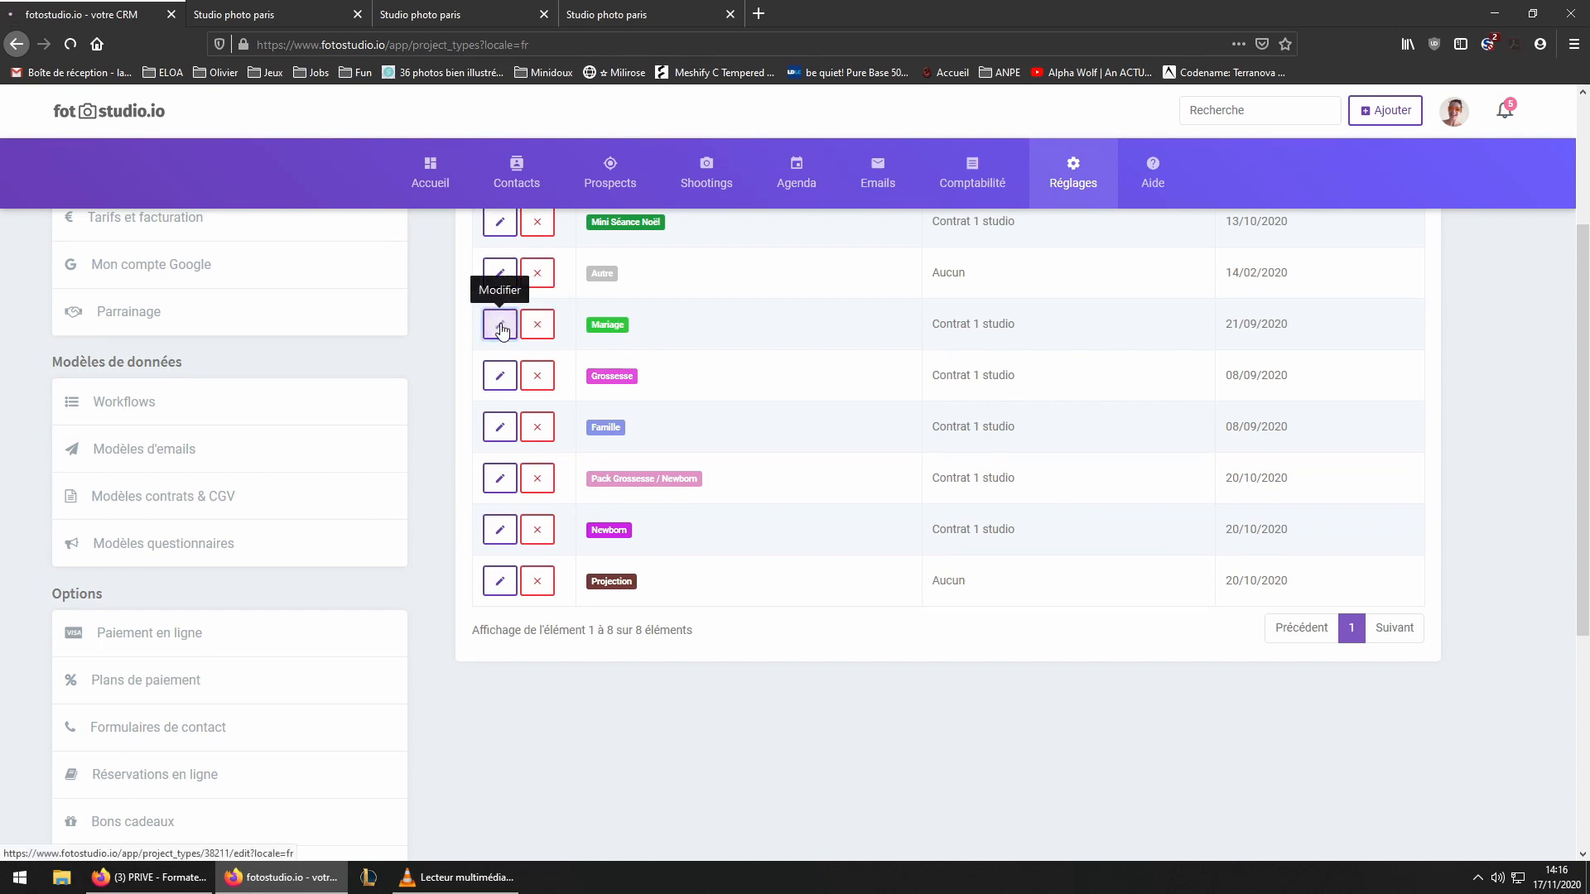
left_click(500, 330)
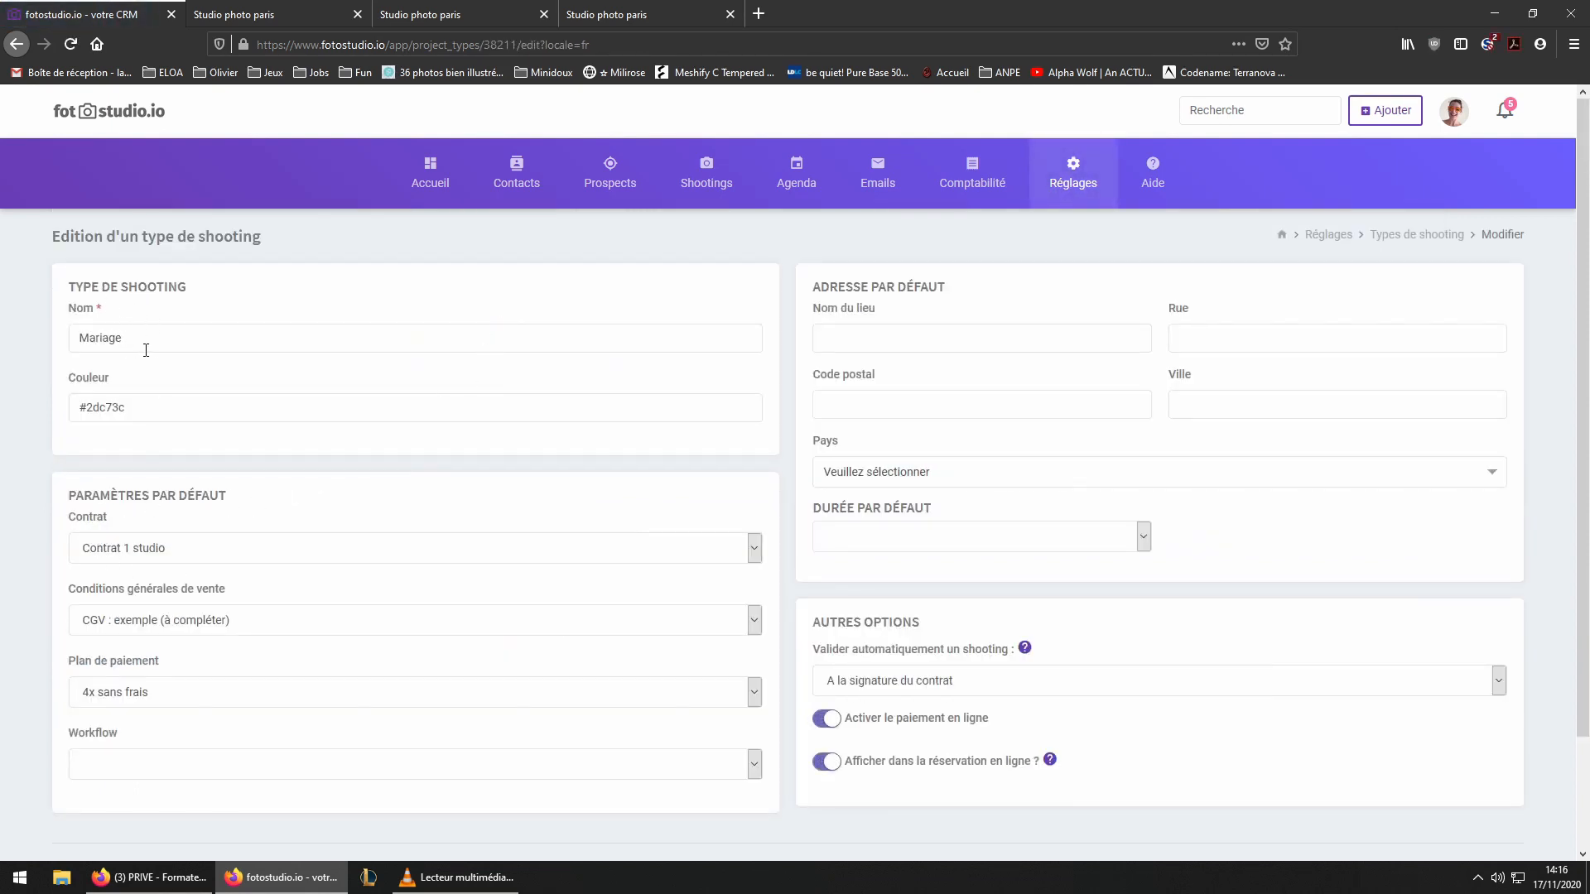
- Examine the default contract choices and the automatic validation option of the "Mariage" shooting type
left_click(199, 551)
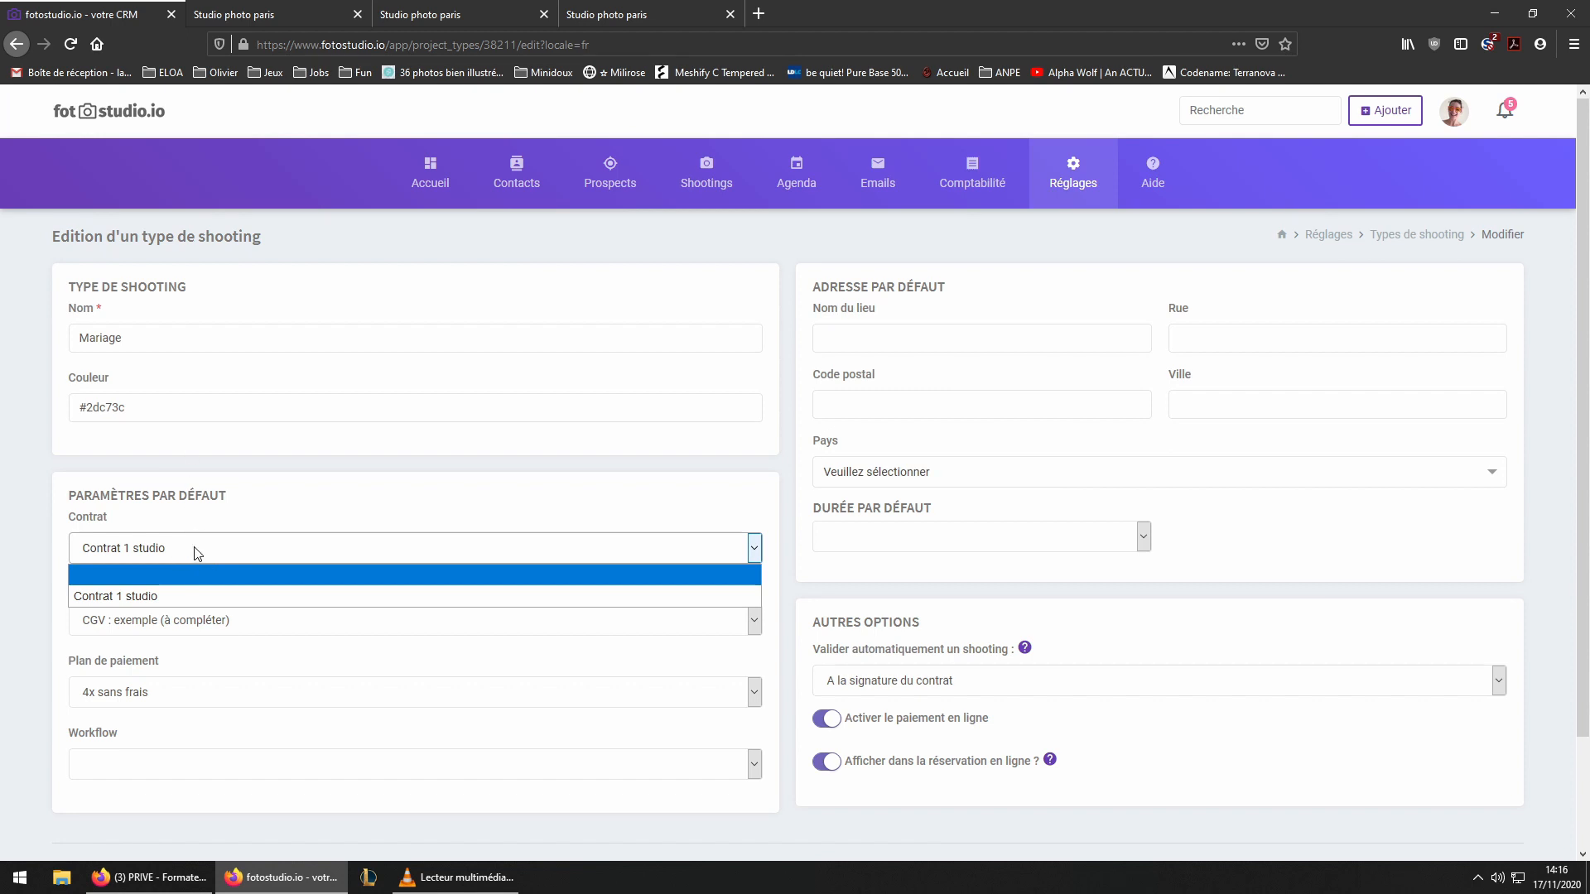
left_click(410, 519)
scroll(732, 563, "down", 1)
scroll(732, 563, "down", 1)
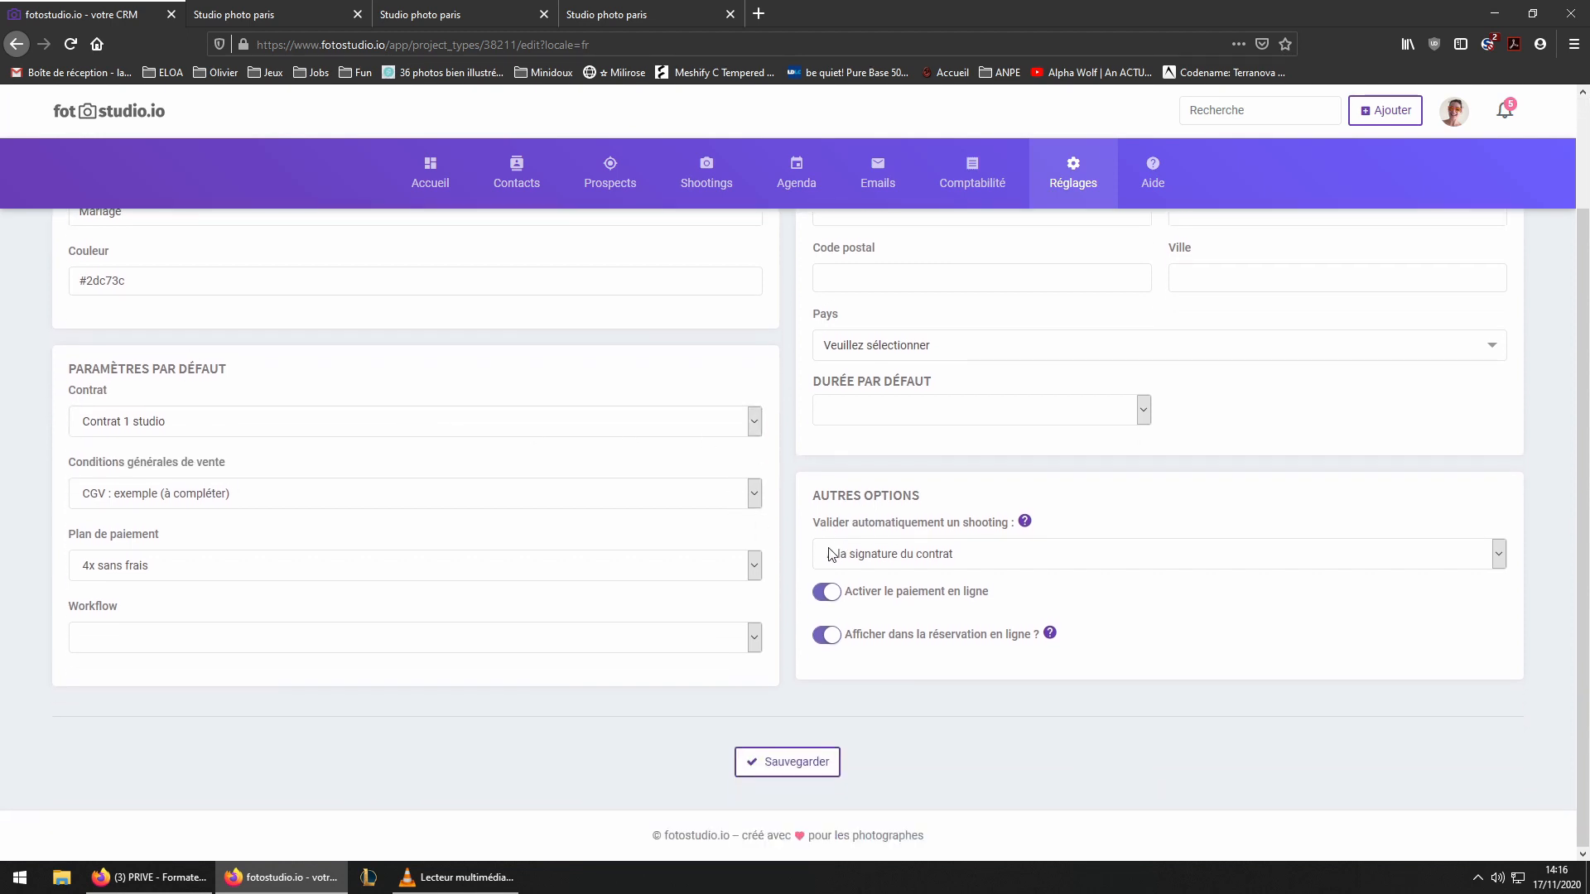